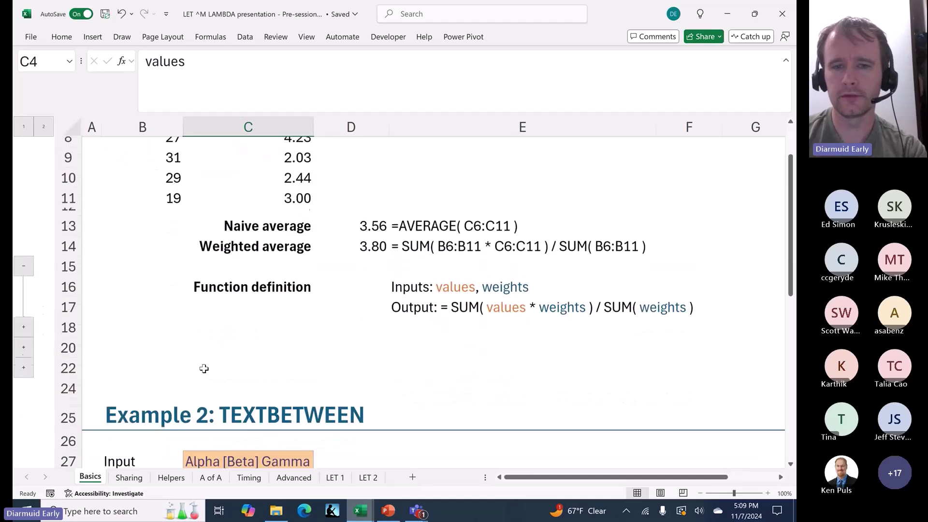
# - Expand the collapsed row groups below the function definition to show the LAMBDA form and In-cell LAMBDA rows
pyautogui.scroll(1, 381, 325)
pyautogui.scroll(1, 382, 325)
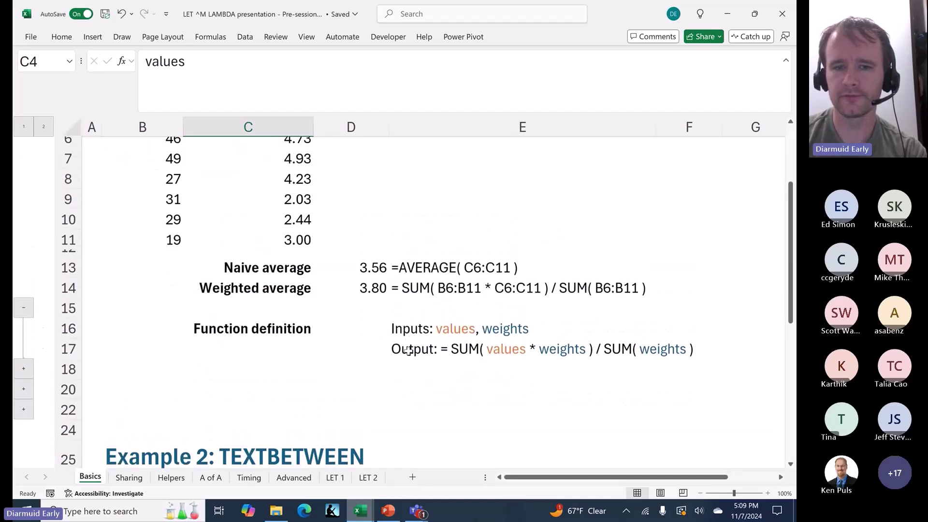
pyautogui.click(442, 333)
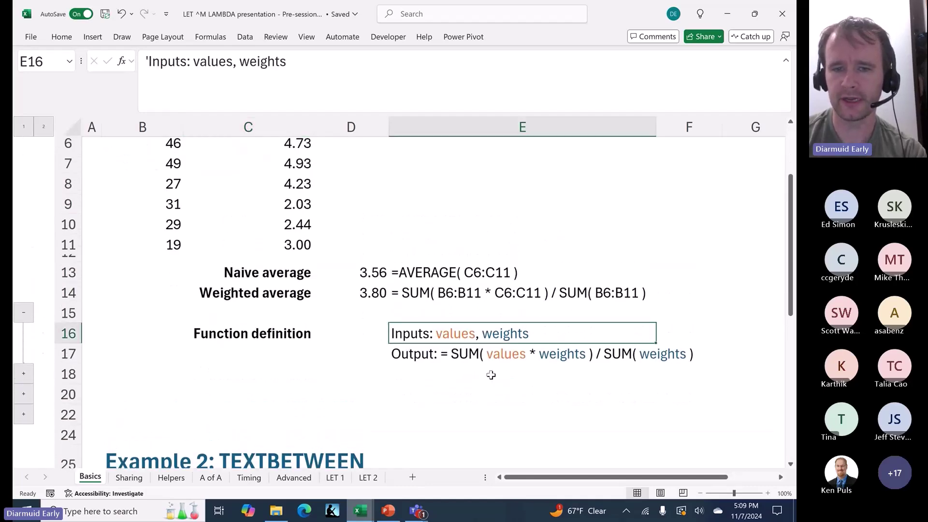
pyautogui.scroll(-1, 474, 387)
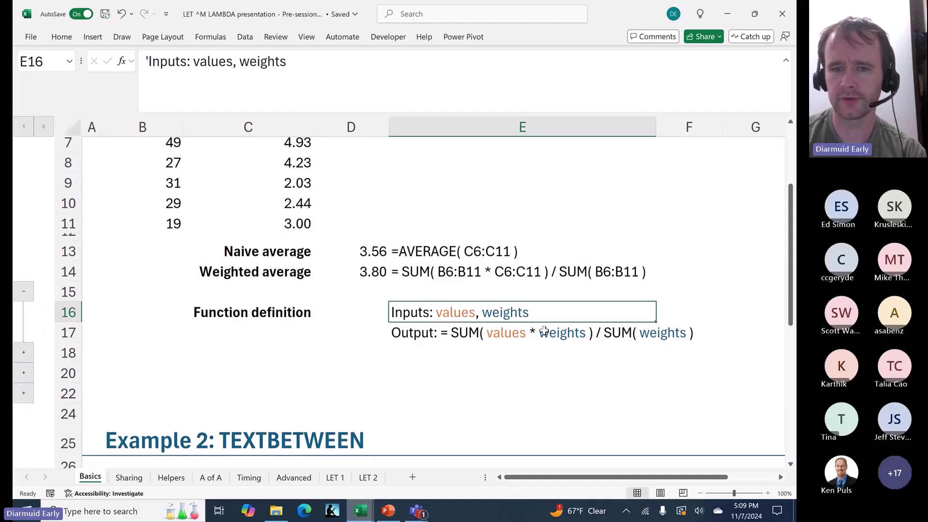
pyautogui.click(22, 355)
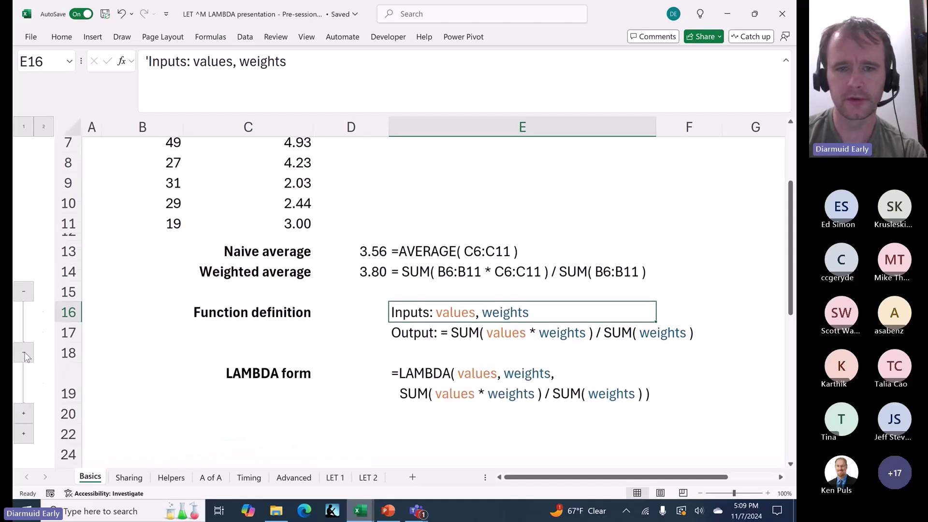
pyautogui.scroll(-1, 324, 312)
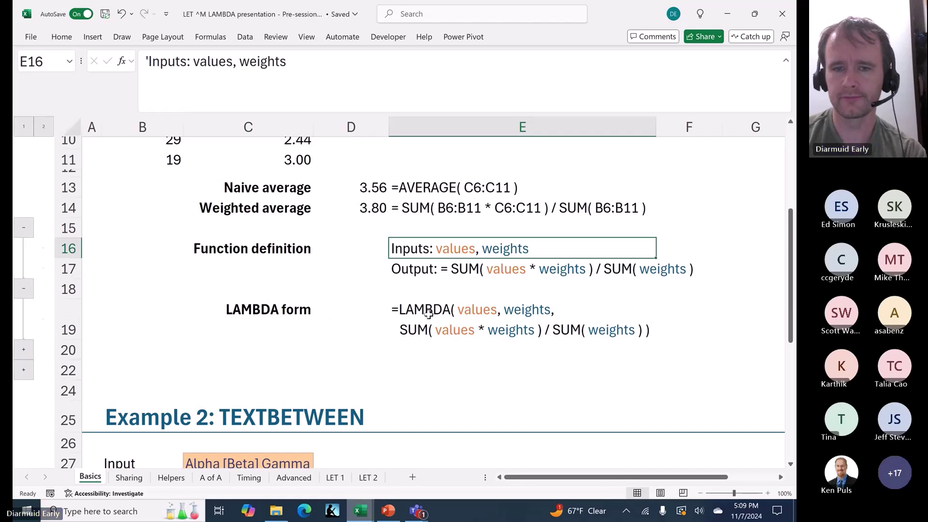
pyautogui.click(24, 350)
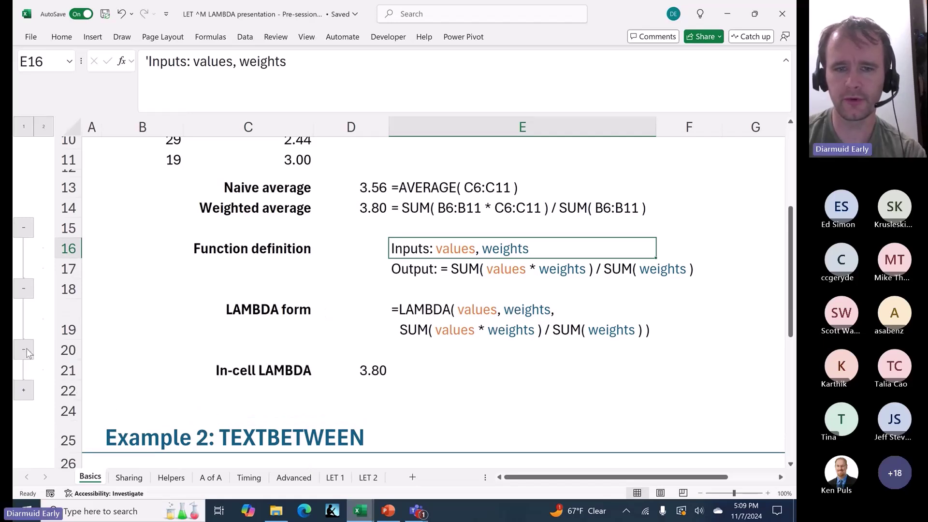
# - Examine the In-cell LAMBDA formula in D21, comparing its function definition and its arguments C6:C11 and B6:B11 with the source data
pyautogui.click(373, 371)
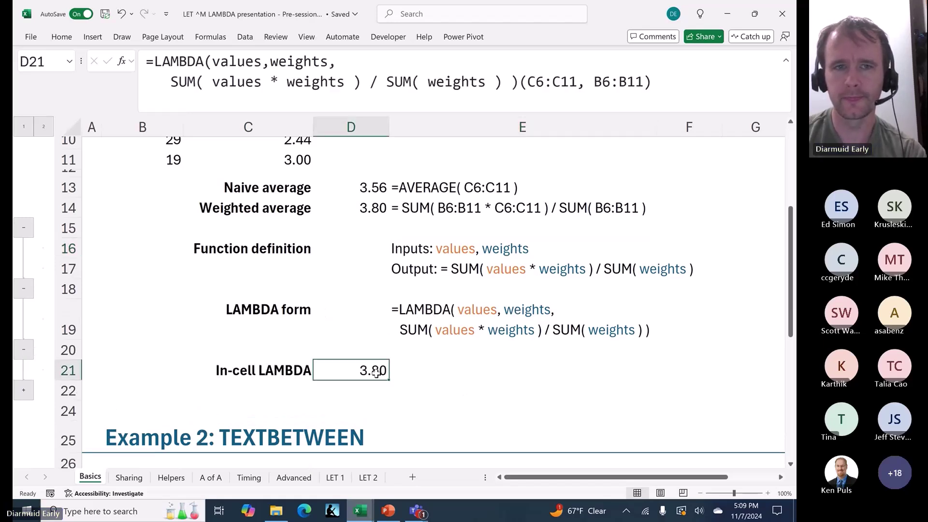
pyautogui.click(519, 82)
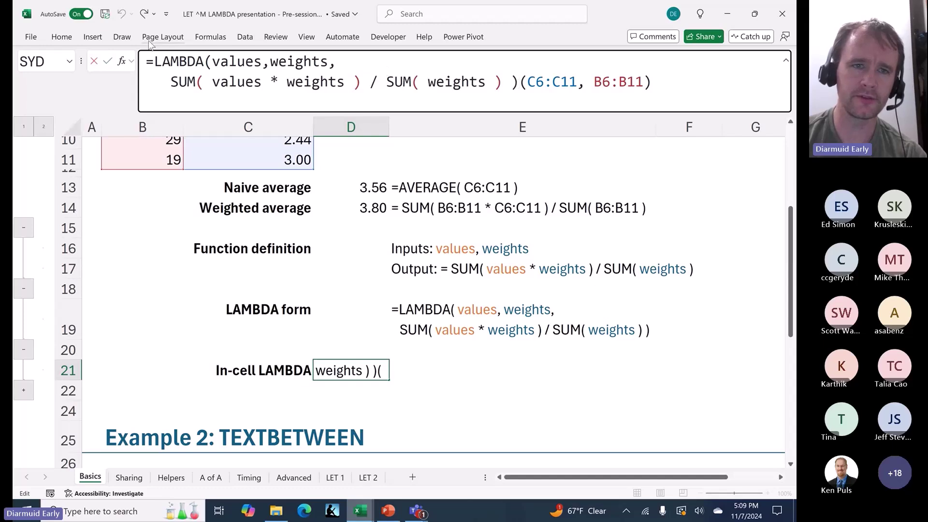
pyautogui.moveTo(154, 61); pyautogui.dragTo(515, 82)
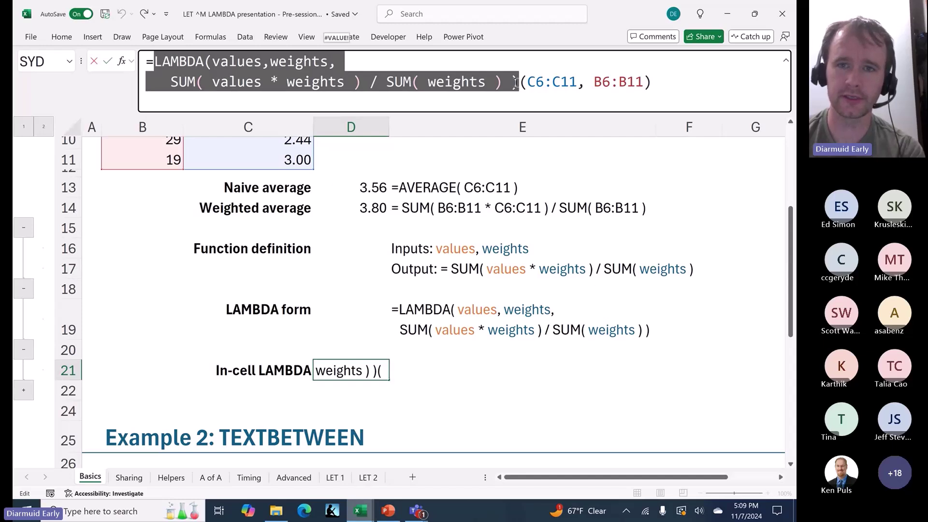
pyautogui.moveTo(517, 82); pyautogui.dragTo(663, 85)
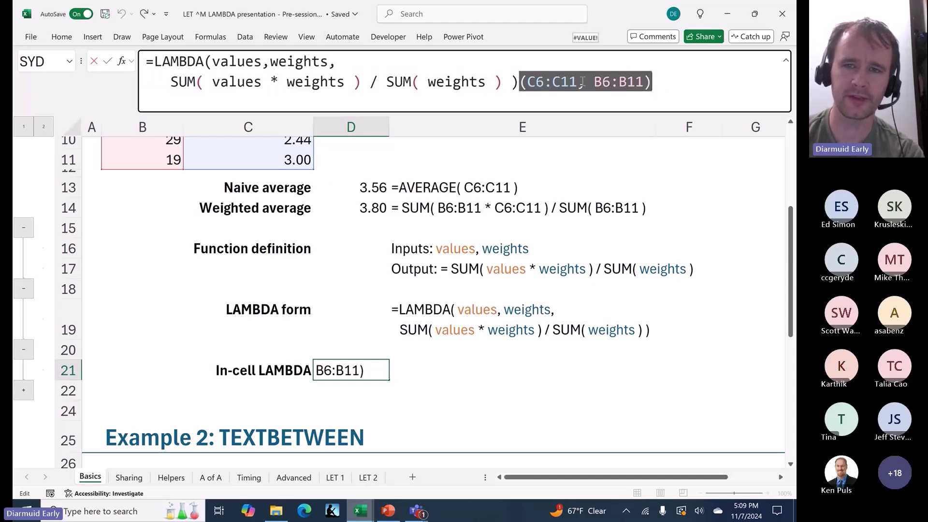
pyautogui.click(539, 82)
pyautogui.scroll(3, 404, 253)
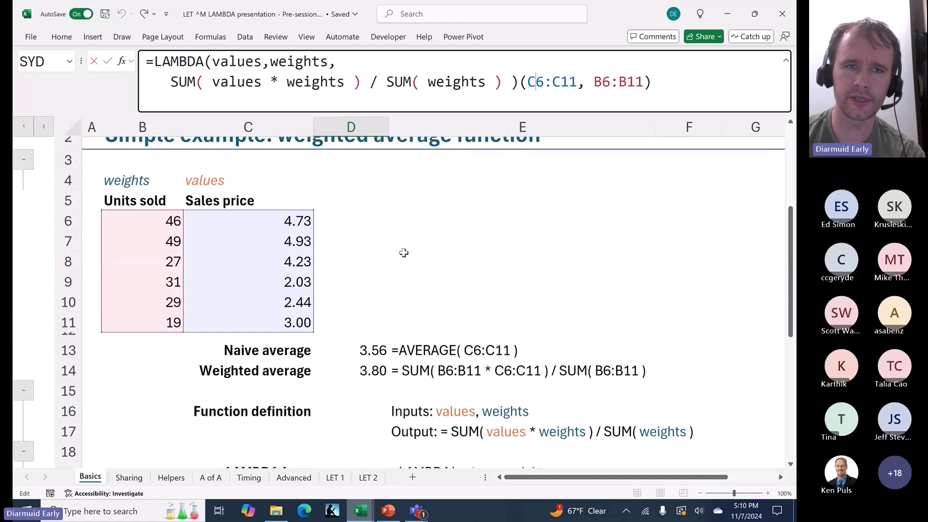
pyautogui.scroll(1, 403, 252)
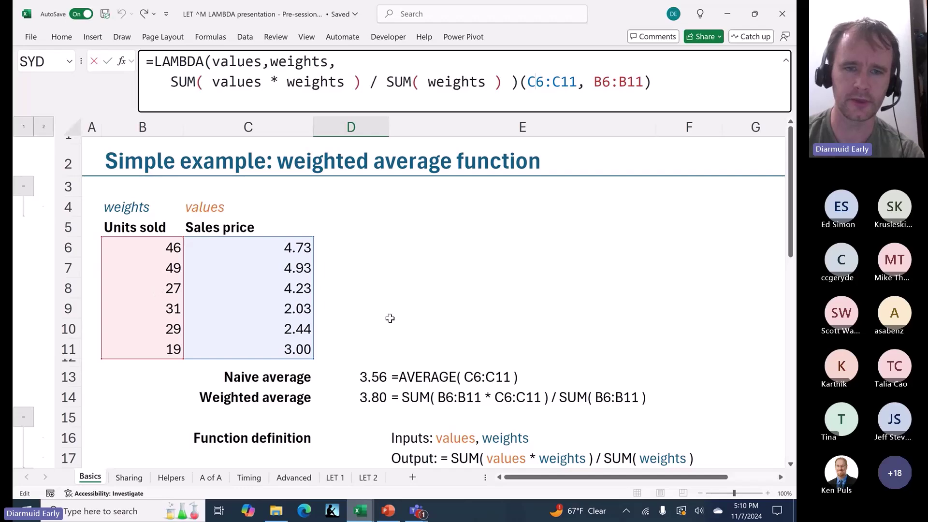
pyautogui.scroll(-4, 390, 318)
pyautogui.press('Return')
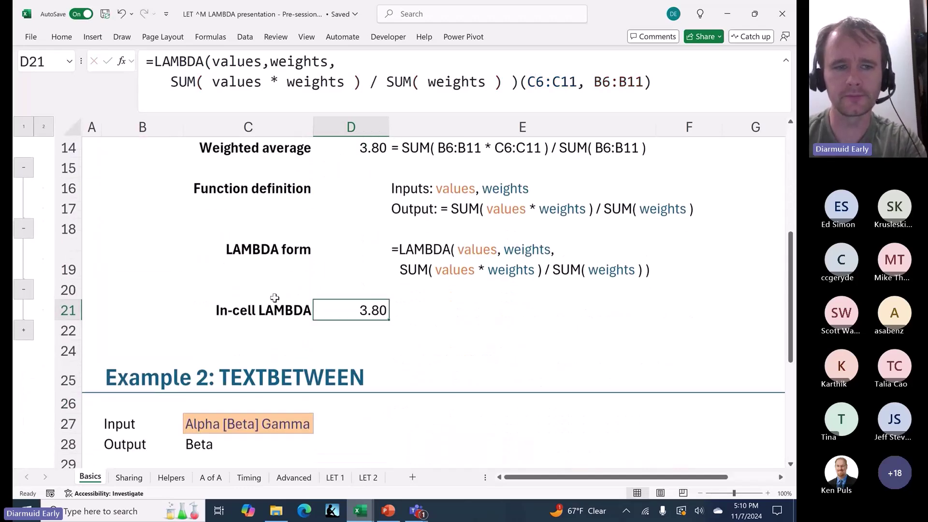
# - Expand the Name managed LAMBDA row and examine the function name and arguments of the Avg.Wtd formula in D23
pyautogui.click(23, 330)
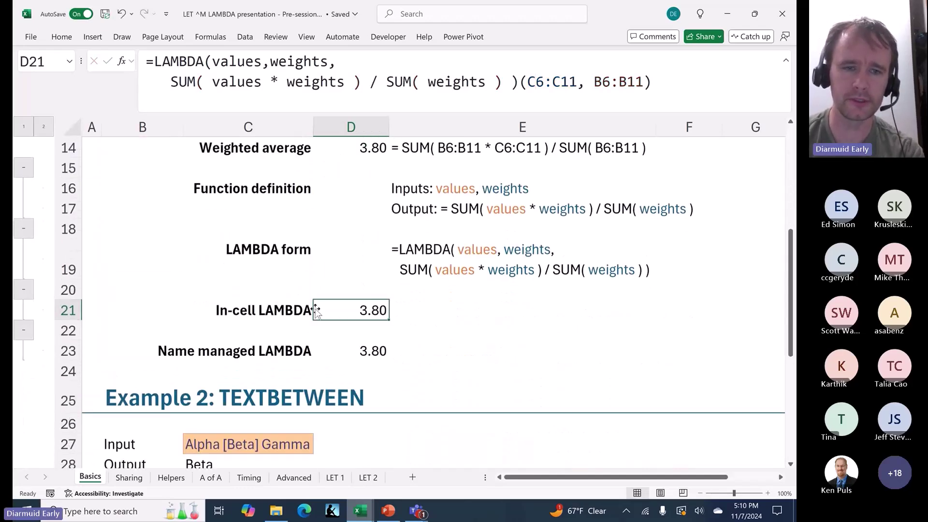
pyautogui.click(375, 350)
pyautogui.moveTo(154, 62); pyautogui.dragTo(213, 61)
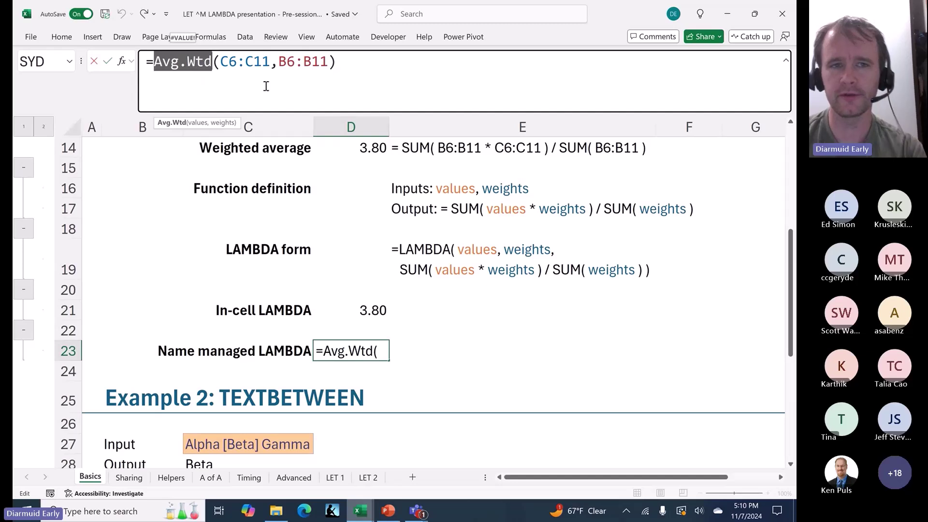
pyautogui.moveTo(213, 61); pyautogui.dragTo(368, 68)
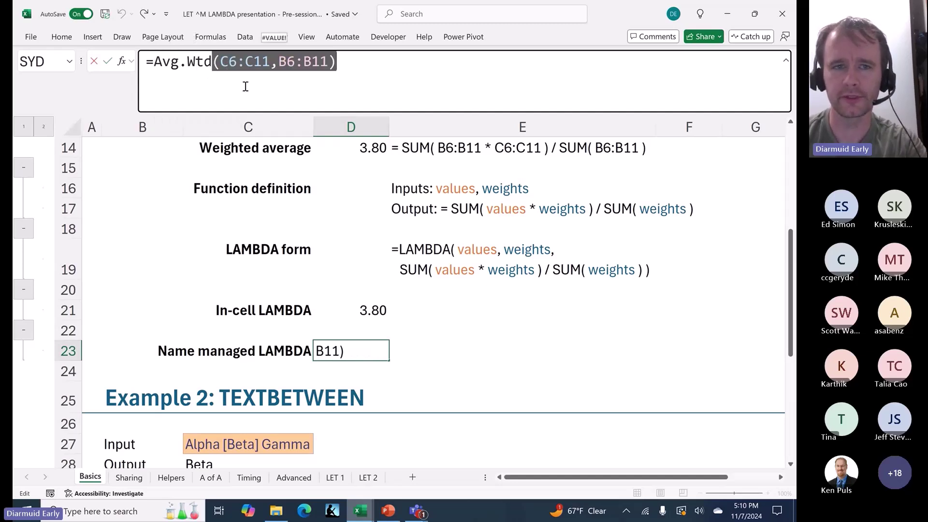
pyautogui.press('Escape')
pyautogui.click(235, 64)
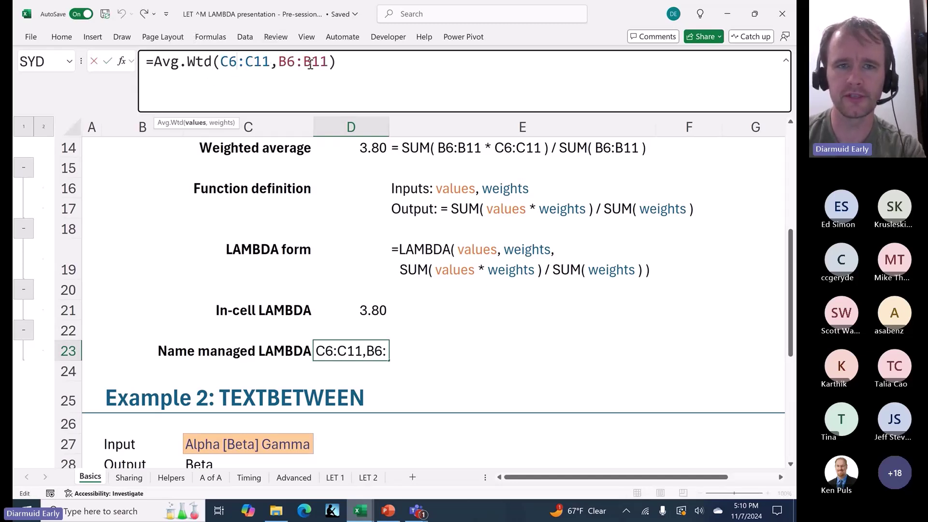
pyautogui.click(311, 63)
pyautogui.press('Escape')
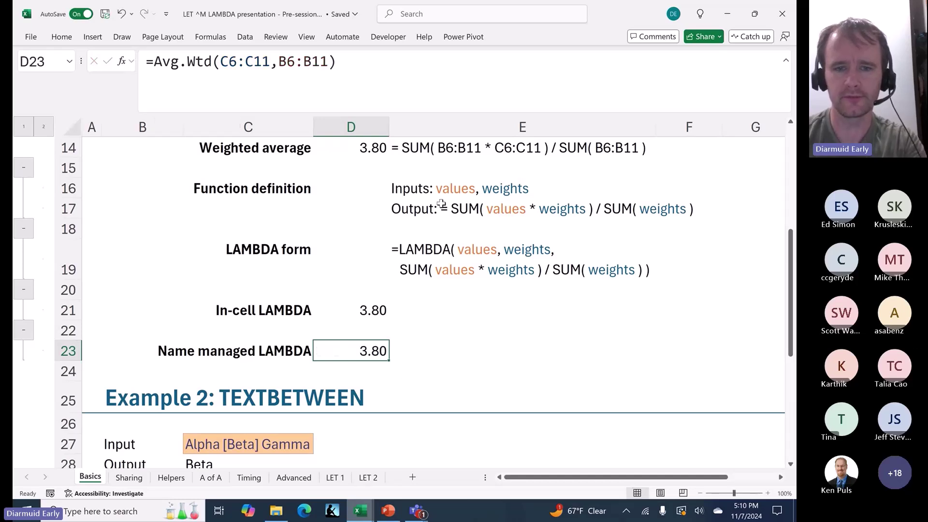
# - Try starting an Avg.Wtd formula in cell E23 to view its argument hints
pyautogui.press('Right')
pyautogui.write('=av')
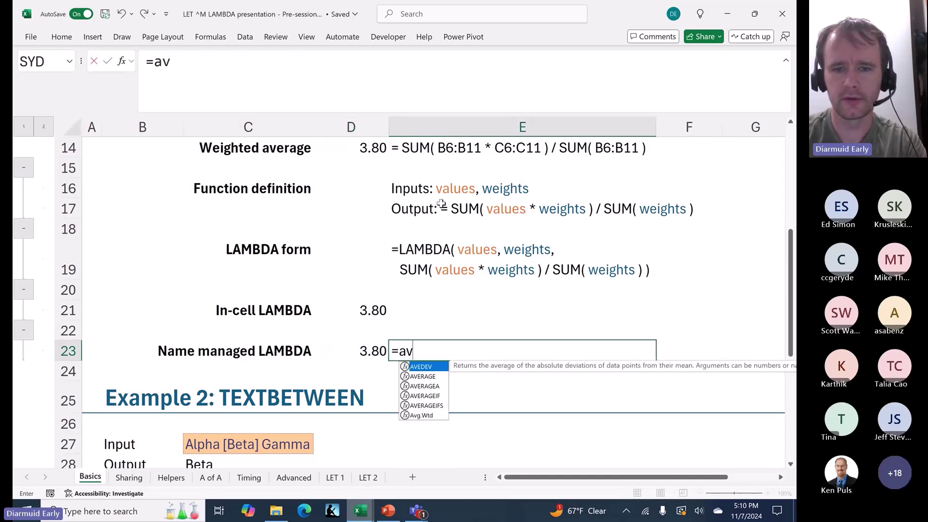
pyautogui.write('g.')
pyautogui.press('Tab')
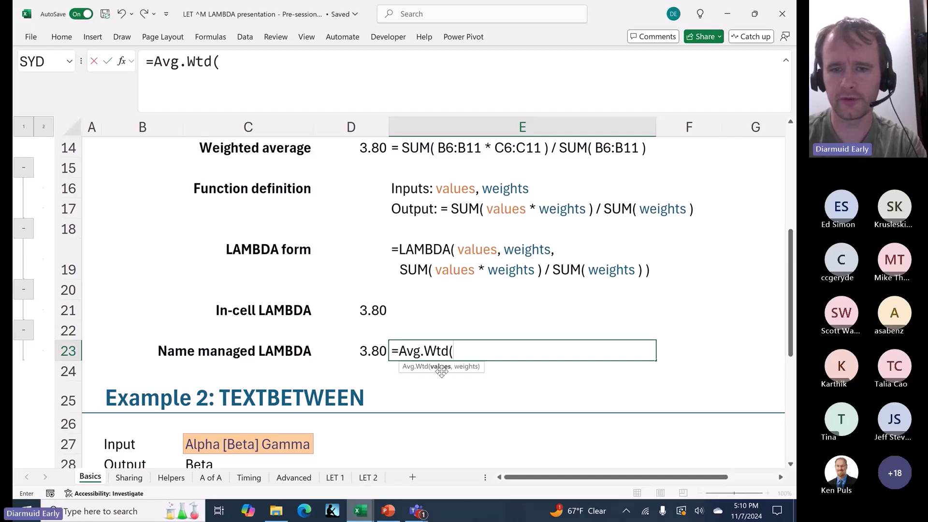
pyautogui.press('Escape')
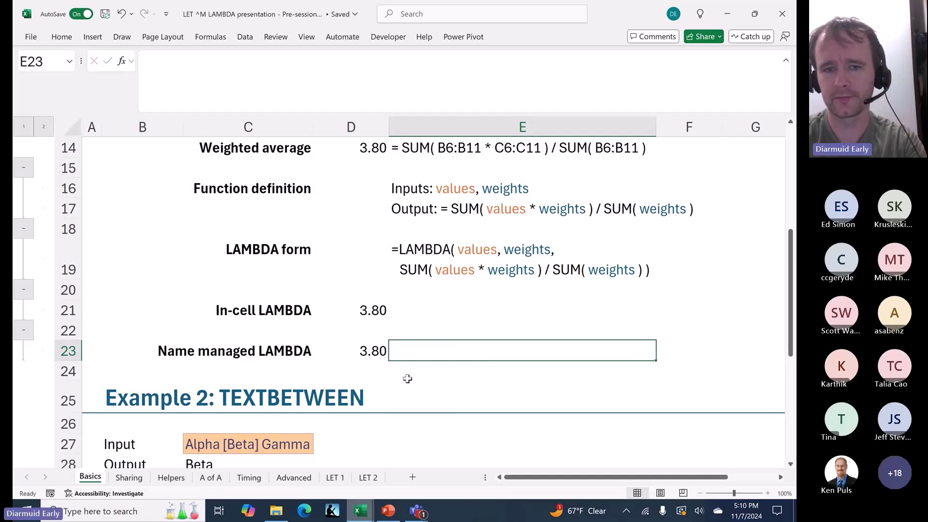
# - Copy the LAMBDA definition from the formula in D21, leaving out its trailing cell-range arguments
pyautogui.press('Up')
pyautogui.press('Up')
pyautogui.press('Left')
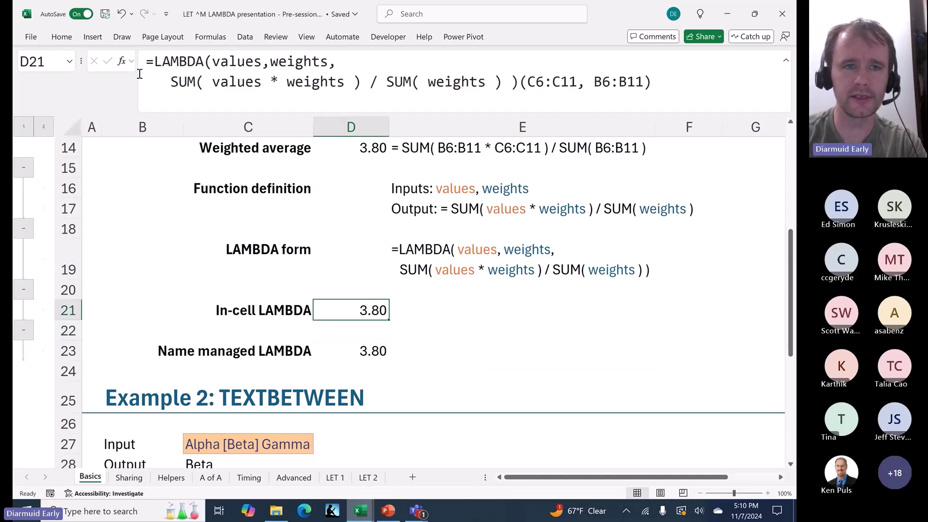
pyautogui.moveTo(148, 62); pyautogui.dragTo(517, 107)
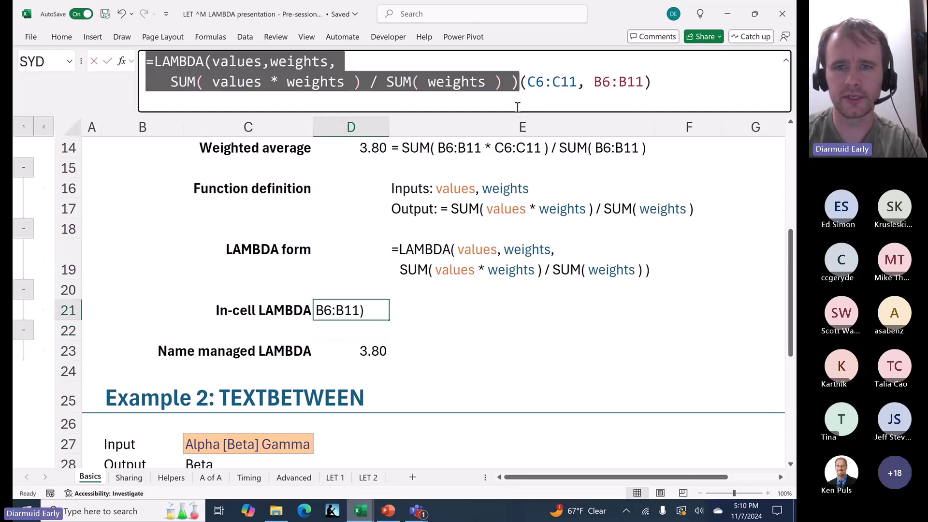
pyautogui.hotkey('ctrl', 'c')
pyautogui.press('Escape')
# - Examine the definition that the name Avg.Wtd refers to in the Name Manager
pyautogui.hotkey('ctrl', 'F3')
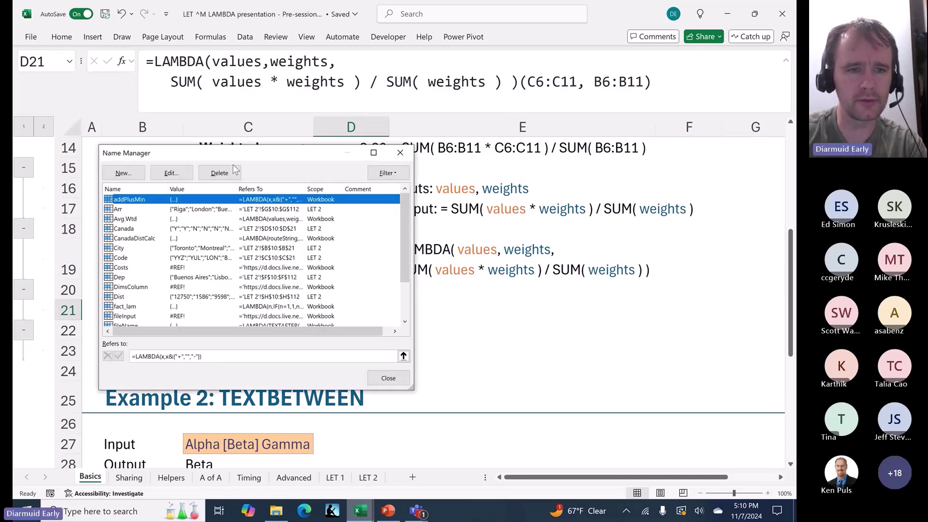
pyautogui.press('Down')
pyautogui.press('Down')
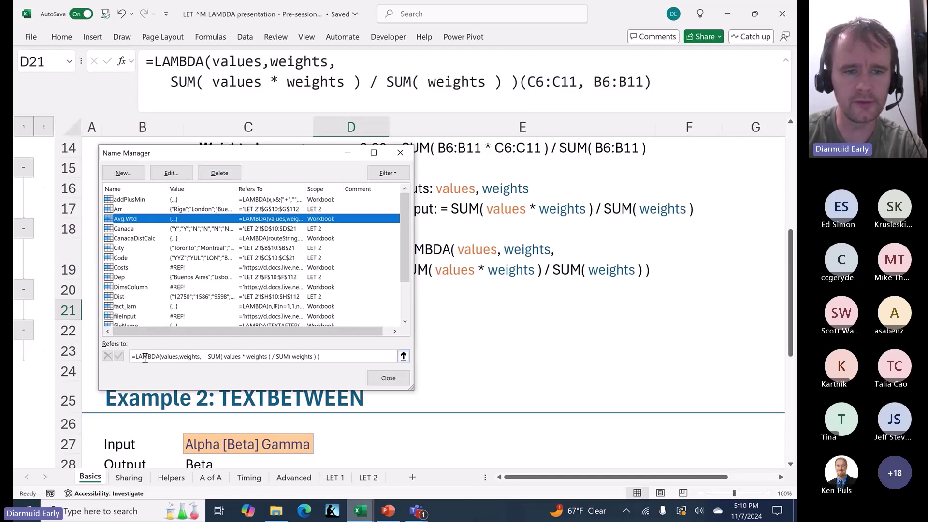
pyautogui.click(220, 356)
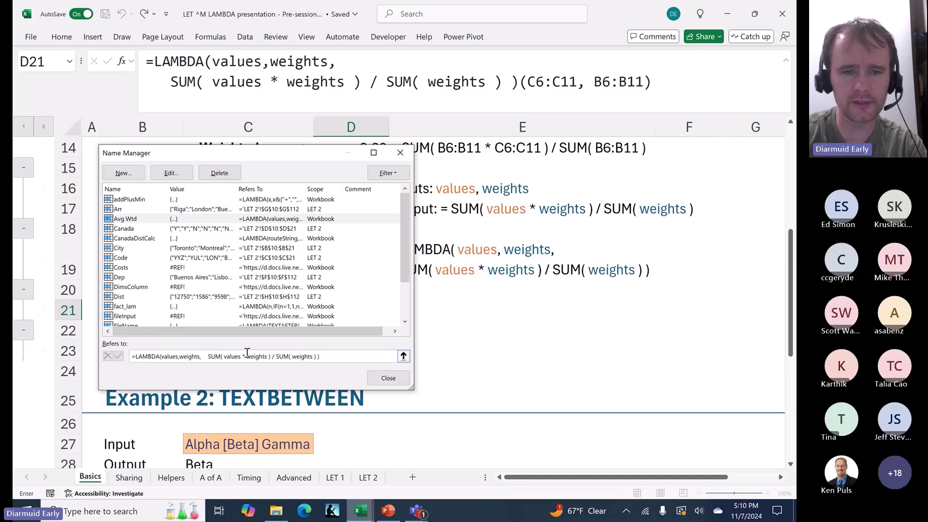
pyautogui.click(391, 379)
pyautogui.click(349, 355)
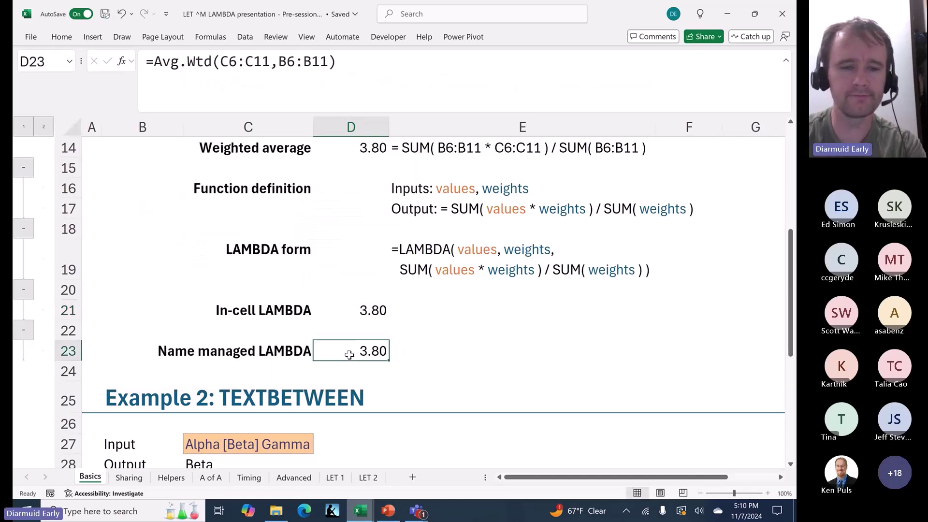
pyautogui.scroll(4, 349, 355)
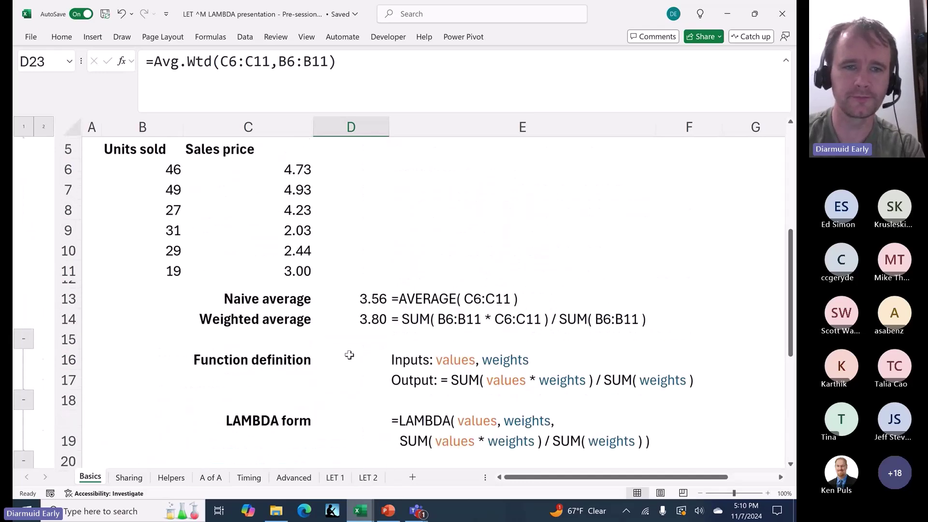
pyautogui.scroll(-1, 349, 355)
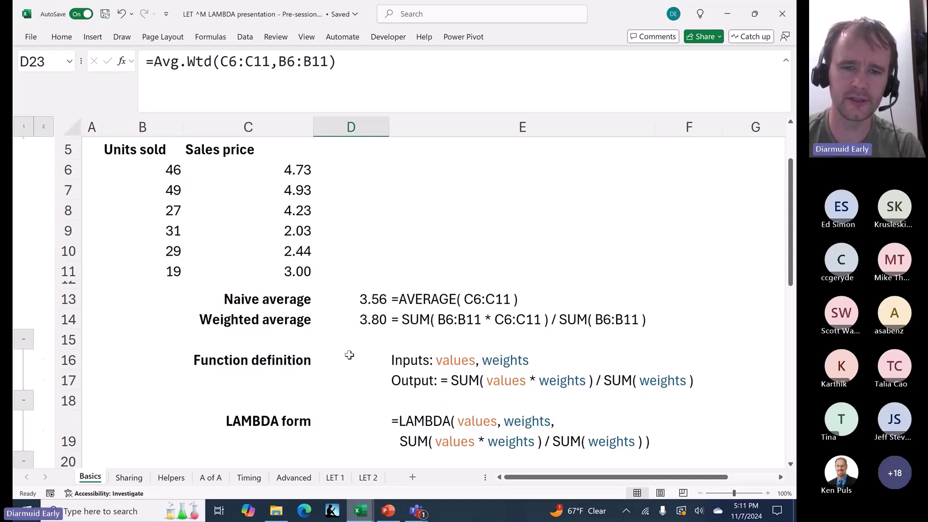
pyautogui.scroll(-1, 349, 355)
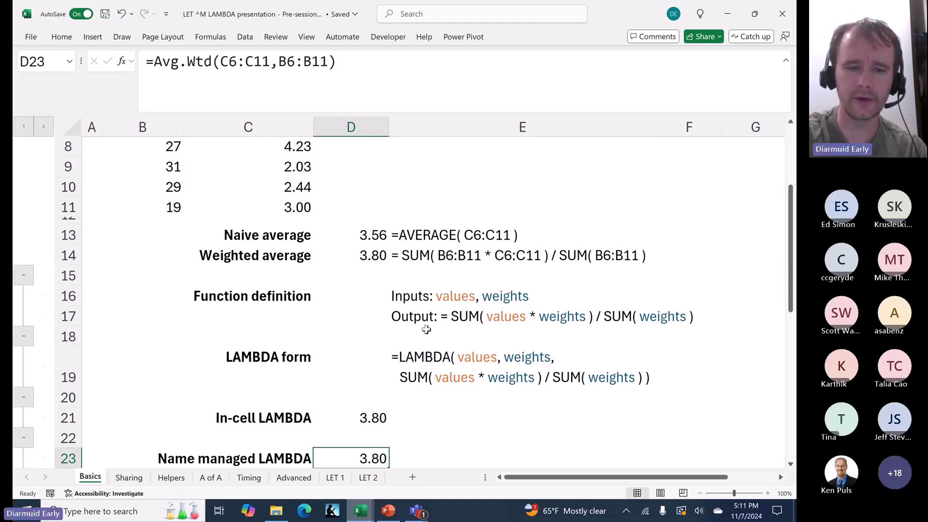
# - Open the Name Manager and view the fields for defining a new name without creating one
pyautogui.hotkey('ctrl', 'F3')
pyautogui.press('Escape')
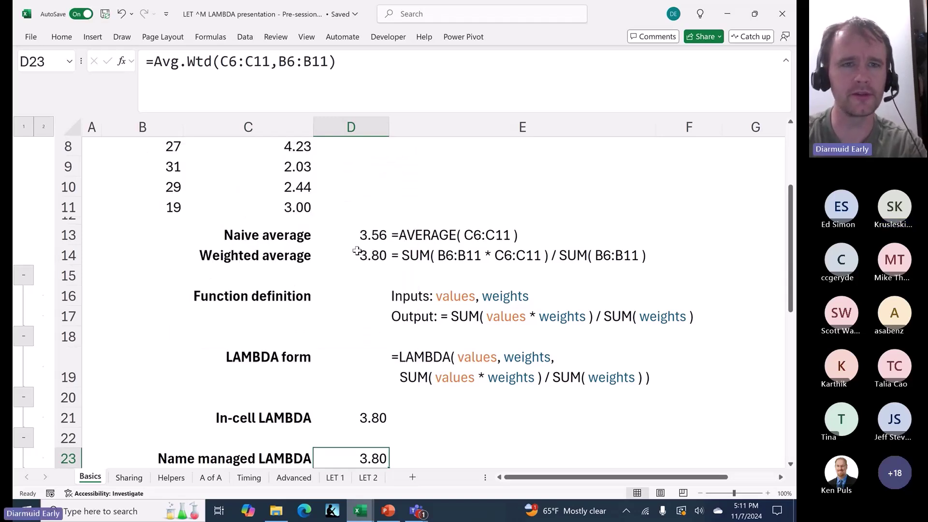
pyautogui.click(210, 37)
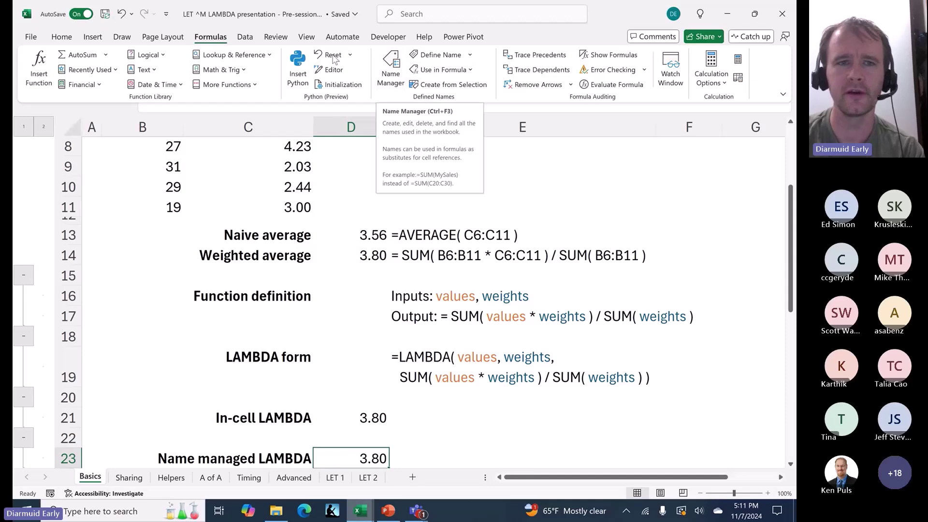
pyautogui.click(386, 66)
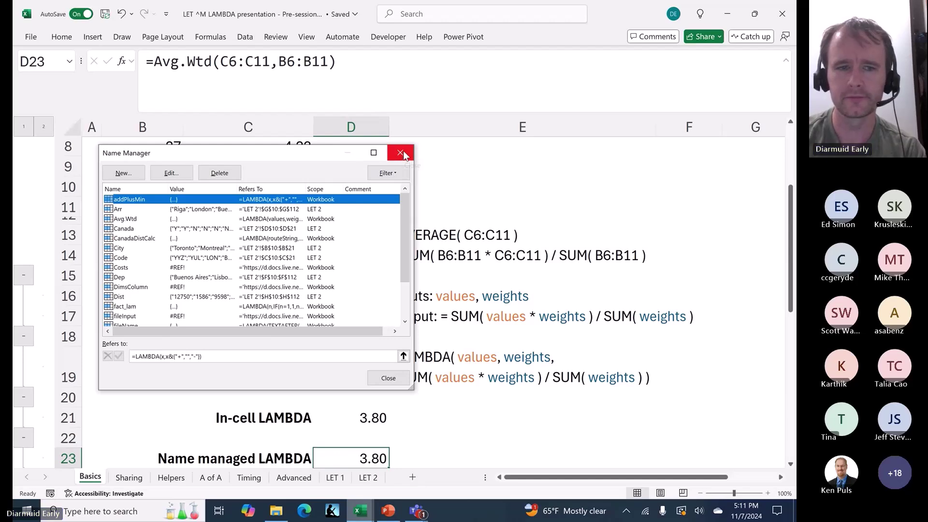
pyautogui.click(134, 174)
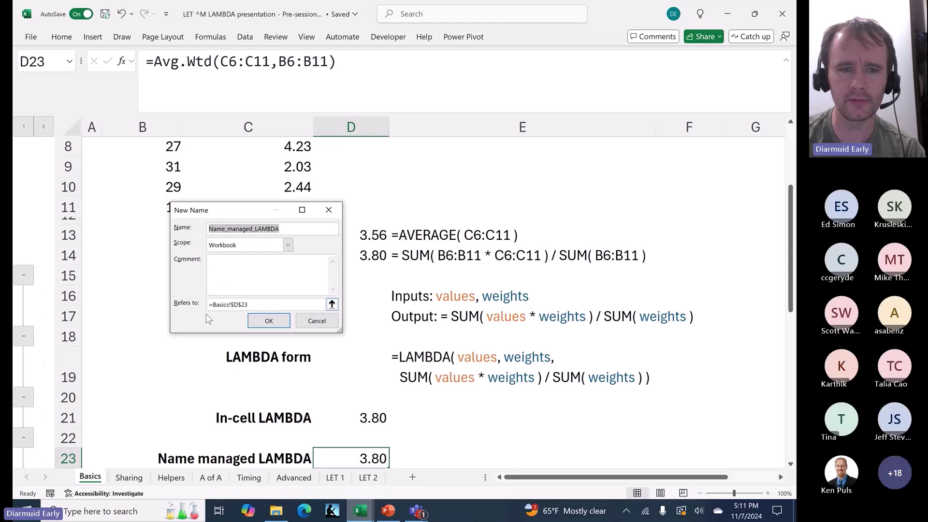
pyautogui.click(317, 321)
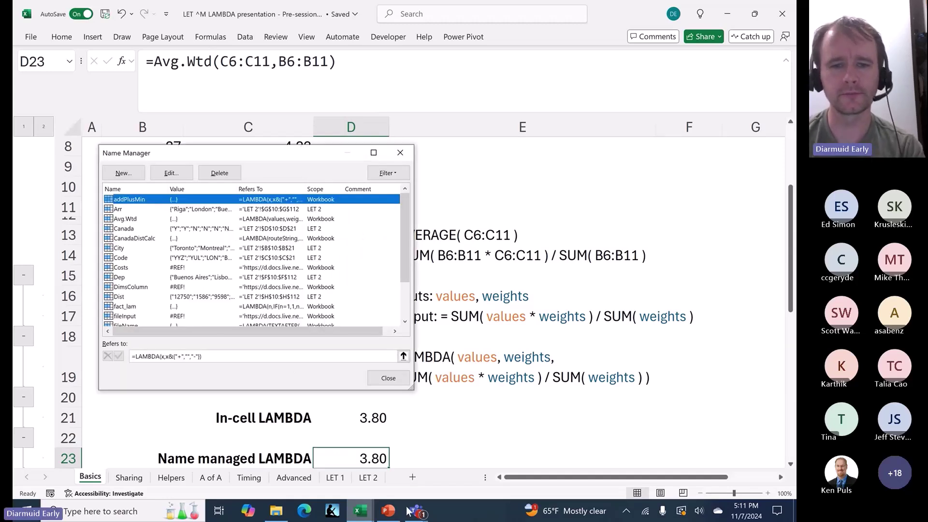
# - Close the Name Manager and examine the in-cell LAMBDA formula in D21 and the Avg.Wtd formula in D23
pyautogui.click(385, 378)
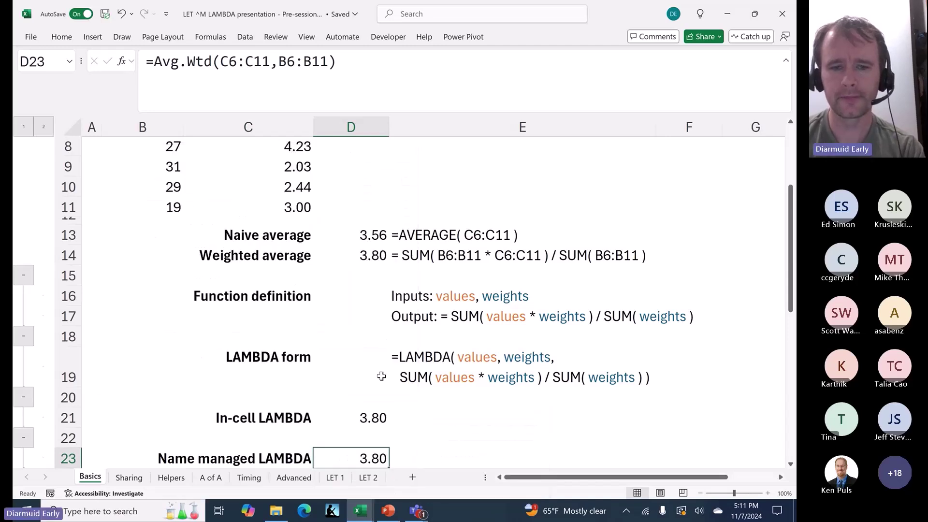
pyautogui.click(356, 416)
pyautogui.click(516, 82)
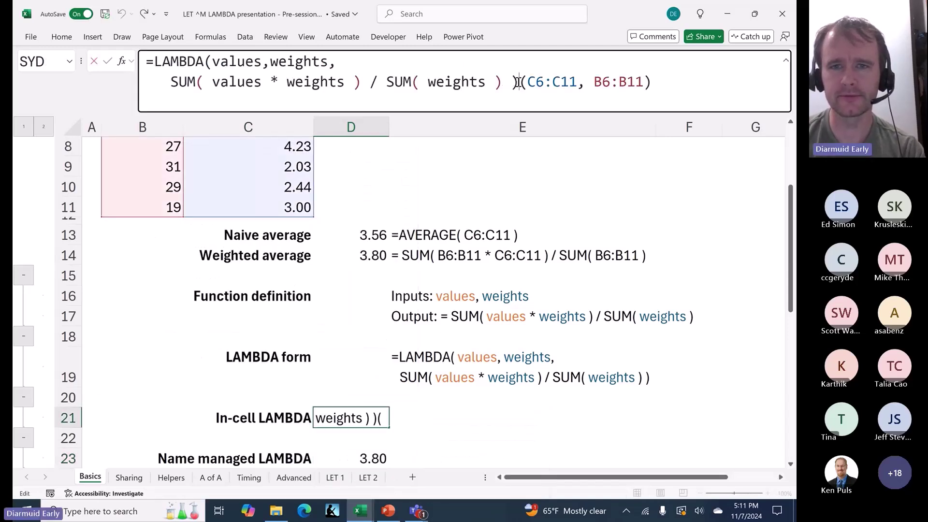
pyautogui.press('Escape')
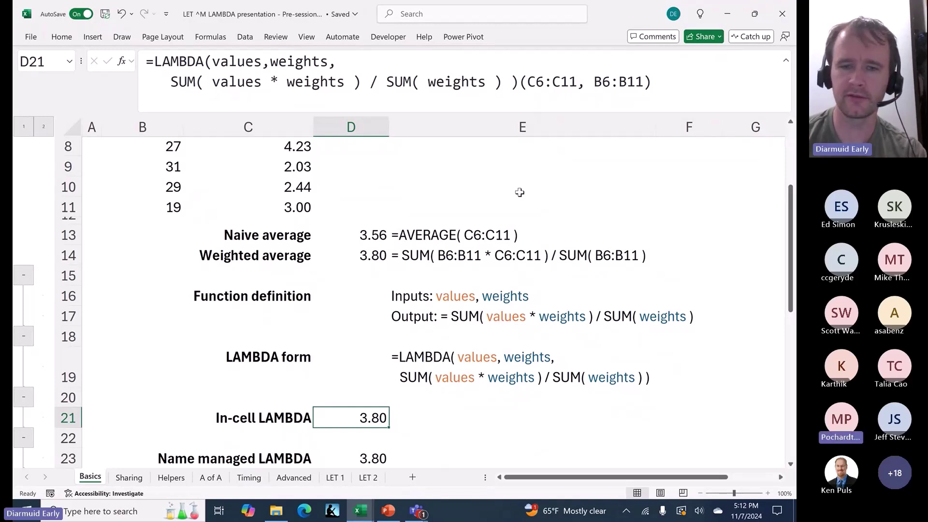
pyautogui.press('Down')
pyautogui.press('Down')
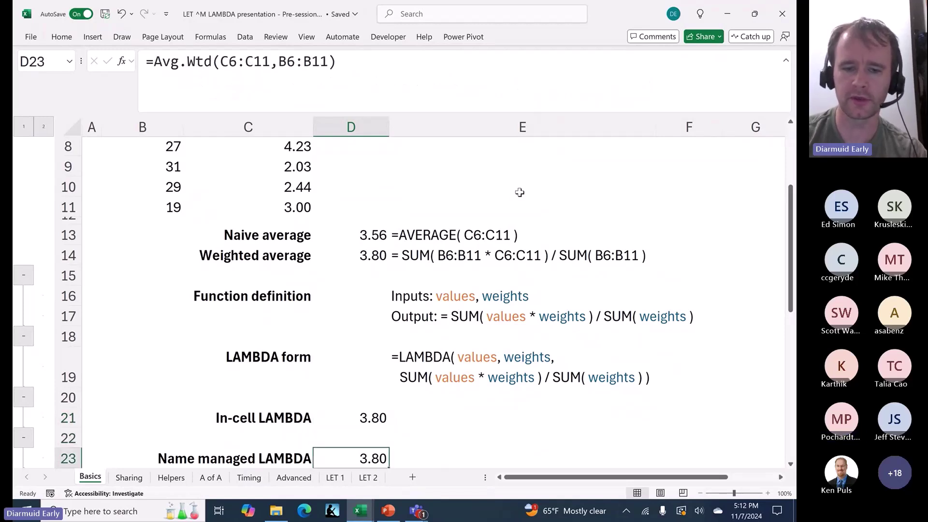
# - Copy the Units sold and Sales price table in B5:C11, including its headers
pyautogui.hotkey('ctrl', 'n')
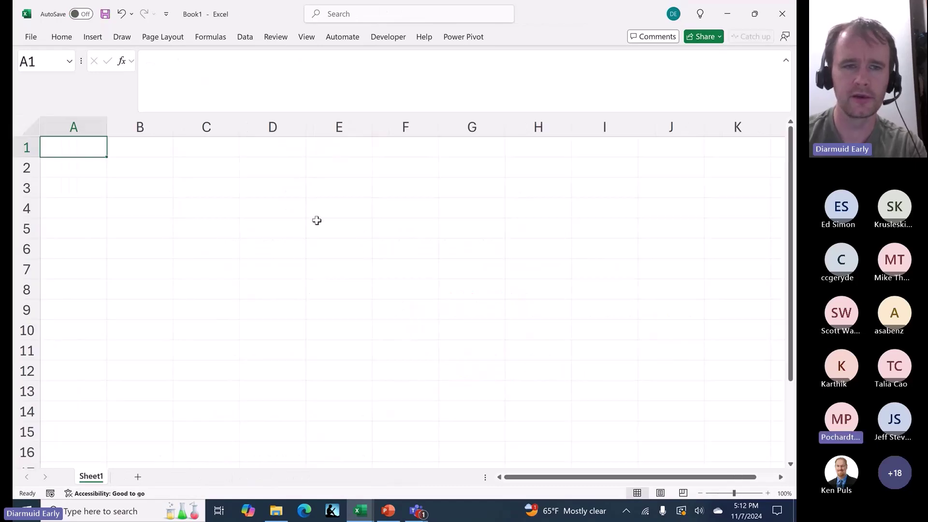
pyautogui.hotkey('ctrl', 'w')
pyautogui.scroll(3, 236, 221)
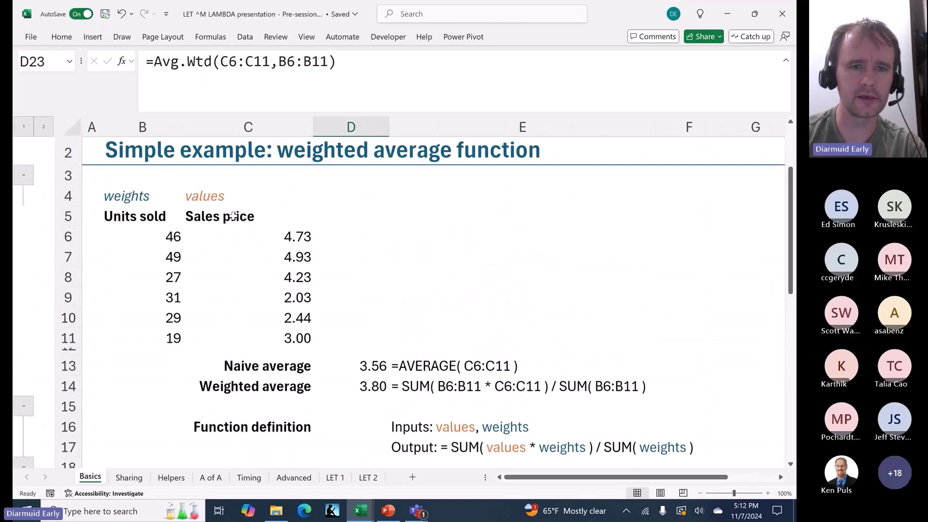
pyautogui.click(157, 249)
pyautogui.click(155, 233)
pyautogui.hotkey('ctrl', 'shift', 'Down')
pyautogui.hotkey('ctrl', 'shift', 'Right')
pyautogui.hotkey('ctrl', 'c')
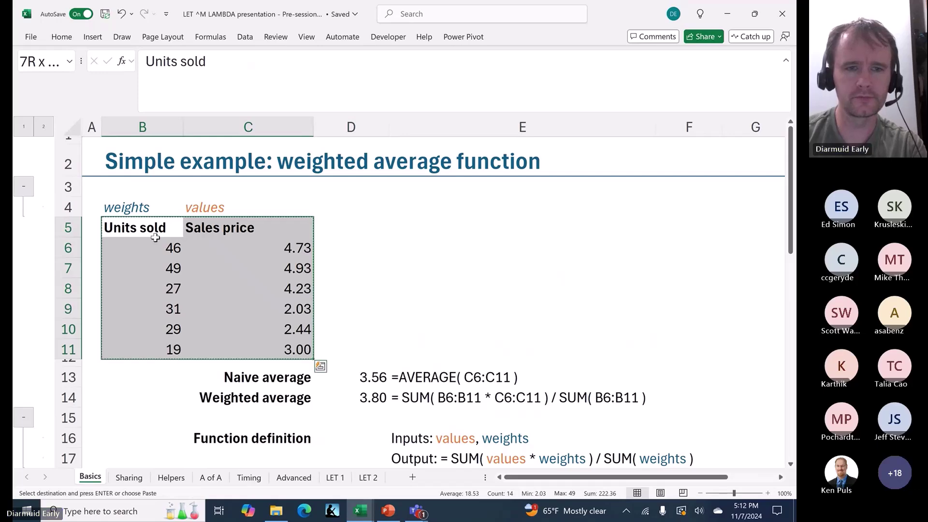
# - Create a new blank workbook and choose cell B2 as the destination for the table
pyautogui.hotkey('ctrl', 'n')
pyautogui.click(142, 170)
pyautogui.write('esu')
pyautogui.press('Return')
pyautogui.click(140, 171)
# - Copy B5:C11 from the presentation workbook again and paste it at B2 of the new workbook as values and number formats
pyautogui.hotkey('alt', 'Tab')
pyautogui.hotkey('ctrl', 'c')
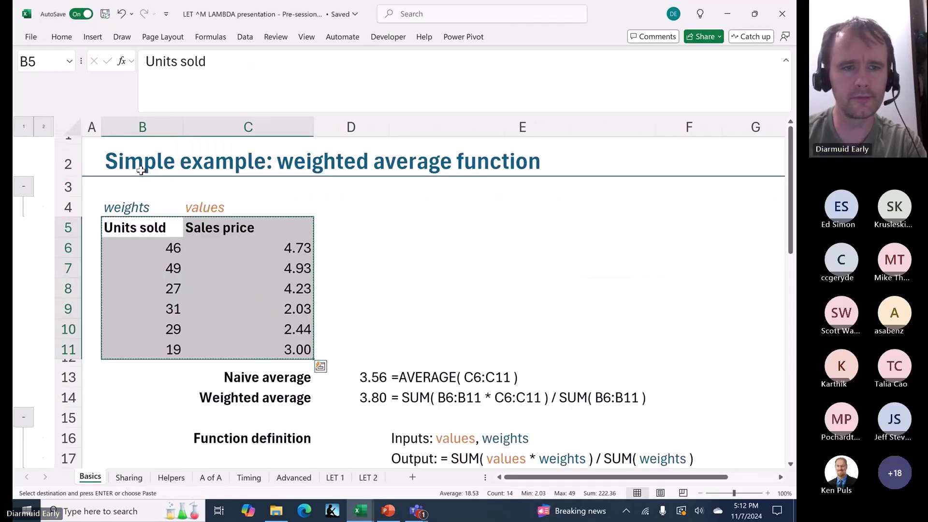
pyautogui.hotkey('alt', 'Tab')
pyautogui.hotkey('alt', 'e')
pyautogui.press('s')
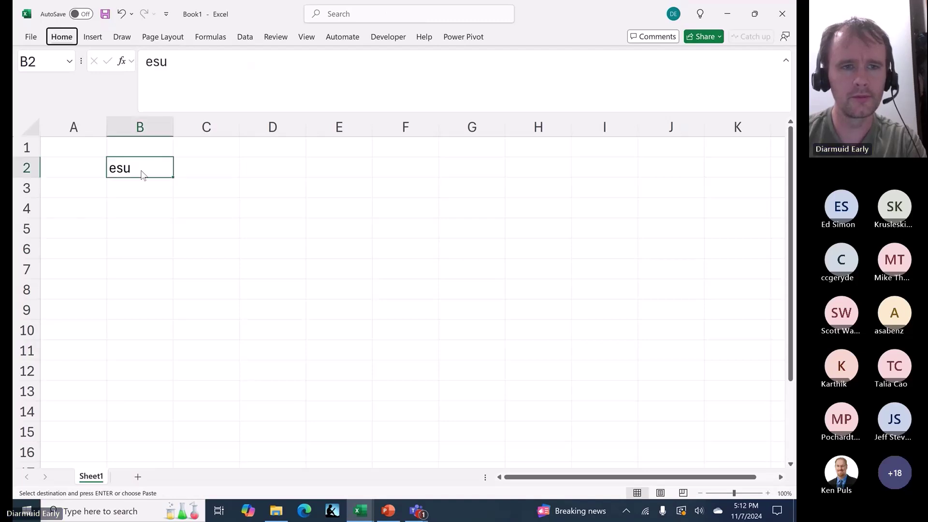
pyautogui.press('Return')
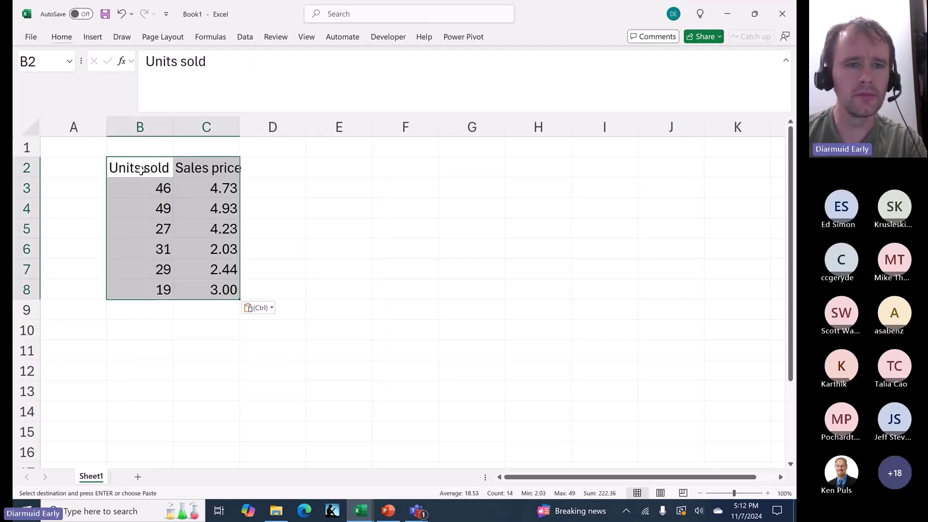
# - Select the Avg.Wtd formula in D23 of the presentation workbook, and check which names the new workbook's Name Manager contains
pyautogui.press('Down')
pyautogui.hotkey('ctrl', 'Down')
pyautogui.press('Right')
pyautogui.press('Down')
pyautogui.press('Down')
pyautogui.hotkey('alt', 'Tab')
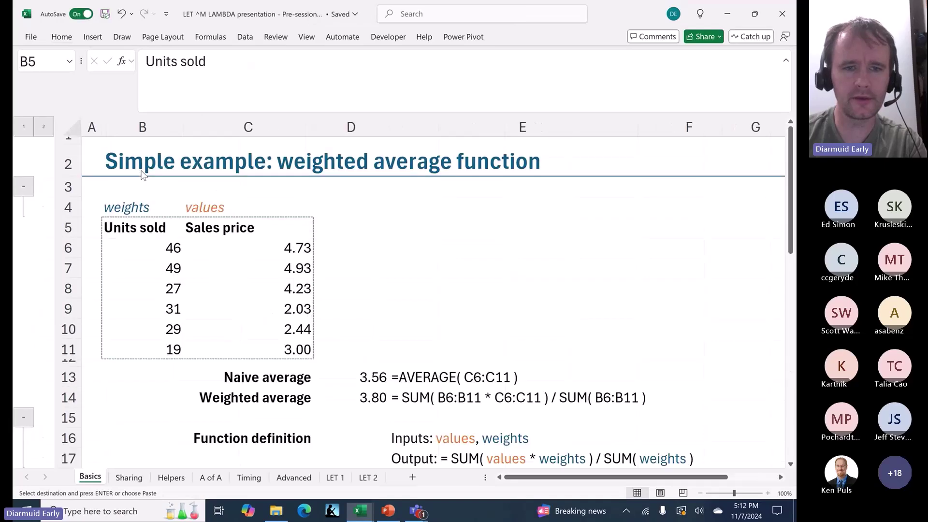
pyautogui.scroll(-4, 281, 298)
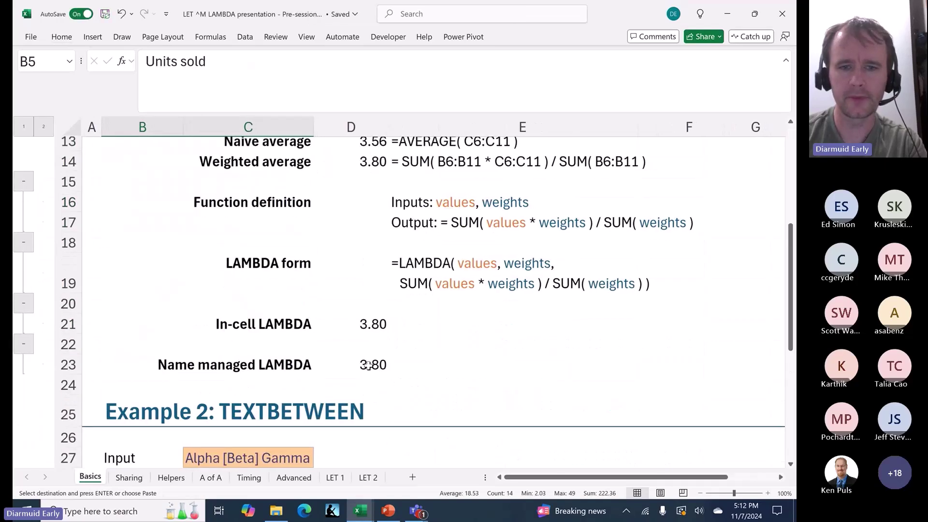
pyautogui.click(367, 365)
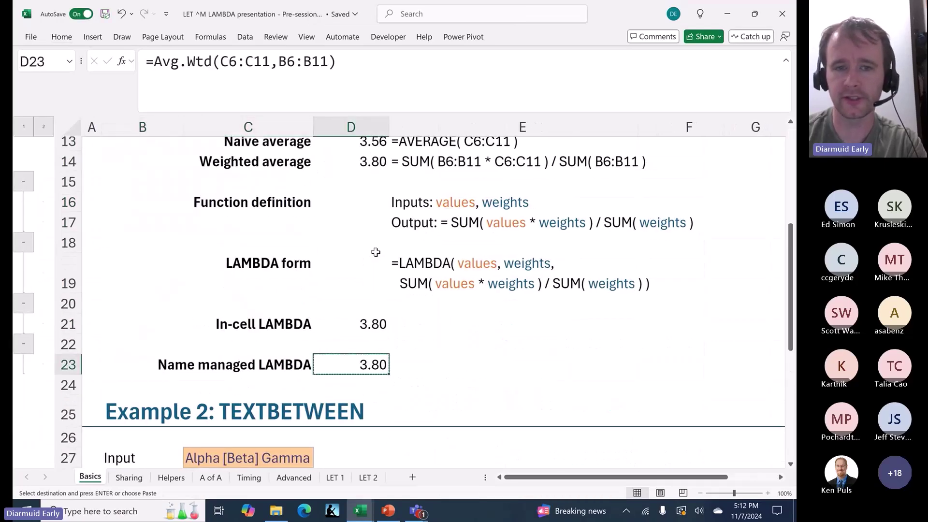
pyautogui.hotkey('alt', 'Tab')
pyautogui.click(331, 313)
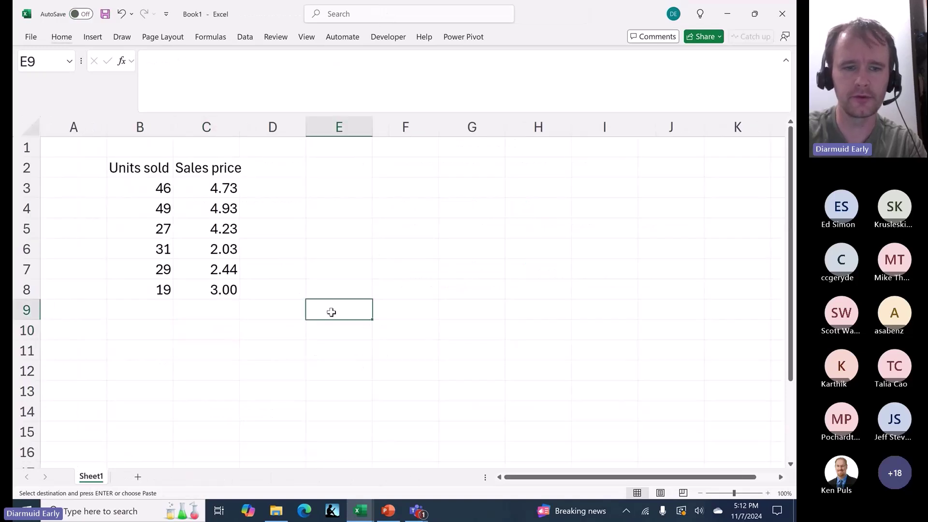
pyautogui.hotkey('ctrl', 'F3')
pyautogui.press('Escape')
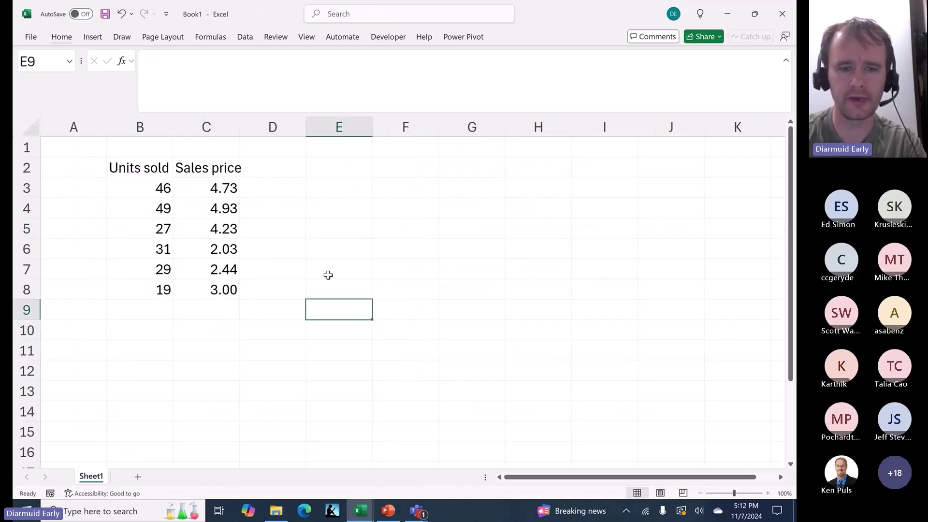
# - Copy the Avg.Wtd formula from D23 of the presentation workbook into cell E9 of the new workbook
pyautogui.hotkey('ctrl', 'Tab')
pyautogui.hotkey('ctrl', 'c')
pyautogui.hotkey('ctrl', 'Tab')
pyautogui.hotkey('ctrl', 'v')
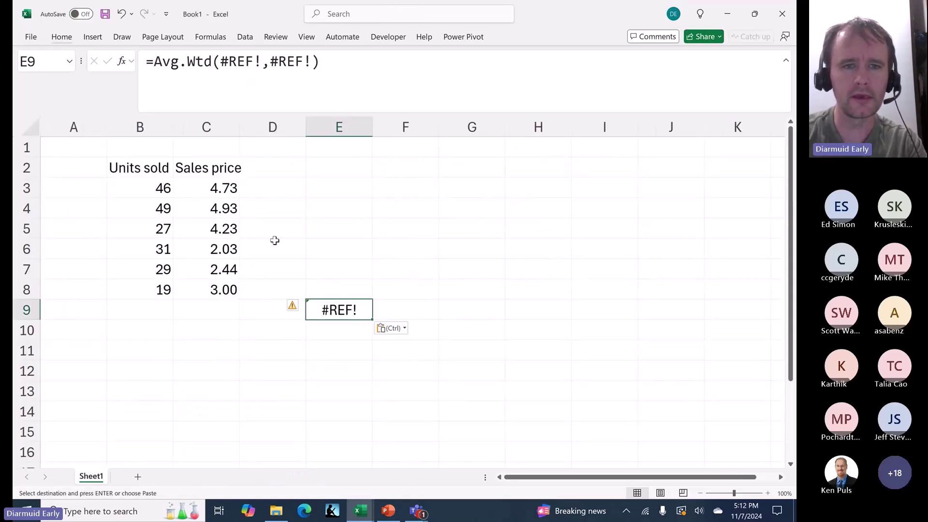
# - Delete the pasted formula from E9 and check the Name Manager for the Avg.Wtd definition
pyautogui.press('Delete')
pyautogui.hotkey('ctrl', 'F3')
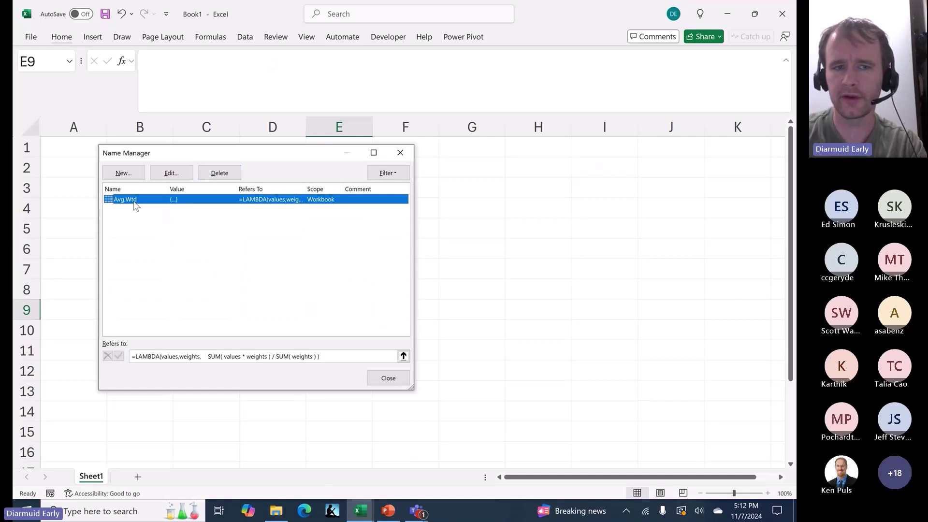
pyautogui.press('Escape')
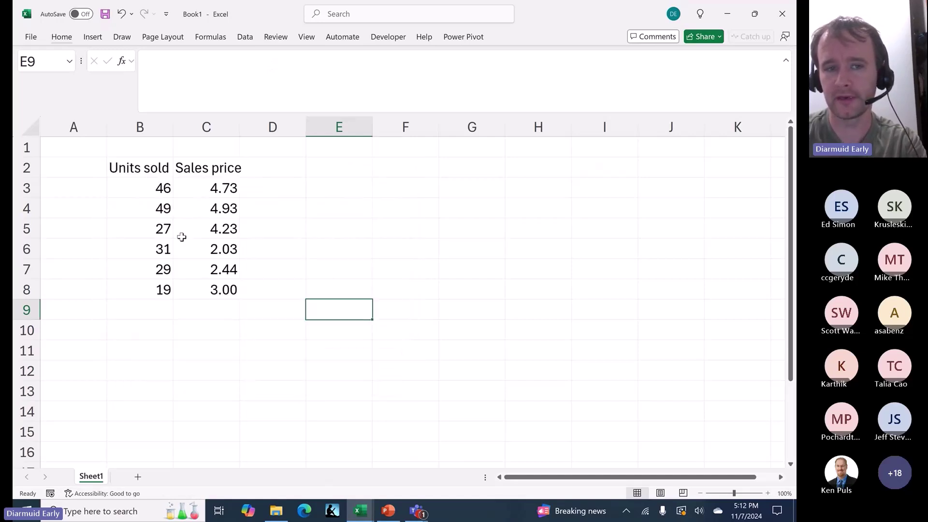
# - Enter =Avg.Wtd(C3:C8,B3:B8) in cell C10 and format the result with two decimals
pyautogui.click(212, 337)
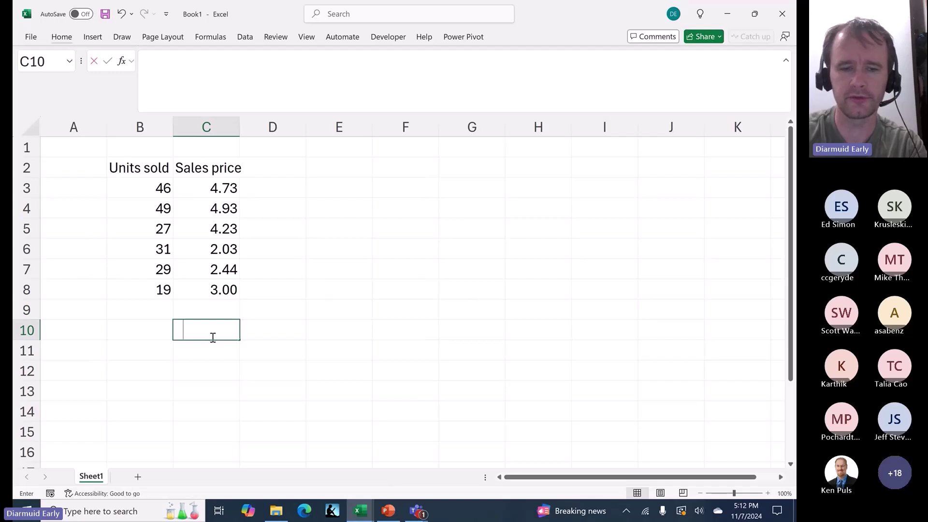
pyautogui.write('=avg')
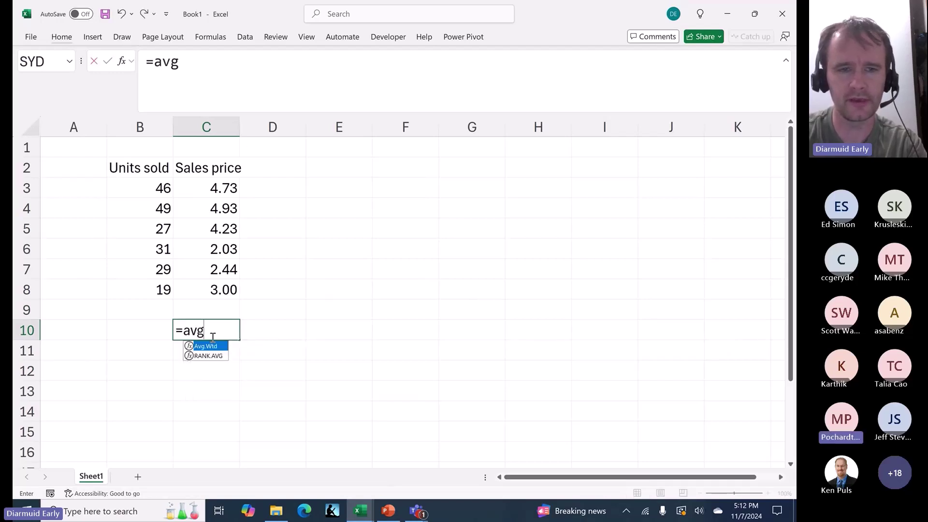
pyautogui.press('Tab')
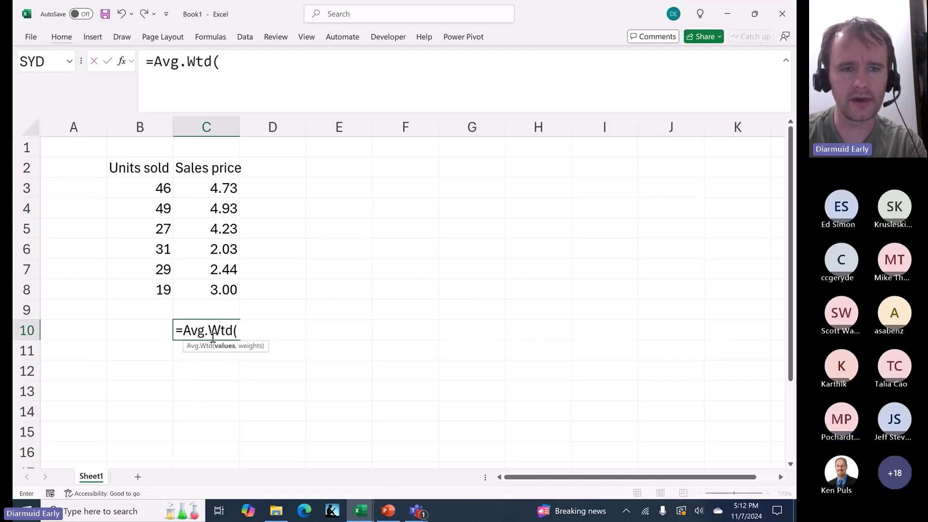
pyautogui.click(201, 183)
pyautogui.hotkey('ctrl', 'shift', 'Down')
pyautogui.write(',')
pyautogui.click(145, 187)
pyautogui.hotkey('ctrl', 'shift', 'Down')
pyautogui.press('Return')
pyautogui.press('Up')
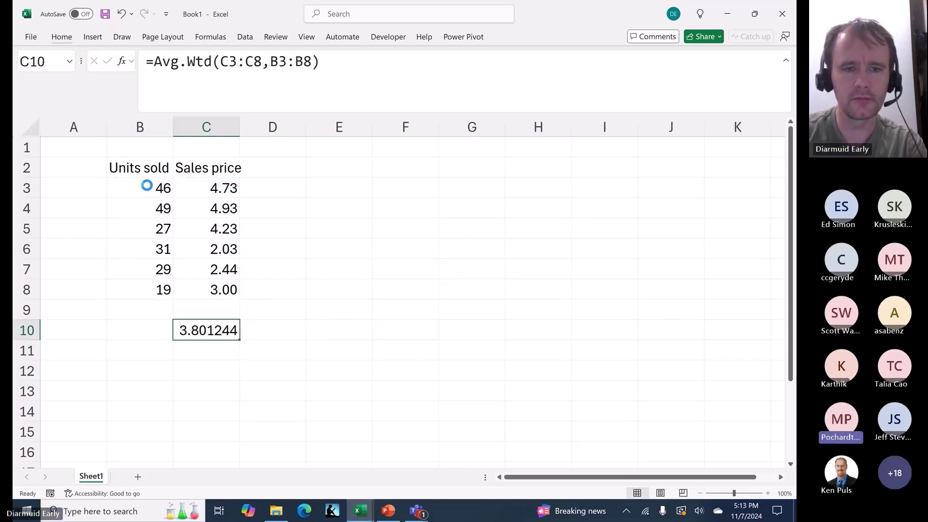
pyautogui.hotkey('ctrl', 'shift', '1')
# - Close the new workbook without saving it
pyautogui.press('alt')
pyautogui.press('f')
pyautogui.press('c')
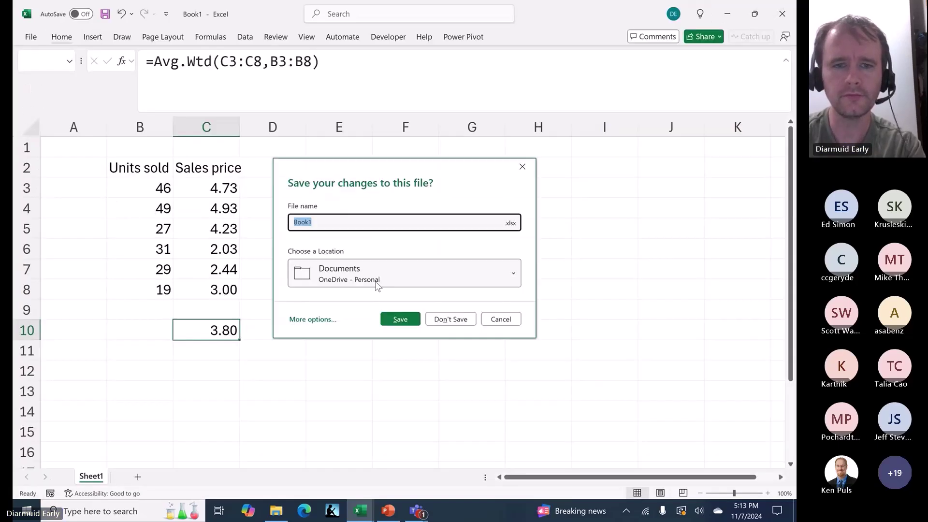
pyautogui.click(453, 318)
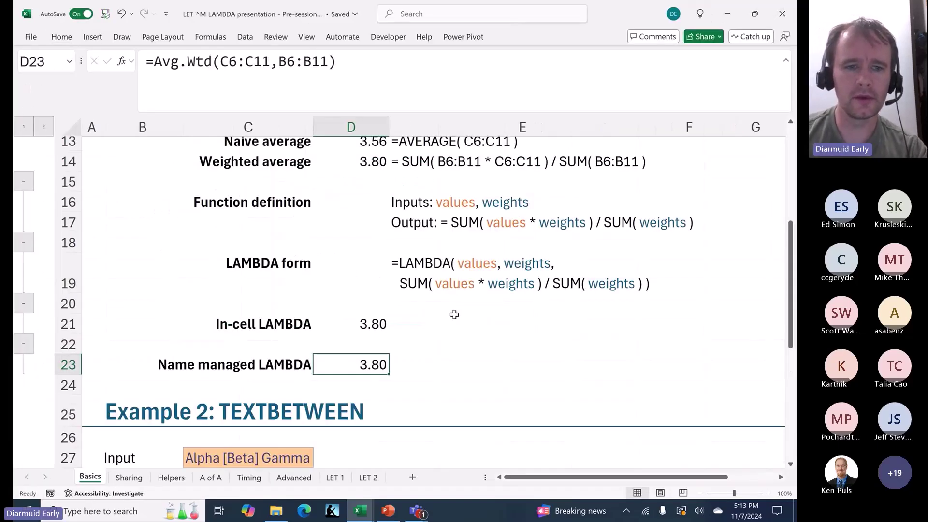
# - View the pinned workbooks in the list of recent files, then return to the Basics sheet
pyautogui.scroll(2, 421, 273)
pyautogui.scroll(-1, 422, 271)
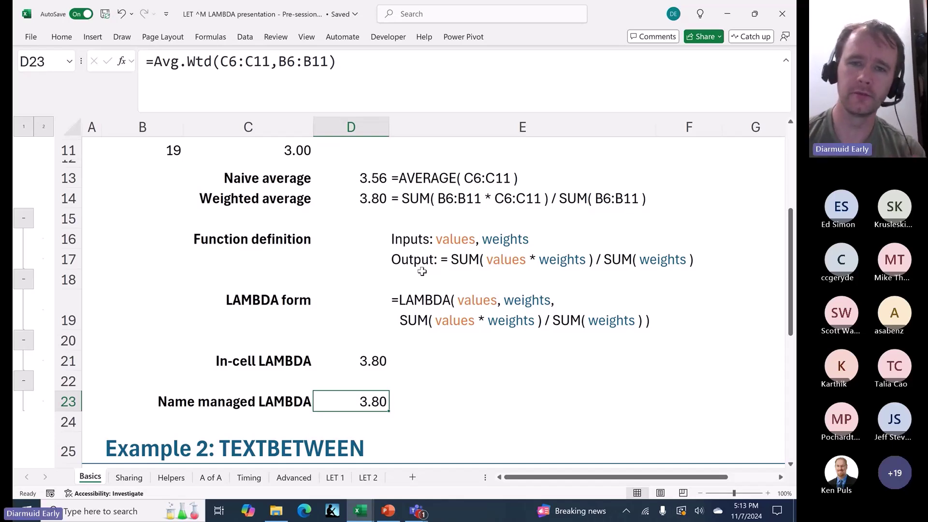
pyautogui.hotkey('ctrl', 'o')
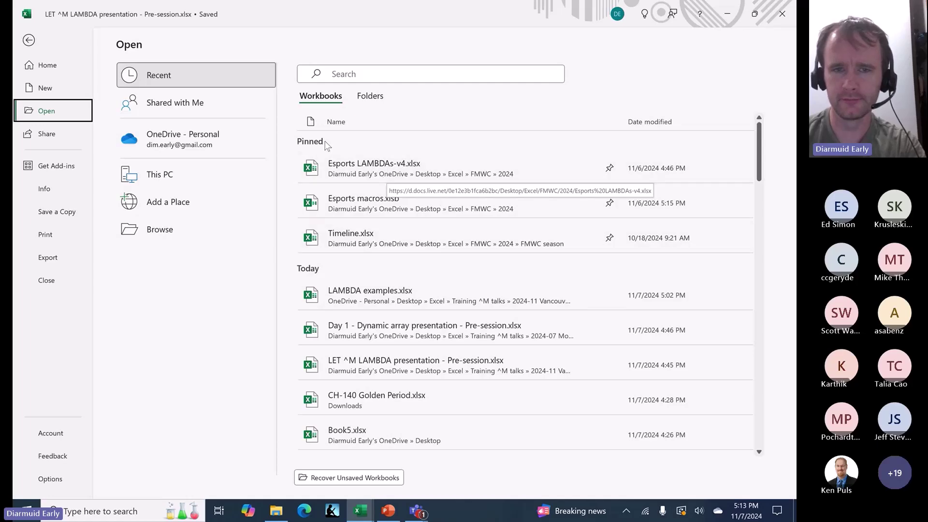
pyautogui.press('Escape')
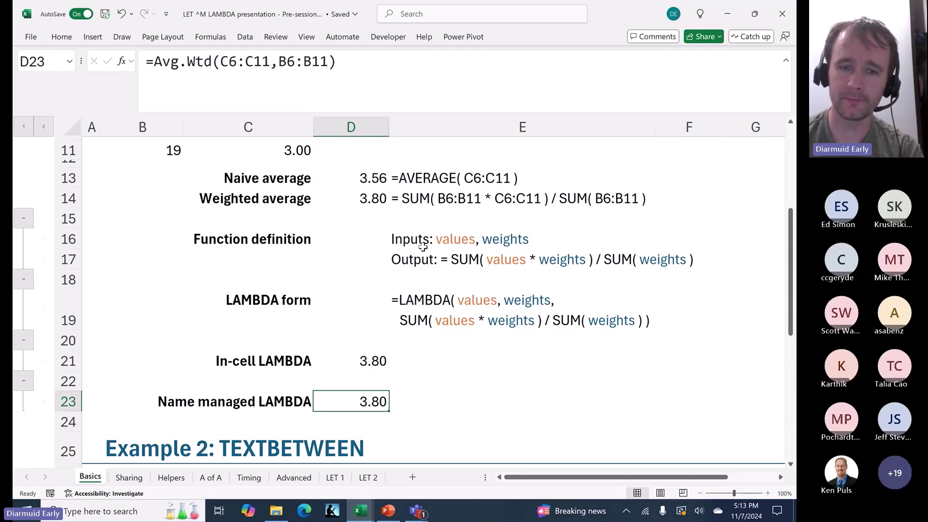
# - Go to the Sharing sheet and expand the grouped notes under One function and Many functions
pyautogui.hotkey('ctrl', 'pagedown')
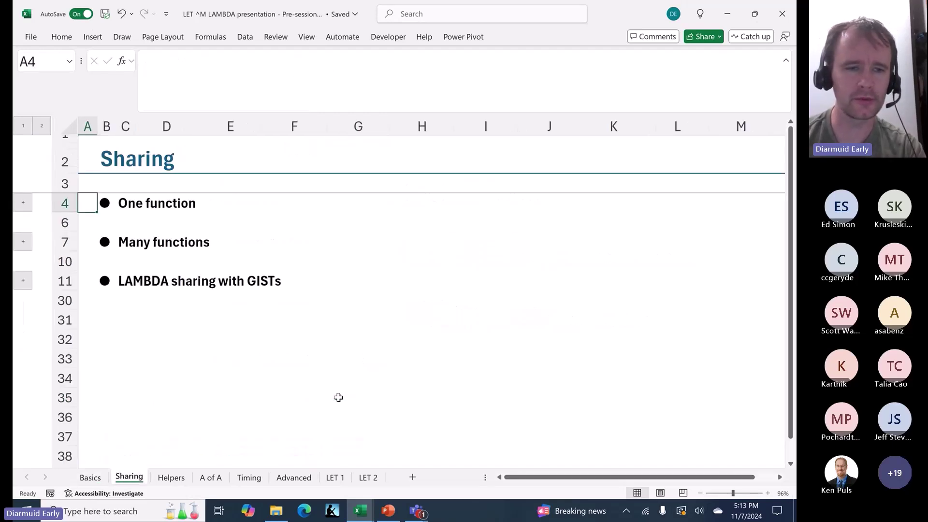
pyautogui.click(24, 204)
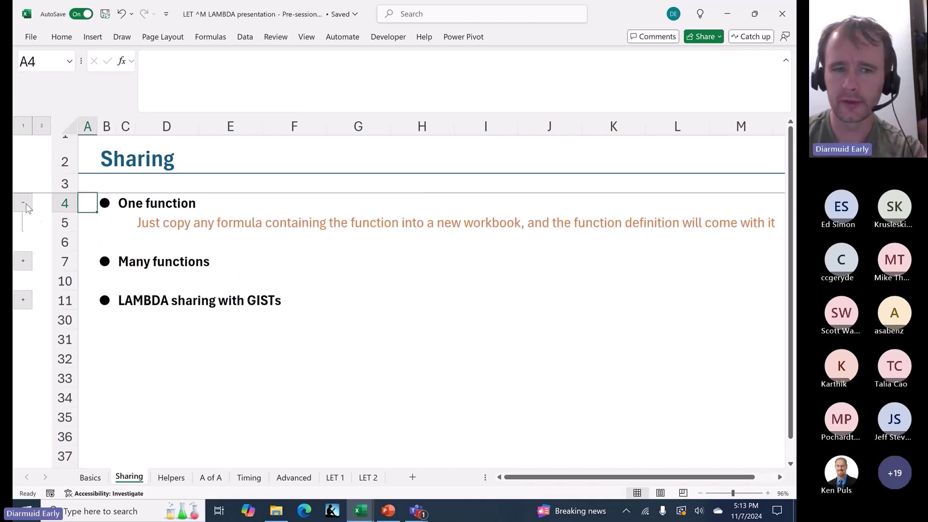
pyautogui.click(148, 226)
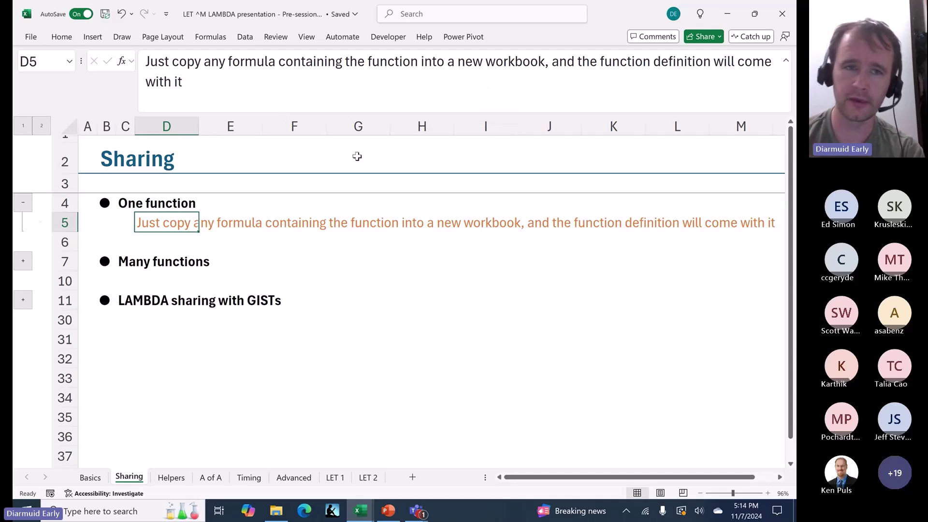
pyautogui.click(24, 265)
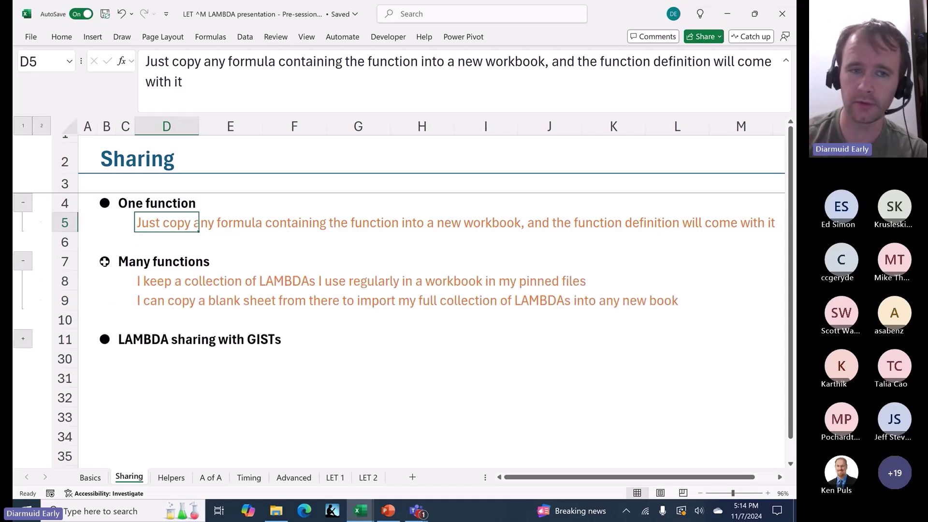
pyautogui.click(63, 281)
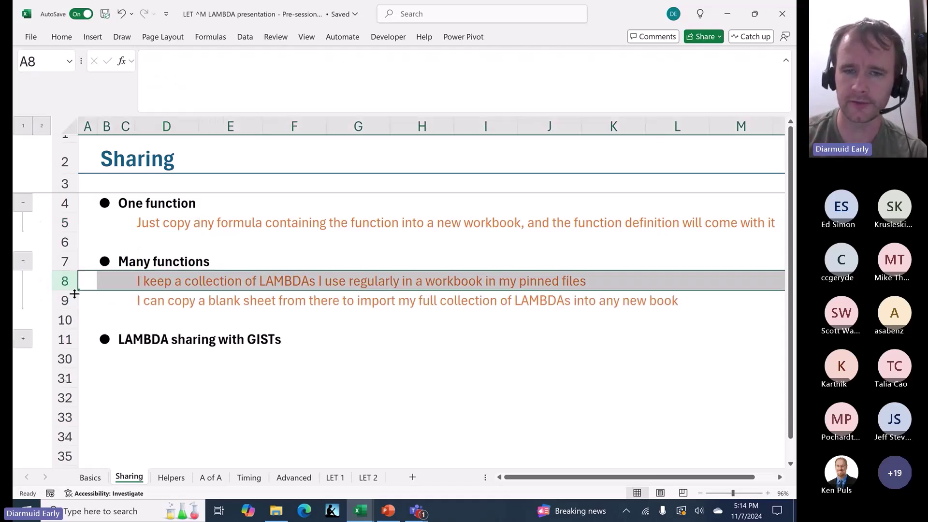
pyautogui.click(99, 305)
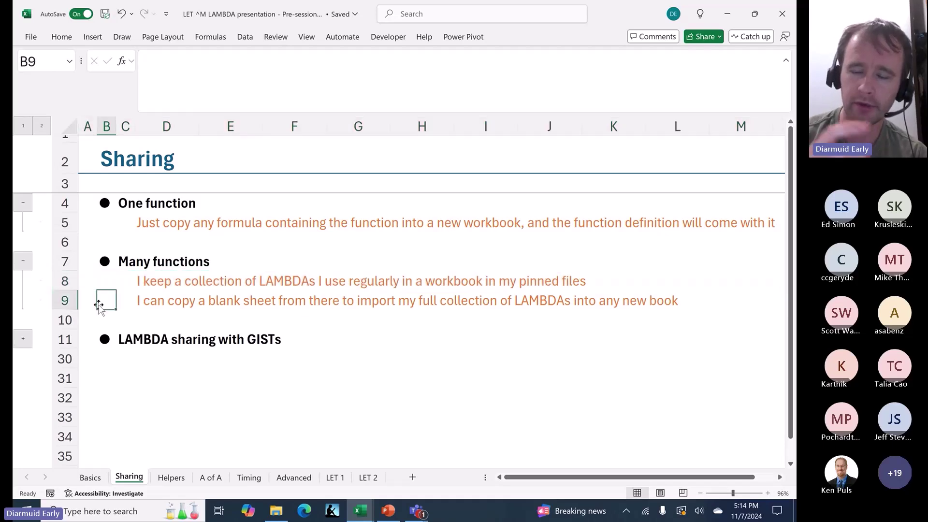
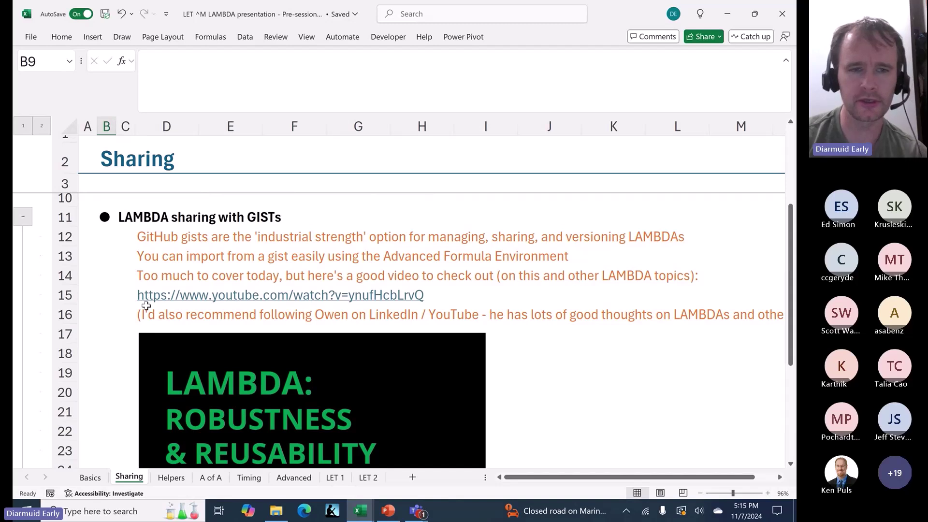
# - Copy the YouTube link in D15 under the LAMBDA sharing with GISTs heading
pyautogui.click(155, 273)
pyautogui.press('Down')
pyautogui.hotkey('ctrl', 'c')
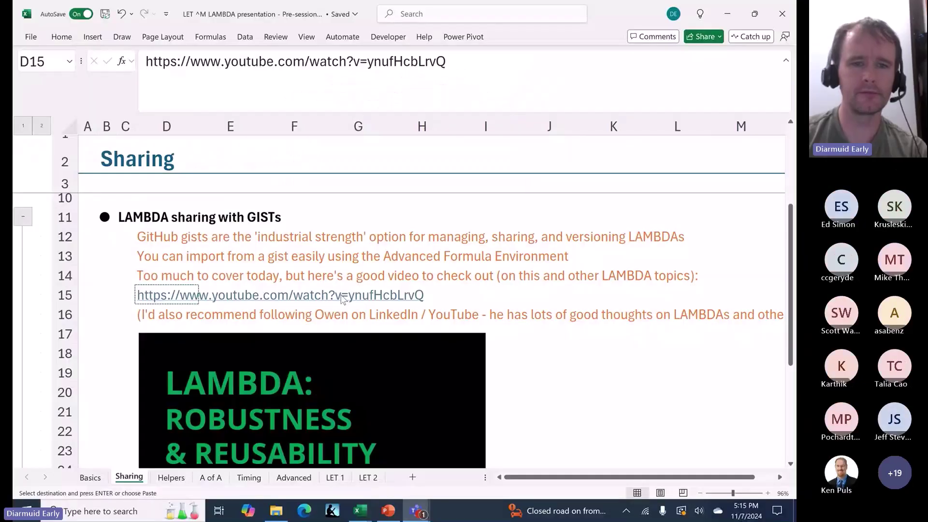
# - Return to cell A4 beside the One function heading on the Sharing sheet and close the OA Robot command list
pyautogui.hotkey('alt', 'Tab')
pyautogui.hotkey('ctrl', 'Left')
pyautogui.hotkey('ctrl', 'Up')
pyautogui.press('Down')
pyautogui.press('Down')
pyautogui.press('Down')
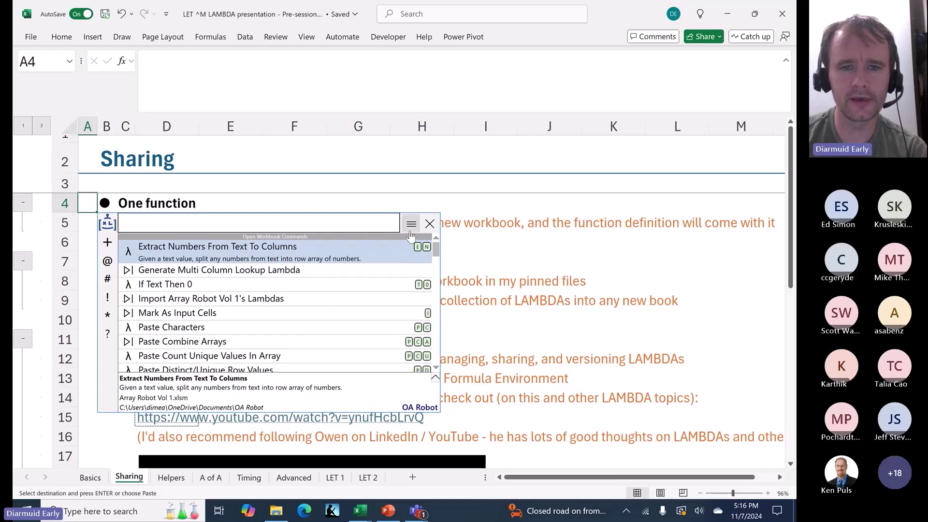
pyautogui.click(433, 223)
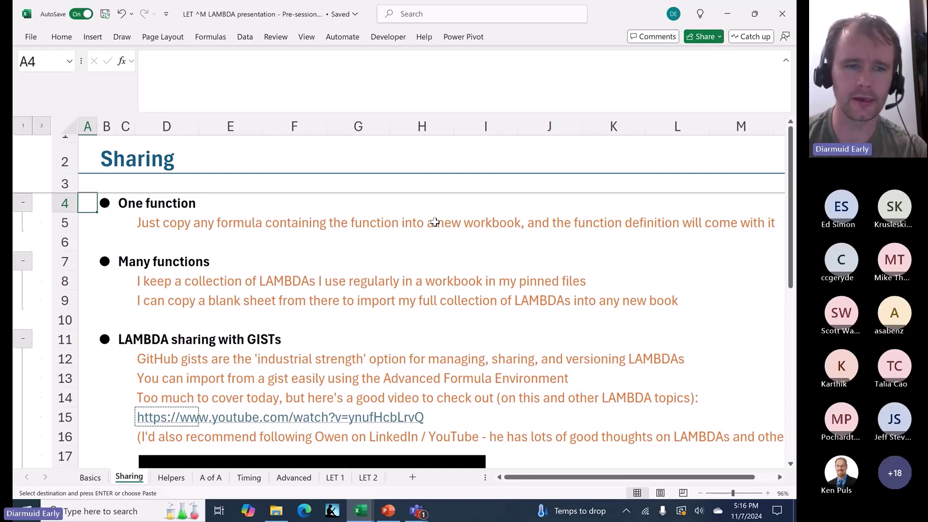
# - Go back to the beginning of the Basics sheet, then switch to the LAMBDA examples.xlsx workbook
pyautogui.hotkey('ctrl', 'pageup')
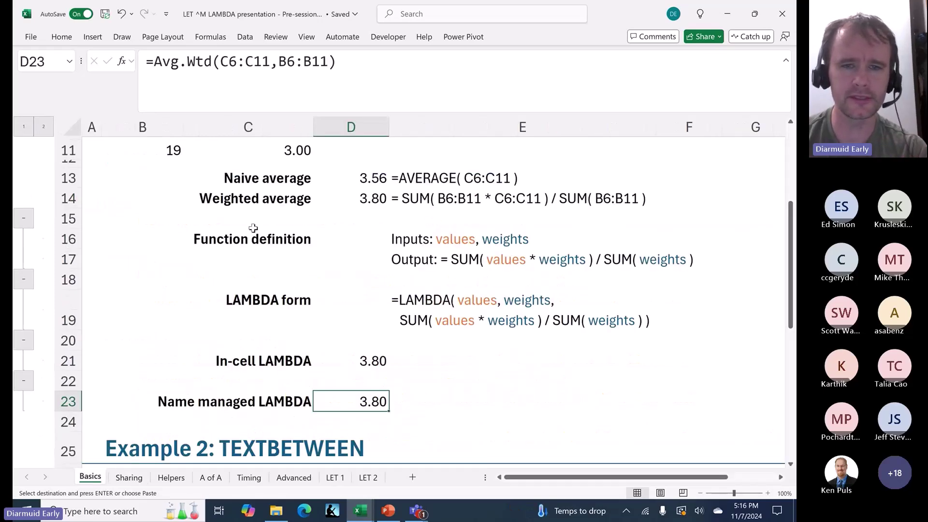
pyautogui.scroll(3, 329, 299)
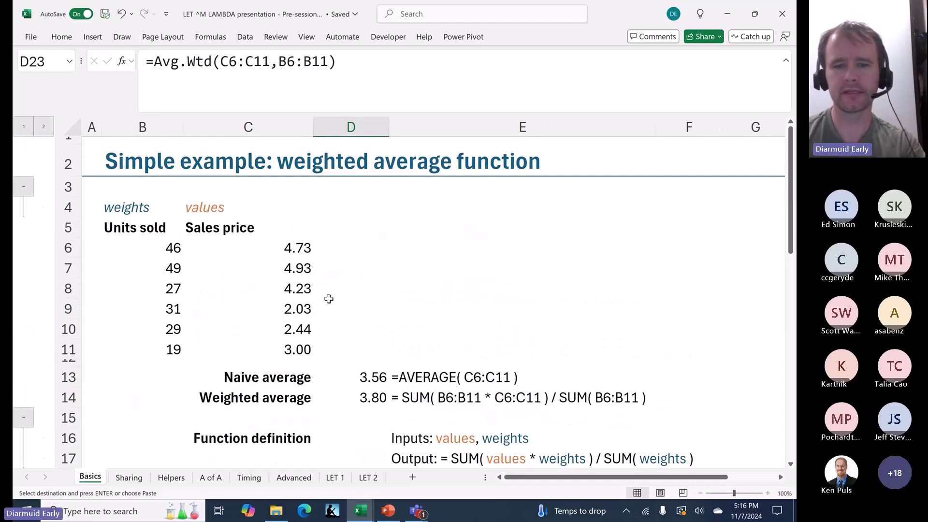
pyautogui.moveTo(360, 515)
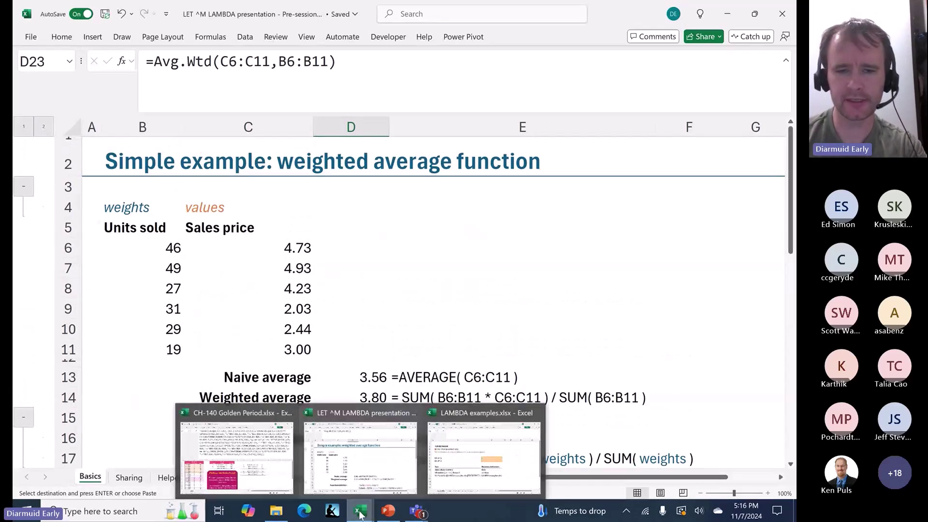
pyautogui.click(458, 458)
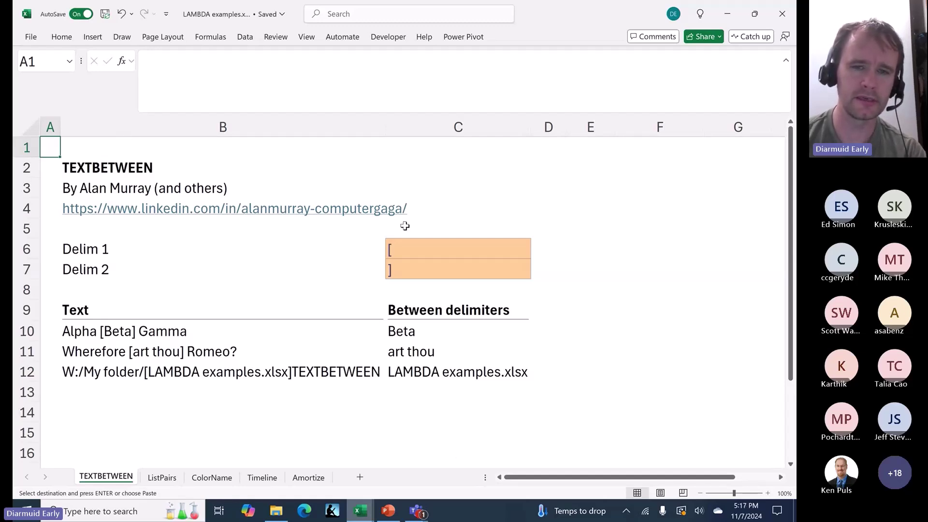
# - Check the function suggestions for =textbe in C5, then cancel the entry
pyautogui.click(430, 218)
pyautogui.write('=textbe')
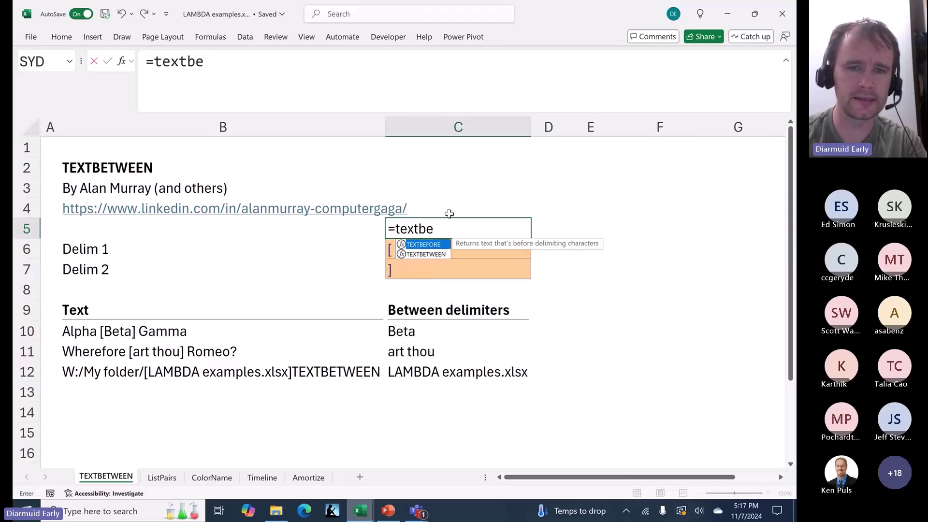
pyautogui.press('Escape')
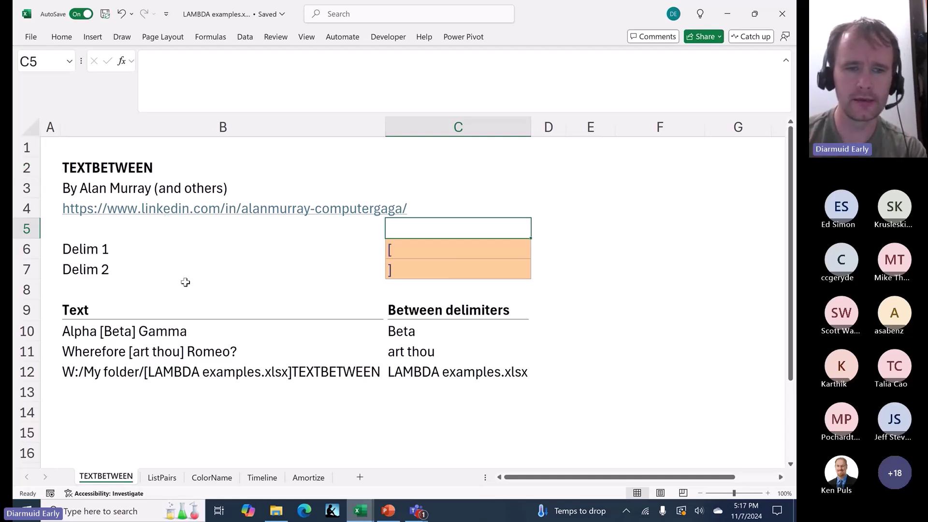
# - Examine the TEXTBETWEEN formula and its arguments in C10, the delimiters in C6 and C7, and the formulas down to C12
pyautogui.click(409, 328)
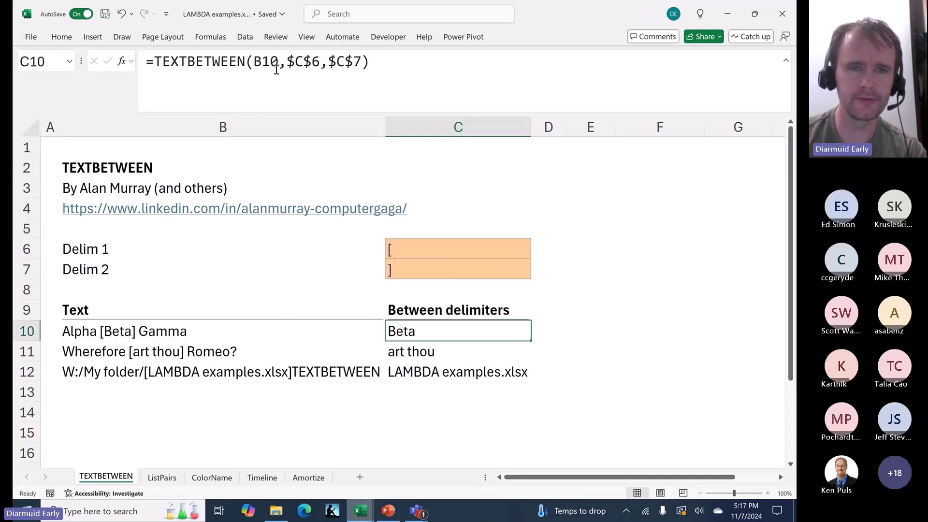
pyautogui.click(295, 67)
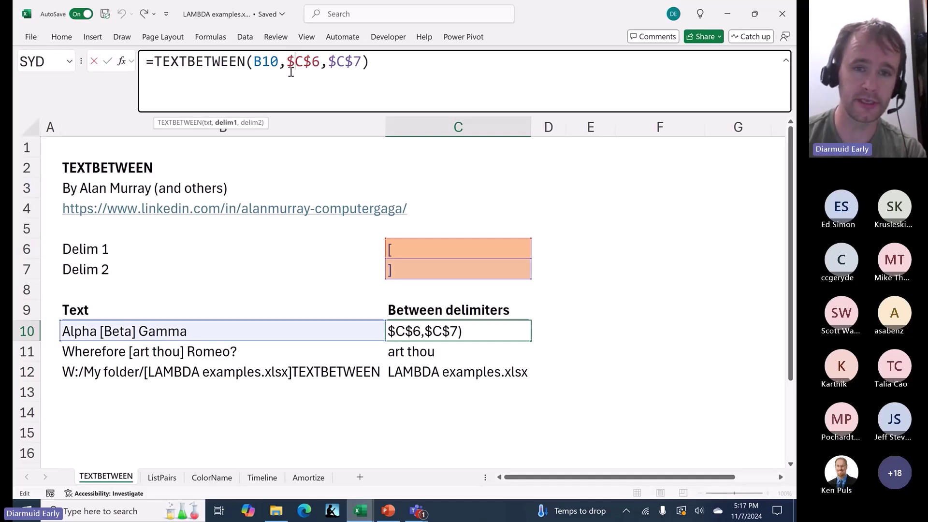
pyautogui.click(406, 248)
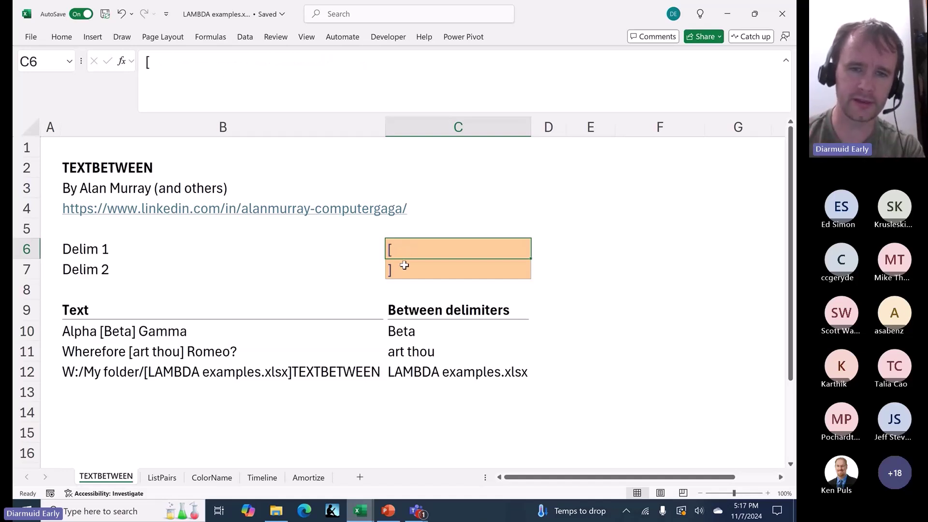
pyautogui.click(404, 267)
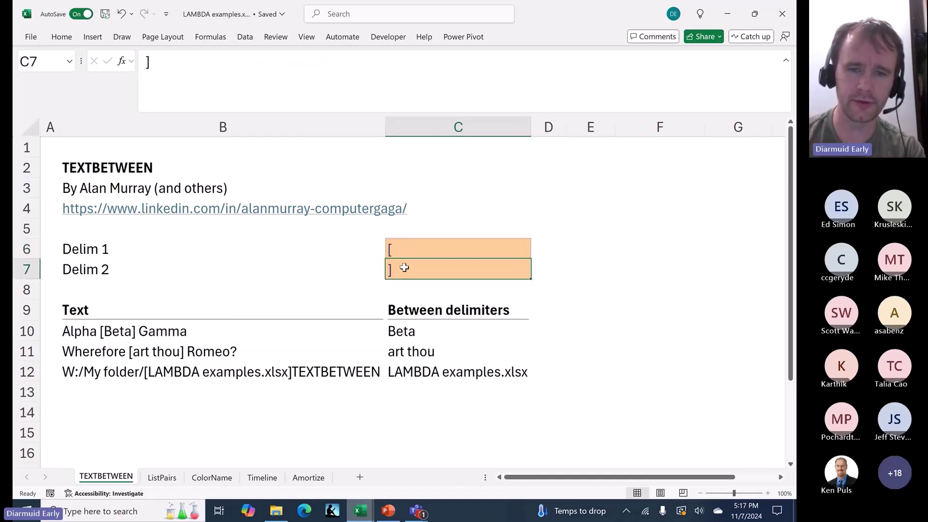
pyautogui.click(417, 333)
pyautogui.press('Down')
pyautogui.press('Down')
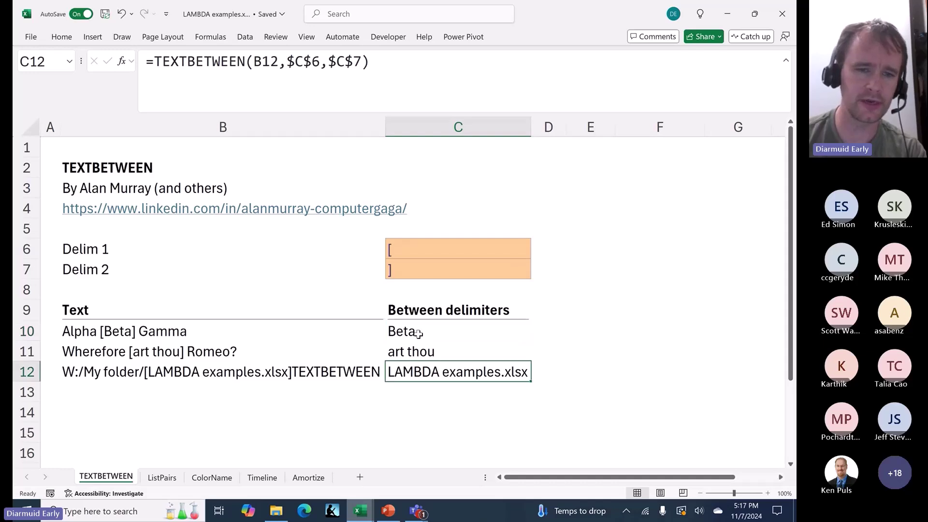
pyautogui.click(76, 370)
pyautogui.click(85, 394)
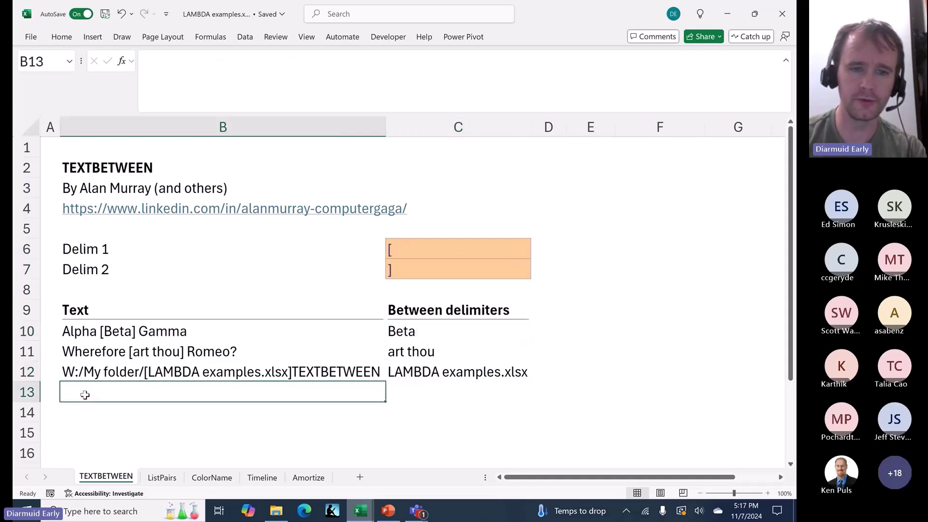
pyautogui.write('=cell')
pyautogui.press('Tab')
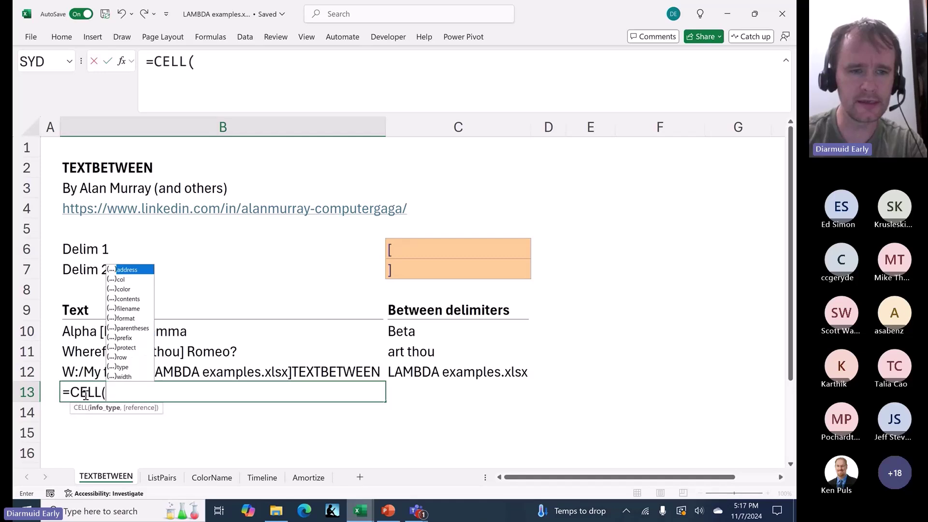
pyautogui.press('Down')
pyautogui.press('Down')
pyautogui.press('Down')
pyautogui.press('Tab')
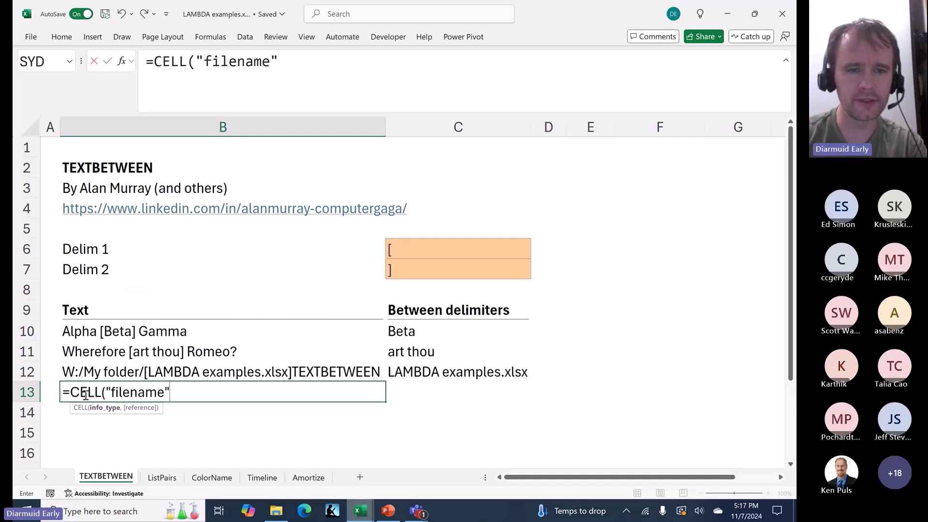
pyautogui.press('Escape')
# - Highlight the file name between the square brackets in B12's text, then select C12
pyautogui.press('Up')
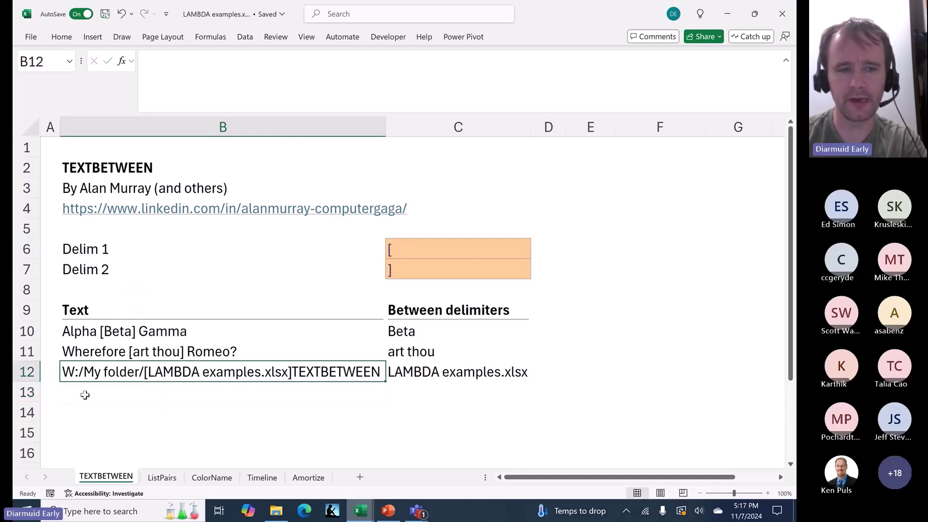
pyautogui.moveTo(232, 61); pyautogui.dragTo(374, 63)
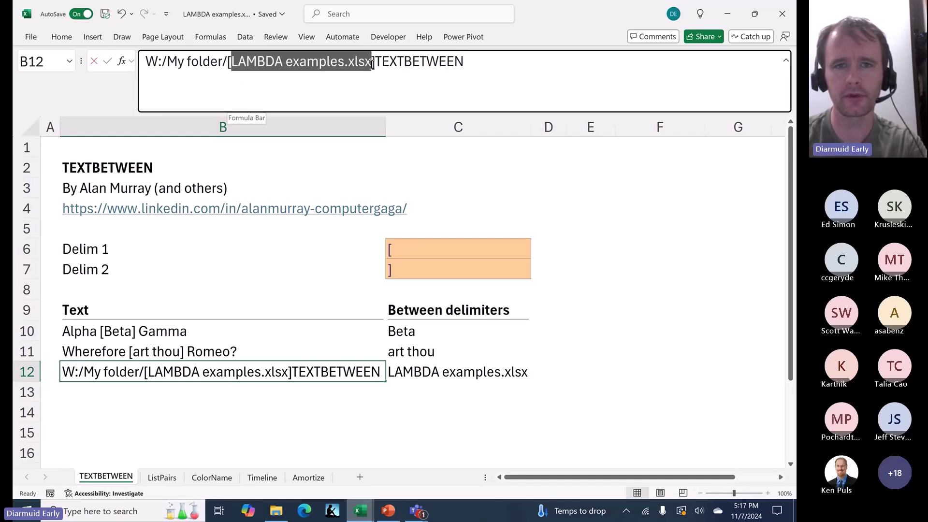
pyautogui.press('Tab')
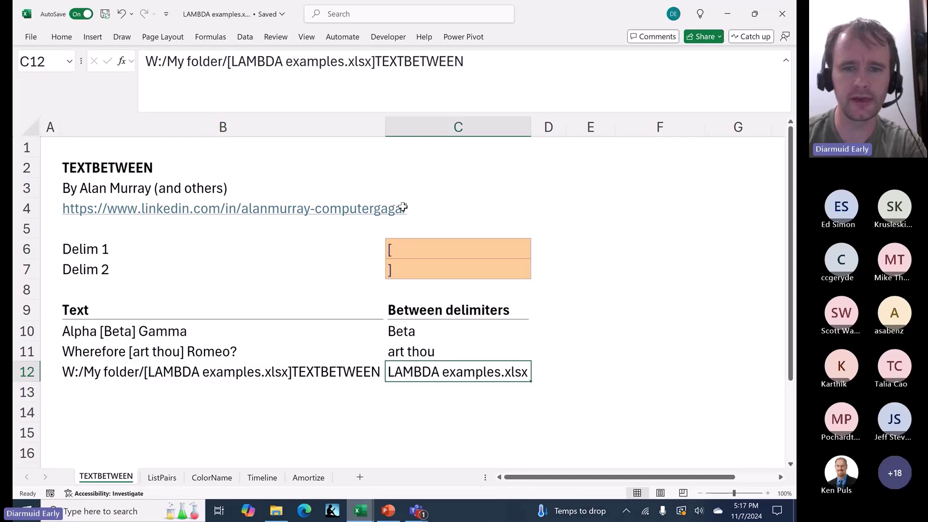
# - Replace the B12 argument in C12's TEXTBETWEEN formula with CELL("filename")
pyautogui.click(270, 62)
pyautogui.doubleClick(270, 61)
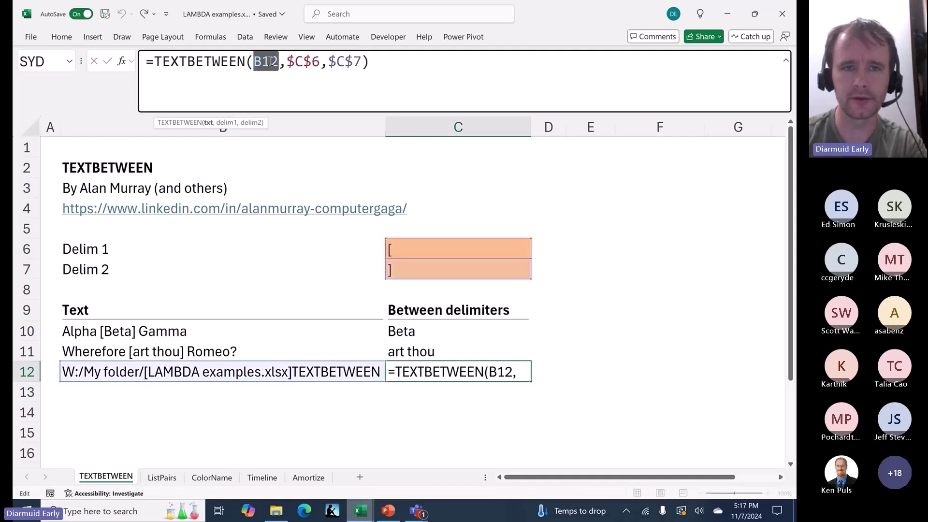
pyautogui.write('cell')
pyautogui.press('Tab')
pyautogui.press('Down')
pyautogui.press('Down')
pyautogui.press('Down')
pyautogui.press('Down')
pyautogui.press('Tab')
pyautogui.write(')')
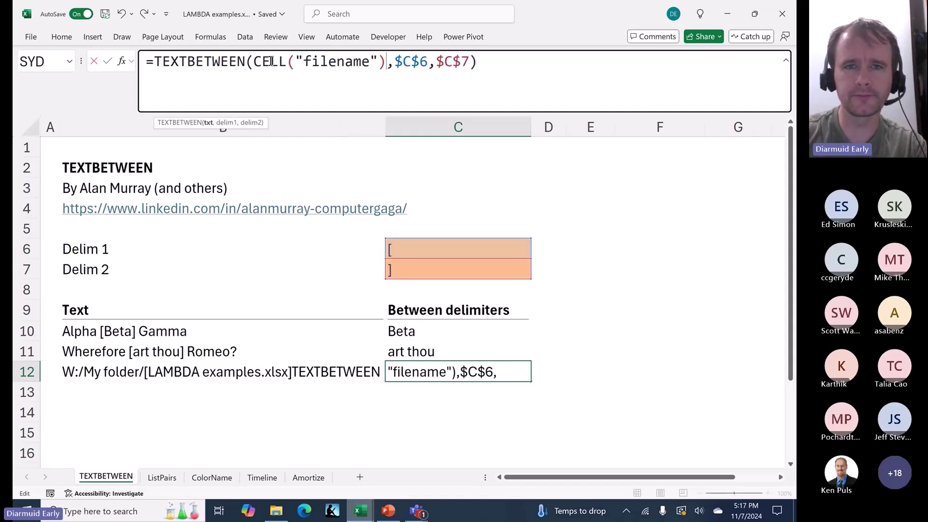
pyautogui.press('Return')
pyautogui.press('Up')
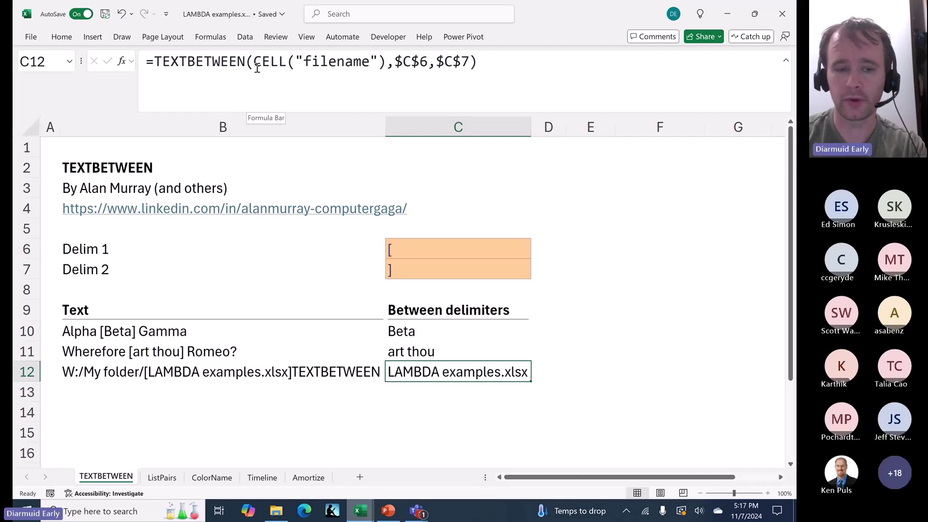
# - Compare C12's two formula versions using undo and redo, then restore the B12 argument and go to A1
pyautogui.hotkey('ctrl', 'z')
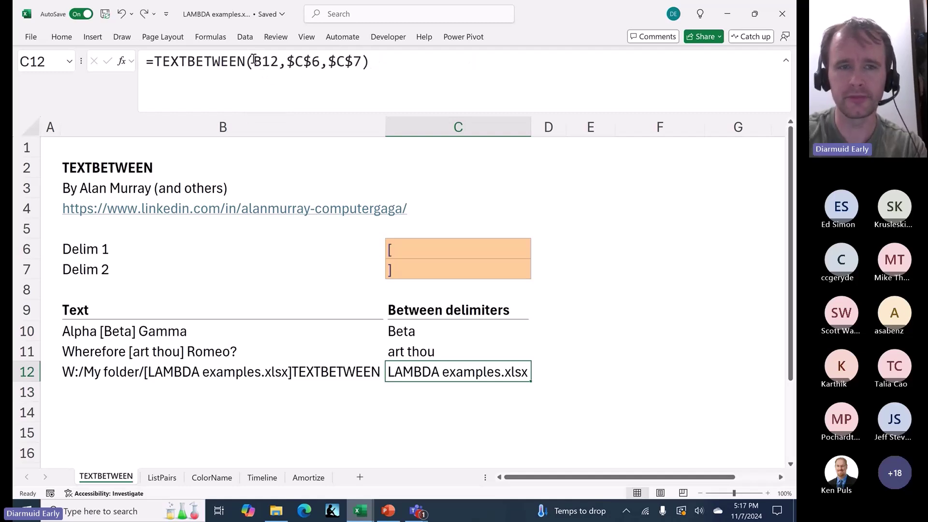
pyautogui.hotkey('ctrl', 'y')
pyautogui.moveTo(161, 61); pyautogui.dragTo(489, 75)
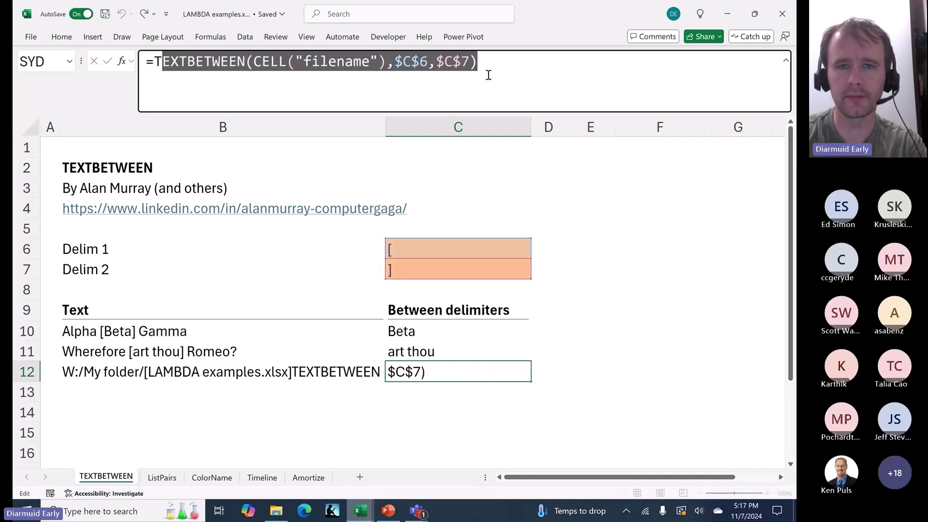
pyautogui.press('Escape')
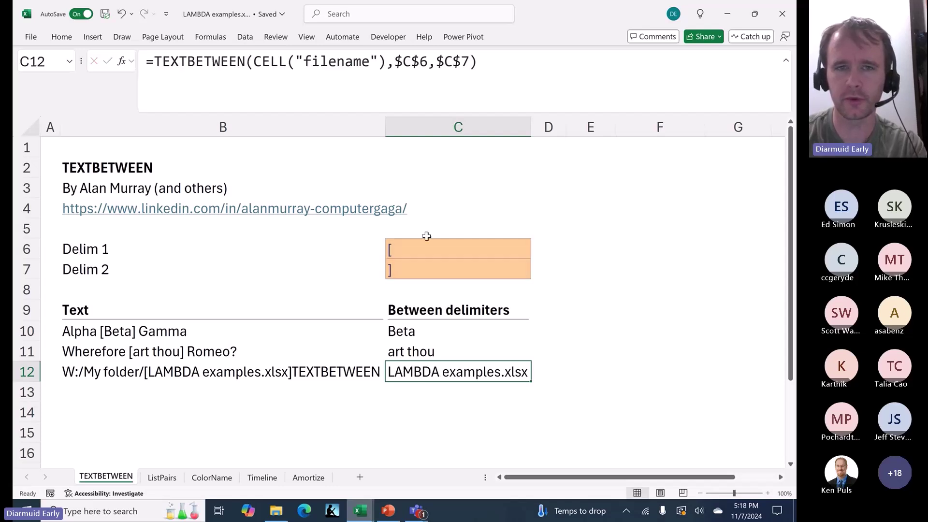
pyautogui.hotkey('ctrl', 'z')
pyautogui.hotkey('ctrl', 'Home')
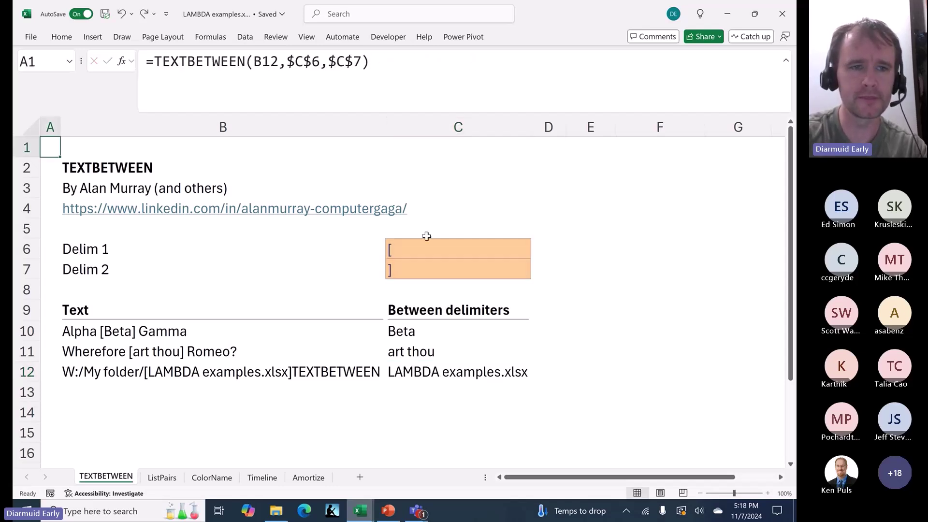
# - Go to the ListPairs sheet and view the gist link in B4 under the ListAllPairs heading
pyautogui.hotkey('ctrl', 'pagedown')
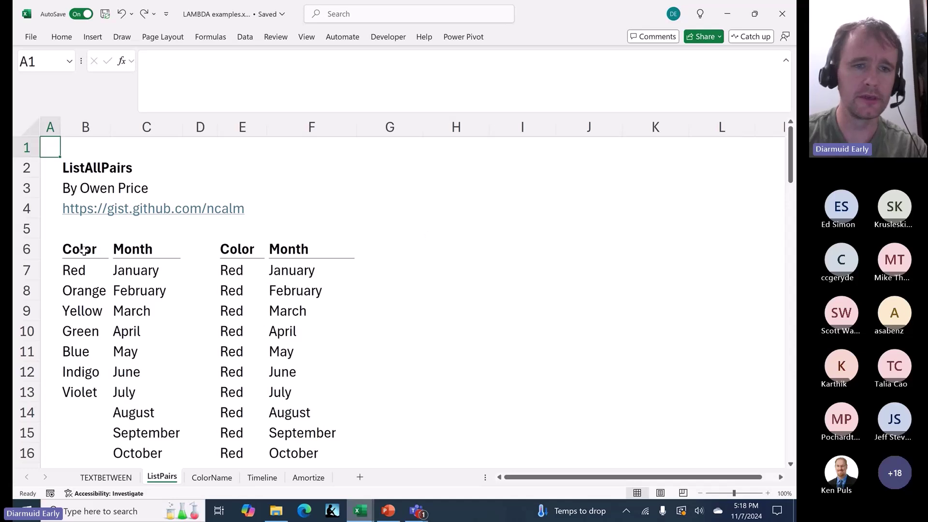
pyautogui.click(27, 208)
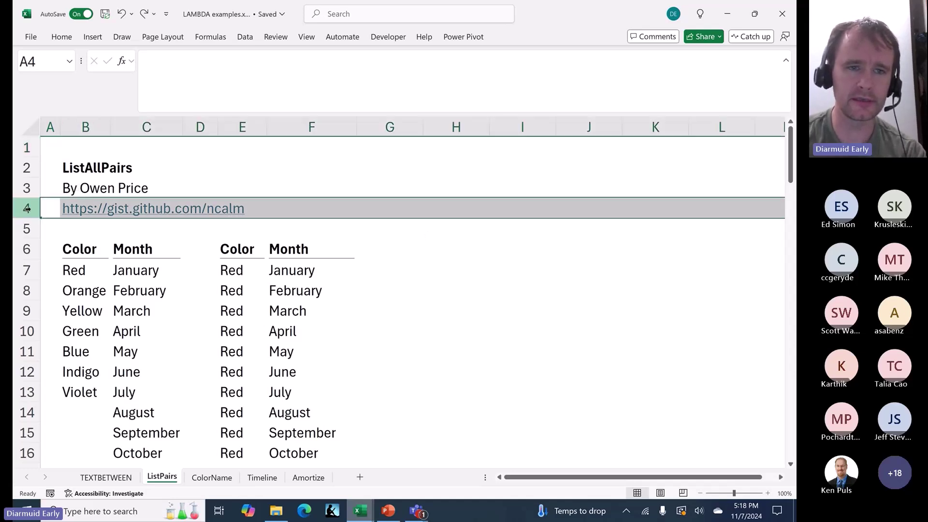
pyautogui.click(92, 184)
pyautogui.press('Down')
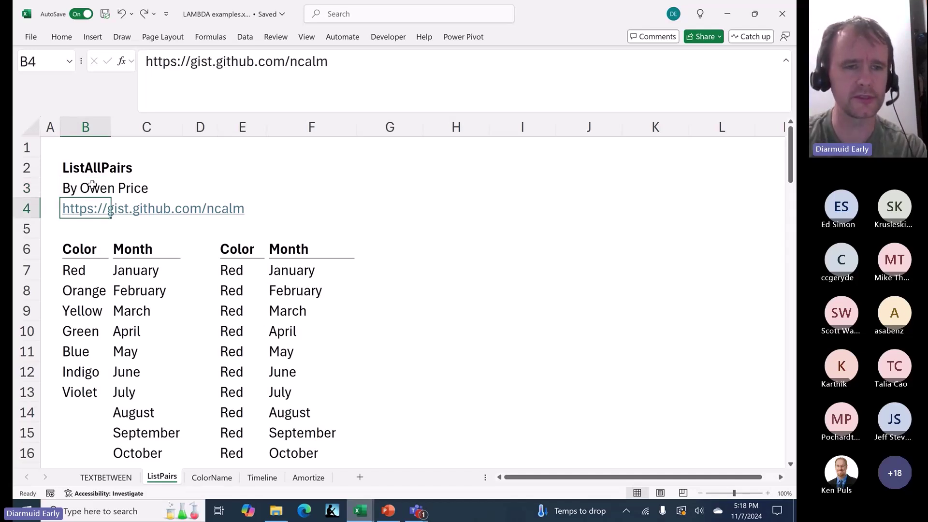
# - Highlight the color list B7:B13 and the month list C7:C18 that serve as inputs
pyautogui.click(89, 266)
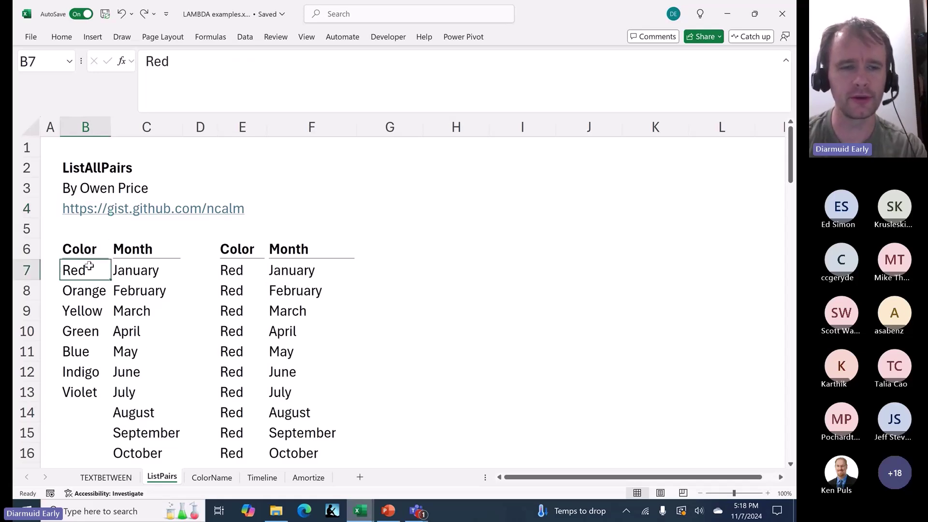
pyautogui.press('Right')
pyautogui.press('Left')
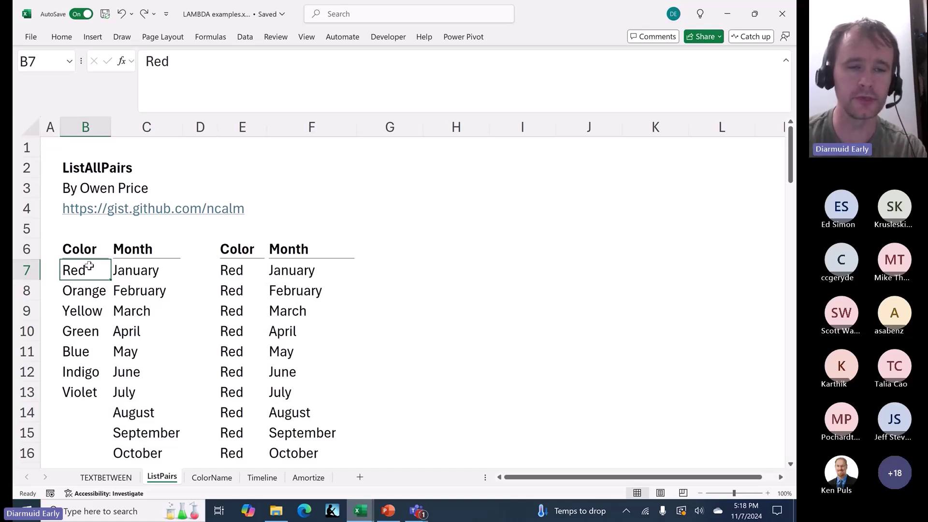
pyautogui.hotkey('ctrl', 'shift', 'Down')
pyautogui.press('Right')
pyautogui.hotkey('ctrl', 'shift', 'Down')
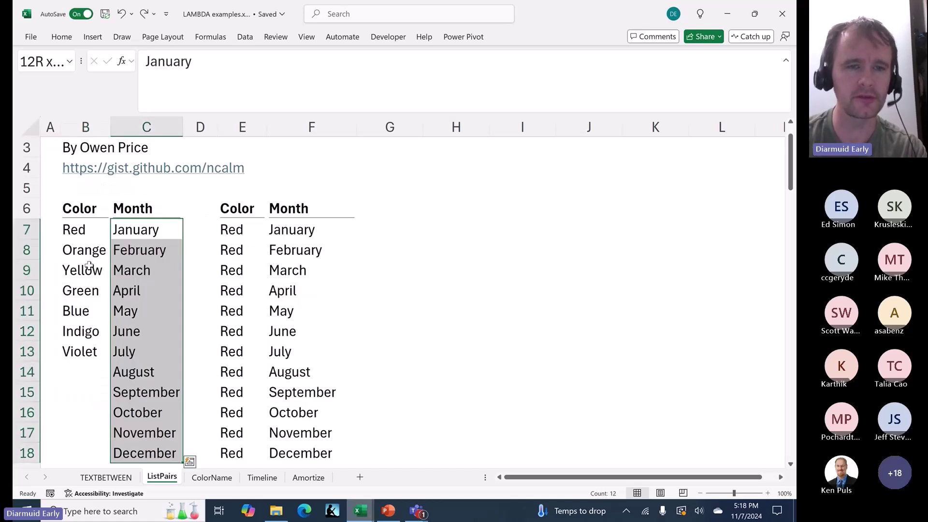
# - Examine the ListAllPairs formula in E7, comparing it with the starts of the color and month lists
pyautogui.press('Right')
pyautogui.press('Right')
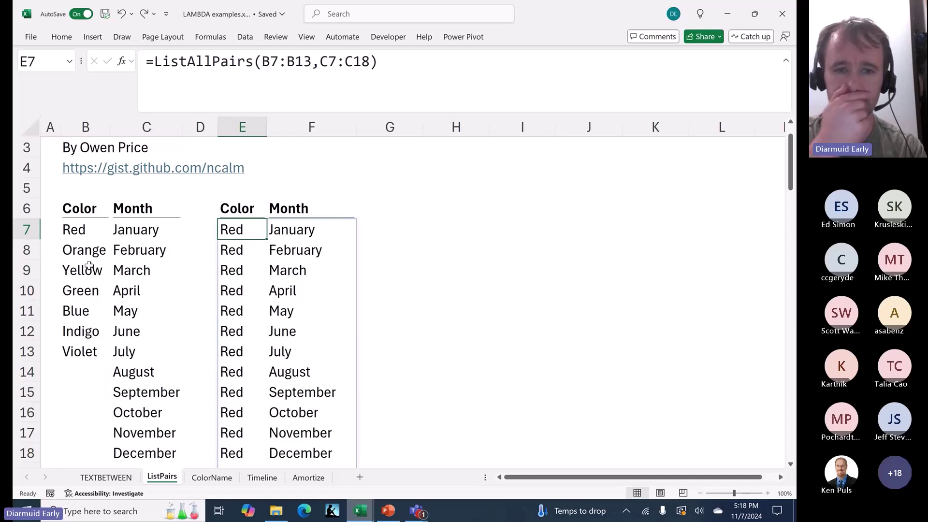
pyautogui.press('Left')
pyautogui.press('Left')
pyautogui.press('Left')
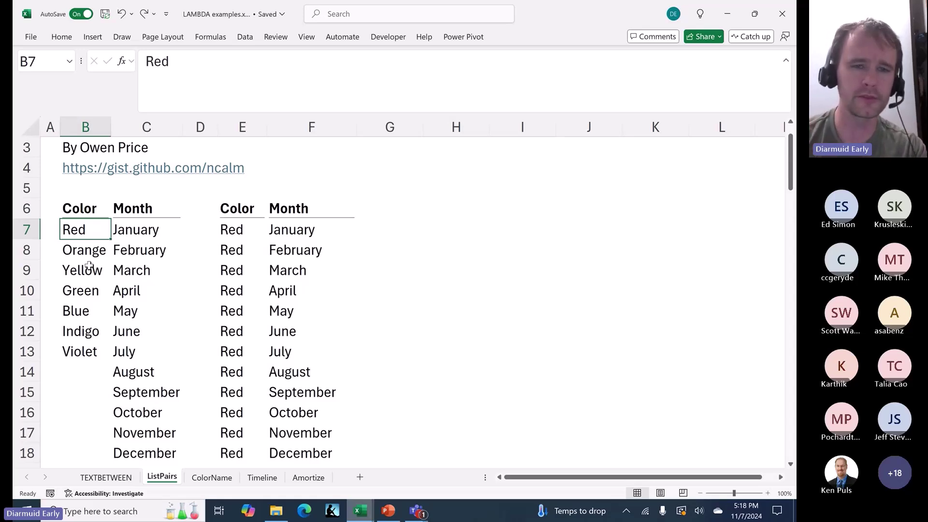
pyautogui.press('Right')
pyautogui.press('Right')
pyautogui.press('Right')
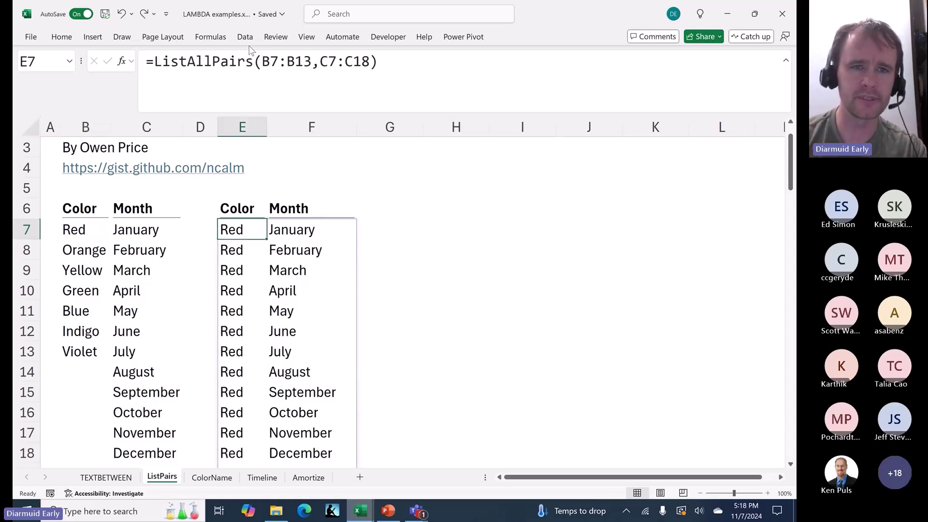
# - Examine the ListAllPairs formula's input ranges in E7, then highlight its full color and month output
pyautogui.click(279, 65)
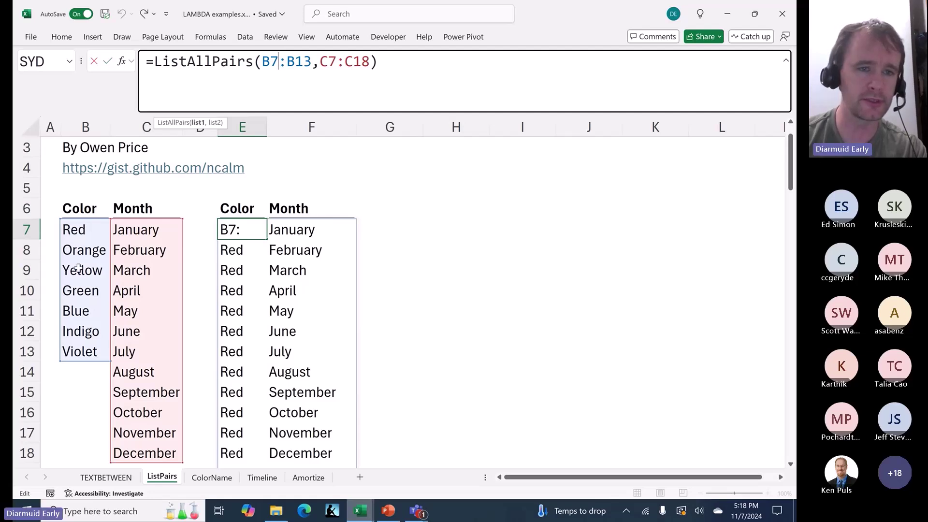
pyautogui.press('Escape')
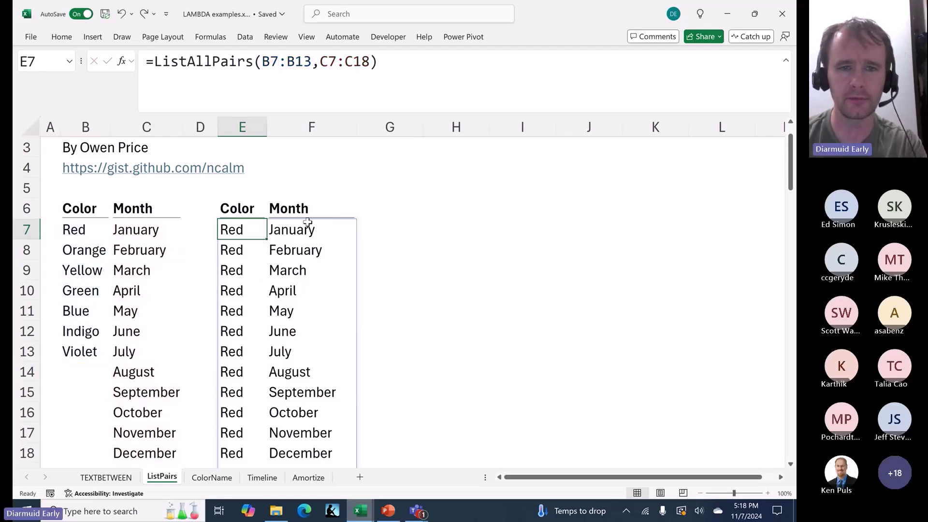
pyautogui.hotkey('ctrl', 'shift', 'Right')
pyautogui.hotkey('ctrl', 'shift', 'Down')
pyautogui.hotkey('ctrl', 'Up')
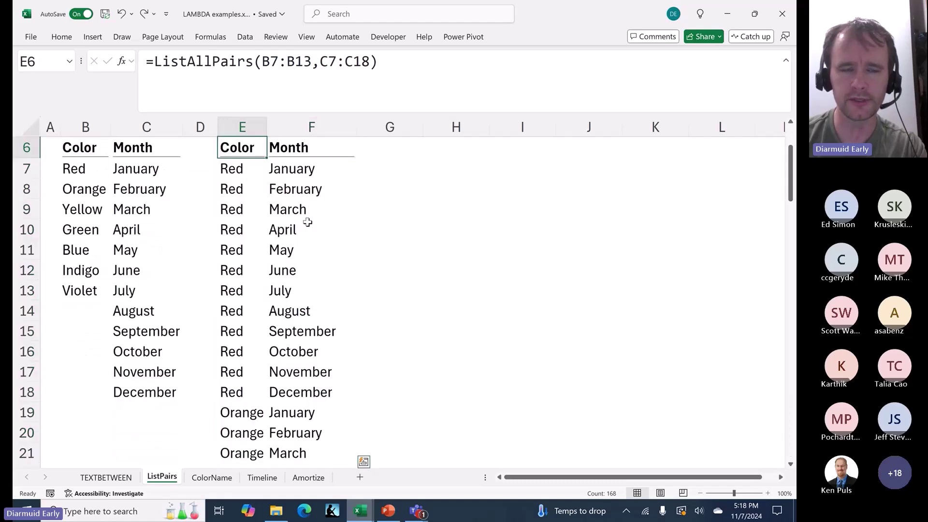
# - Highlight and copy the month list C7:C18 to check how many entries it contains
pyautogui.click(136, 168)
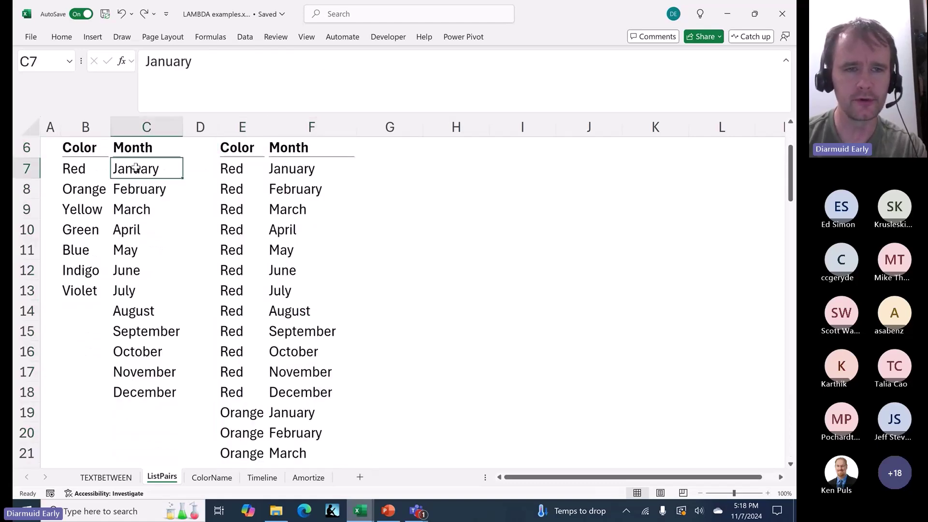
pyautogui.hotkey('ctrl', 'shift', 'Down')
pyautogui.hotkey('ctrl', 'c')
pyautogui.click(87, 168)
pyautogui.hotkey('ctrl', 'shift', 'Down')
pyautogui.press('Right')
pyautogui.hotkey('ctrl', 'shift', 'Down')
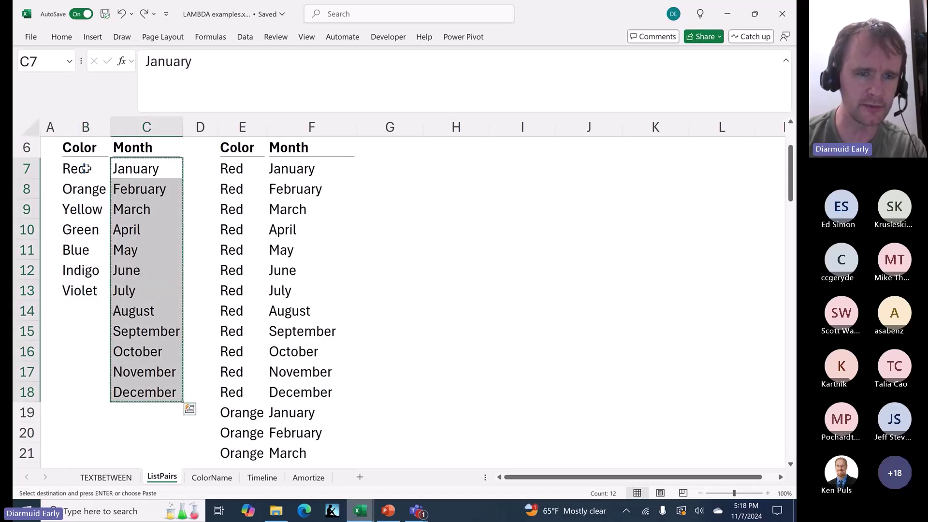
pyautogui.hotkey('ctrl', 'Down')
pyautogui.press('Down')
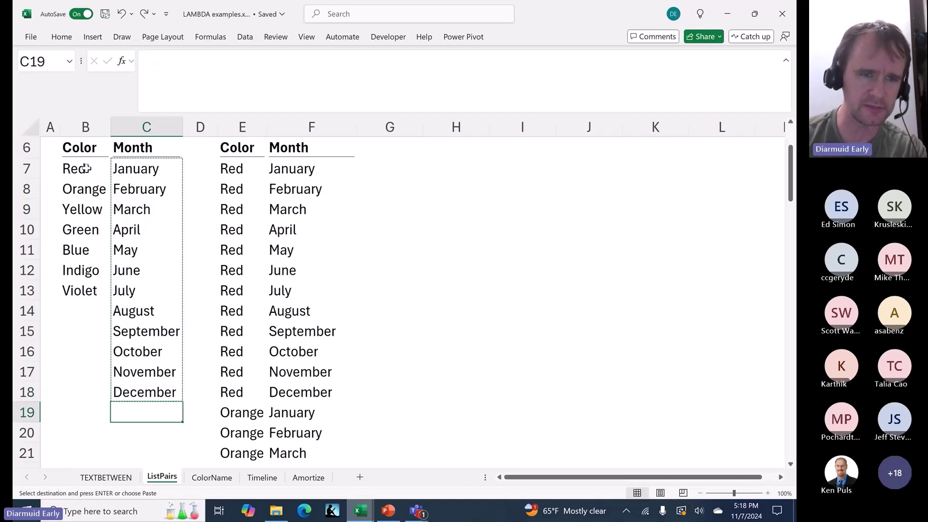
pyautogui.press('Up')
pyautogui.hotkey('ctrl', 'shift', 'Up')
pyautogui.hotkey('shift', 'Down')
pyautogui.hotkey('ctrl', '.')
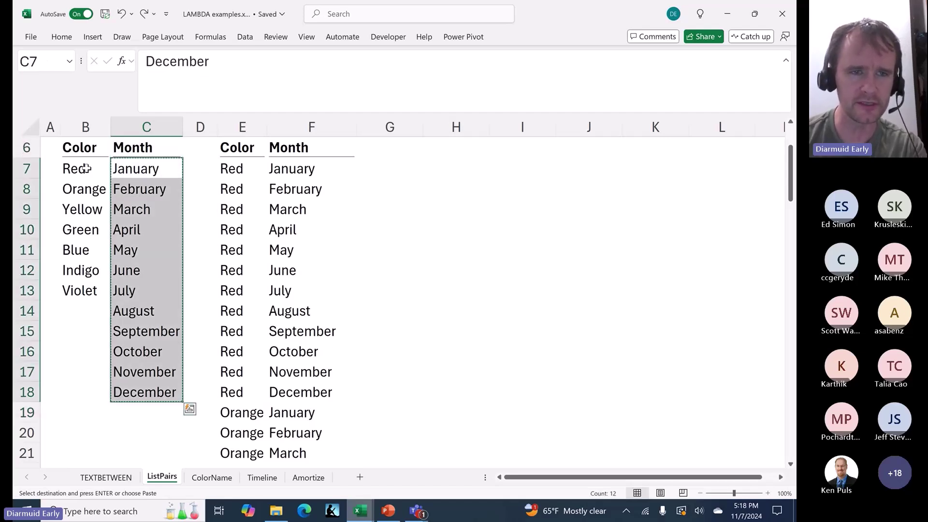
# - Highlight and copy the color list B7:B13 to check how many entries it contains
pyautogui.press('Left')
pyautogui.hotkey('ctrl', 'Up')
pyautogui.press('Down')
pyautogui.hotkey('ctrl', 'shift', 'Down')
pyautogui.hotkey('ctrl', 'c')
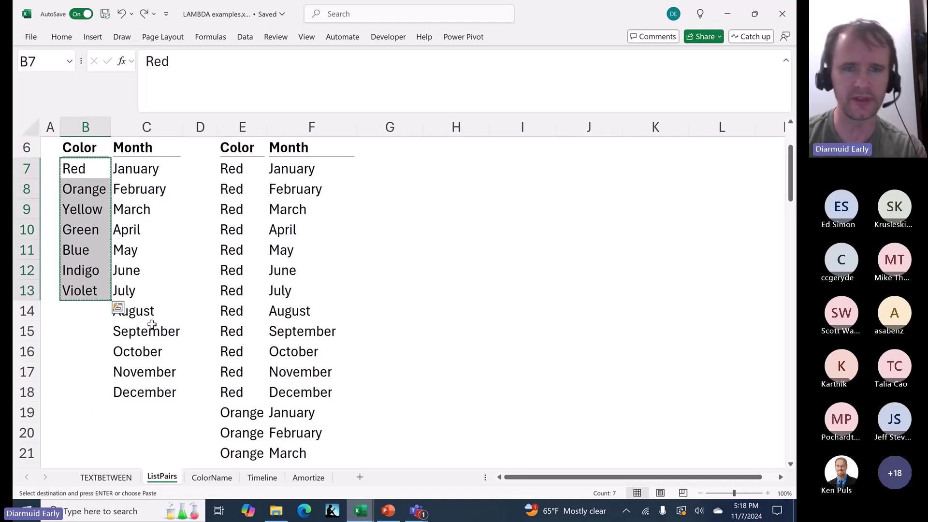
# - Highlight the whole ListAllPairs spill range from E7 down to row 90, then return to A1
pyautogui.click(242, 177)
pyautogui.hotkey('ctrl', 'shift', 'Down')
pyautogui.hotkey('ctrl', 'shift', 'Right')
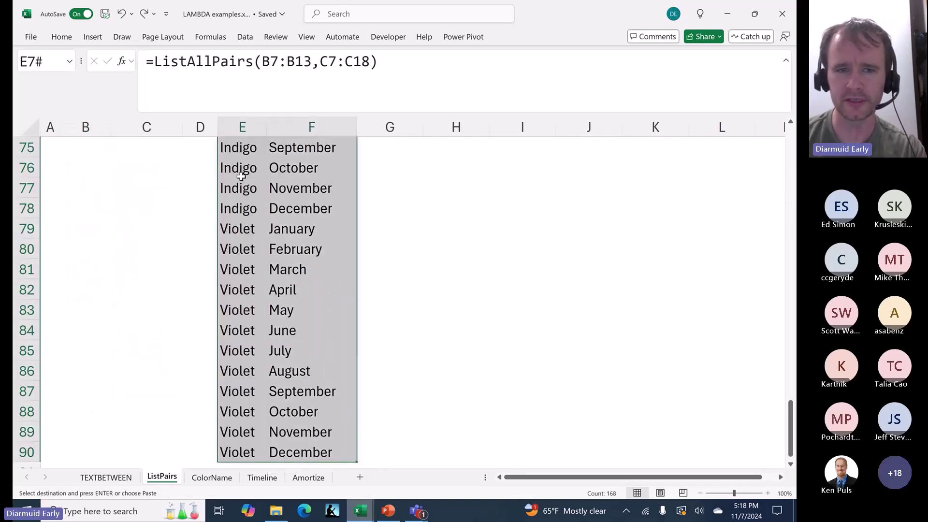
pyautogui.hotkey('ctrl', 'Left')
pyautogui.hotkey('ctrl', 'Left')
pyautogui.hotkey('ctrl', 'Up')
pyautogui.hotkey('ctrl', 'Up')
pyautogui.hotkey('ctrl', 'Up')
pyautogui.hotkey('ctrl', 'Left')
pyautogui.hotkey('ctrl', 'Up')
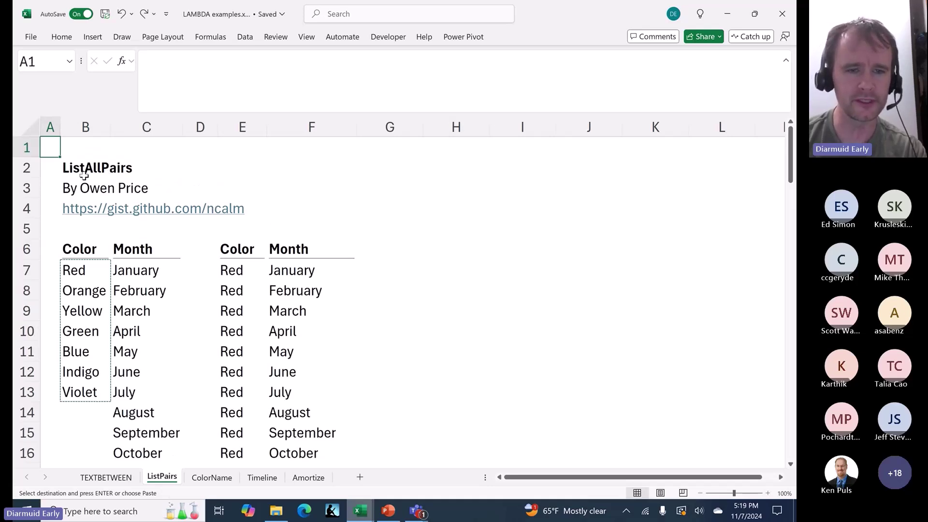
# - Go to the ColorName sheet and highlight the first color's RGB values in C8:E8
pyautogui.hotkey('ctrl', 'pagedown')
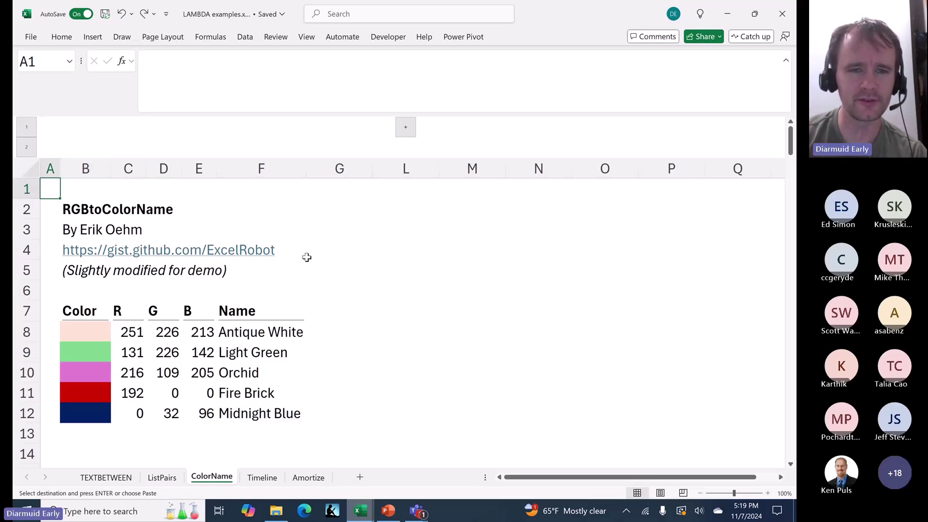
pyautogui.click(128, 332)
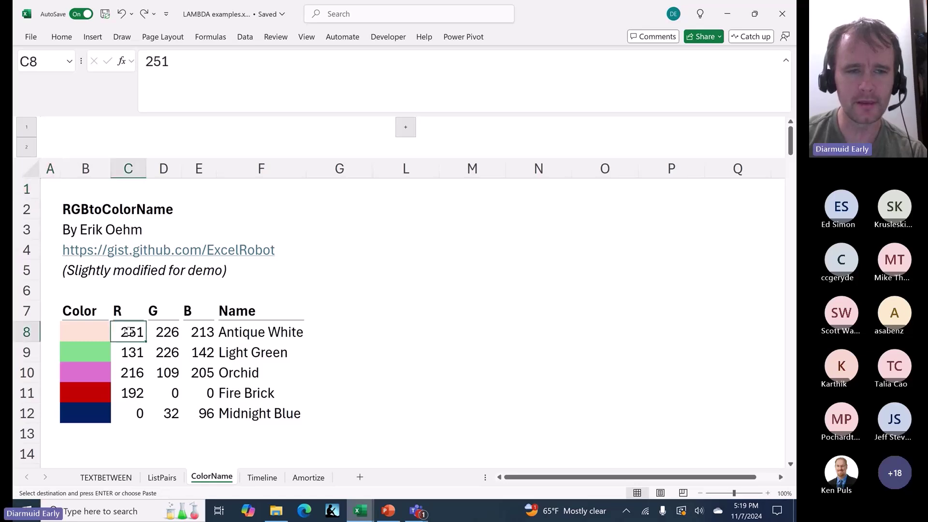
pyautogui.moveTo(128, 332); pyautogui.dragTo(199, 332)
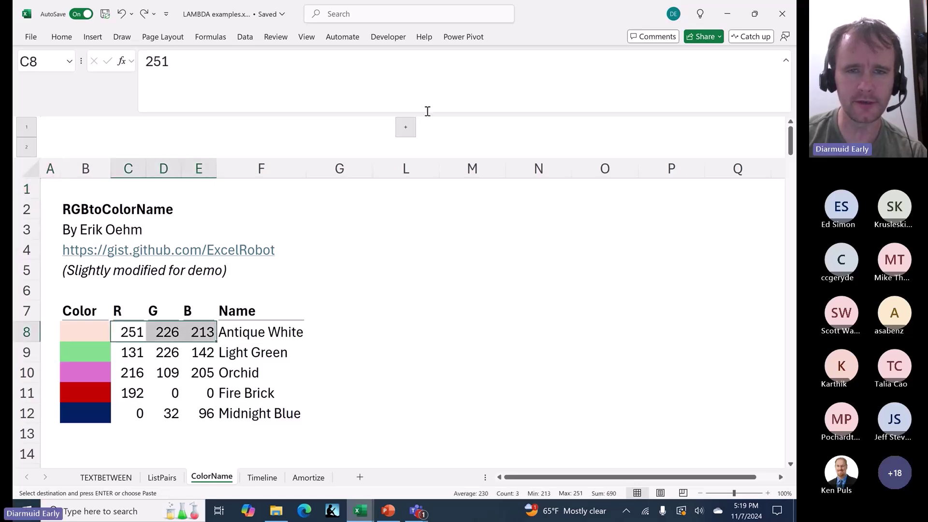
# - Expand the hidden columns to view the color lookup table's RGB values and names, then collapse them again
pyautogui.click(406, 126)
pyautogui.hscroll(3, 472, 292)
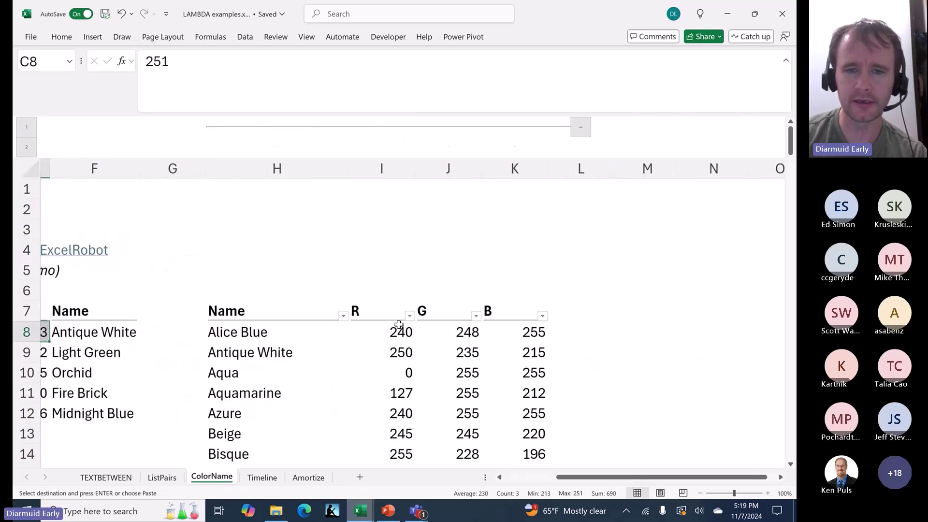
pyautogui.moveTo(386, 331); pyautogui.dragTo(532, 331)
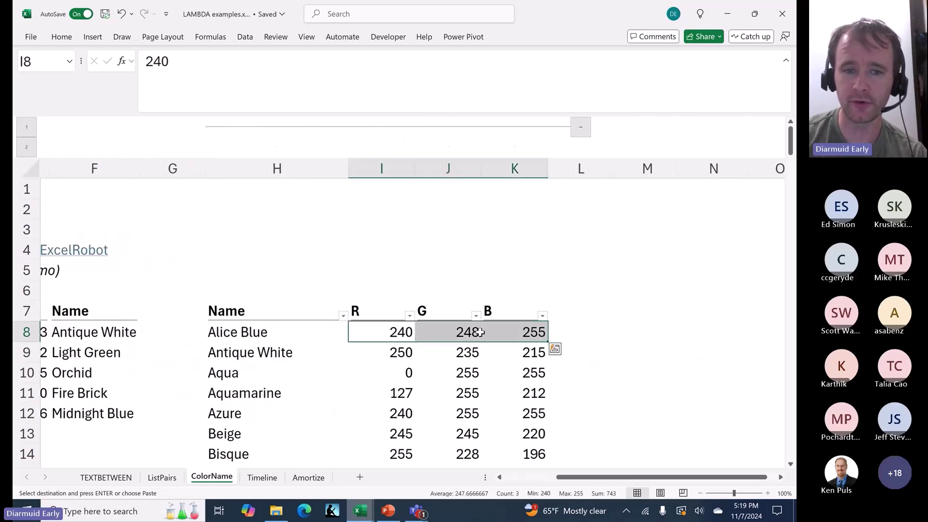
pyautogui.click(269, 332)
pyautogui.click(580, 126)
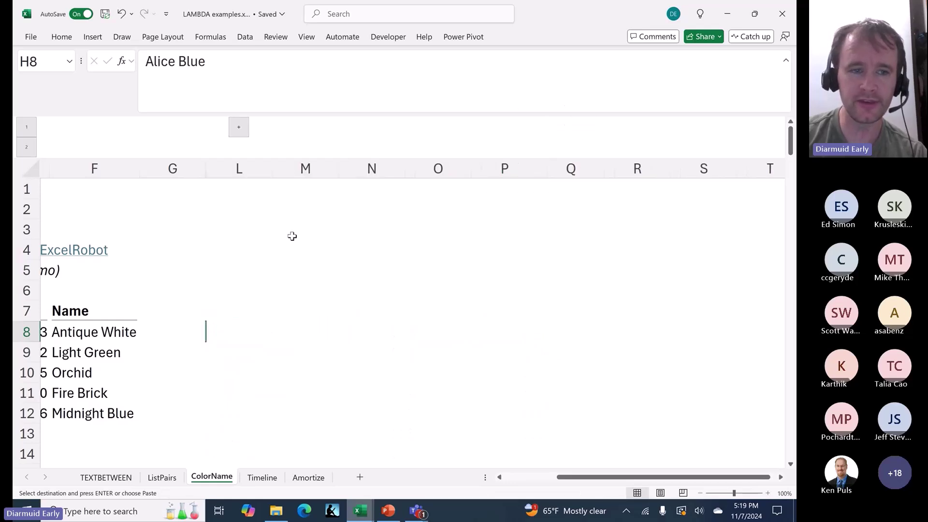
pyautogui.hscroll(-5, 292, 236)
# - Highlight the RGB values in rows 8 to 10 and compare them with the color swatch in B8
pyautogui.moveTo(118, 331); pyautogui.dragTo(200, 329)
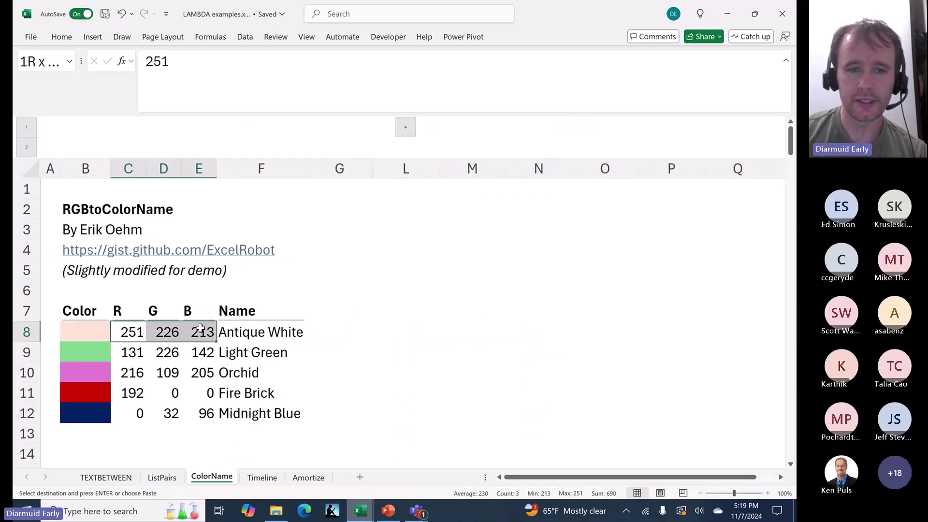
pyautogui.moveTo(128, 354); pyautogui.dragTo(200, 352)
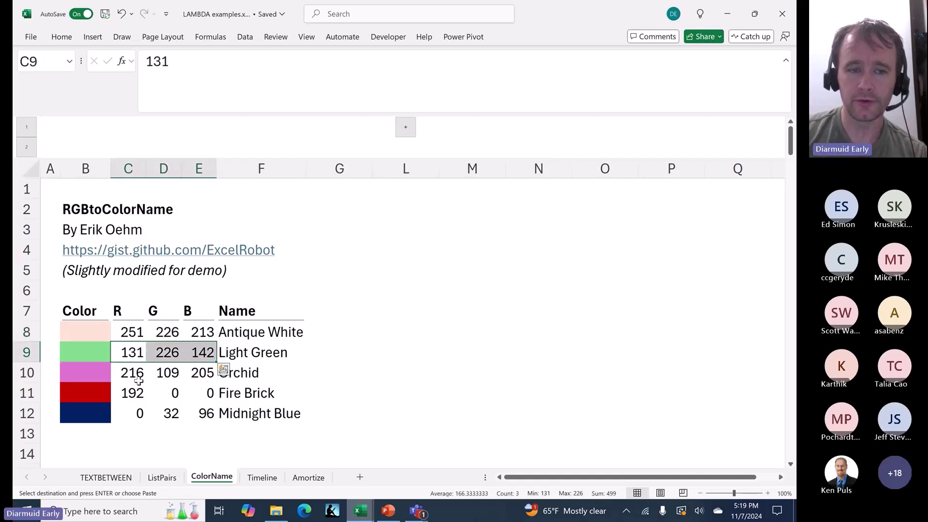
pyautogui.moveTo(132, 374); pyautogui.dragTo(198, 379)
pyautogui.click(81, 332)
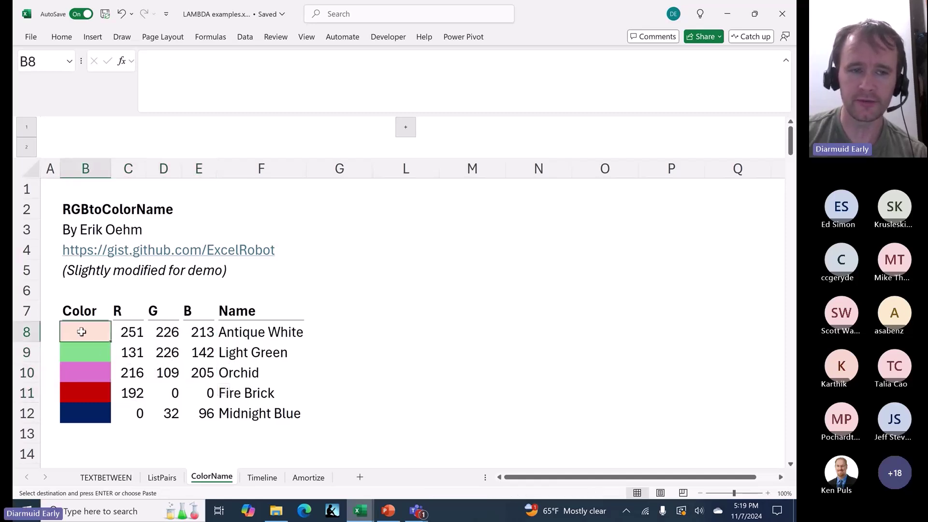
pyautogui.moveTo(127, 330); pyautogui.dragTo(205, 327)
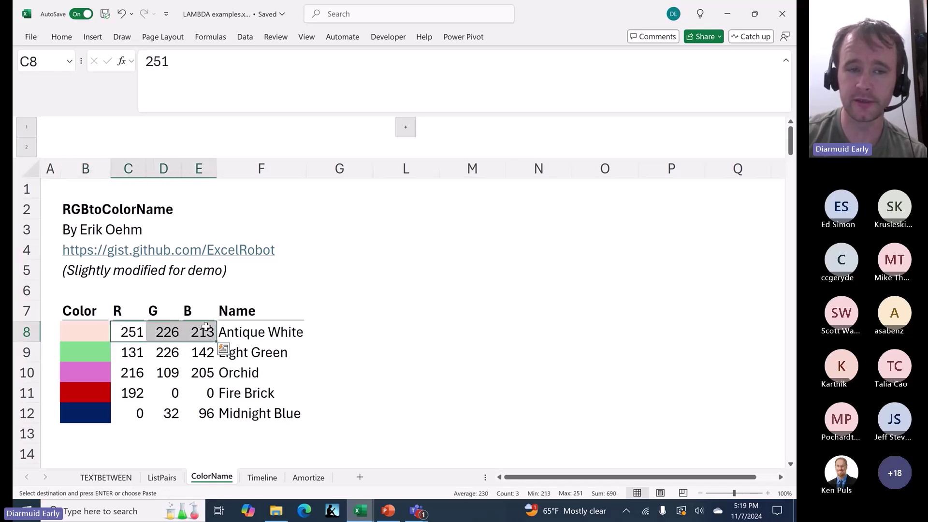
# - Examine the RGBtoColorName formula in F8 and the cells it takes as r, g and b
pyautogui.click(227, 329)
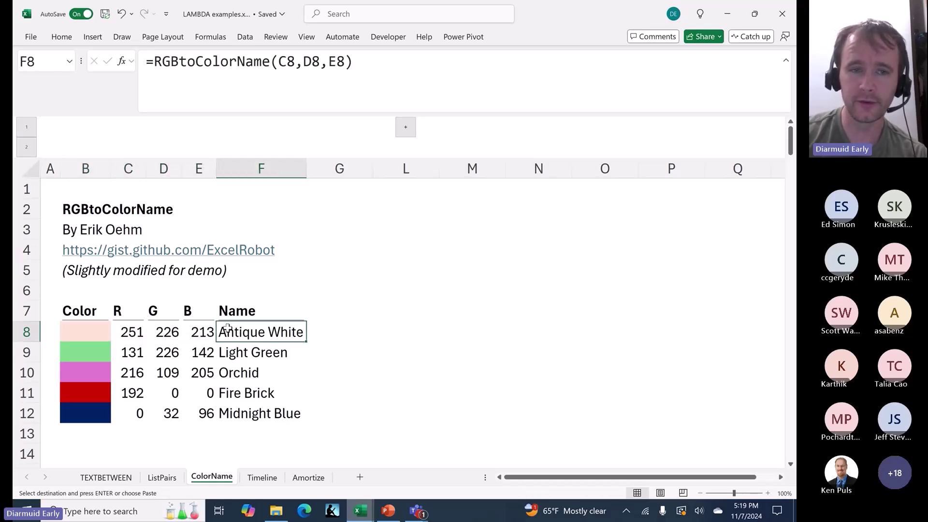
pyautogui.click(229, 83)
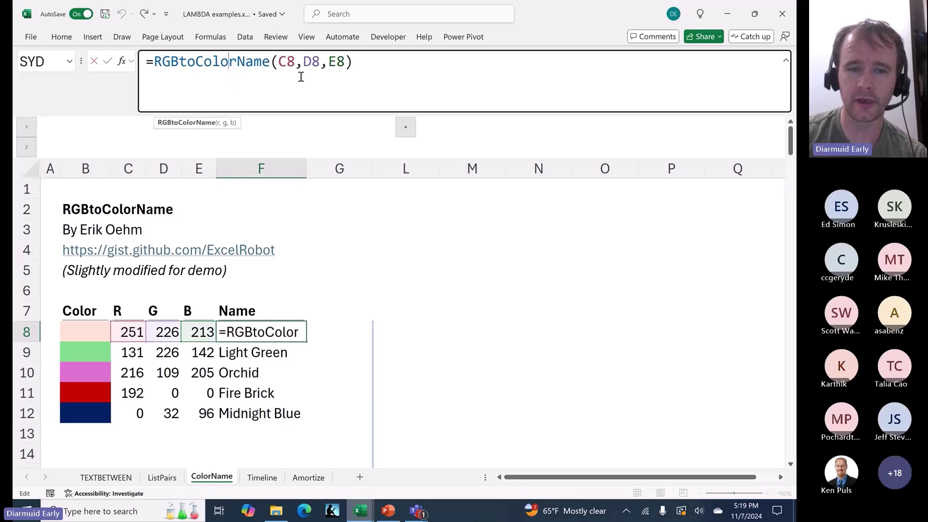
pyautogui.press('Escape')
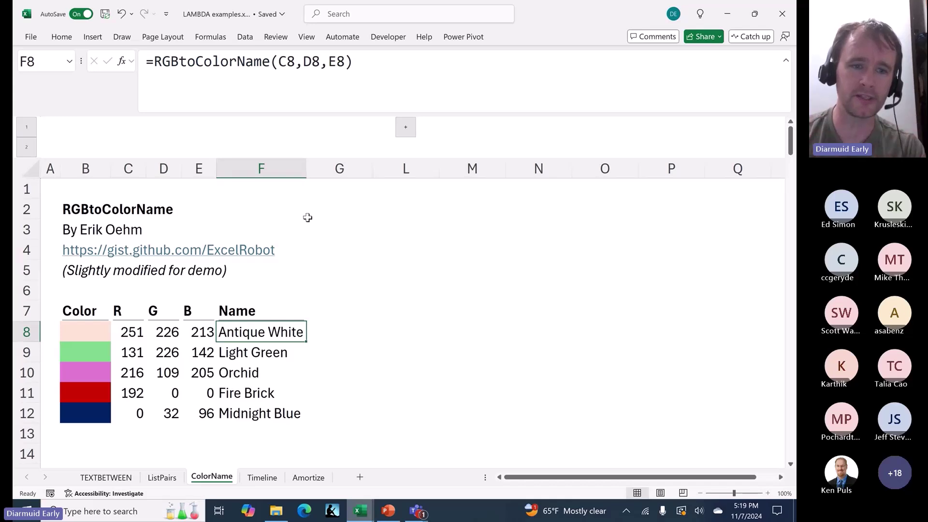
# - Highlight C8:E8, expand the lookup table, highlight its full name list from H8 down, and collapse the columns
pyautogui.moveTo(130, 332); pyautogui.dragTo(186, 332)
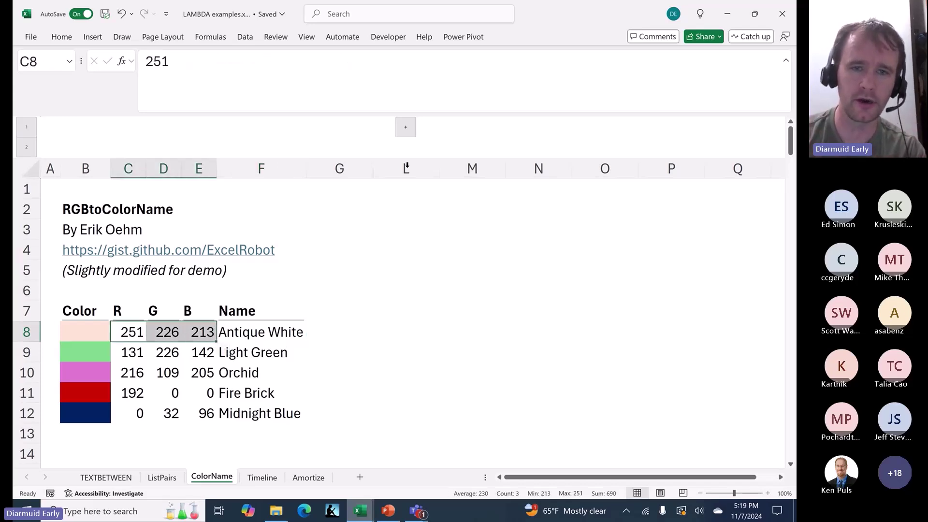
pyautogui.click(406, 127)
pyautogui.click(404, 332)
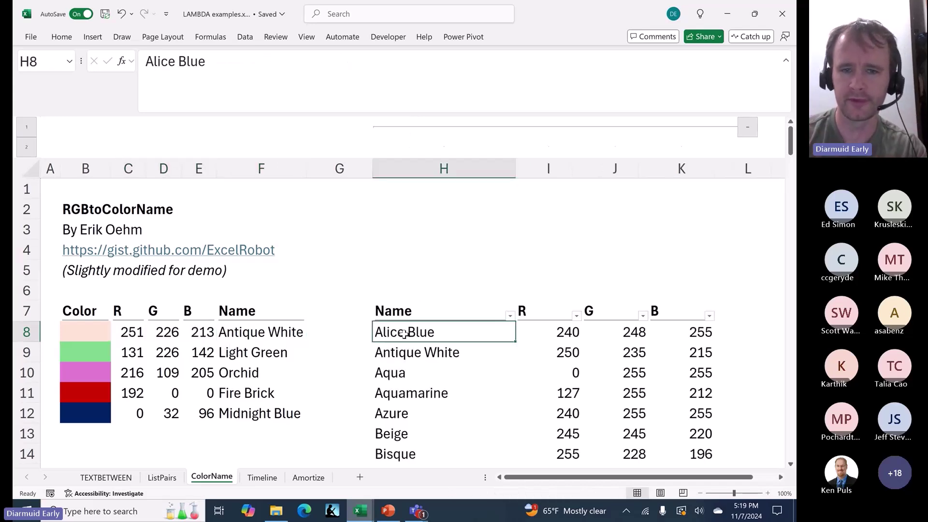
pyautogui.hotkey('ctrl', 'shift', 'Down')
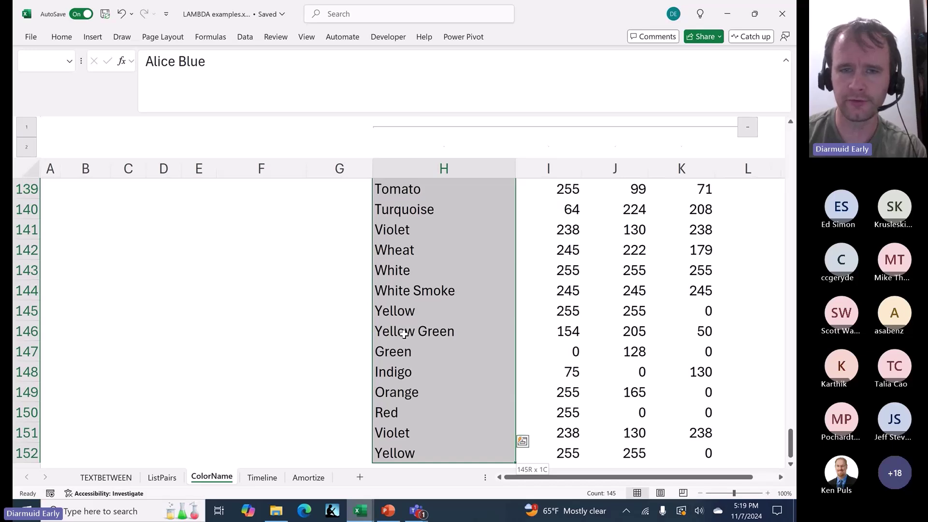
pyautogui.hotkey('ctrl', 'Up')
pyautogui.hotkey('ctrl', 'Up')
pyautogui.click(751, 132)
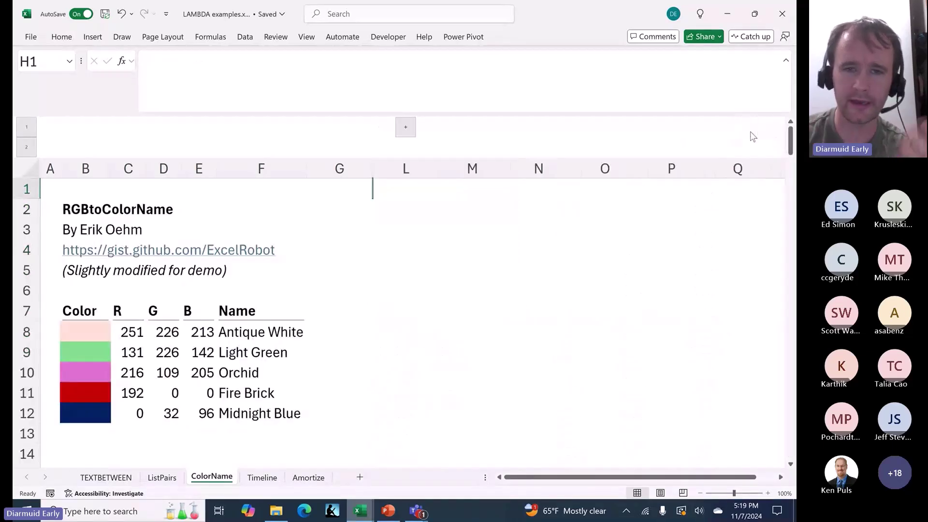
# - Review the C8, D8 and E8 references in F8's RGBtoColorName formula without changing it
pyautogui.click(234, 336)
pyautogui.click(284, 74)
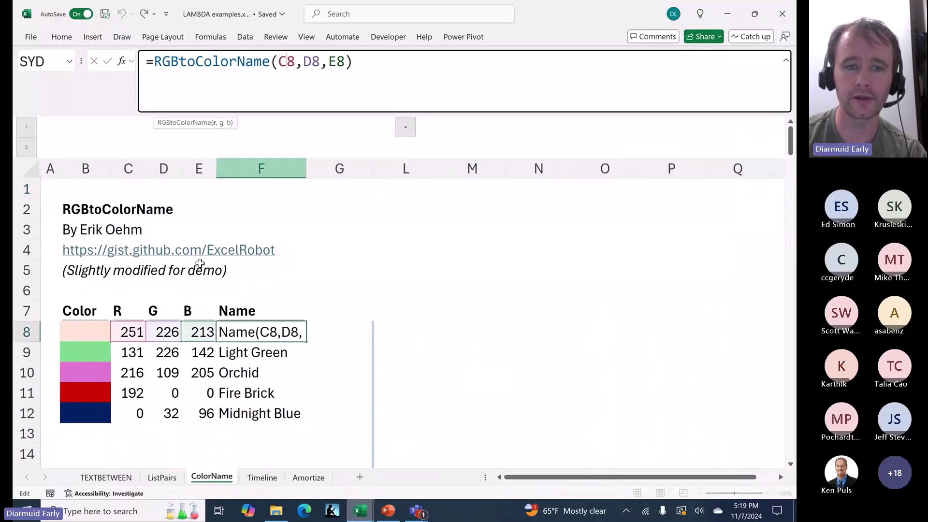
pyautogui.write('`')
pyautogui.press('Escape')
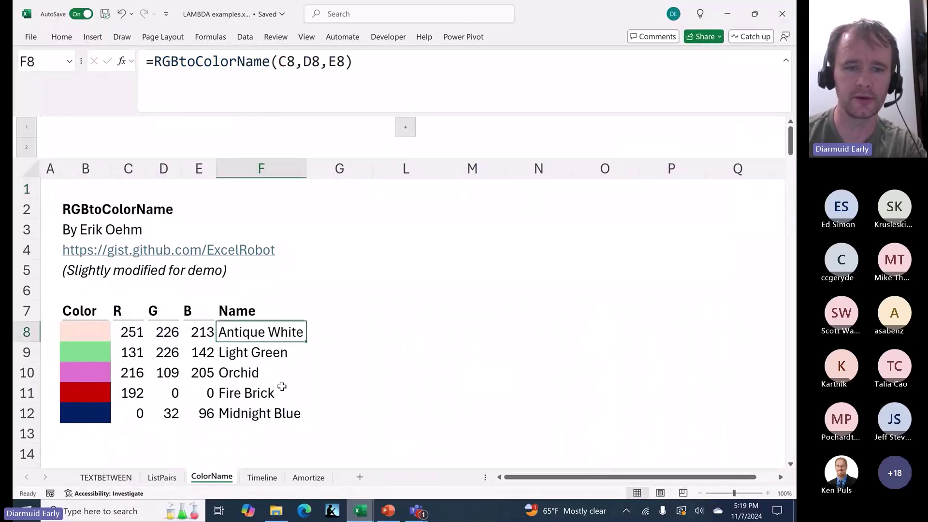
# - Step through the color rows below row 8 to compare their RGBtoColorName formulas, then return to F8
pyautogui.hotkey('shift', 'space')
pyautogui.press('Down')
pyautogui.press('Down')
pyautogui.press('Down')
pyautogui.press('Down')
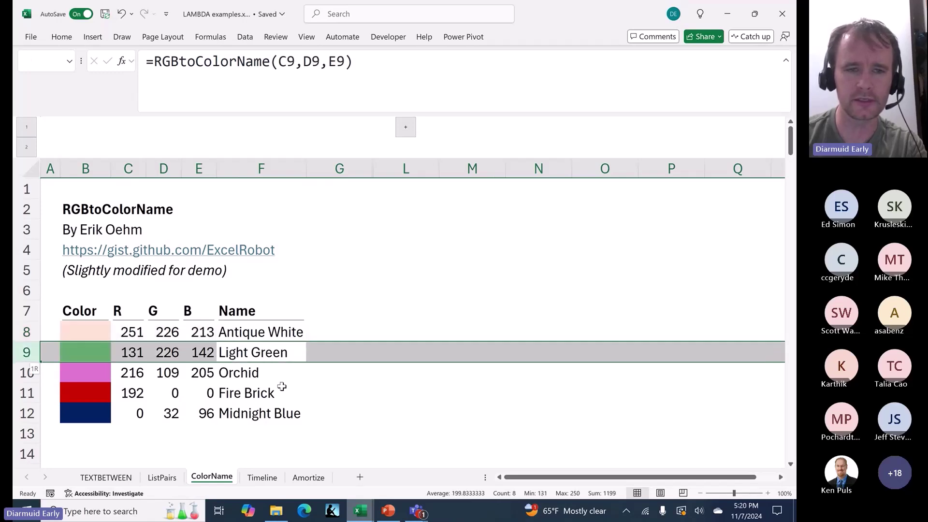
pyautogui.press('Up')
pyautogui.press('Up')
pyautogui.press('Up')
pyautogui.press('Up')
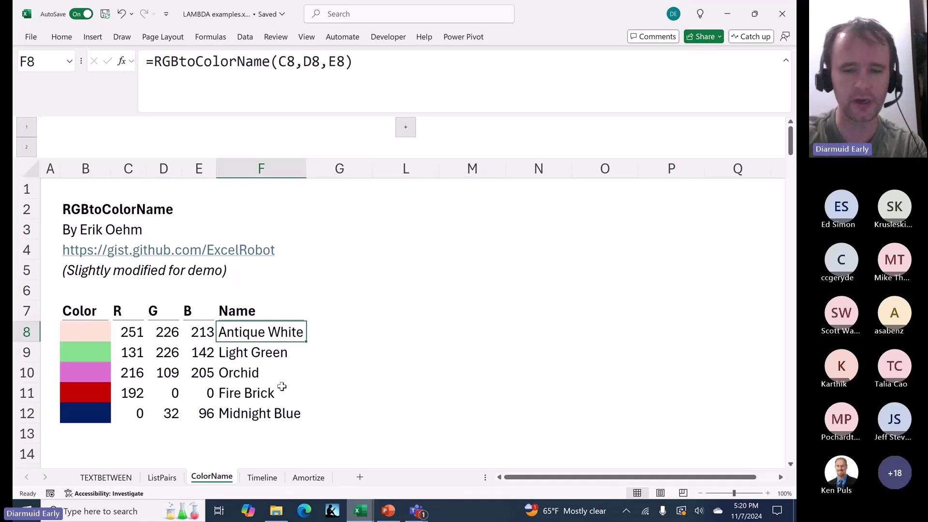
# - Open the Timeline sheet and examine the start-year and number-of-years arguments of the tl formula in C5 without changing it
pyautogui.hotkey('ctrl', 'Home')
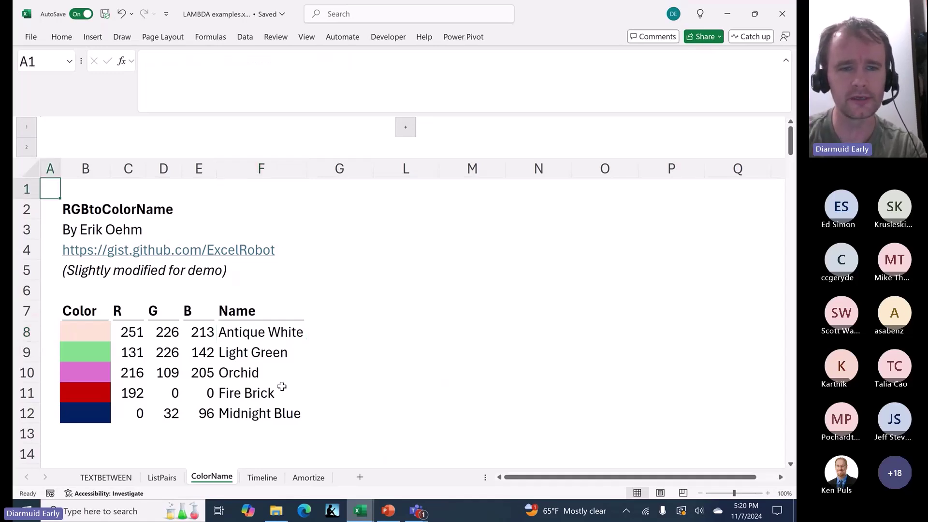
pyautogui.hotkey('ctrl', 'pagedown')
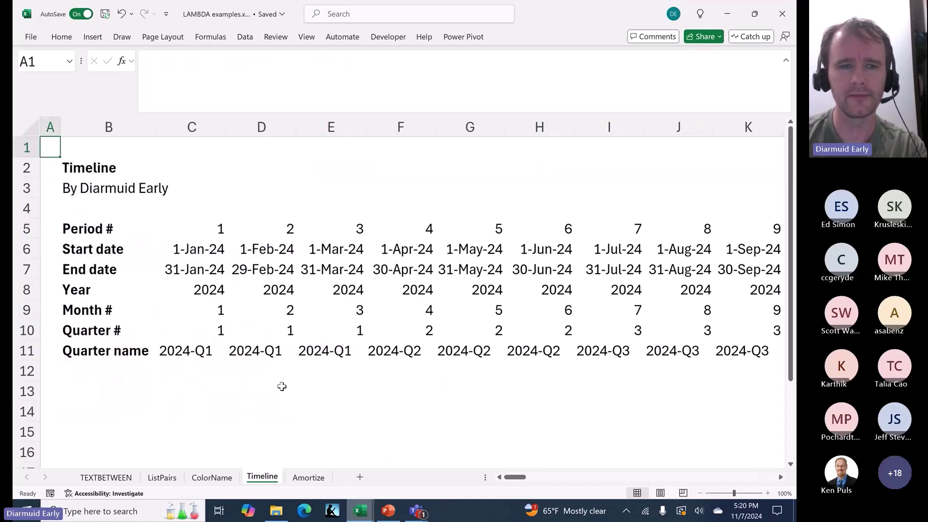
pyautogui.click(175, 229)
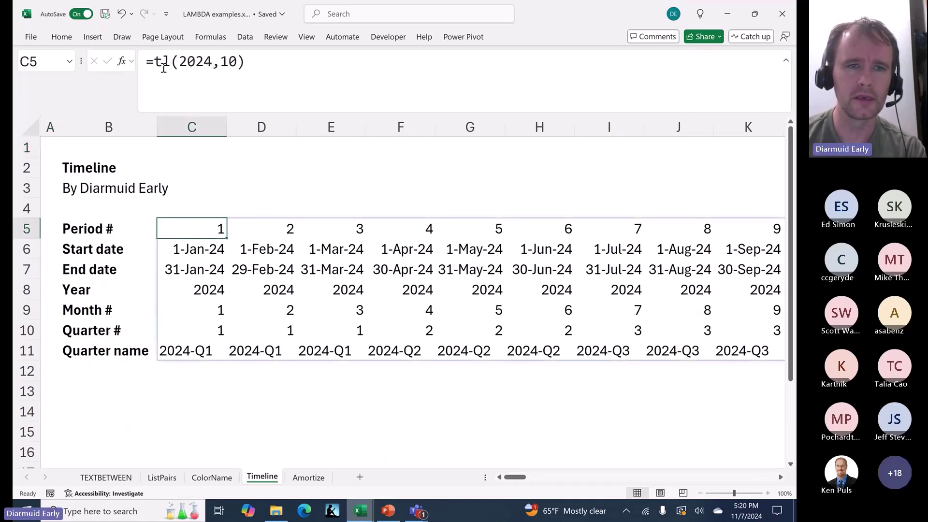
pyautogui.click(187, 63)
pyautogui.doubleClick(188, 63)
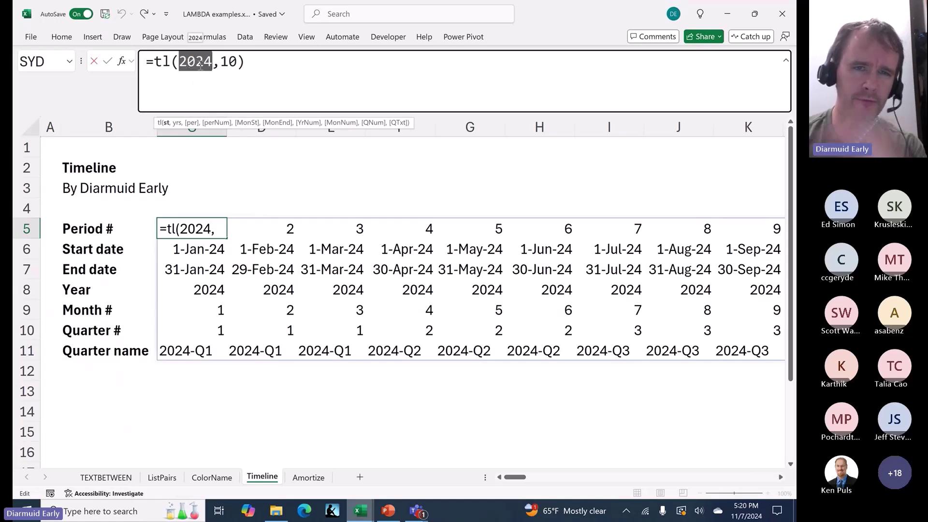
pyautogui.doubleClick(228, 62)
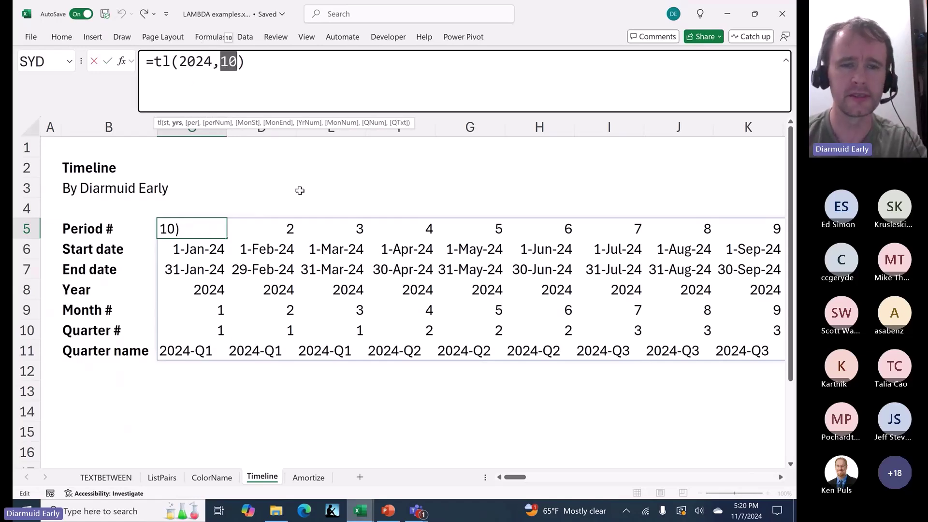
pyautogui.press('Escape')
# - Highlight the Period # values from C5 to the end of the timeline, and return to the first start date in C6
pyautogui.hotkey('ctrl', 'shift', 'Right')
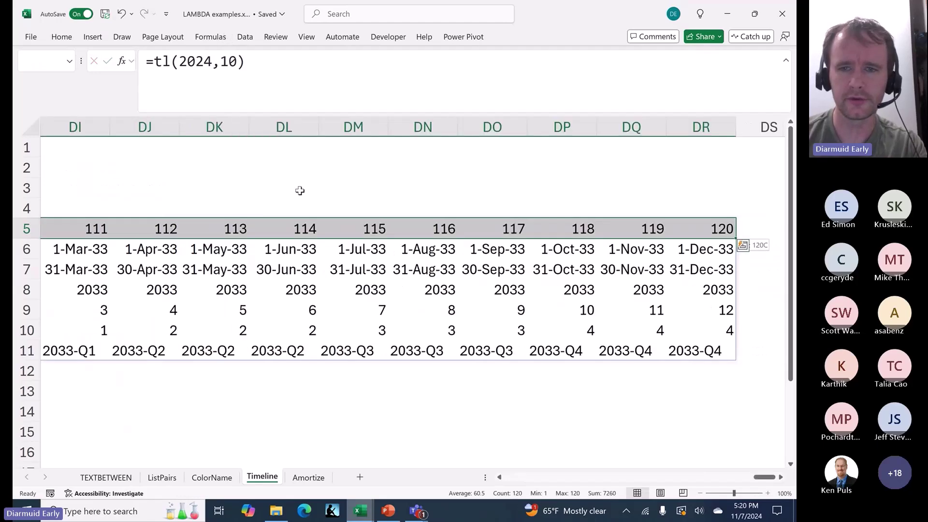
pyautogui.press('Left')
pyautogui.press('Down')
pyautogui.press('Right')
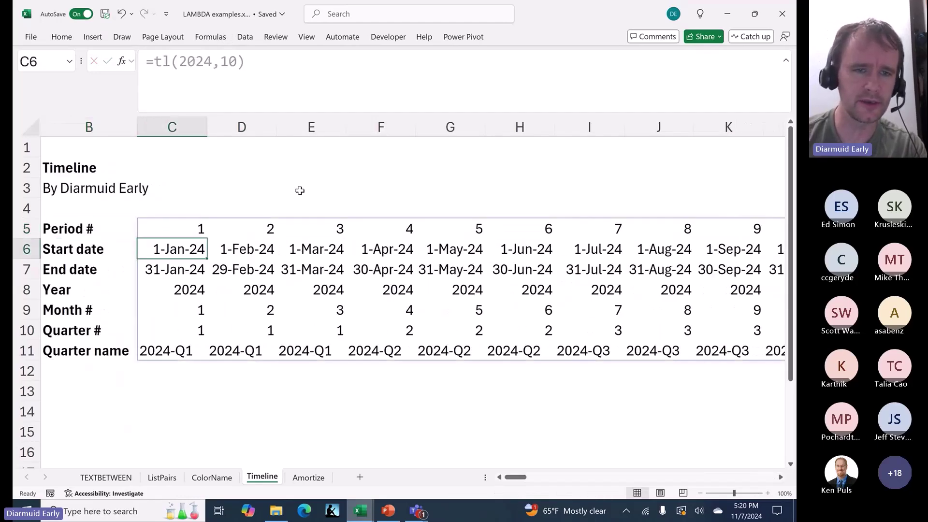
# - Highlight the Start date, End date, Year, Month #, Quarter # and Quarter name rows one after another
pyautogui.click(24, 248)
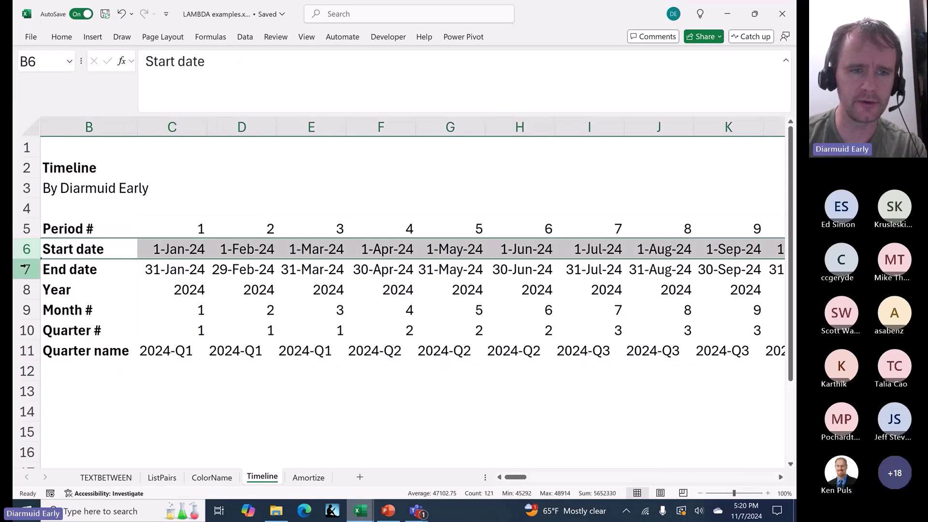
pyautogui.click(22, 268)
pyautogui.click(23, 289)
pyautogui.click(24, 309)
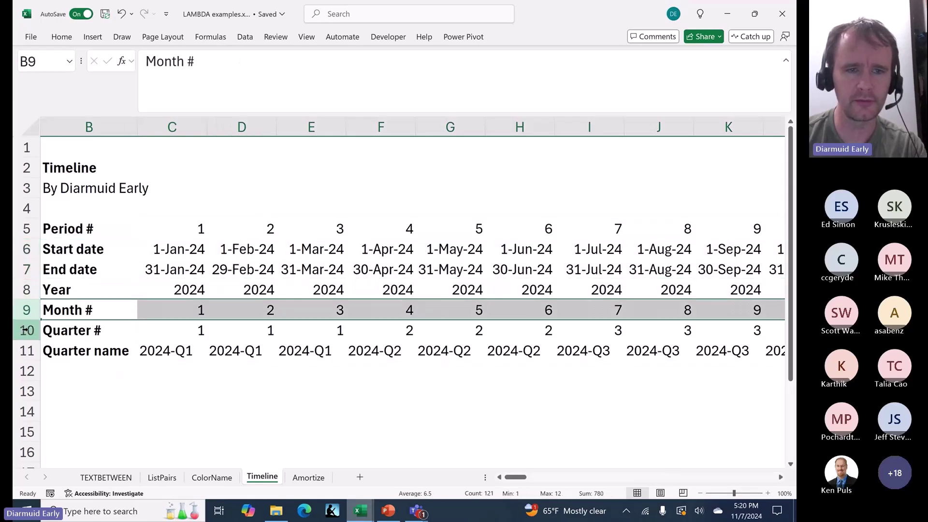
pyautogui.click(24, 330)
pyautogui.click(24, 350)
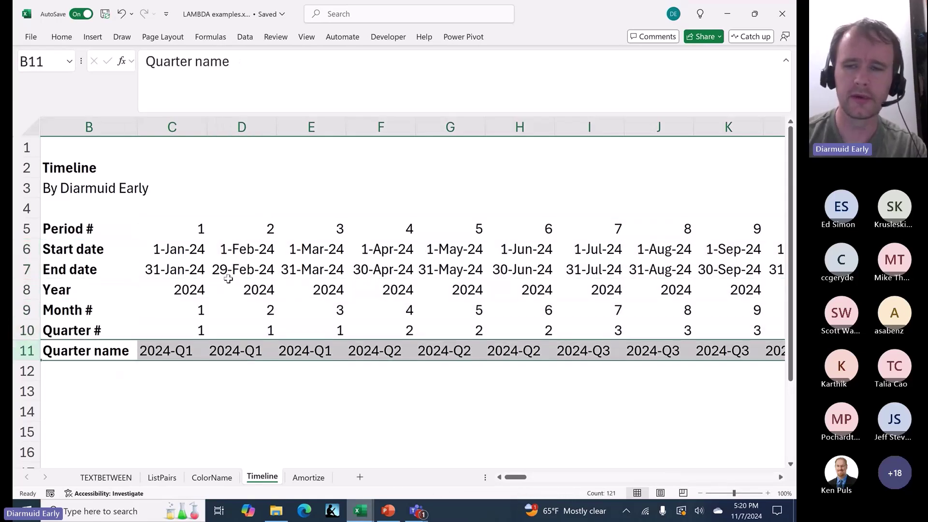
pyautogui.press('Up')
pyautogui.click(172, 229)
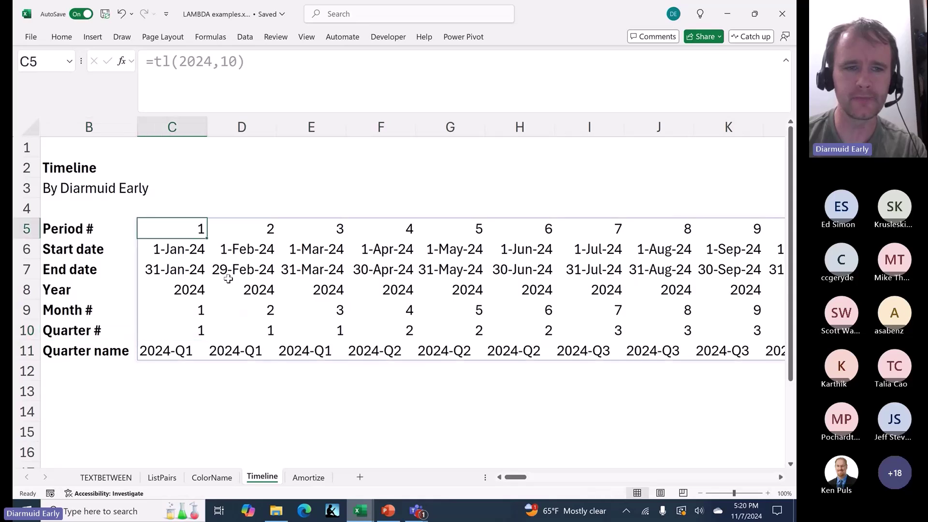
pyautogui.click(238, 64)
pyautogui.write(',')
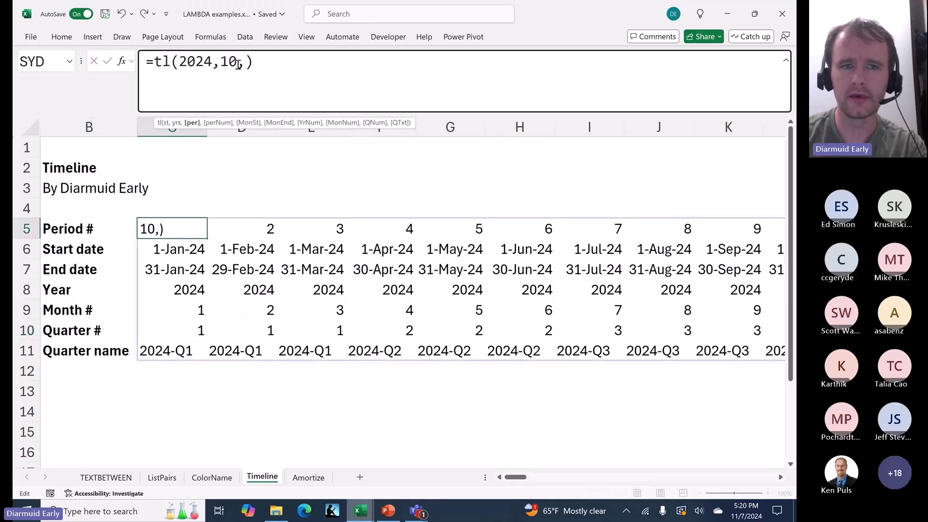
pyautogui.write('3')
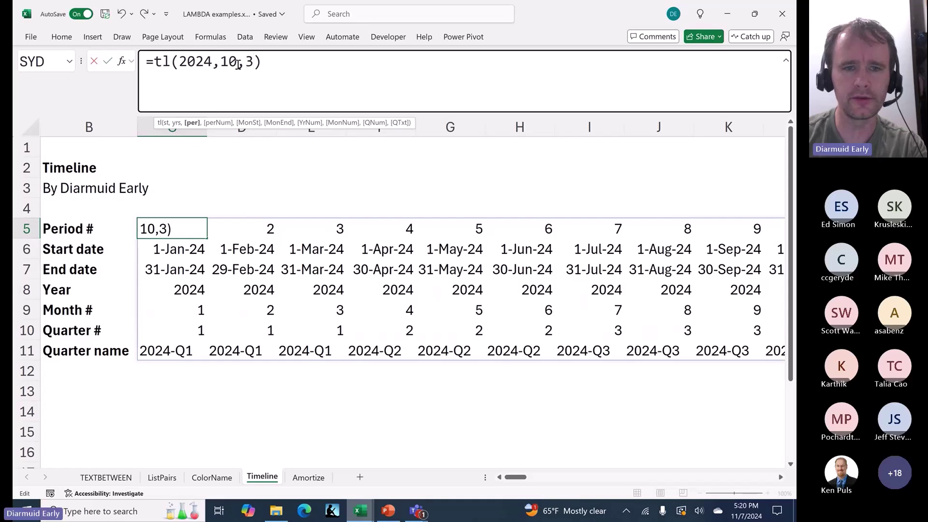
pyautogui.press('Return')
pyautogui.press('Up')
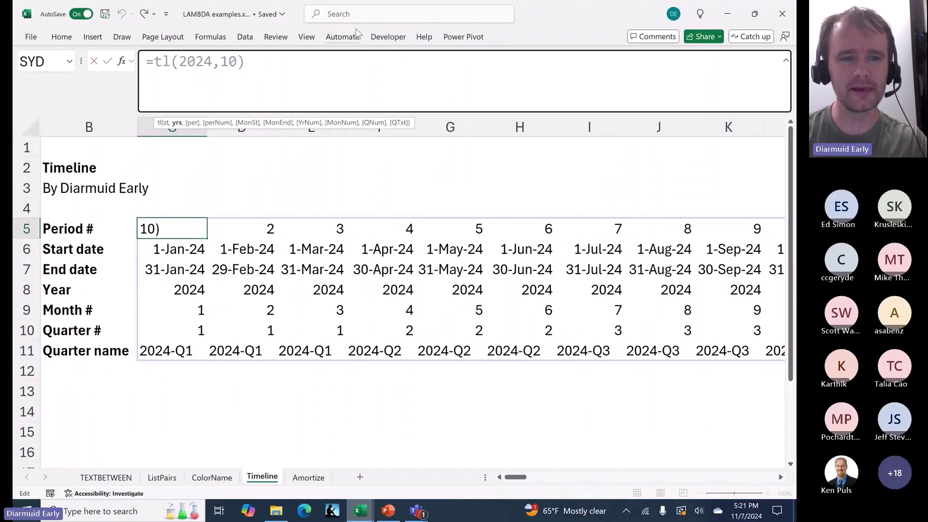
pyautogui.press('Escape')
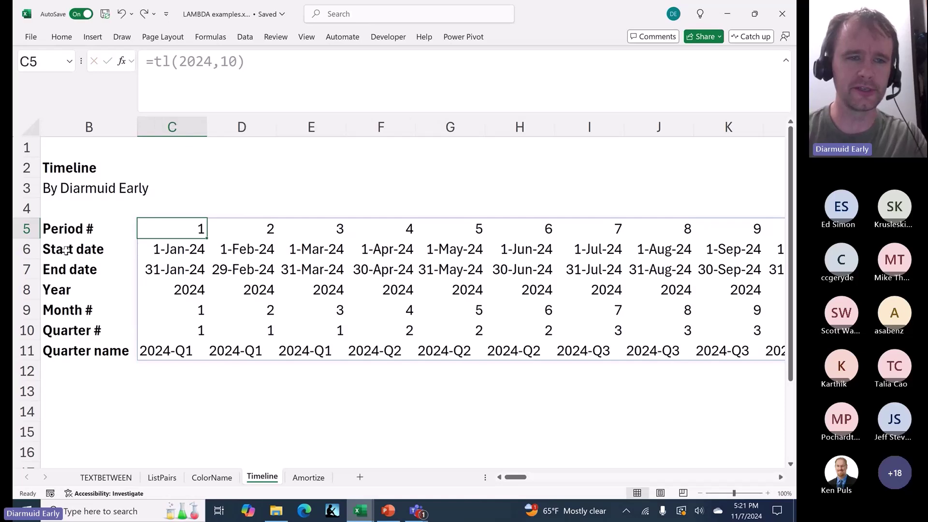
# - Review the first four monthly start dates in row 6 and the first end date in C7
pyautogui.click(175, 255)
pyautogui.click(225, 252)
pyautogui.click(305, 252)
pyautogui.click(381, 253)
pyautogui.click(167, 274)
pyautogui.click(168, 247)
# - Add a period-length argument of 3 to the tl formula in C5 for a quarterly timeline
pyautogui.click(175, 228)
pyautogui.click(235, 68)
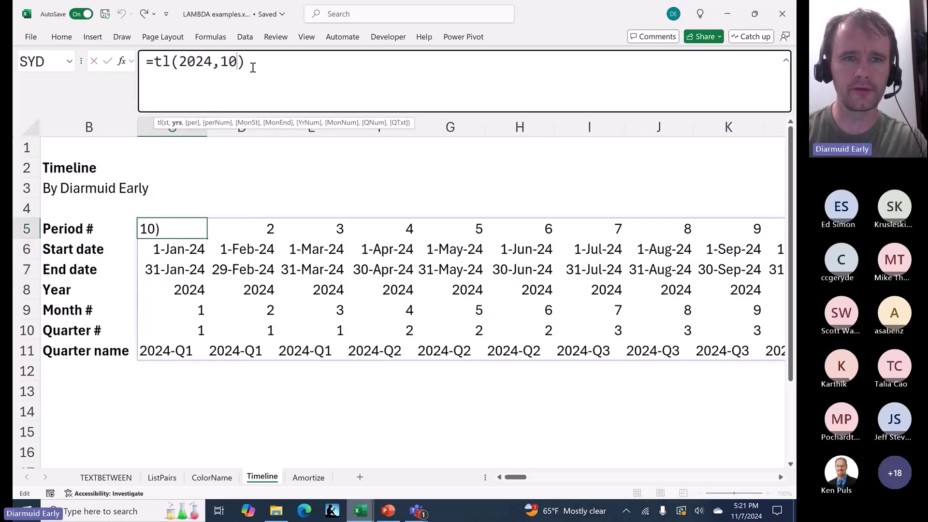
pyautogui.write(',3')
pyautogui.press('Return')
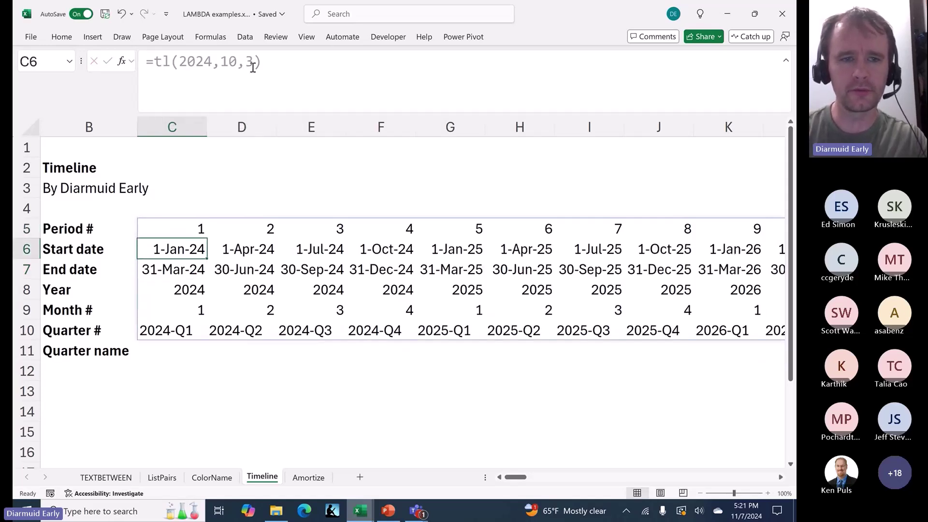
# - Check the start and end dates of the first two quarterly periods in C6:D7
pyautogui.hotkey('shift', 'Down')
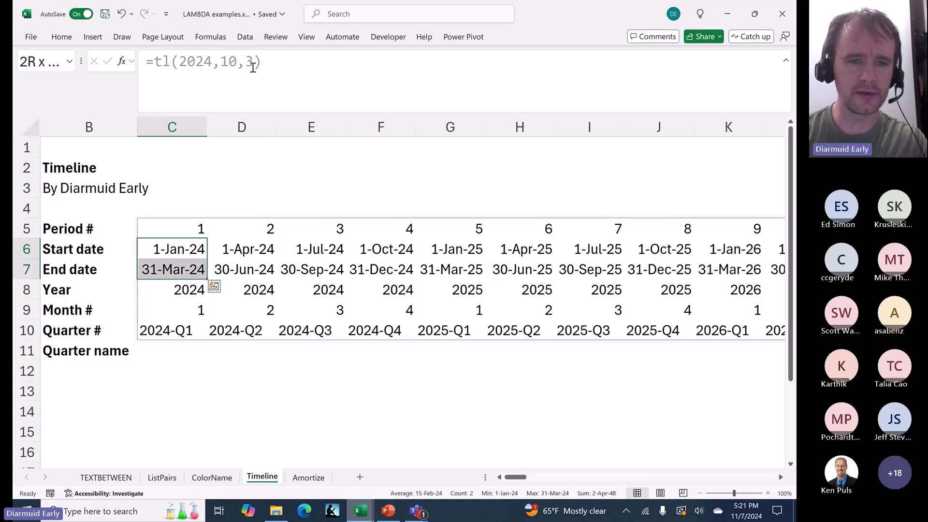
pyautogui.click(246, 252)
pyautogui.click(243, 269)
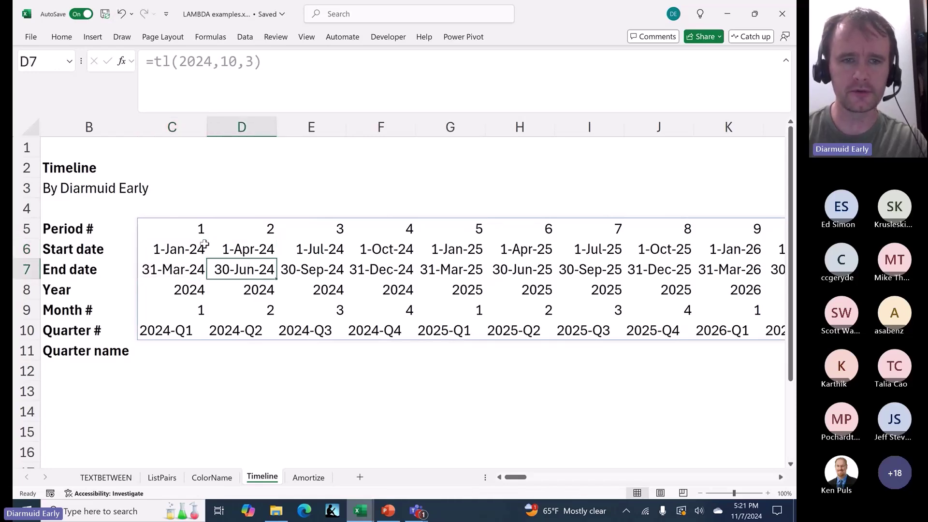
# - Set the period length in C5's tl formula to 12 for an annual timeline and highlight rows 9 to 11
pyautogui.click(188, 230)
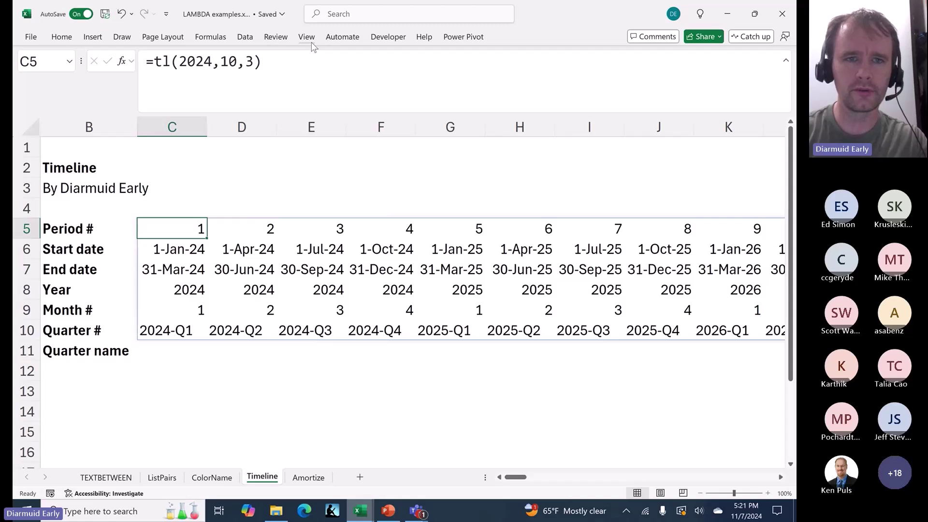
pyautogui.click(261, 61)
pyautogui.press('BackSpace')
pyautogui.write('12')
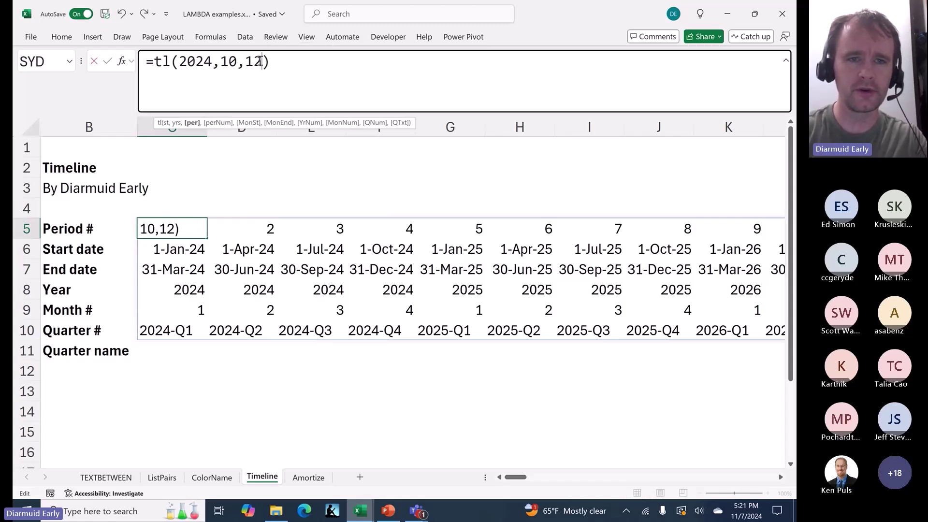
pyautogui.press('Return')
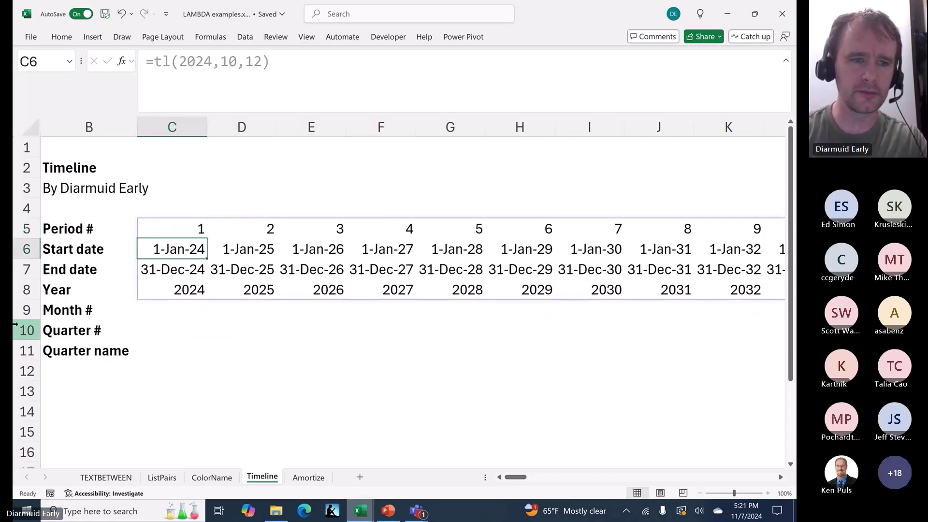
pyautogui.moveTo(20, 312); pyautogui.dragTo(21, 357)
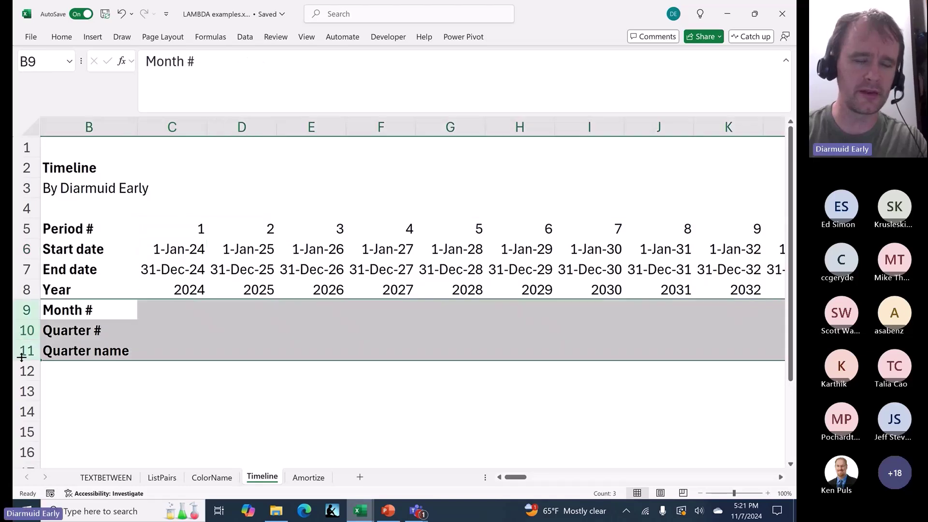
pyautogui.click(170, 255)
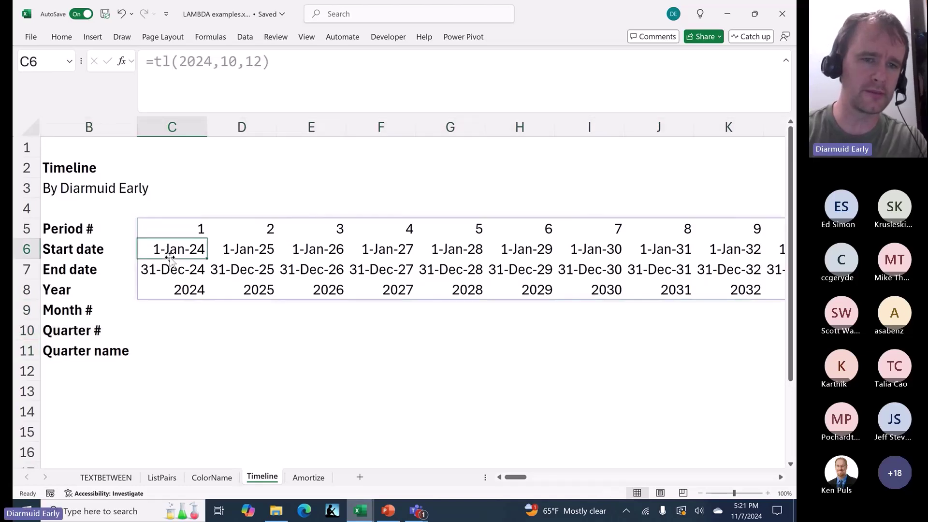
# - Try extending the tl formula in C5 with blank optional arguments up to MonEnd
pyautogui.click(172, 229)
pyautogui.click(267, 57)
pyautogui.press('Left')
pyautogui.write(',,,')
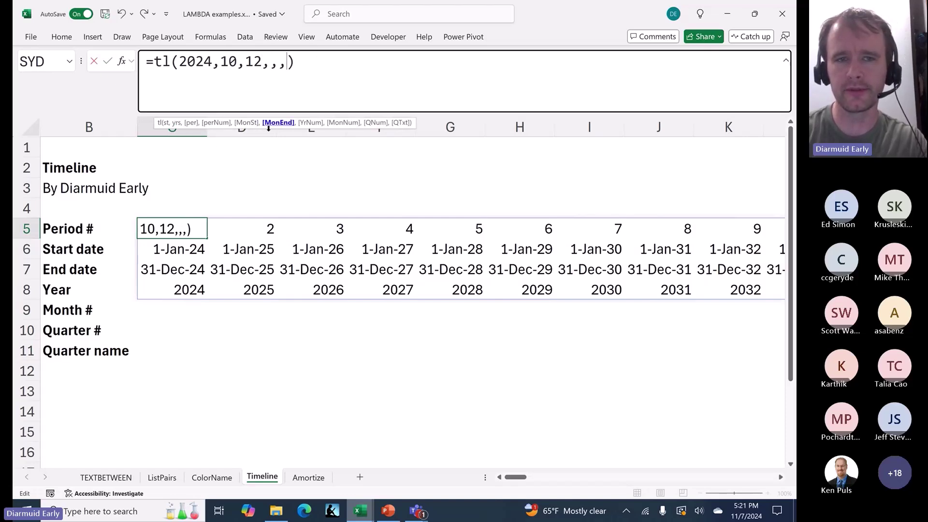
pyautogui.hotkey('ctrl', 'Return')
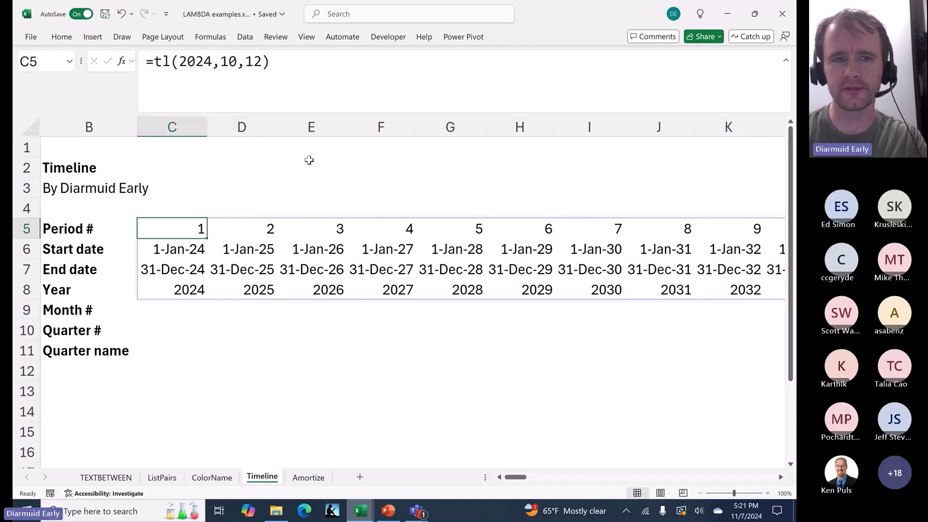
# - Undo the two period-length changes to the tl formula and return to A1
pyautogui.hotkey('ctrl', 'z')
pyautogui.hotkey('ctrl', 'z')
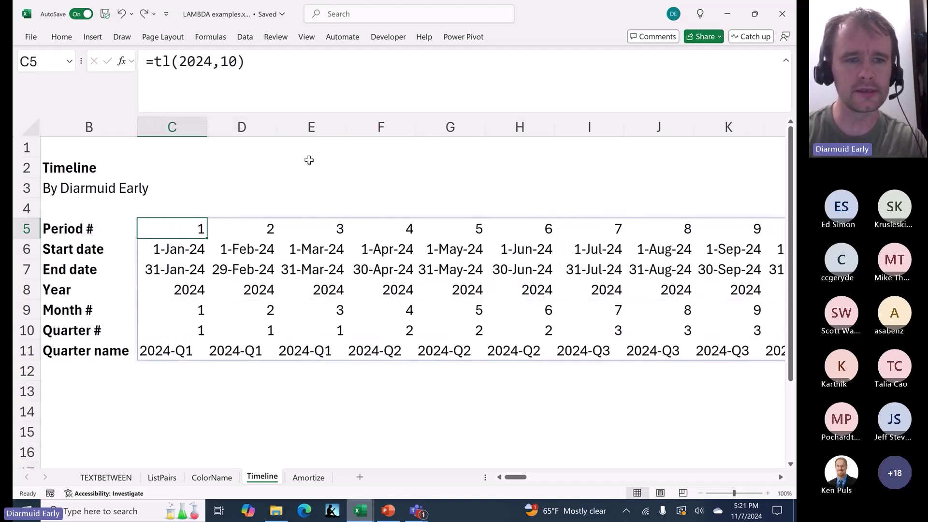
pyautogui.hotkey('ctrl', 'Home')
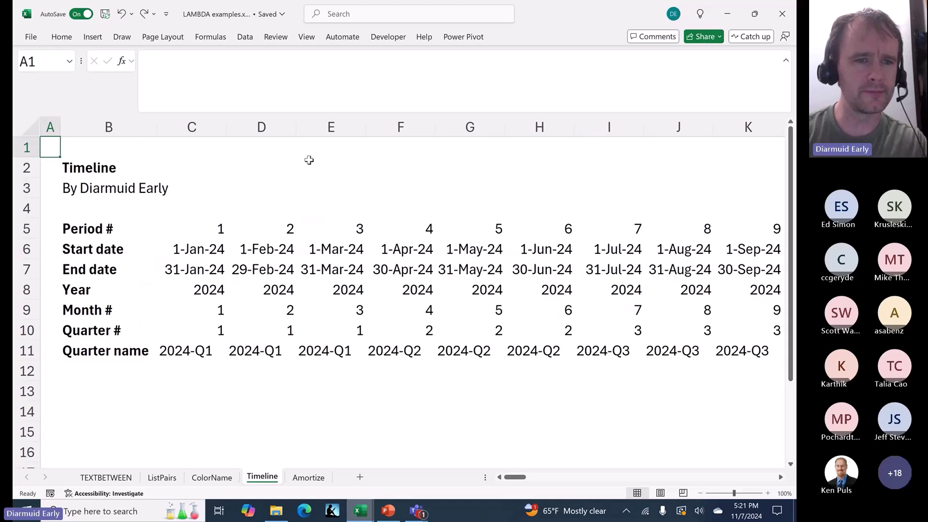
# - Go back to C5 on the Timeline sheet and review its tl formula
pyautogui.press('Right')
pyautogui.press('Right')
pyautogui.press('Down')
pyautogui.press('Down')
pyautogui.press('Down')
pyautogui.press('Down')
pyautogui.press('Right')
pyautogui.press('Left')
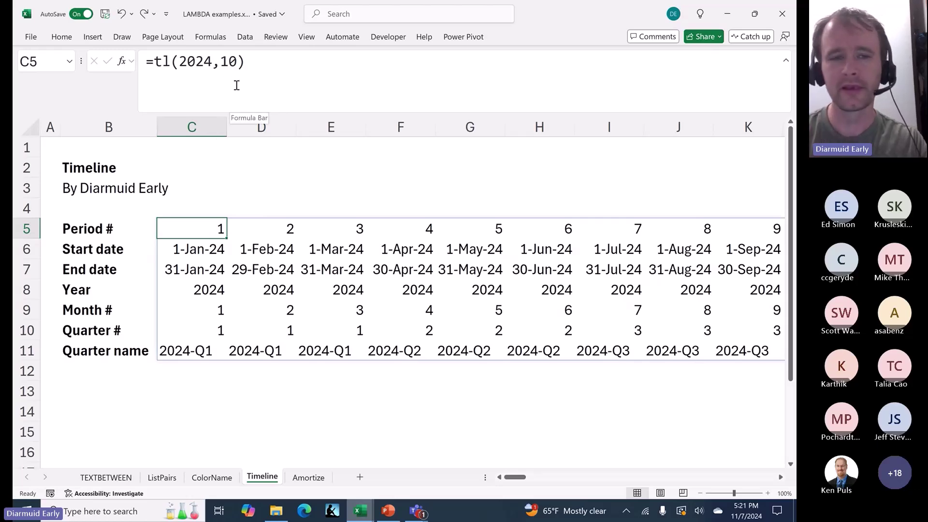
# - Open the Amortize sheet and select the author credit in B3
pyautogui.hotkey('ctrl', 'pagedown')
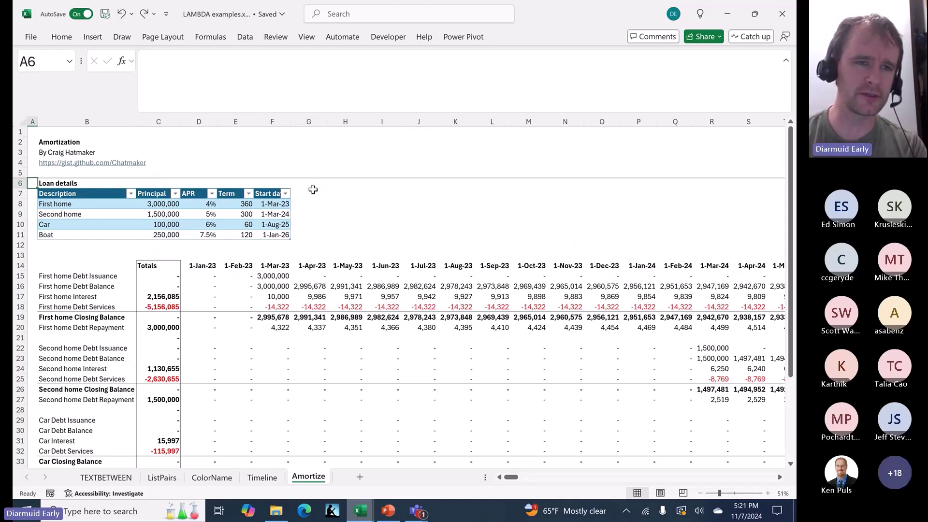
pyautogui.click(20, 152)
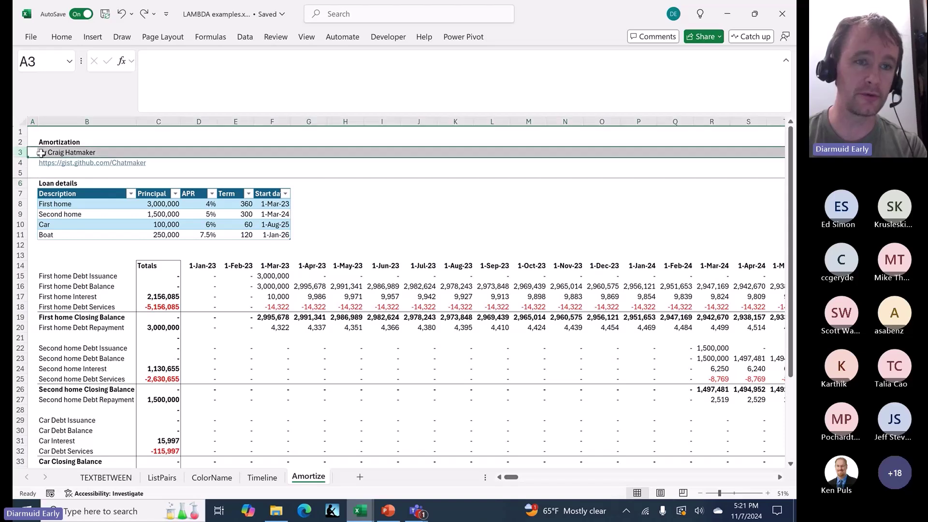
pyautogui.click(41, 152)
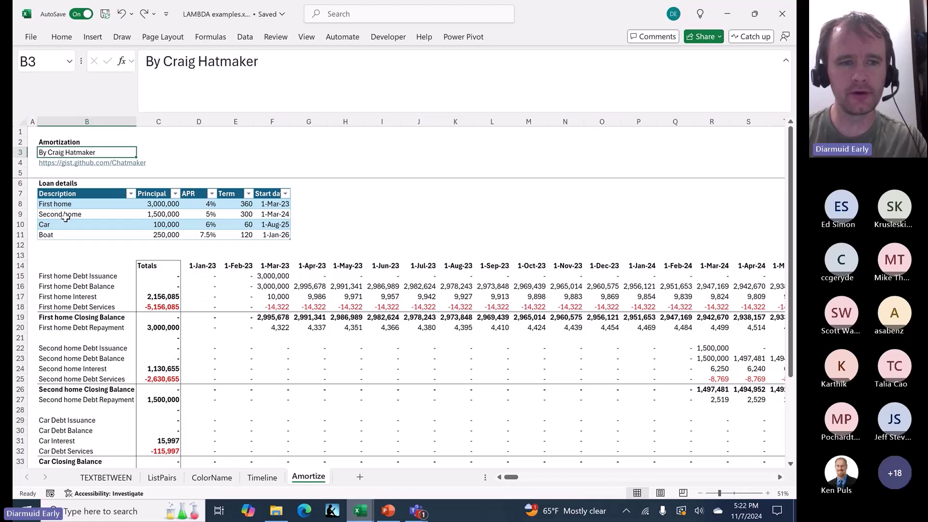
# - Highlight the loan table's Description, Principal, APR and Term values in turn, ending at the last start date in F11
pyautogui.click(61, 201)
pyautogui.hotkey('ctrl', 'shift', 'Down')
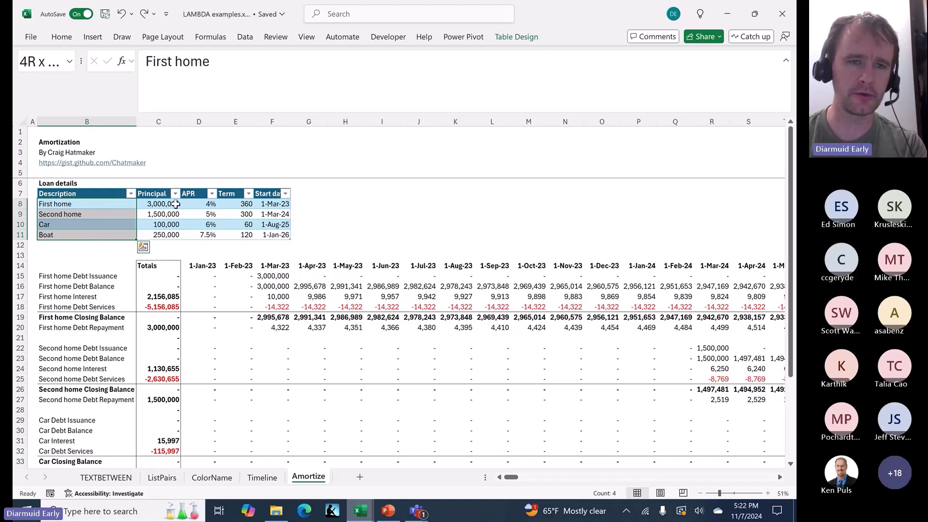
pyautogui.click(176, 204)
pyautogui.hotkey('ctrl', 'shift', 'Down')
pyautogui.press('Right')
pyautogui.hotkey('ctrl', 'shift', 'Down')
pyautogui.press('Right')
pyautogui.hotkey('ctrl', 'shift', 'Down')
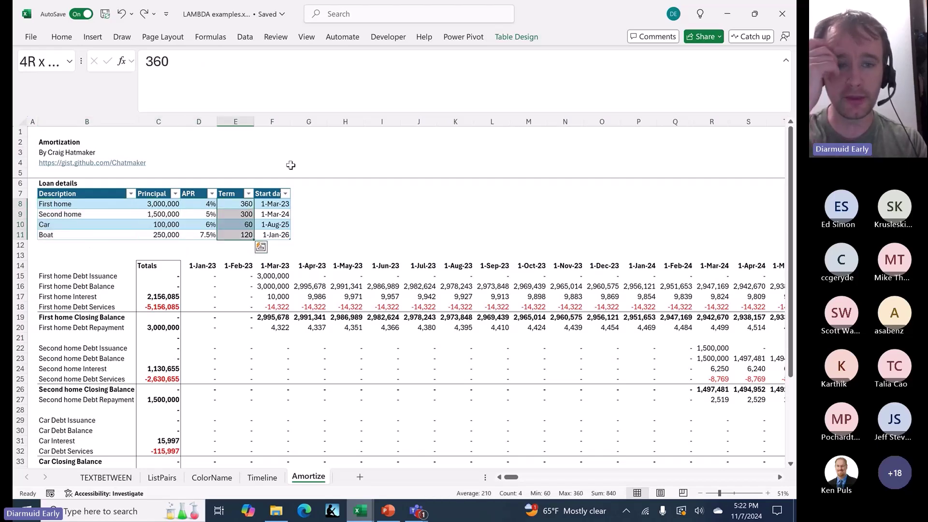
pyautogui.press('Right')
pyautogui.hotkey('ctrl', 'Down')
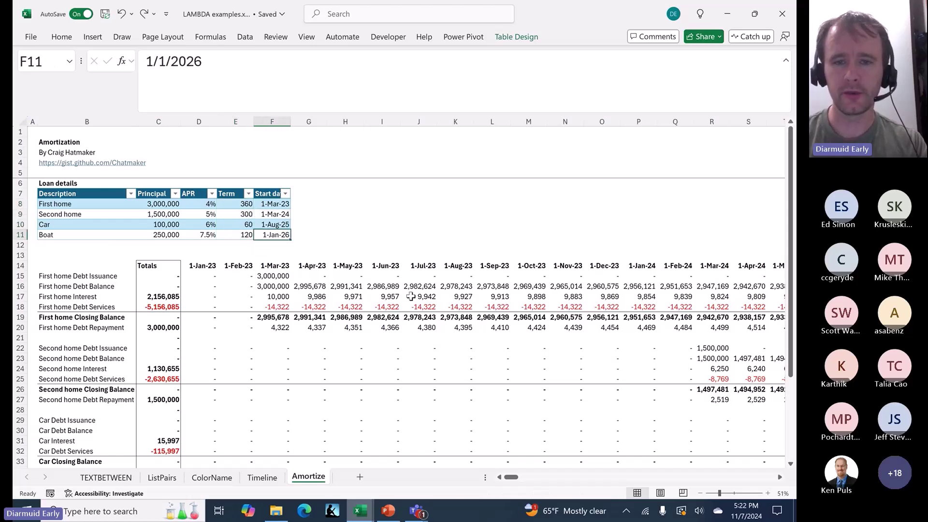
# - Examine the loan schedule across its months to the final timeline date in row 14, and return to column A
pyautogui.hscroll(2, 410, 296)
pyautogui.hscroll(-3, 410, 296)
pyautogui.scroll(-3, 410, 296)
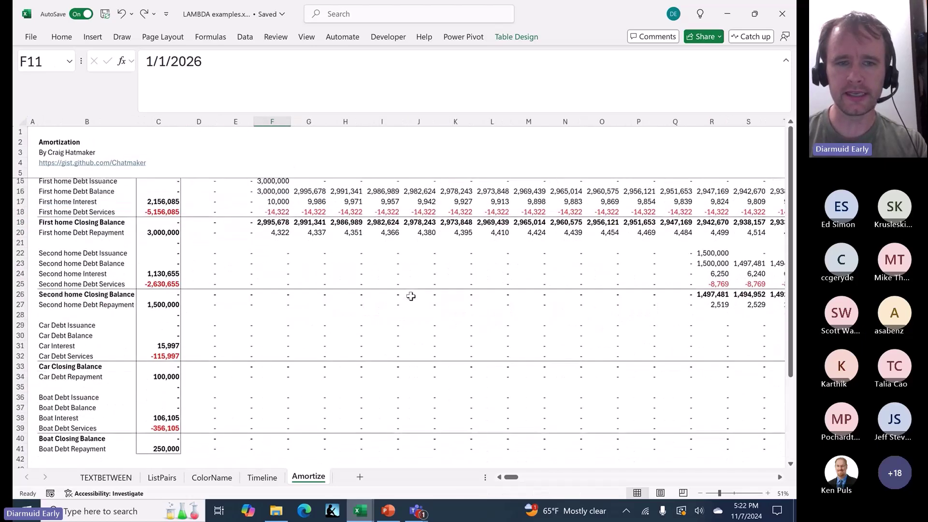
pyautogui.hscroll(2, 411, 297)
pyautogui.hscroll(10, 410, 296)
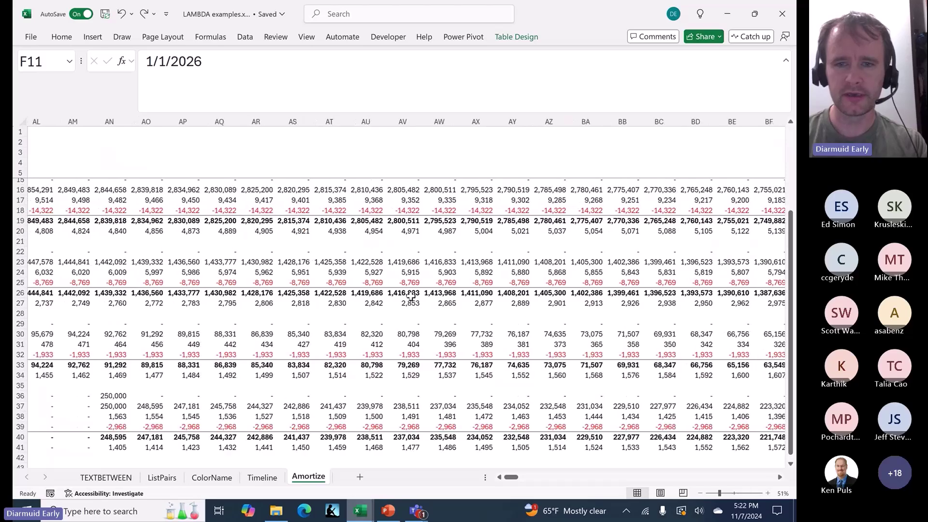
pyautogui.scroll(5, 411, 297)
pyautogui.hscroll(15, 410, 296)
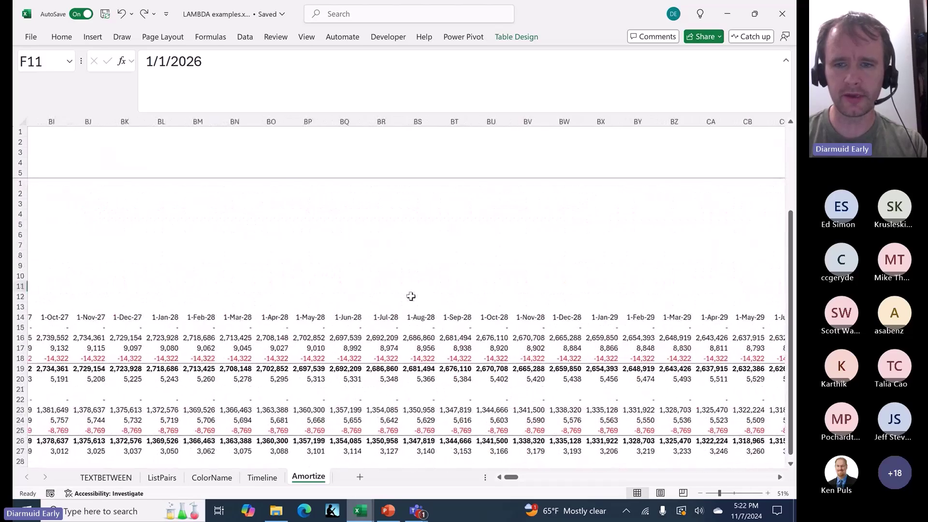
pyautogui.hscroll(15, 410, 296)
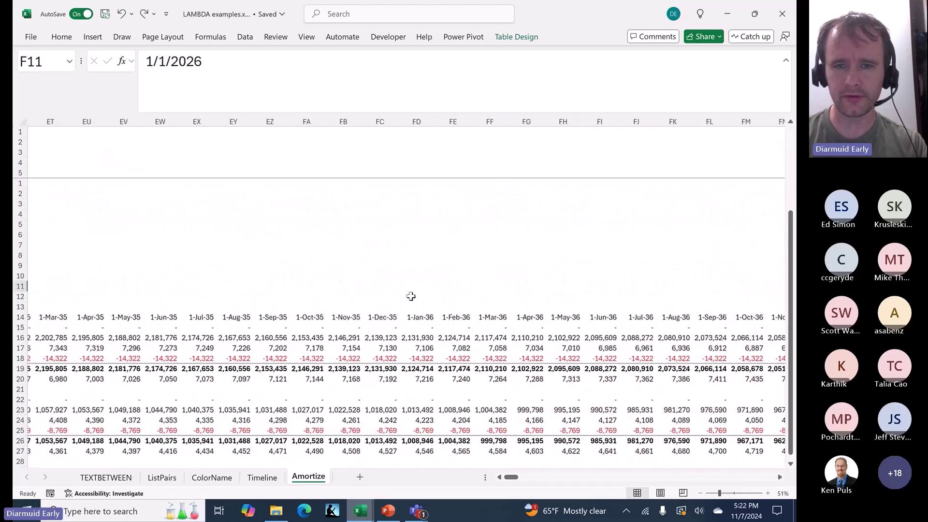
pyautogui.scroll(-2, 492, 290)
pyautogui.click(472, 264)
pyautogui.hotkey('ctrl', 'Right')
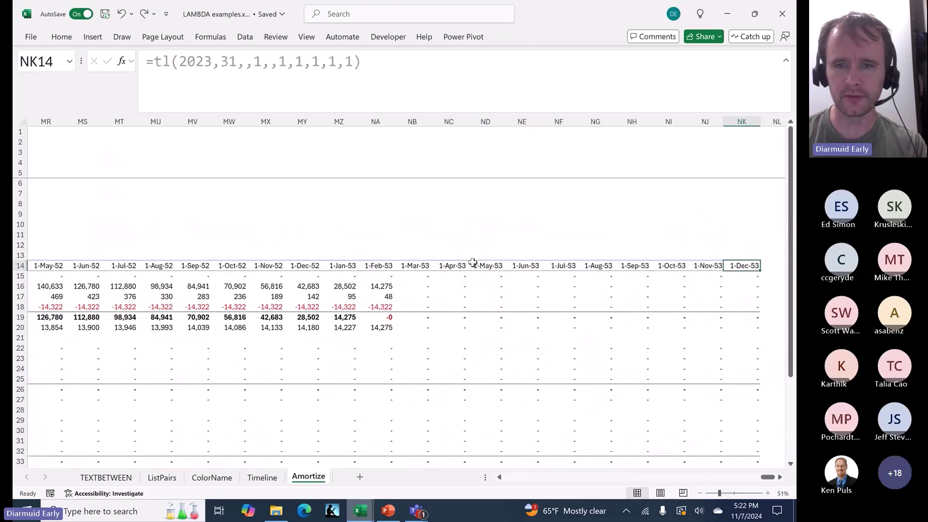
pyautogui.press('Home')
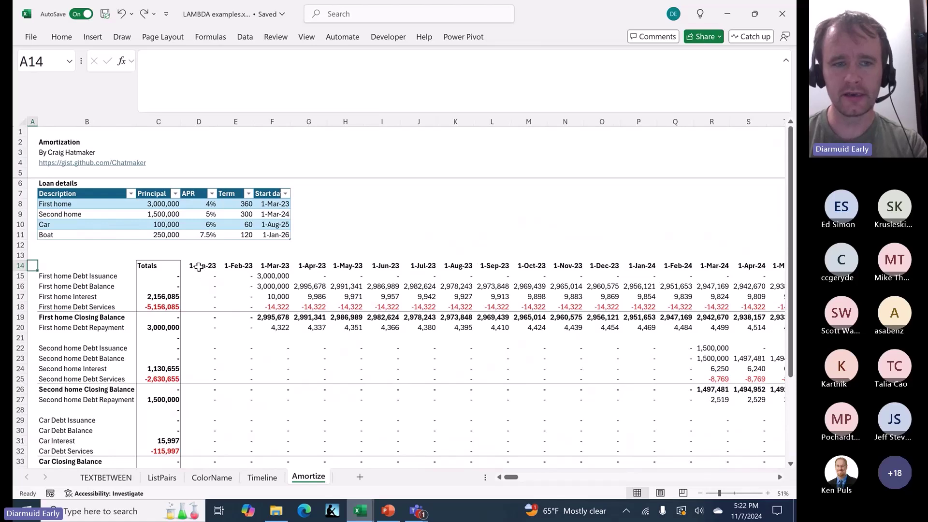
# - Review the formulas behind the timeline in D14, the totals in C15 and the row labels in B15
pyautogui.click(198, 266)
pyautogui.click(158, 276)
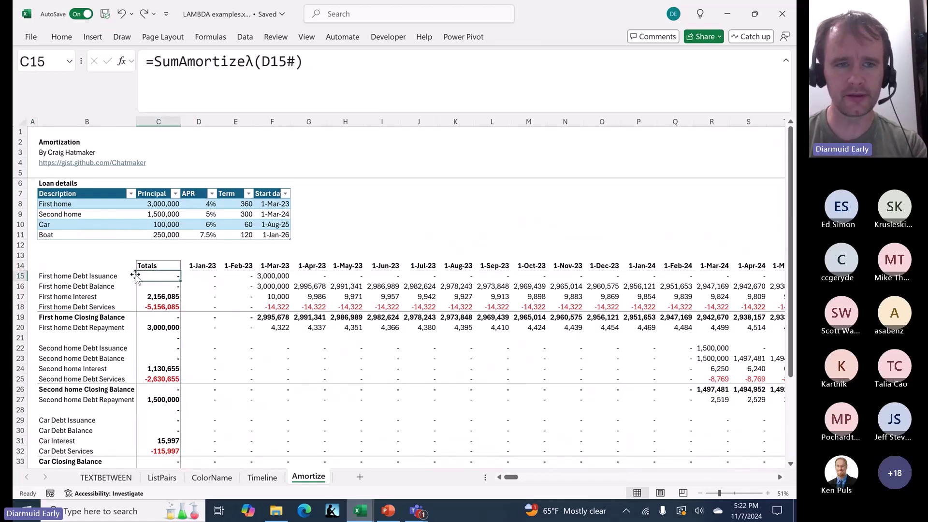
pyautogui.click(108, 275)
pyautogui.click(150, 276)
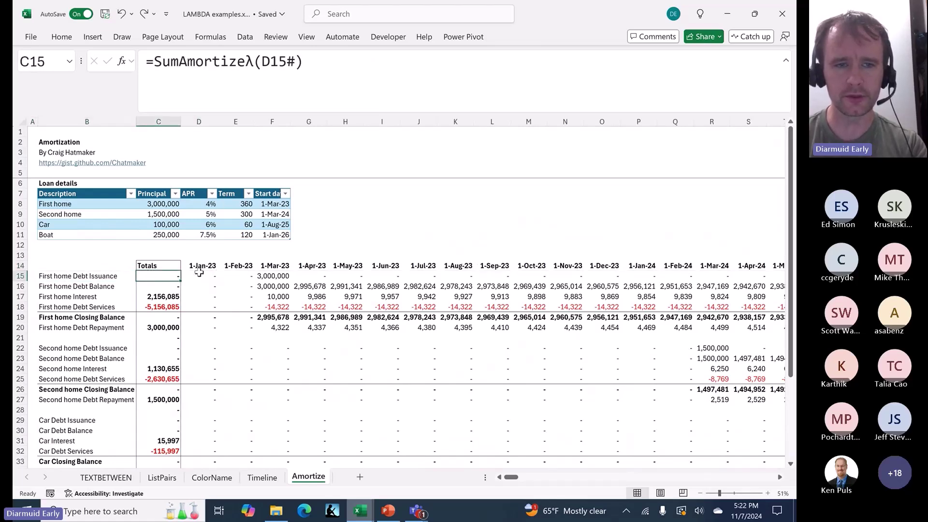
# - Select the whole amortization schedule spilling from D15 and inspect the table columns its Amortizeλ formula references
pyautogui.click(201, 273)
pyautogui.hotkey('ctrl', 'shift', 'Right')
pyautogui.hotkey('ctrl', 'shift', 'Down')
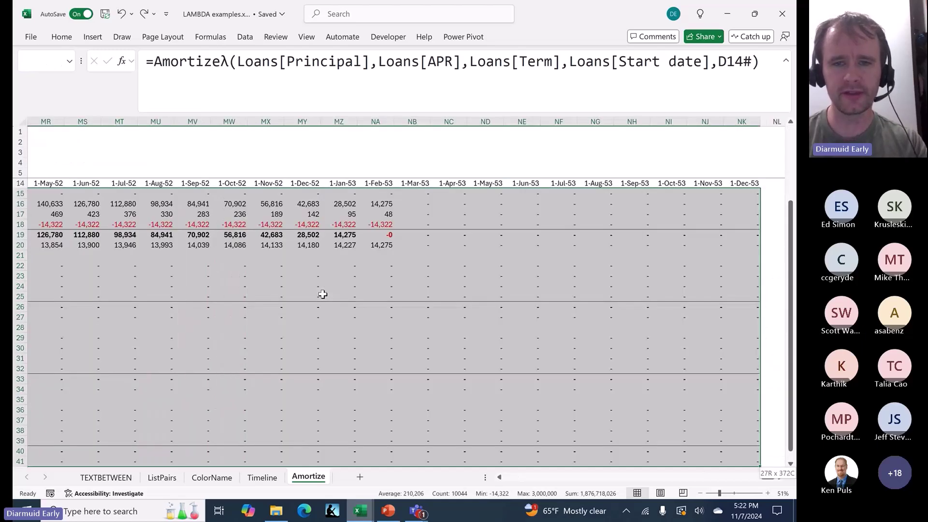
pyautogui.scroll(-2, 323, 294)
pyautogui.hscroll(-10, 324, 294)
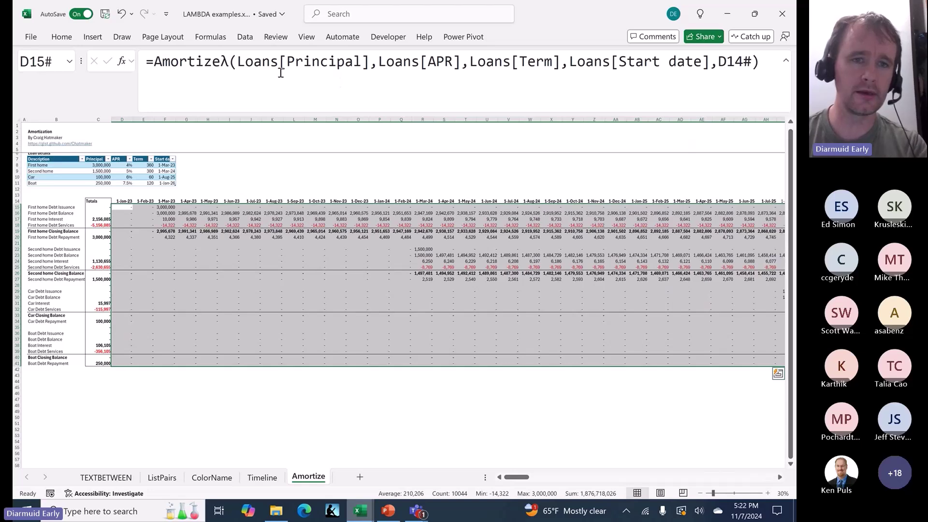
pyautogui.click(284, 68)
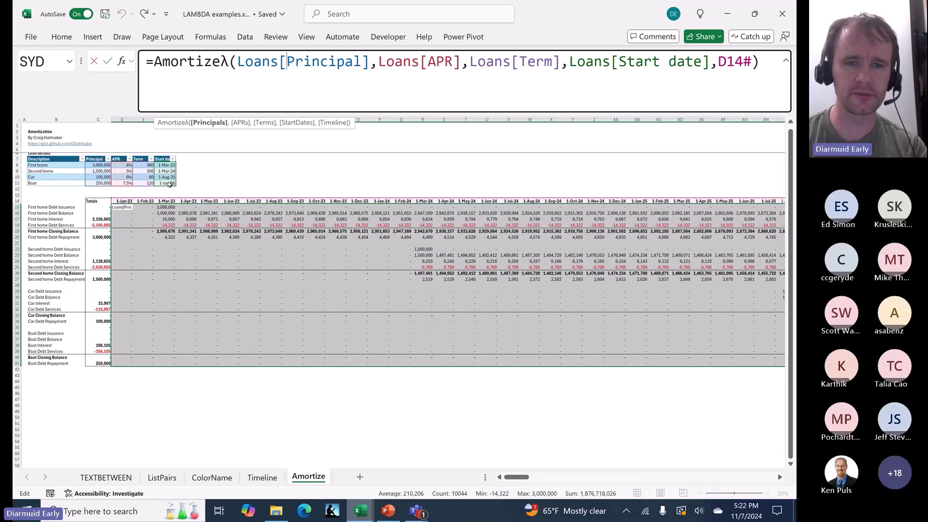
pyautogui.press('Escape')
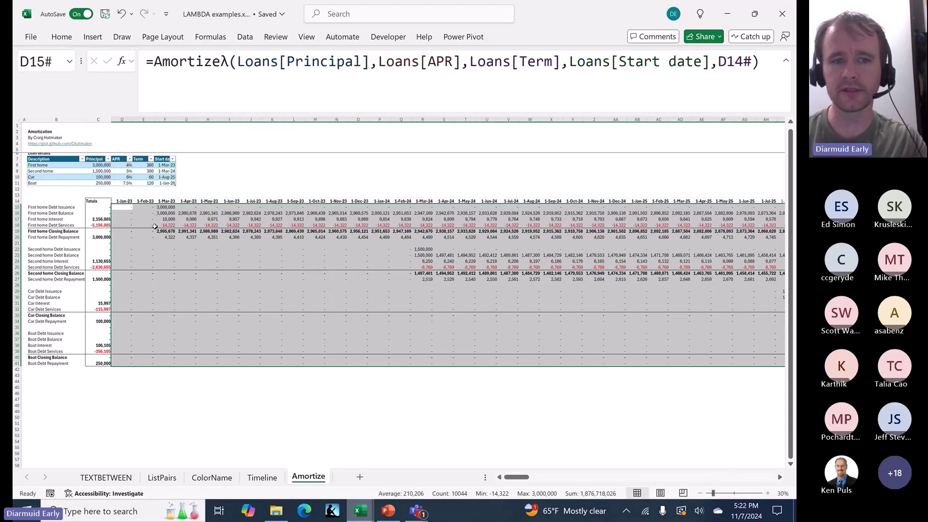
# - Insert a blank worksheet row directly below the Boat loan
pyautogui.click(34, 183)
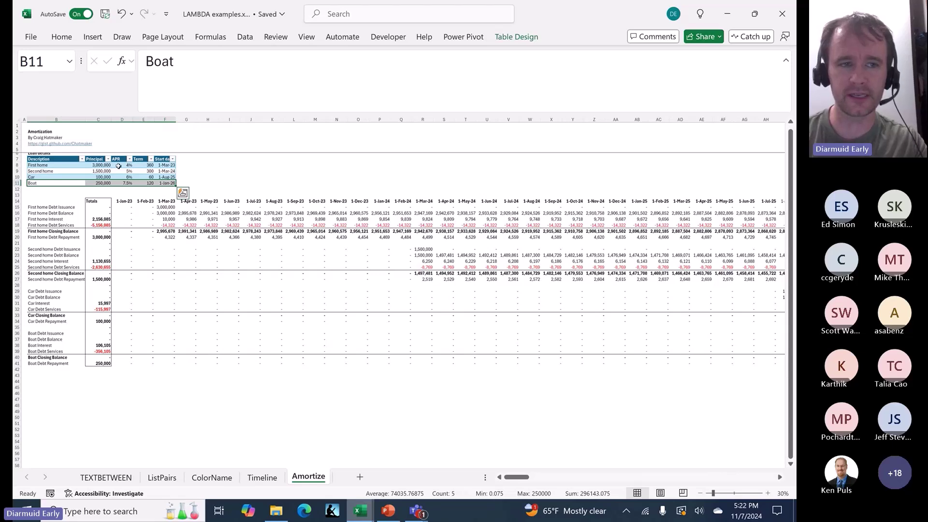
pyautogui.hotkey('shift', 'BackSpace')
pyautogui.press('Down')
pyautogui.hotkey('alt', 'i')
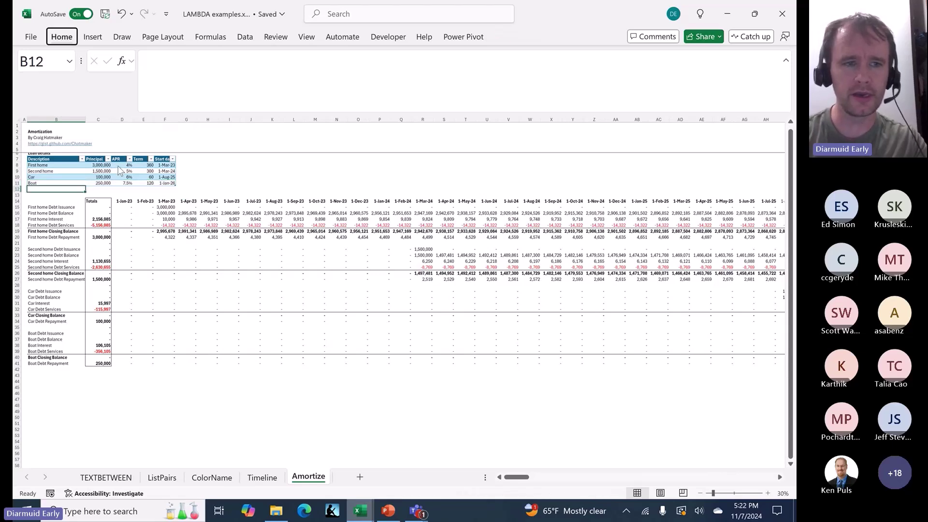
pyautogui.press('r')
pyautogui.press('Left')
pyautogui.press('Right')
# - Add a loan described as Ring with a principal of 1,000,000 in row 12
pyautogui.write('Ring')
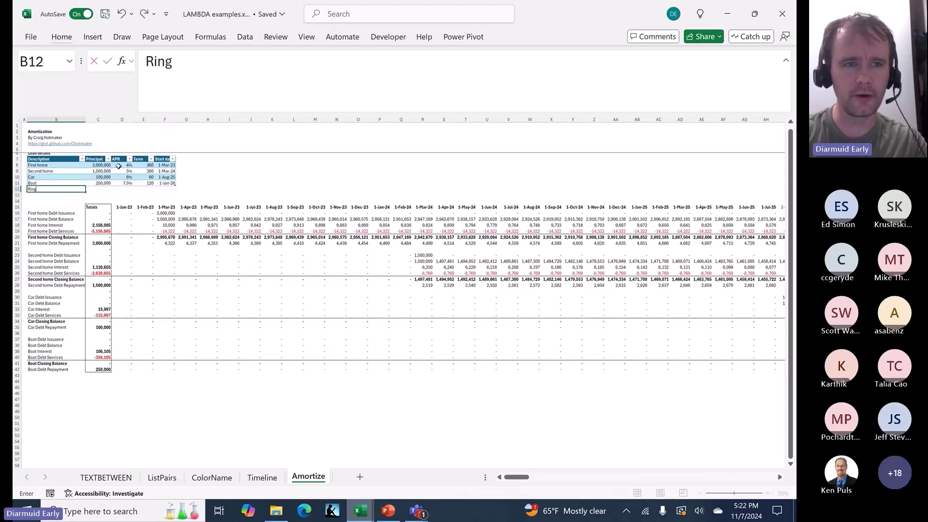
pyautogui.press('Tab')
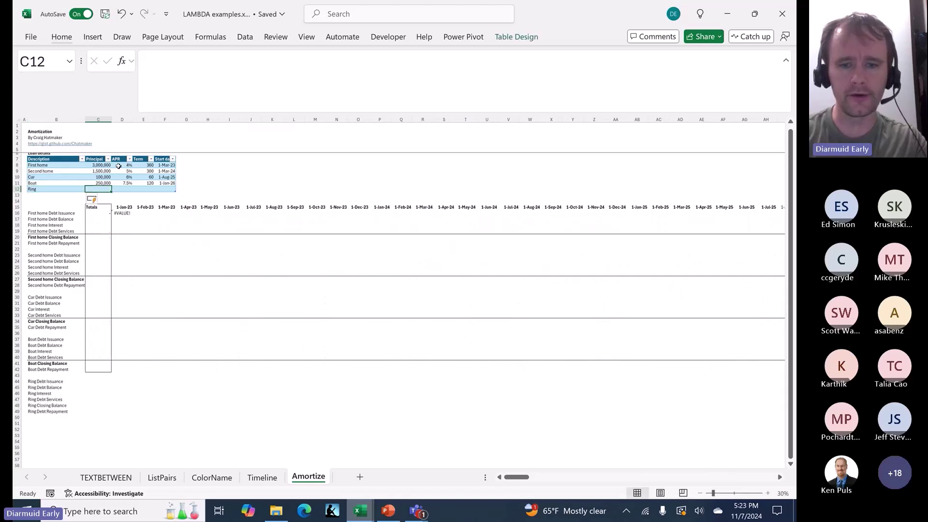
pyautogui.write('100000')
pyautogui.hotkey('ctrl', 'Return')
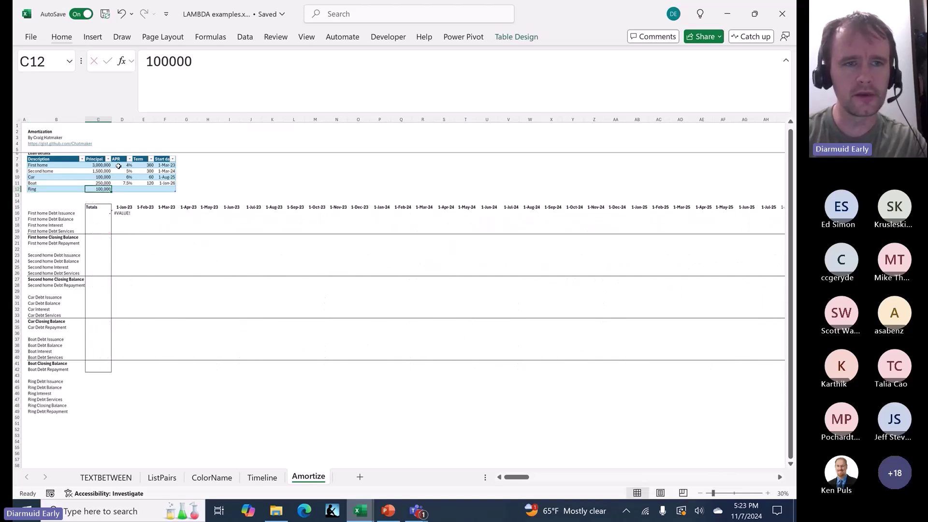
pyautogui.press('F2')
pyautogui.write('0')
pyautogui.press('Tab')
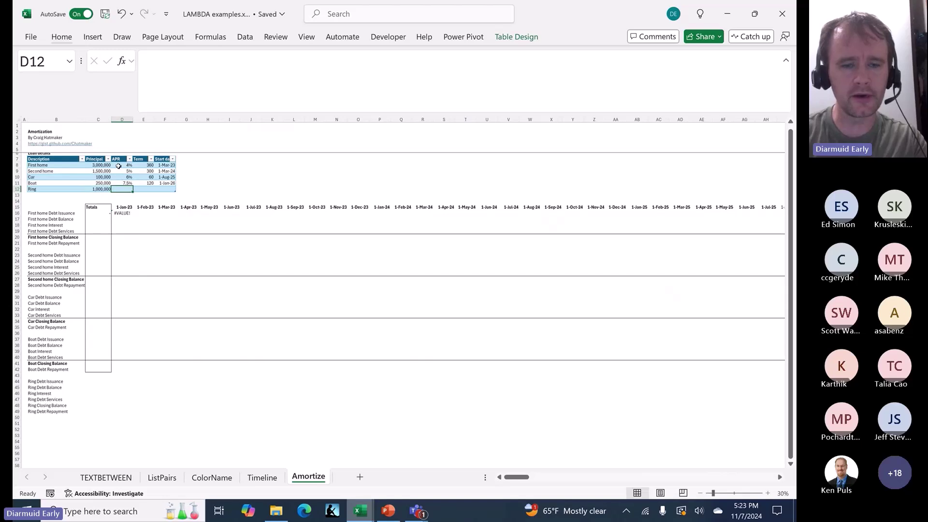
# - Complete the Ring loan with a 25% APR, a term of 12 and the current date, 11/7/2024, as start date
pyautogui.write('205')
pyautogui.press('BackSpace')
pyautogui.press('BackSpace')
pyautogui.write('5')
pyautogui.press('Tab')
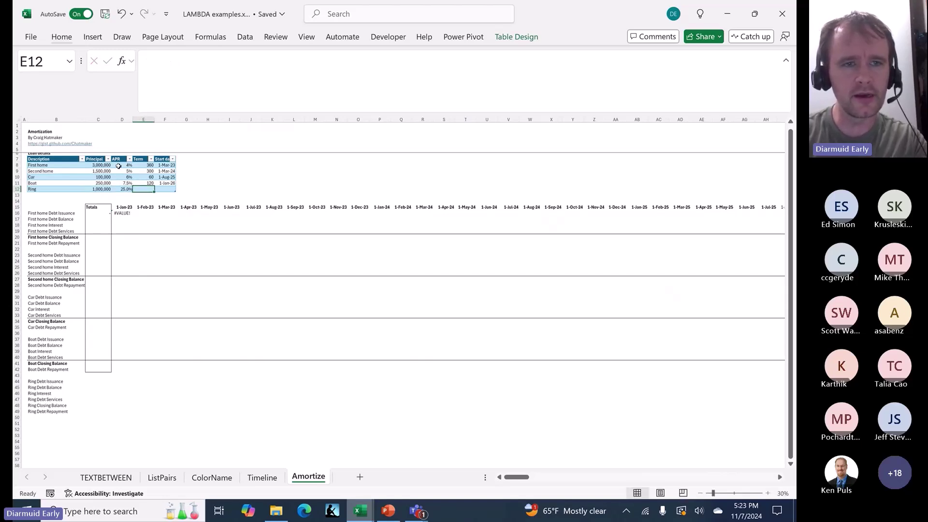
pyautogui.write('12')
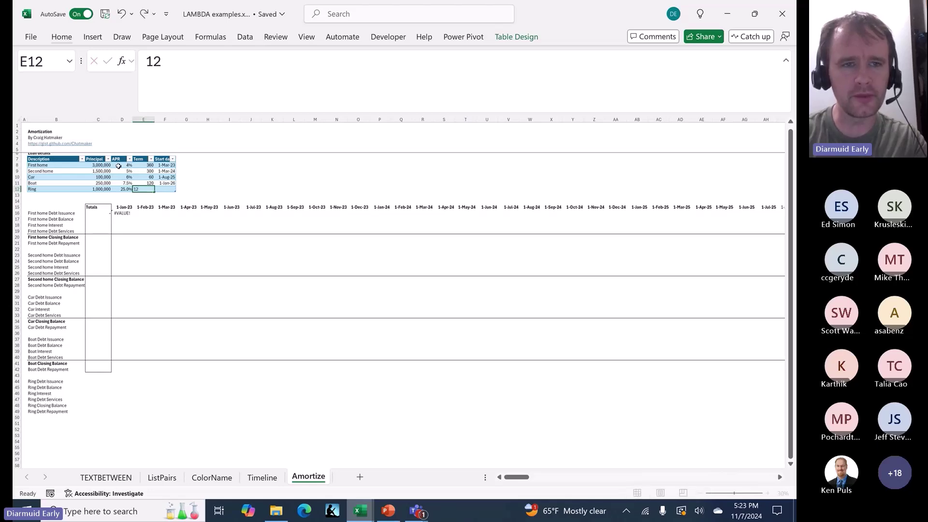
pyautogui.press('Tab')
pyautogui.hotkey('ctrl', ';')
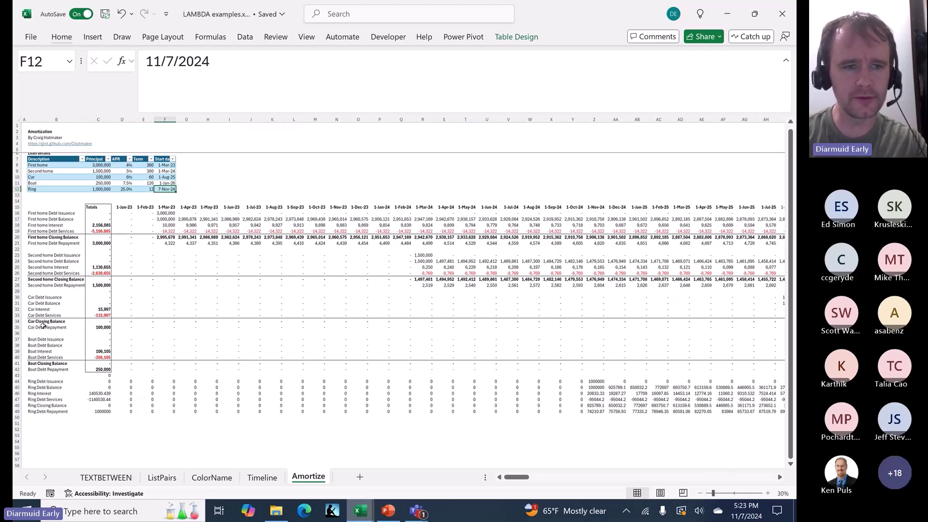
# - Highlight the Boat and Ring row labels in column B to review the schedule's extension
pyautogui.click(36, 344)
pyautogui.press('Up')
pyautogui.hotkey('ctrl', 'shift', 'Down')
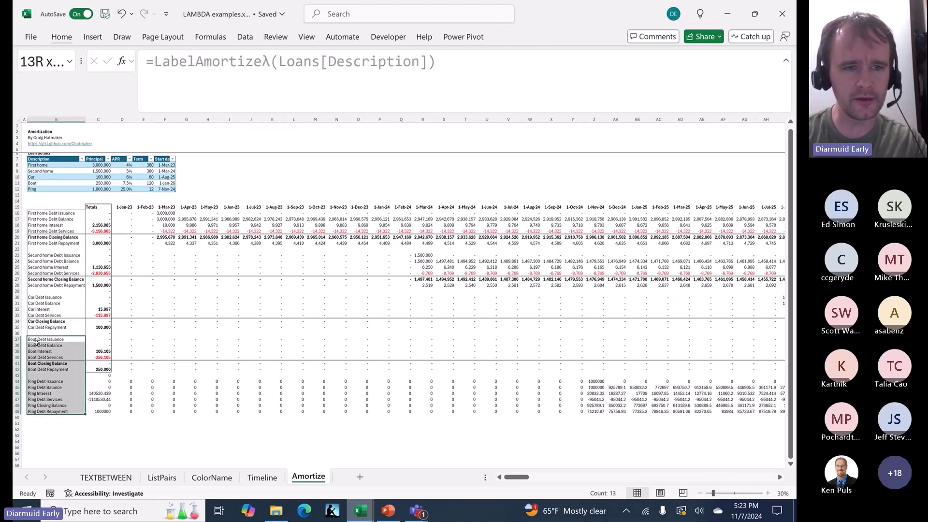
pyautogui.middleClick(261, 389)
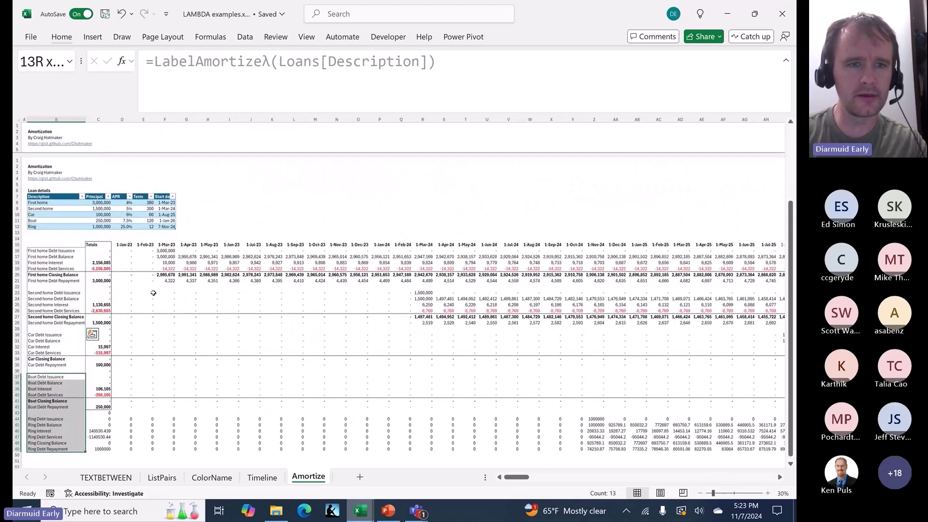
# - Change the Ring loan's start date in F12 to 11/1/2024 and check its schedule rows
pyautogui.middleClick(170, 229)
pyautogui.click(165, 193)
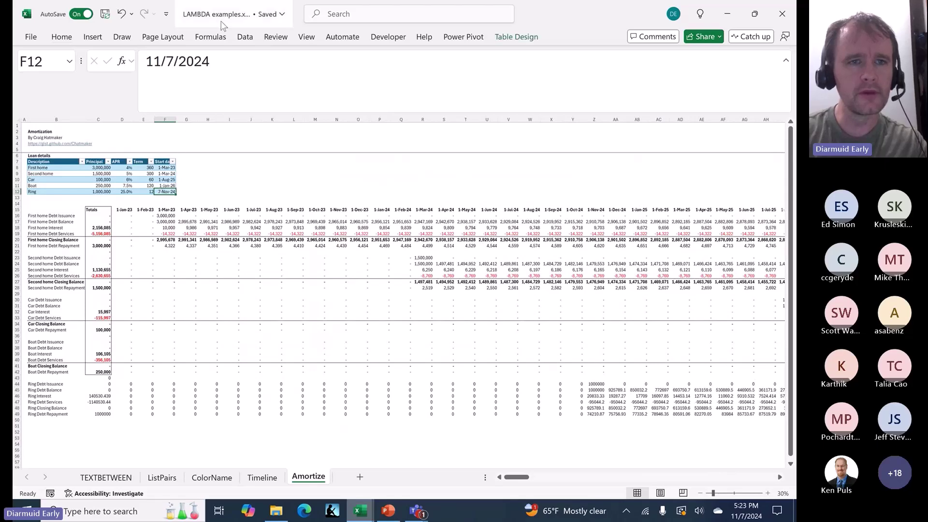
pyautogui.click(168, 58)
pyautogui.press('BackSpace')
pyautogui.write('1')
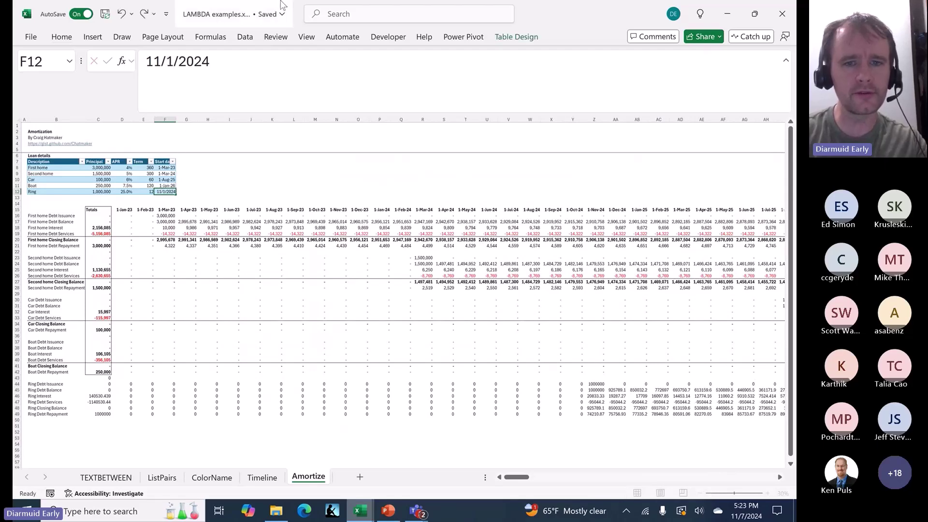
pyautogui.press('Return')
pyautogui.hscroll(4, 323, 329)
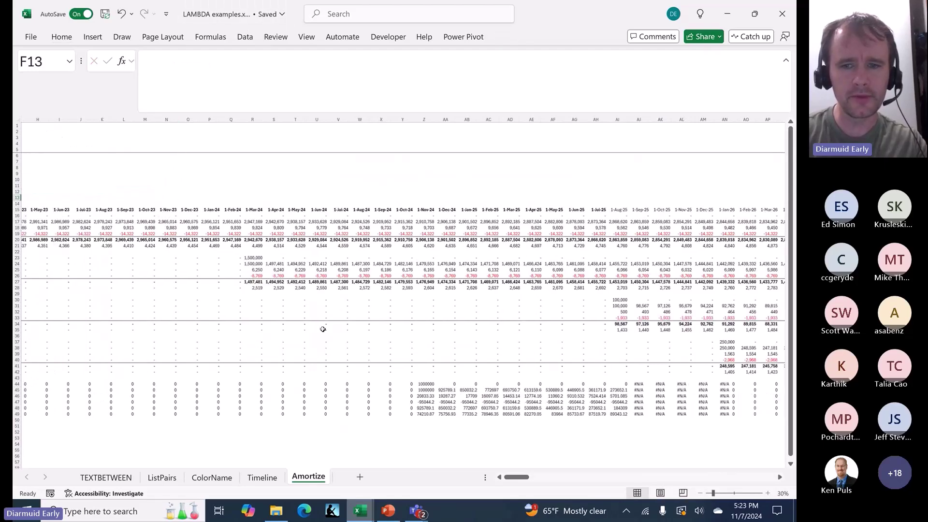
pyautogui.hscroll(-4, 323, 329)
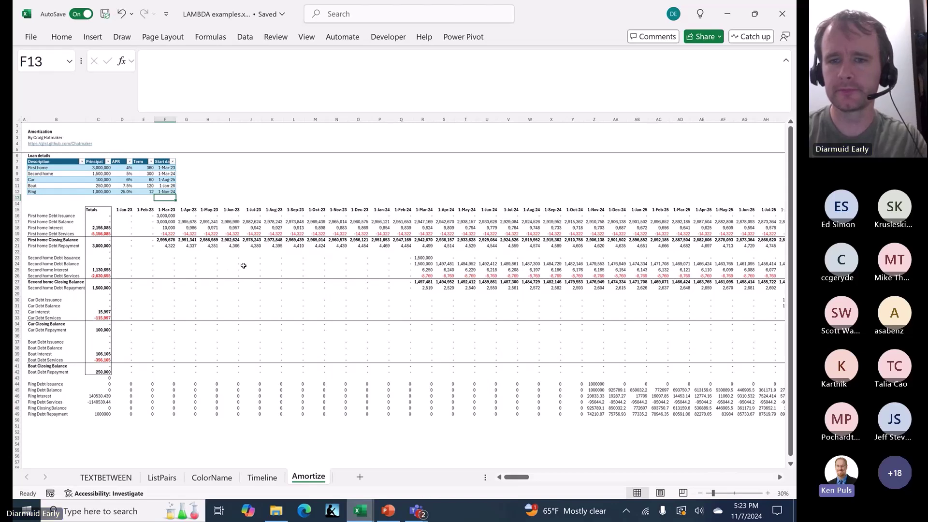
# - Check the totals formula in C16, return to the Timeline sheet and step through the workbook's defined names in the Name Manager
pyautogui.click(99, 215)
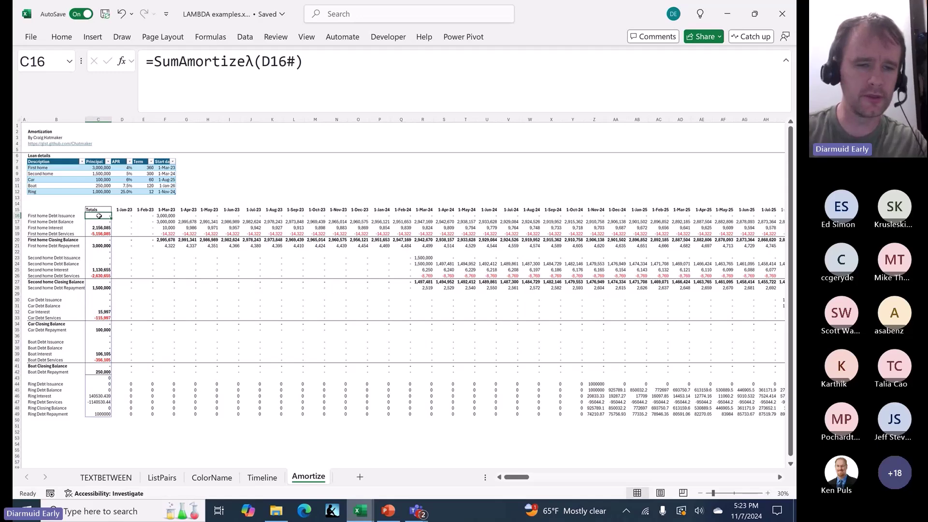
pyautogui.hotkey('ctrl', 'pageup')
pyautogui.hotkey('ctrl', 'F3')
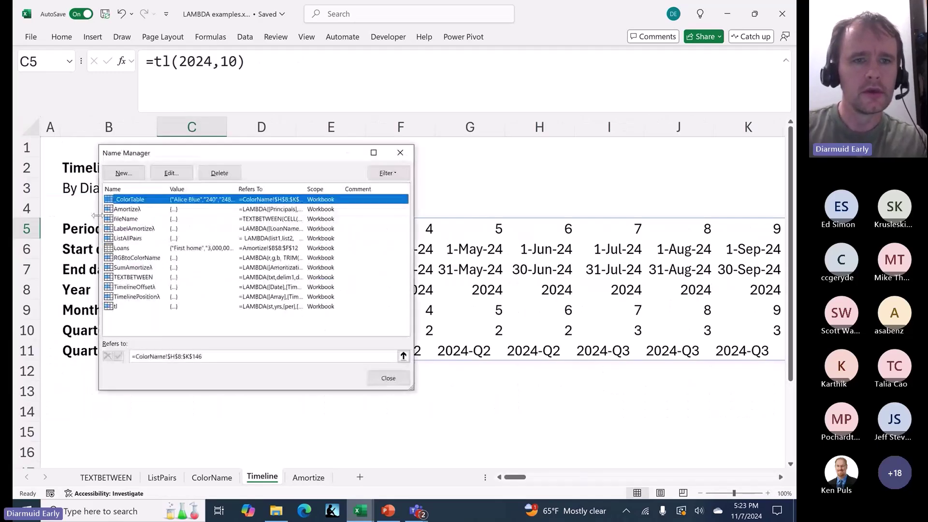
pyautogui.press('Down')
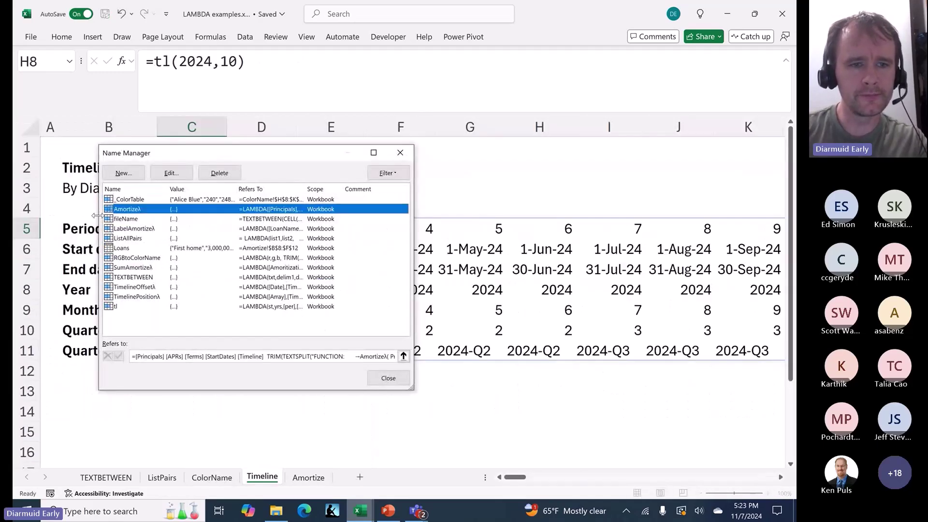
pyautogui.press('Down')
pyautogui.press('Down')
pyautogui.press('Down')
pyautogui.press('Down')
pyautogui.press('Down')
pyautogui.press('Down')
pyautogui.press('Down')
pyautogui.press('Down')
pyautogui.press('Down')
pyautogui.press('Down')
pyautogui.press('Escape')
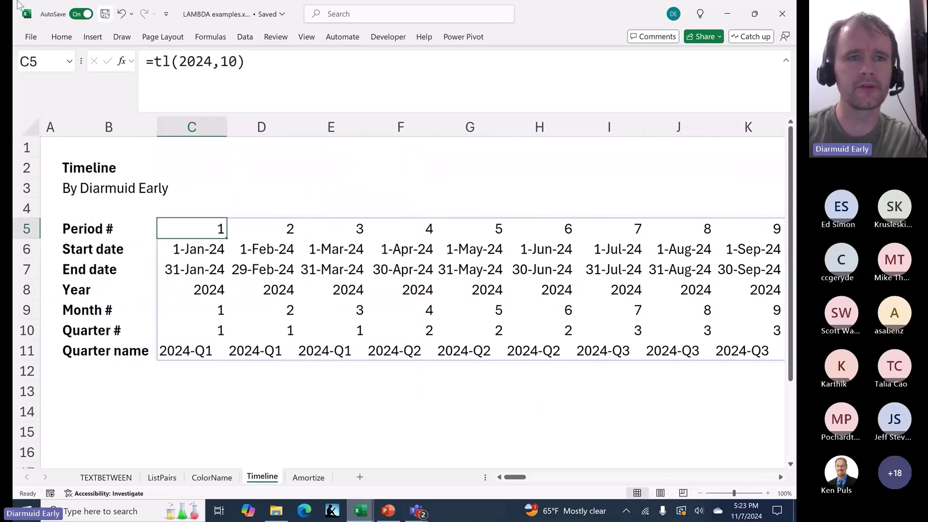
# - Open the Excel Labs add-in and display the workbook's named functions
pyautogui.click(62, 38)
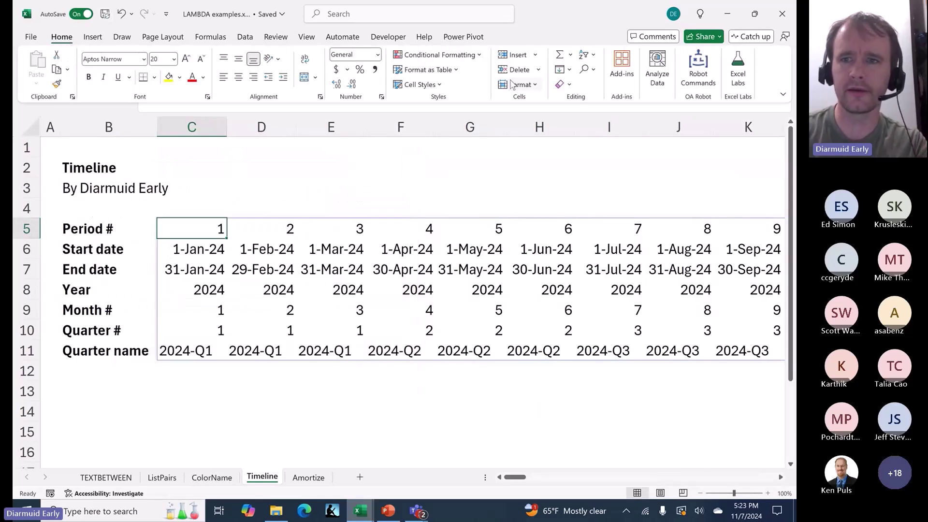
pyautogui.click(737, 68)
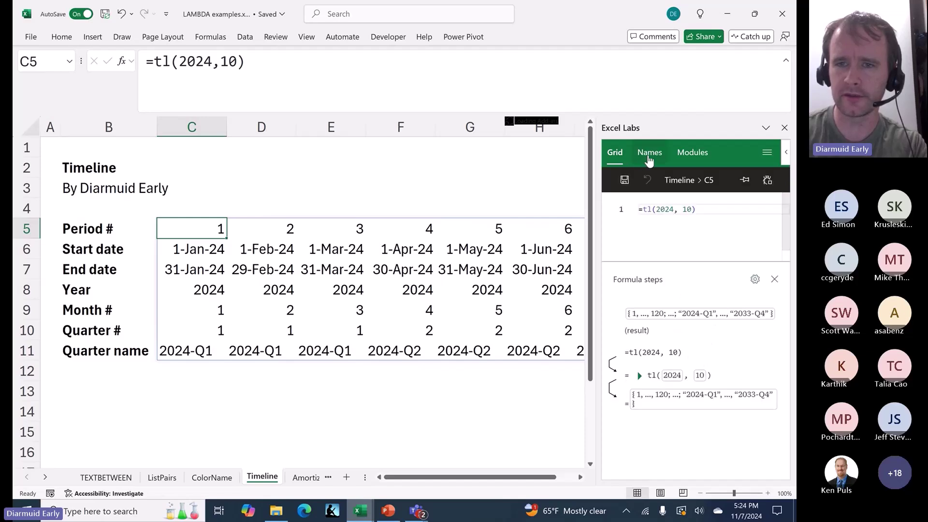
pyautogui.click(649, 154)
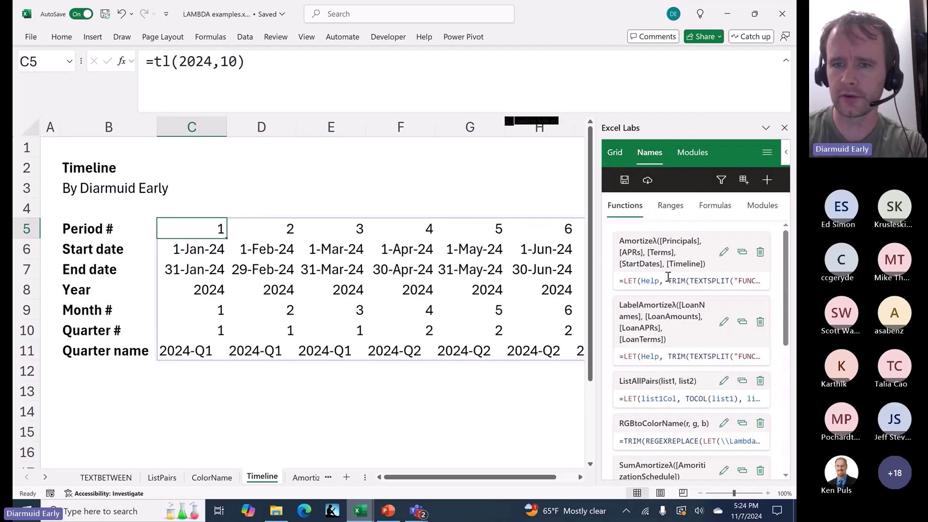
pyautogui.hotkey('alt', 'Tab')
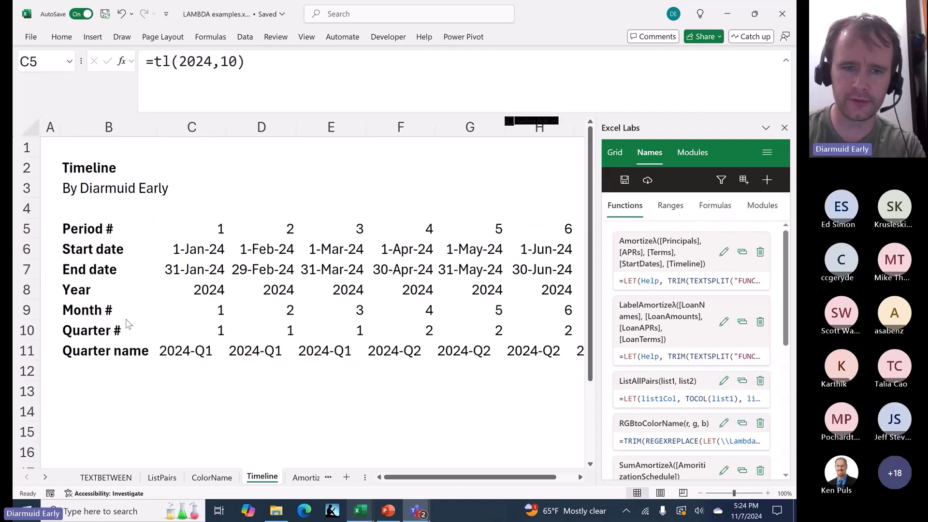
# - Open the tl function's definition for editing, widen the Excel Labs pane and shrink the formula bar to one line
pyautogui.scroll(-10, 645, 359)
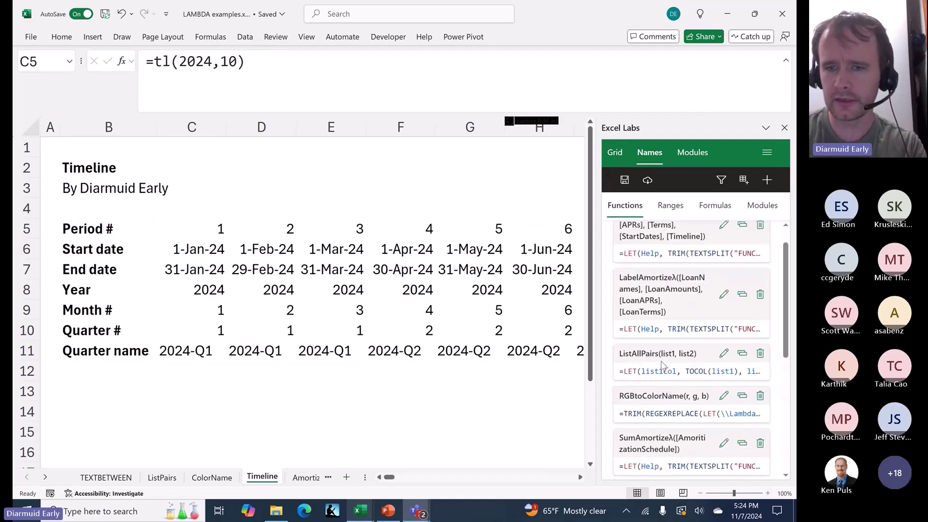
pyautogui.click(724, 419)
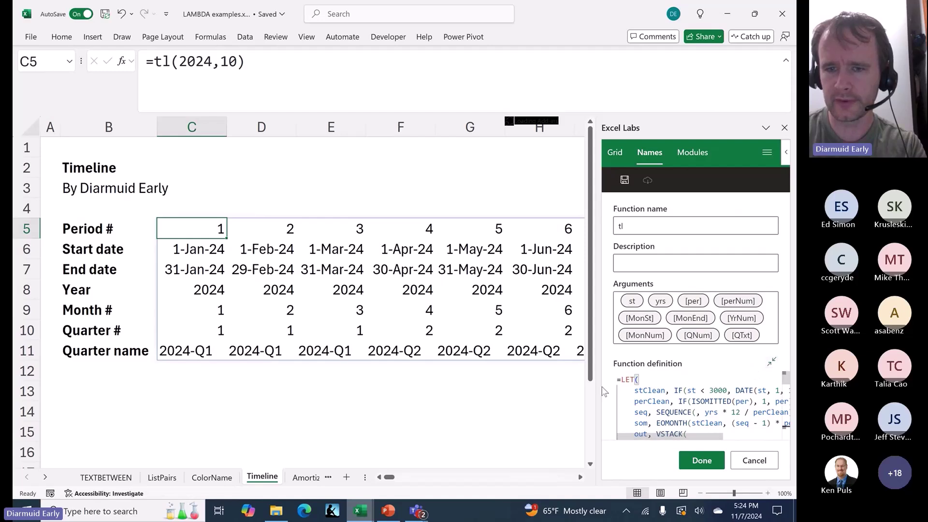
pyautogui.moveTo(596, 384); pyautogui.dragTo(377, 381)
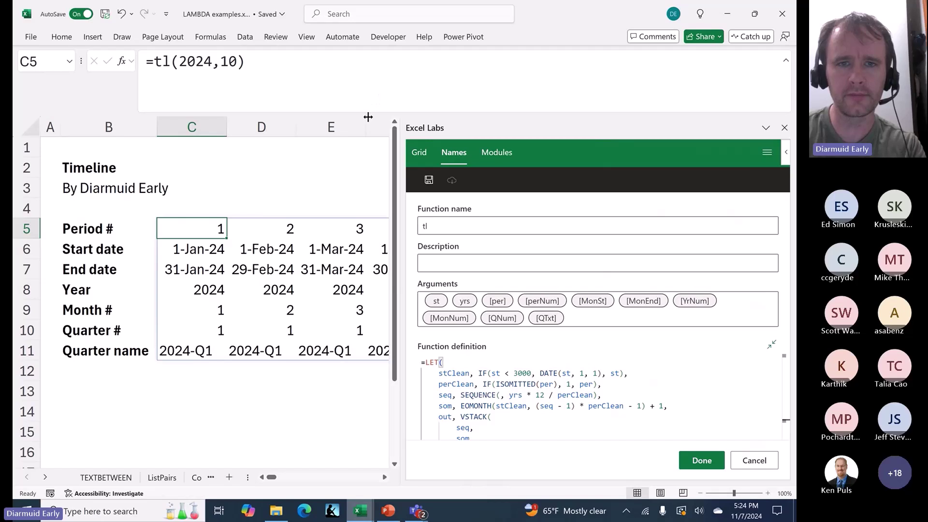
pyautogui.moveTo(367, 116); pyautogui.dragTo(358, 56)
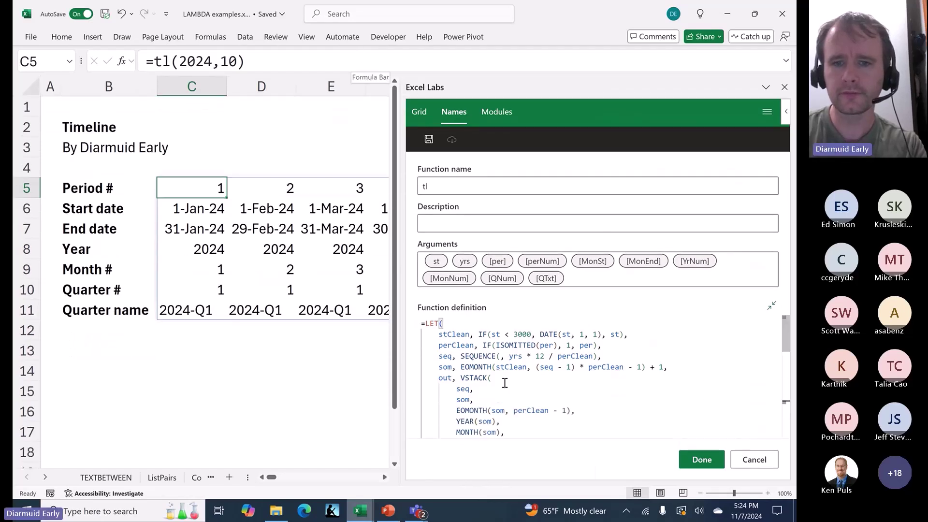
# - Highlight the LET function, the stClean name and its full IF expression in the tl definition
pyautogui.doubleClick(448, 334)
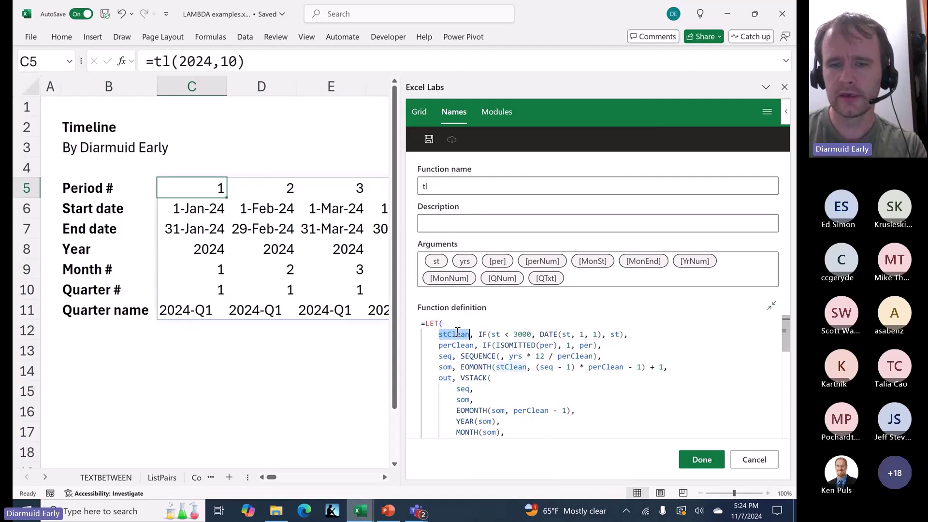
pyautogui.doubleClick(430, 323)
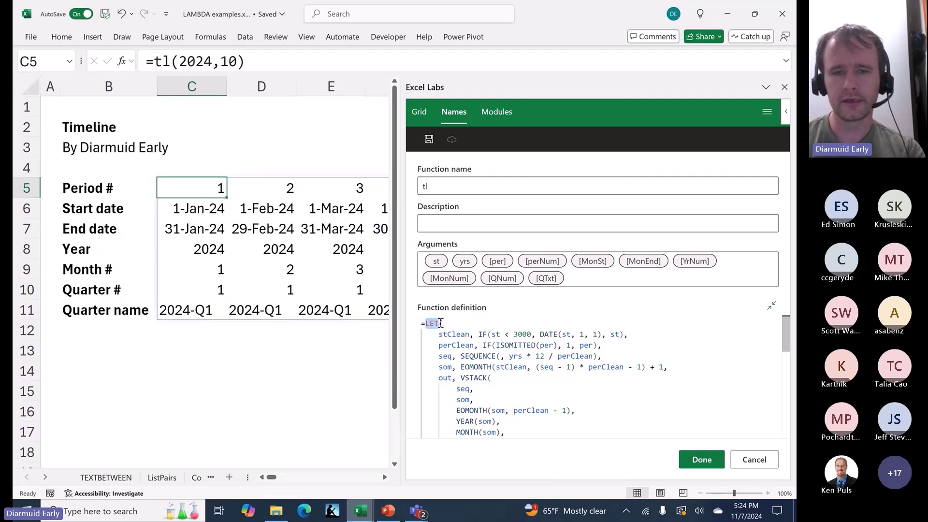
pyautogui.doubleClick(453, 334)
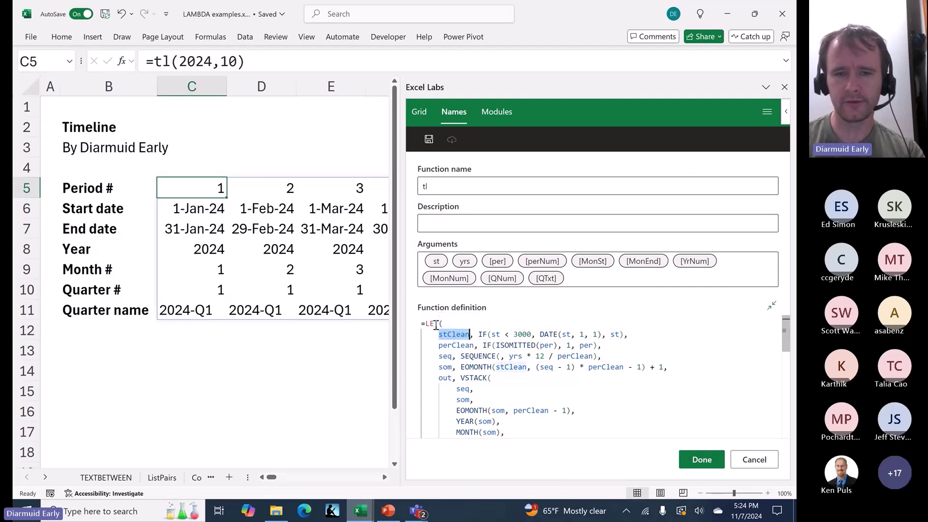
pyautogui.doubleClick(454, 335)
pyautogui.moveTo(479, 334); pyautogui.dragTo(626, 333)
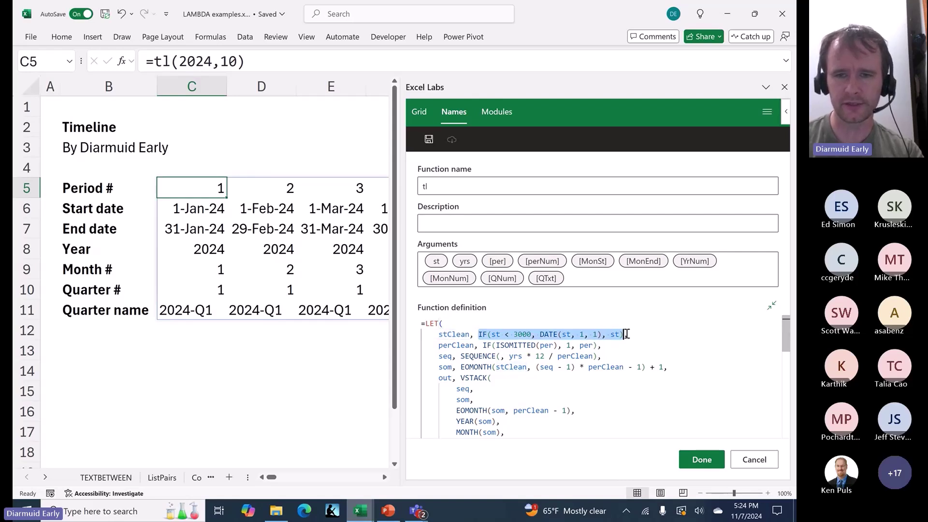
# - Examine the parts of the stClean expression: the 3000 threshold, DATE(st, 1, 1) and the st fallback
pyautogui.click(522, 335)
pyautogui.doubleClick(513, 334)
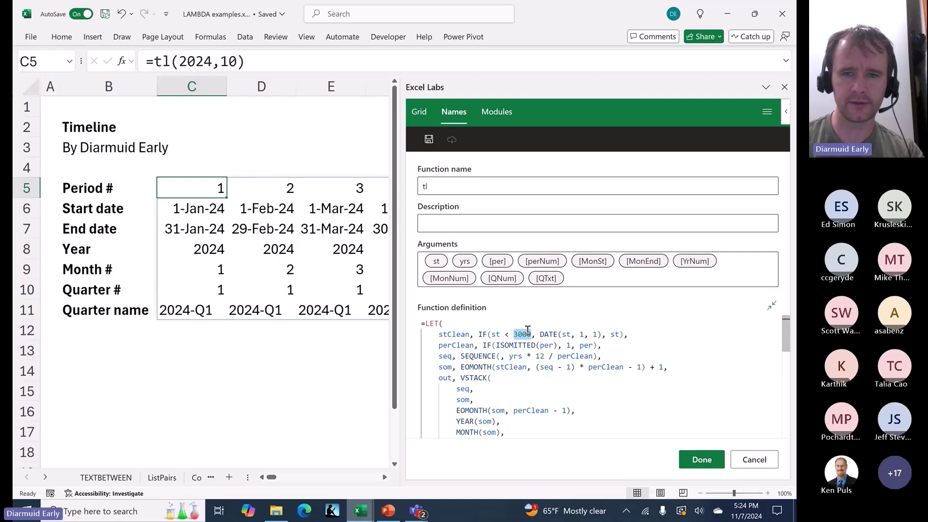
pyautogui.doubleClick(548, 335)
pyautogui.moveTo(564, 335); pyautogui.dragTo(603, 334)
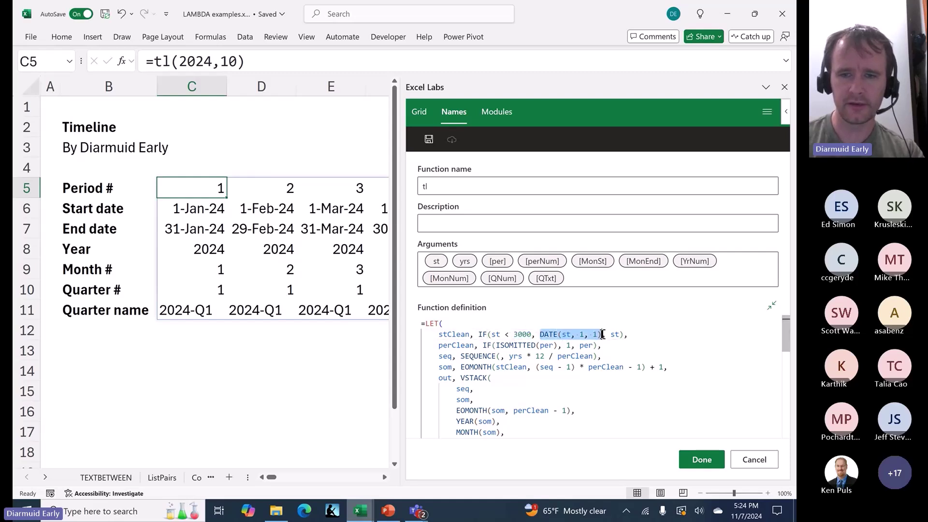
pyautogui.doubleClick(566, 334)
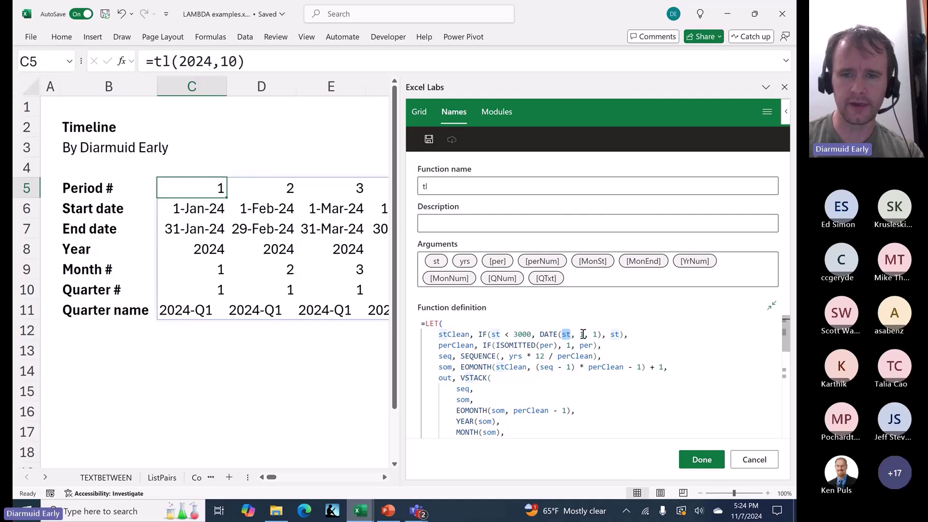
pyautogui.doubleClick(615, 334)
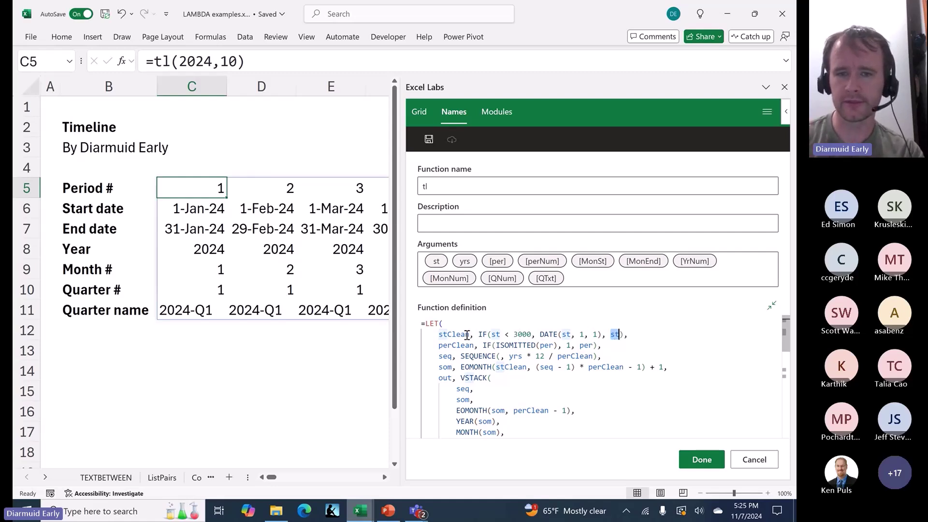
pyautogui.moveTo(540, 334); pyautogui.dragTo(602, 334)
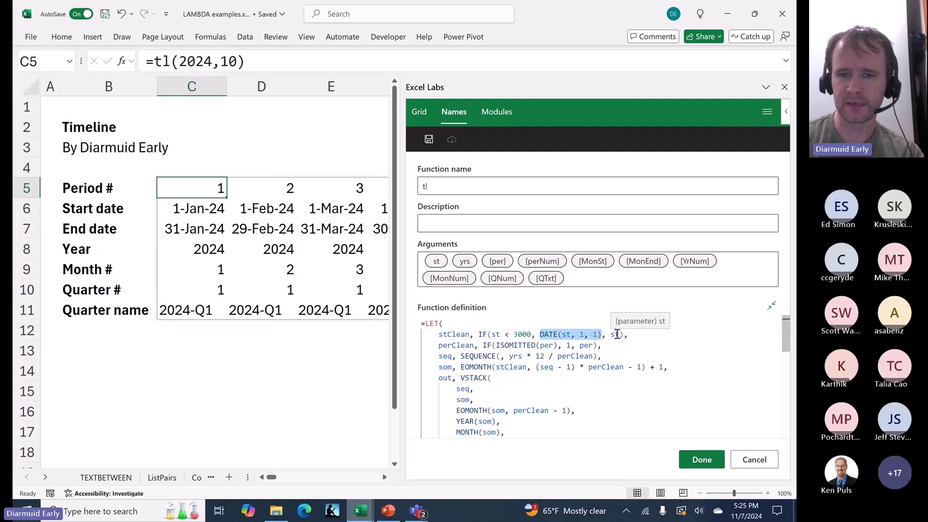
pyautogui.click(617, 335)
# - Examine the perClean line's ISOMITTED(per) test and the period count yrs * 12 / perClean in the seq line
pyautogui.doubleClick(454, 344)
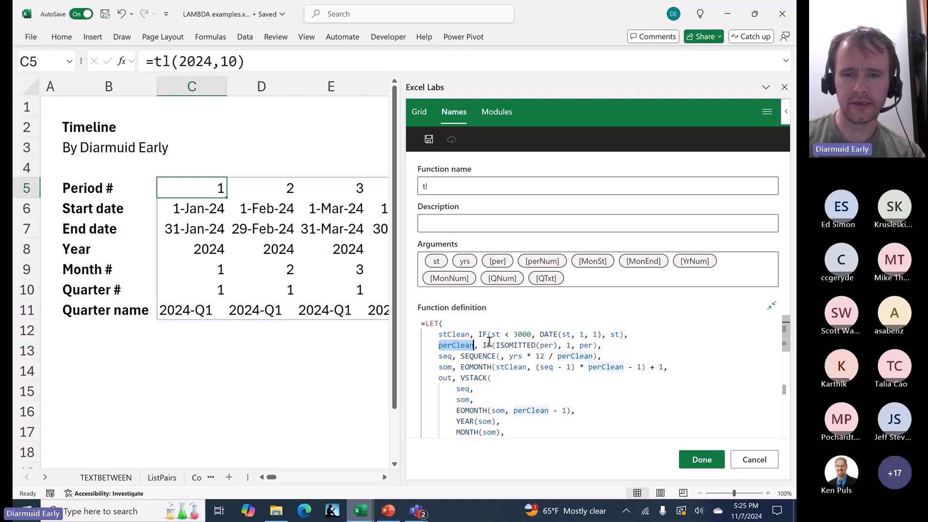
pyautogui.moveTo(497, 346); pyautogui.dragTo(557, 346)
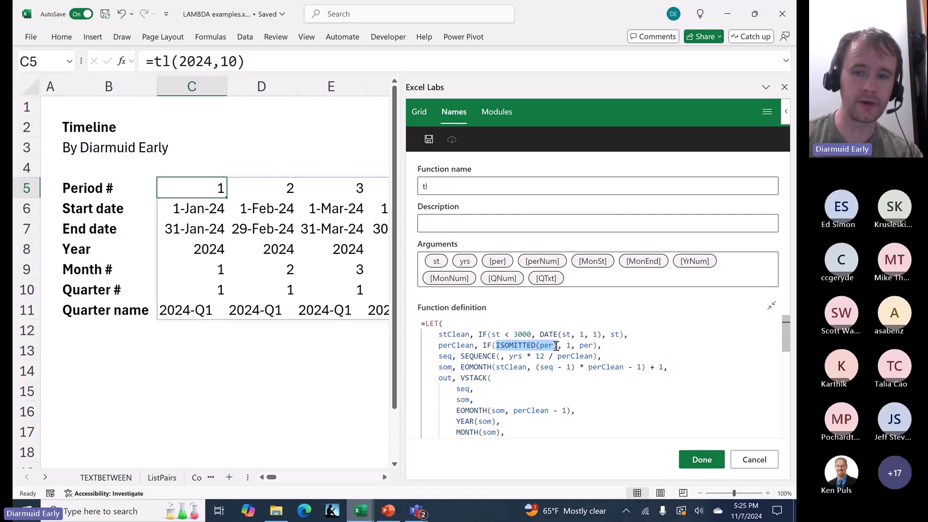
pyautogui.click(562, 345)
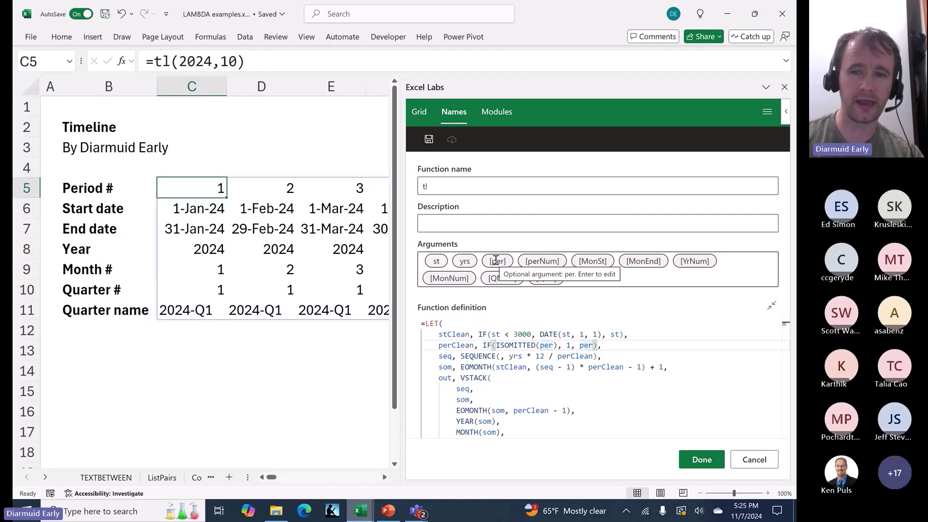
pyautogui.click(457, 356)
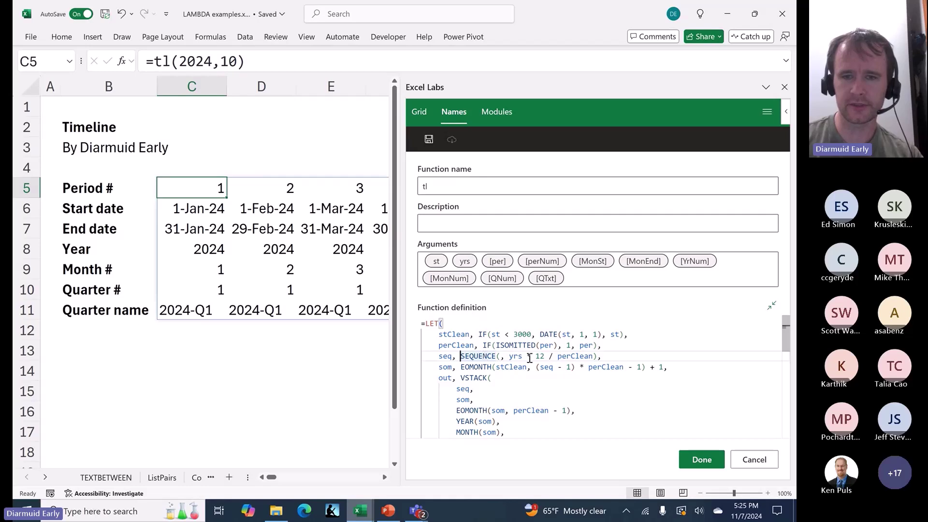
pyautogui.moveTo(510, 356); pyautogui.dragTo(593, 356)
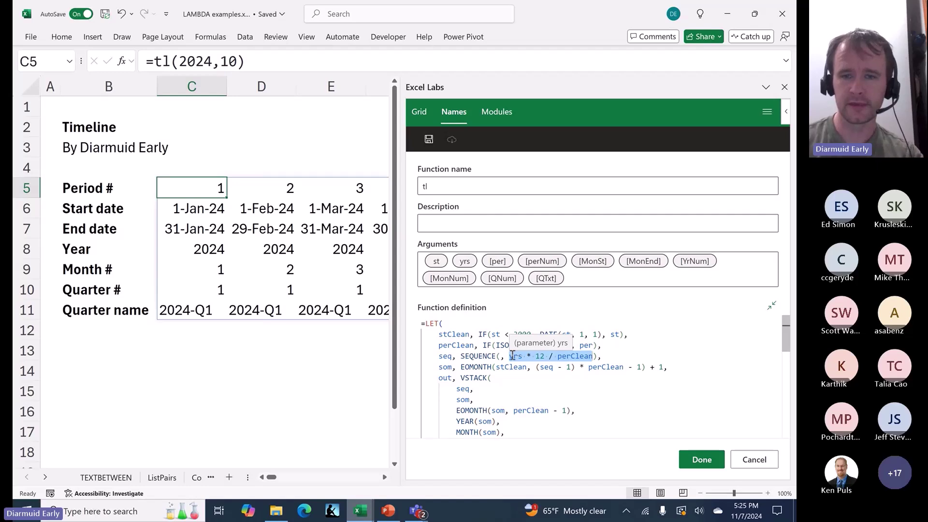
# - Examine the som line's EOMONTH calculation, including its stClean and perClean arguments, and highlight the whole expression
pyautogui.click(444, 368)
pyautogui.click(478, 367)
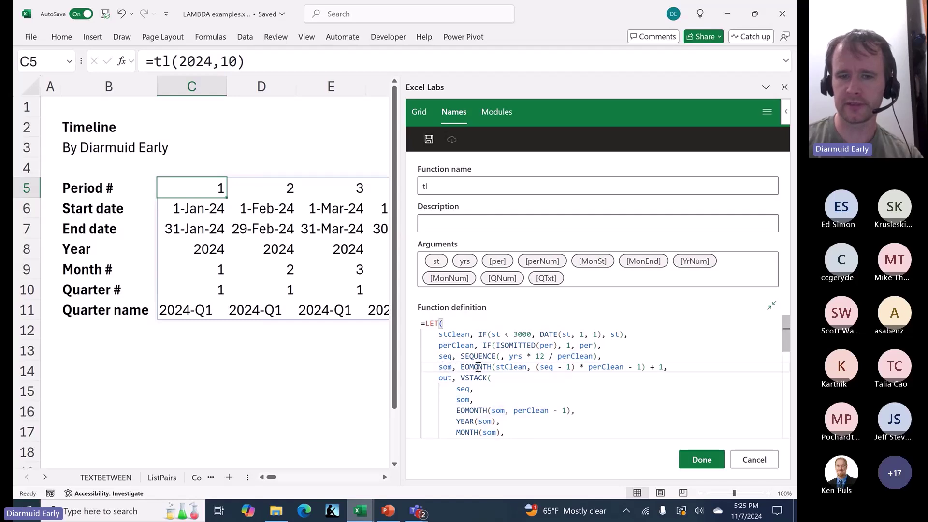
pyautogui.moveTo(476, 368)
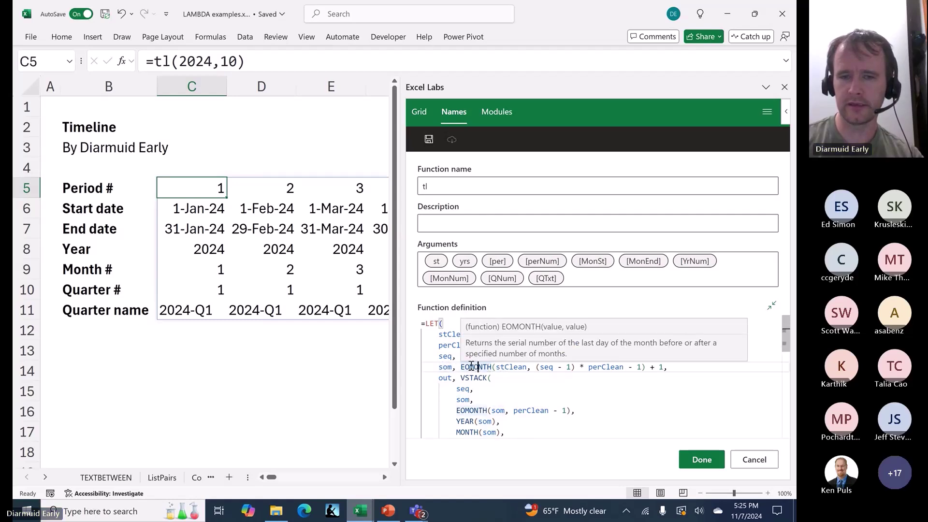
pyautogui.click(504, 367)
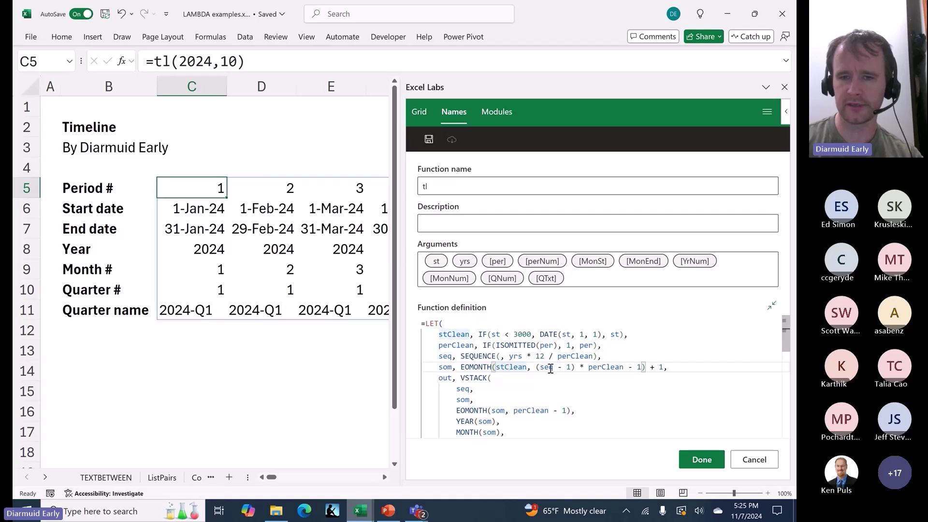
pyautogui.click(611, 367)
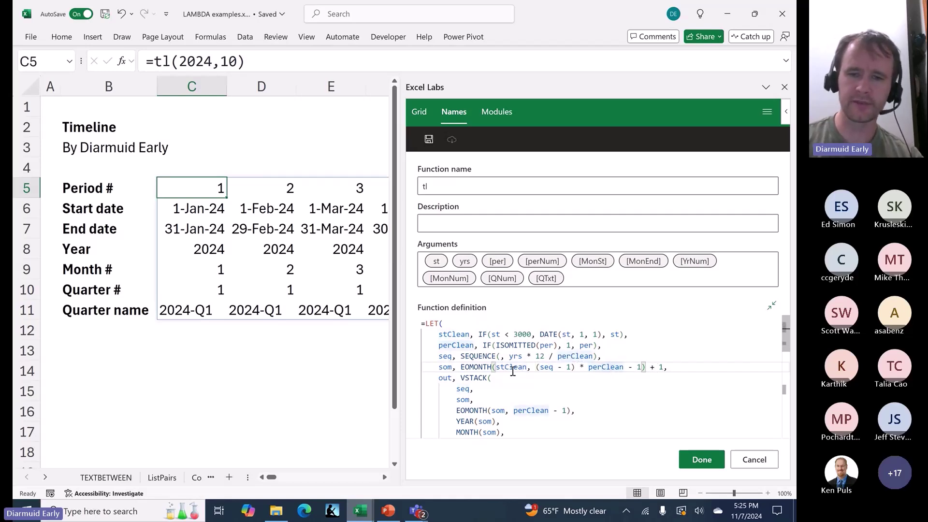
pyautogui.moveTo(458, 367); pyautogui.dragTo(663, 366)
# - Review the rows stacked in the out variable, from seq and som through the year, month and quarter expressions
pyautogui.scroll(-2, 505, 394)
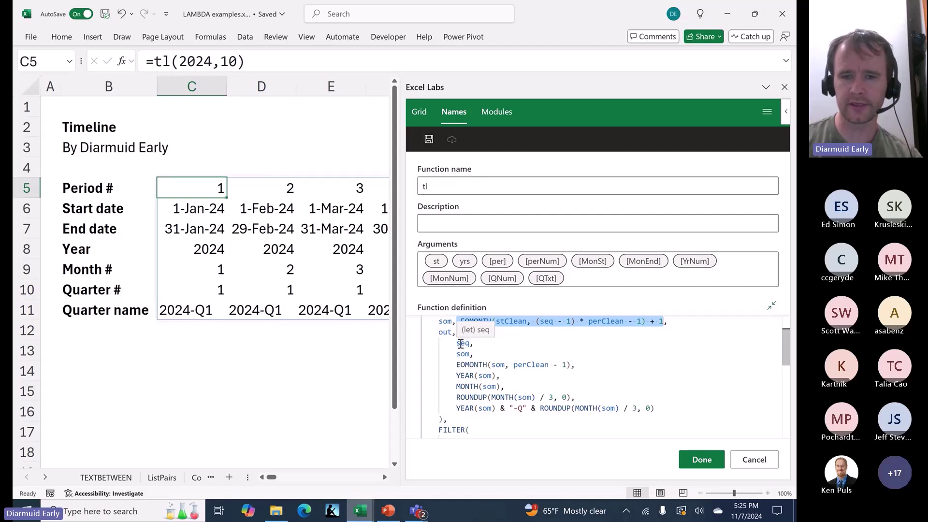
pyautogui.click(462, 343)
pyautogui.click(462, 356)
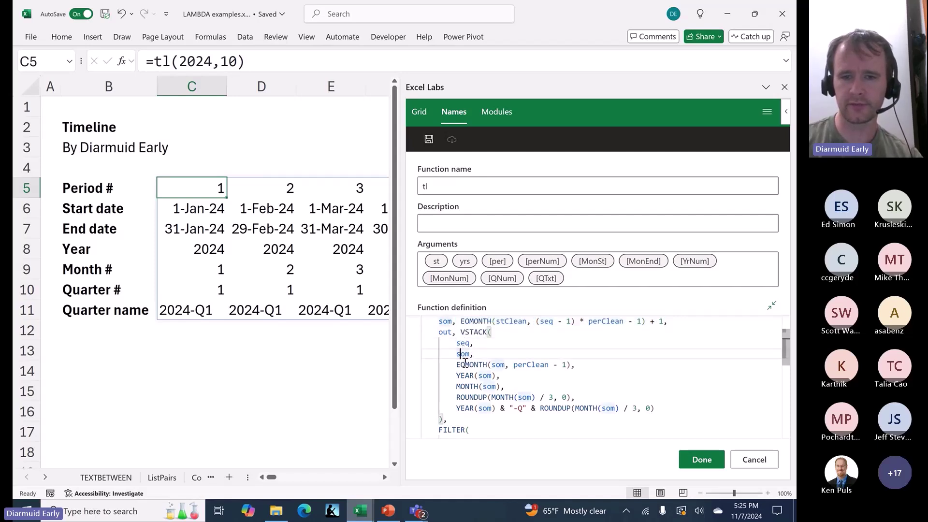
pyautogui.moveTo(469, 364); pyautogui.dragTo(552, 363)
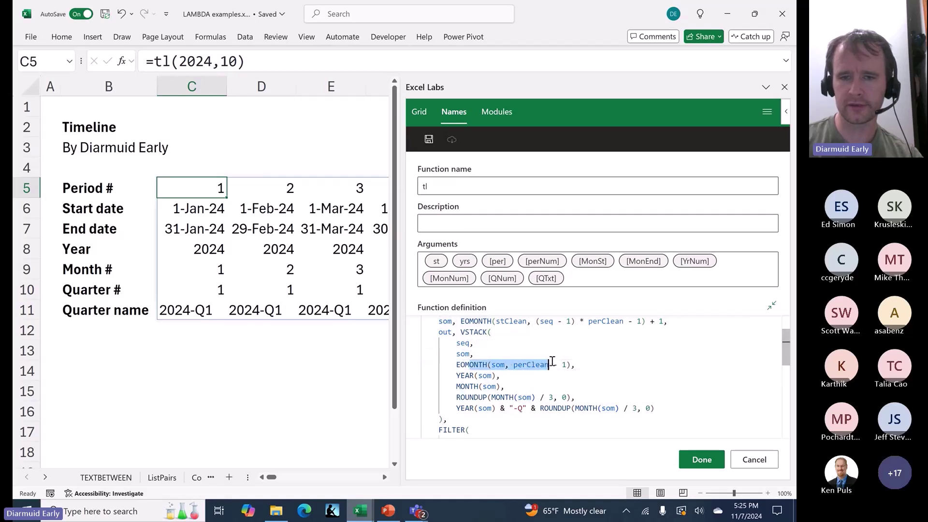
pyautogui.click(460, 378)
pyautogui.doubleClick(481, 375)
pyautogui.click(461, 387)
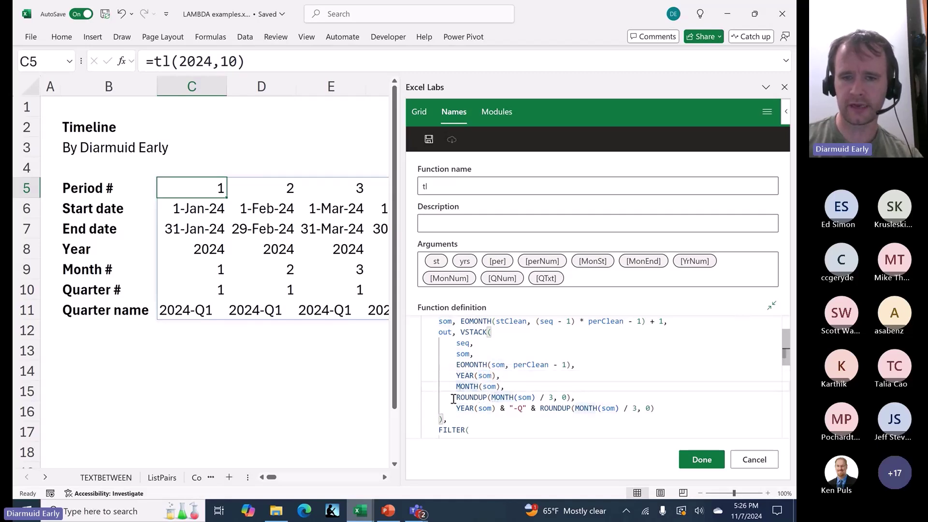
pyautogui.moveTo(457, 398); pyautogui.dragTo(571, 397)
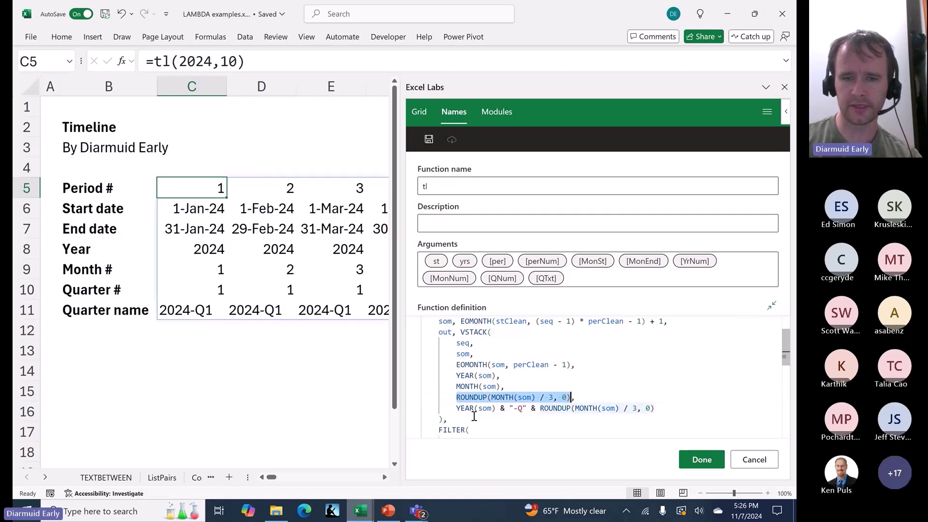
pyautogui.moveTo(457, 408); pyautogui.dragTo(647, 406)
# - Examine the closing FILTER of out and the VSTACK of include flags, highlighting perNum
pyautogui.scroll(-3, 514, 379)
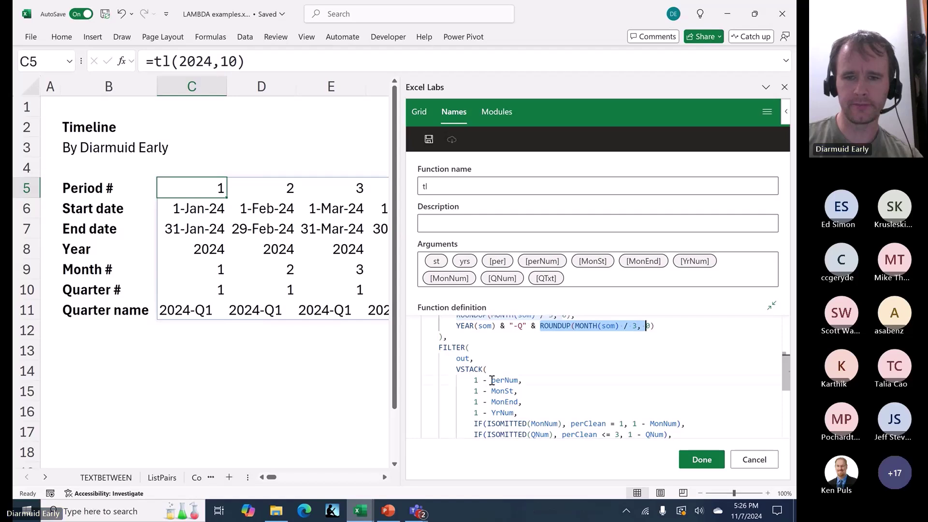
pyautogui.click(491, 381)
pyautogui.scroll(-2, 485, 385)
pyautogui.scroll(-1, 484, 385)
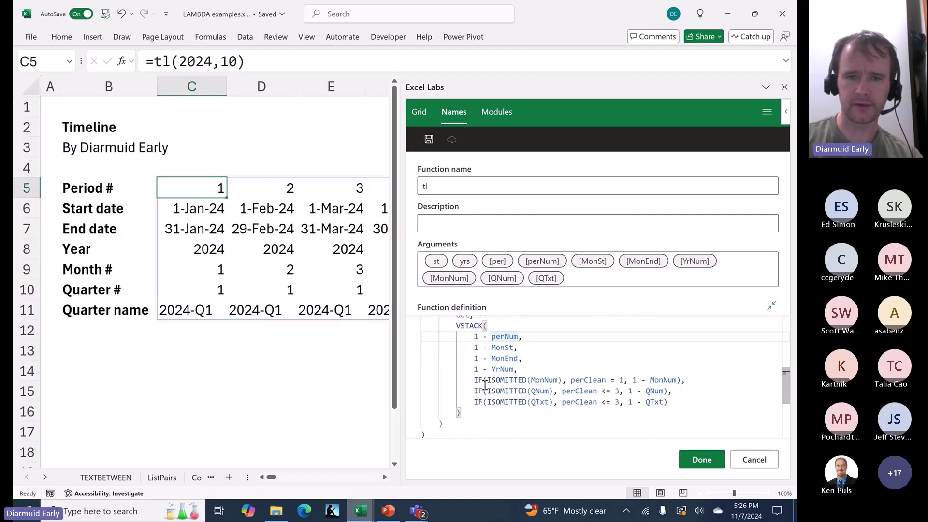
pyautogui.scroll(1, 485, 386)
pyautogui.doubleClick(503, 346)
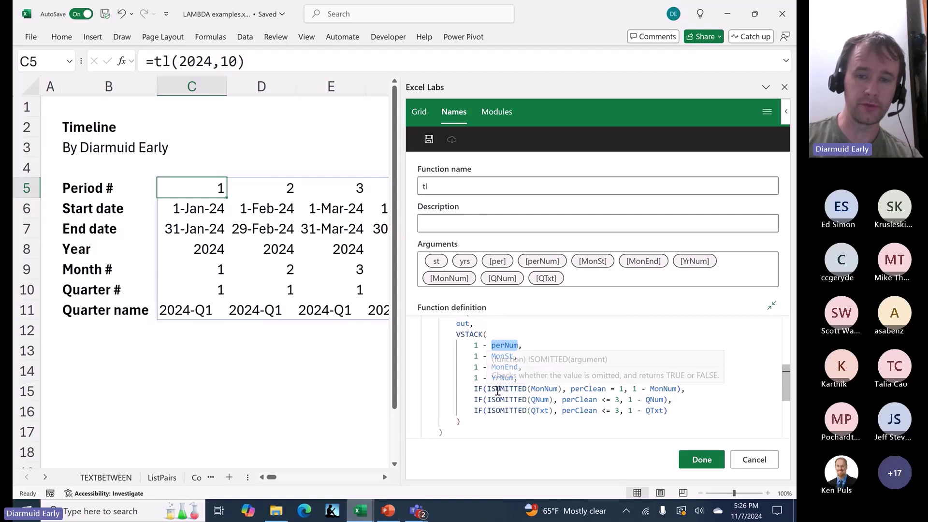
pyautogui.scroll(-1, 490, 384)
pyautogui.scroll(2, 489, 386)
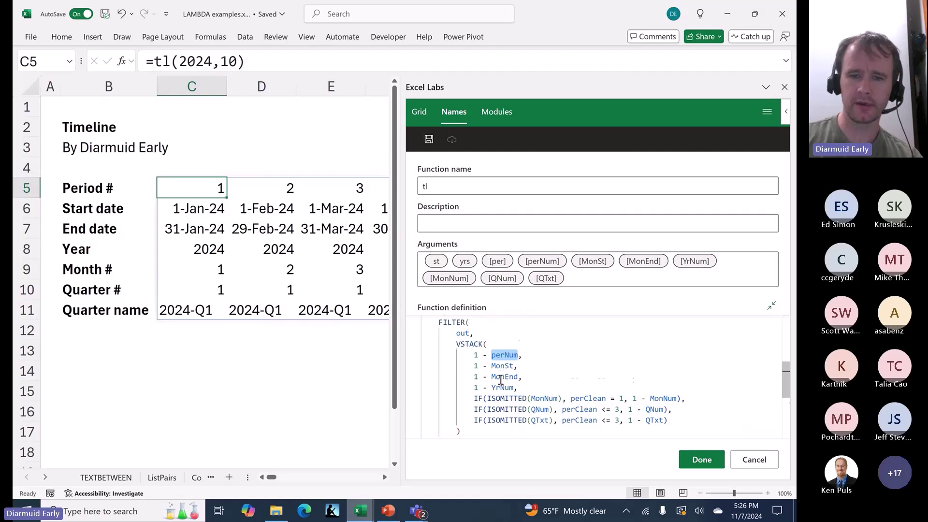
pyautogui.scroll(-1, 501, 379)
pyautogui.scroll(1, 491, 415)
pyautogui.scroll(2, 512, 353)
pyautogui.scroll(-2, 512, 353)
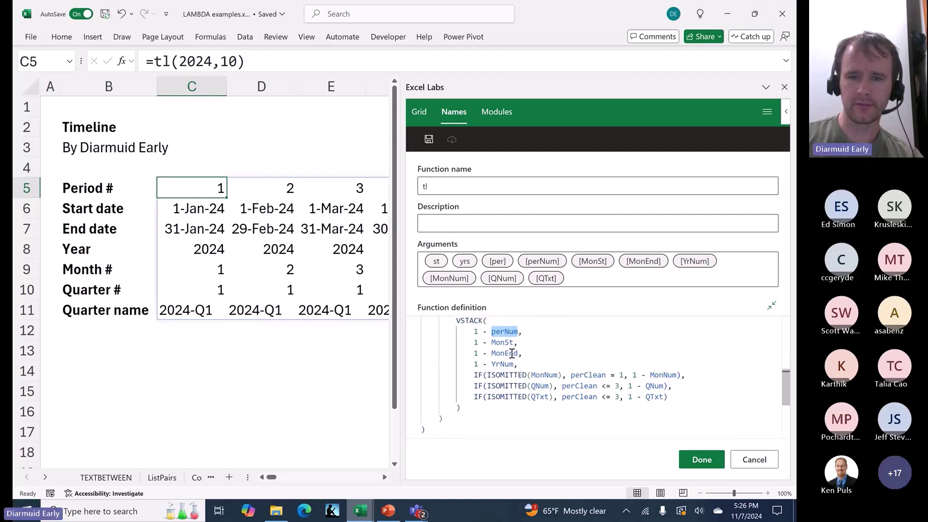
# - Examine the ISOMITTED conditions for MonNum, QNum and QTxt, highlighting the QNum test against perClean
pyautogui.moveTo(473, 376); pyautogui.dragTo(554, 386)
pyautogui.click(544, 385)
pyautogui.click(544, 396)
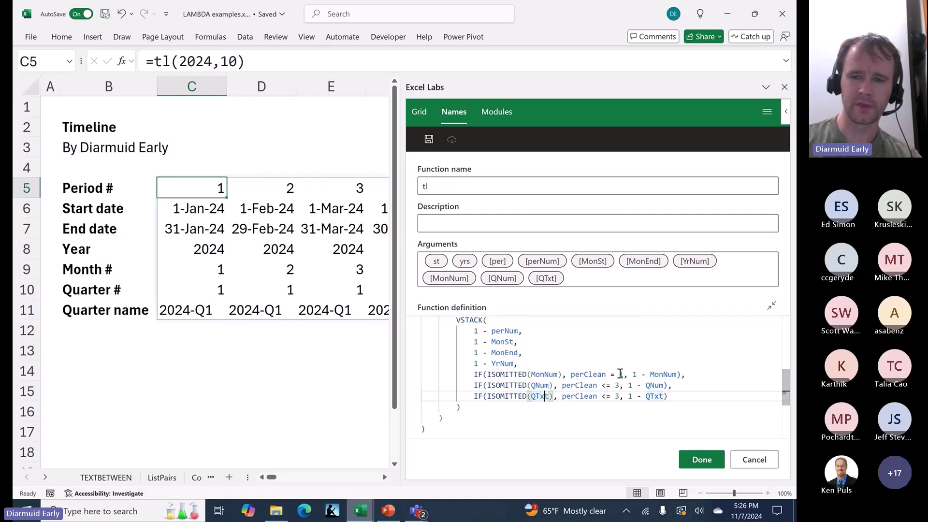
pyautogui.click(561, 375)
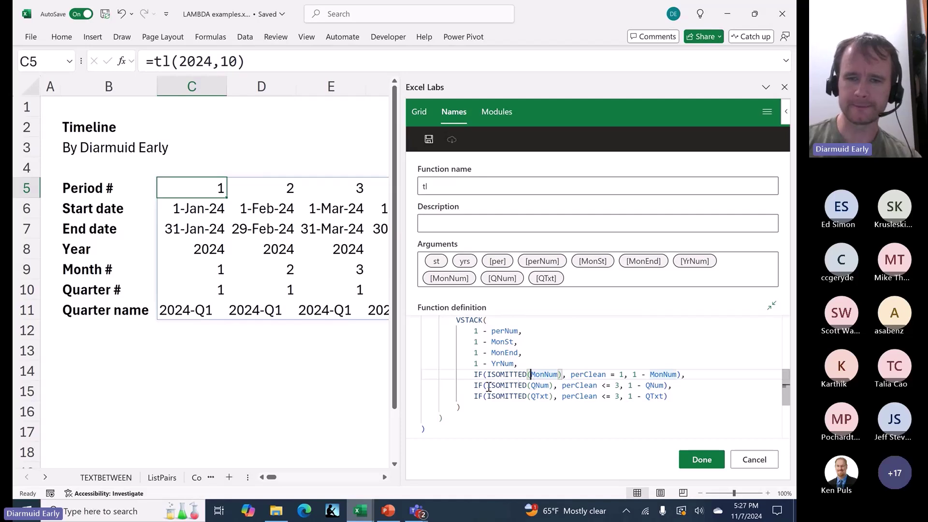
pyautogui.moveTo(475, 385); pyautogui.dragTo(607, 386)
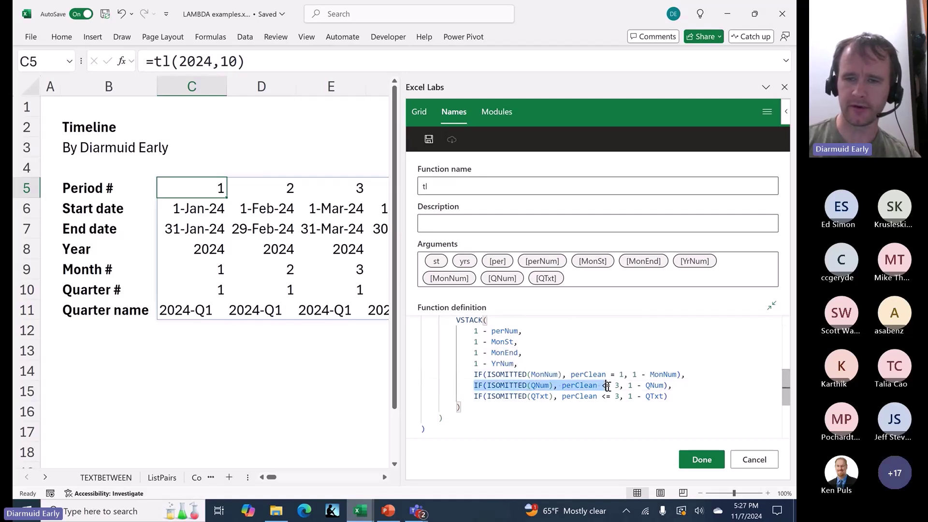
# - Review the tl definition from its closing ISOMITTED conditions back up to the opening LET, and close the Excel Labs pane
pyautogui.click(612, 386)
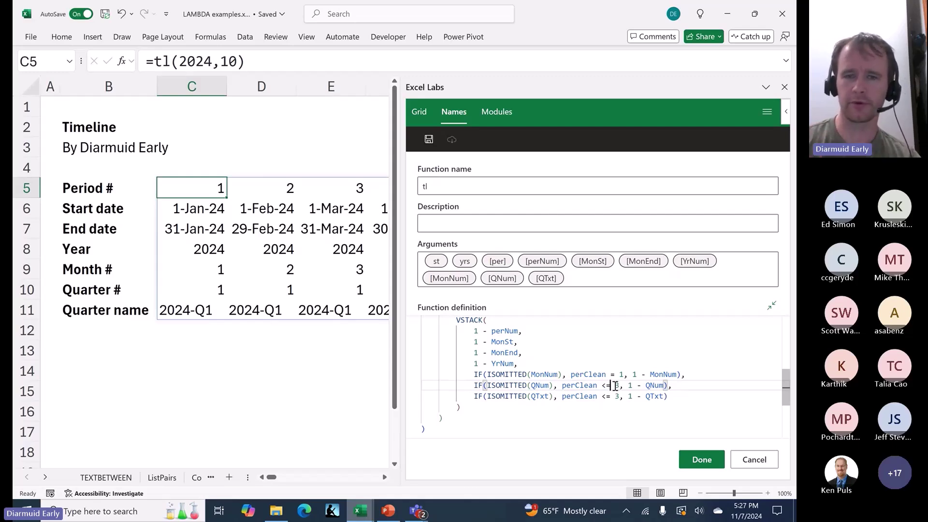
pyautogui.scroll(10, 528, 366)
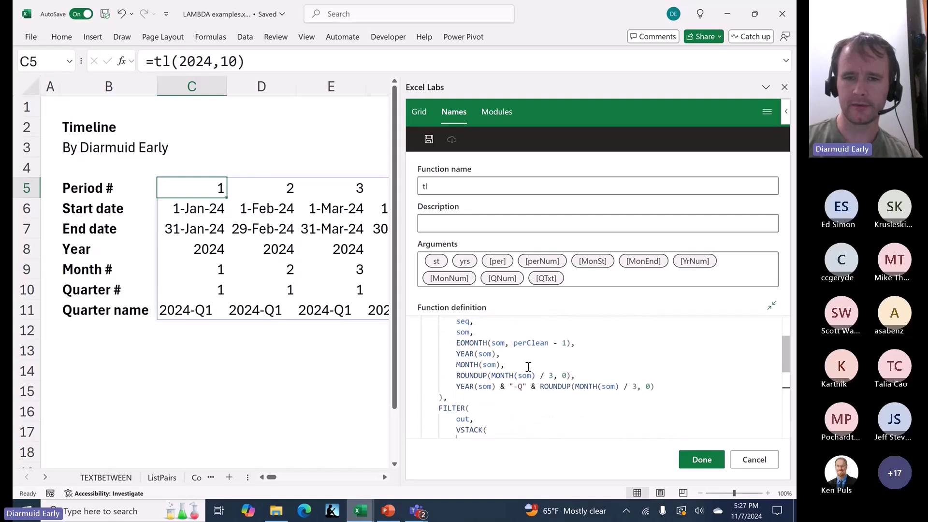
pyautogui.scroll(-10, 528, 367)
pyautogui.scroll(5, 528, 366)
pyautogui.scroll(-5, 529, 367)
pyautogui.scroll(2, 529, 366)
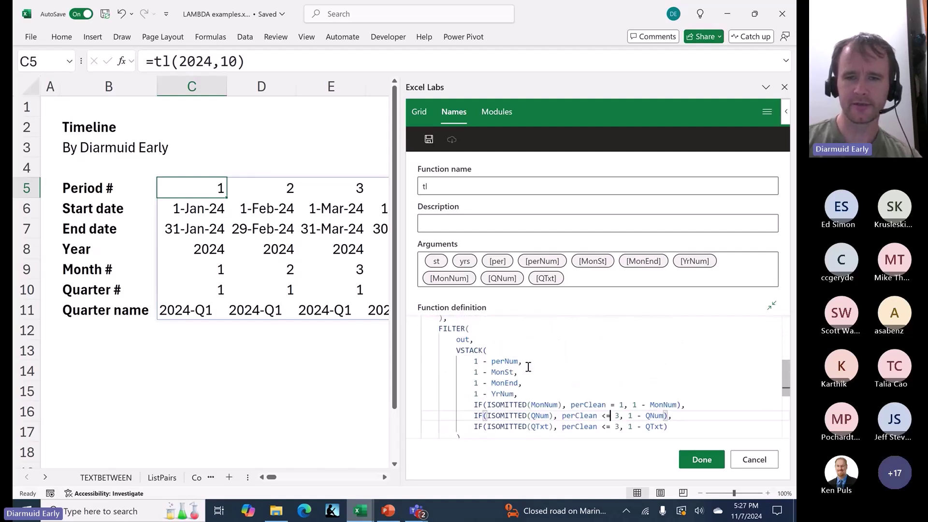
pyautogui.scroll(8, 529, 366)
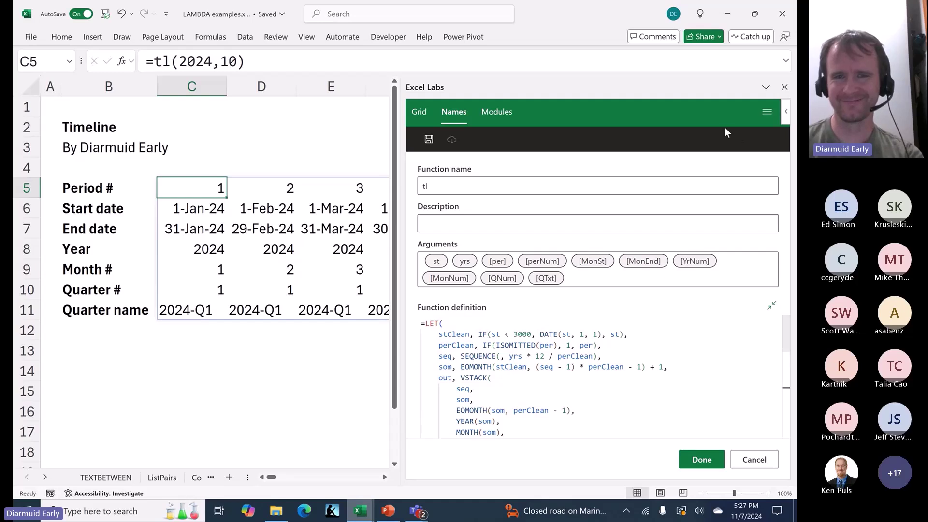
pyautogui.click(785, 88)
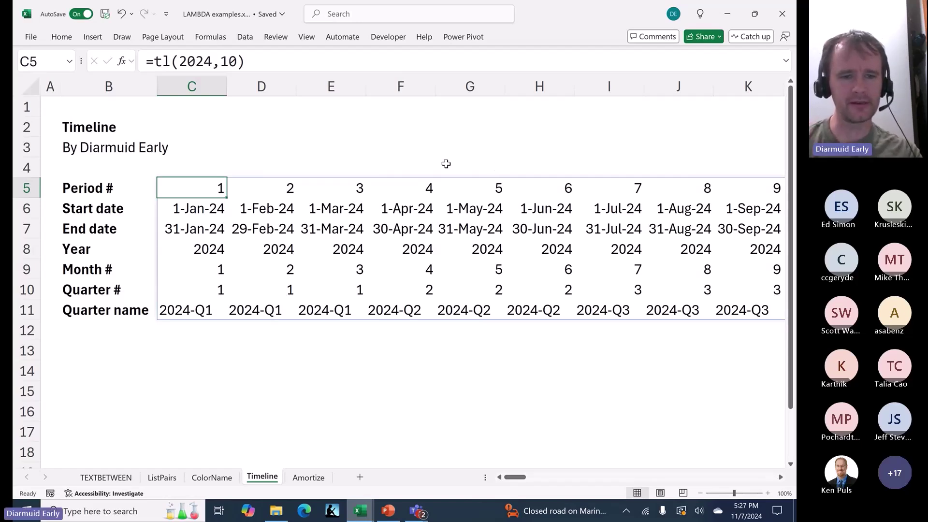
# - Look back over the Timeline, ColorName and ListPairs example sheets and go to the TEXTBETWEEN sheet
pyautogui.moveTo(93, 368); pyautogui.dragTo(784, 287)
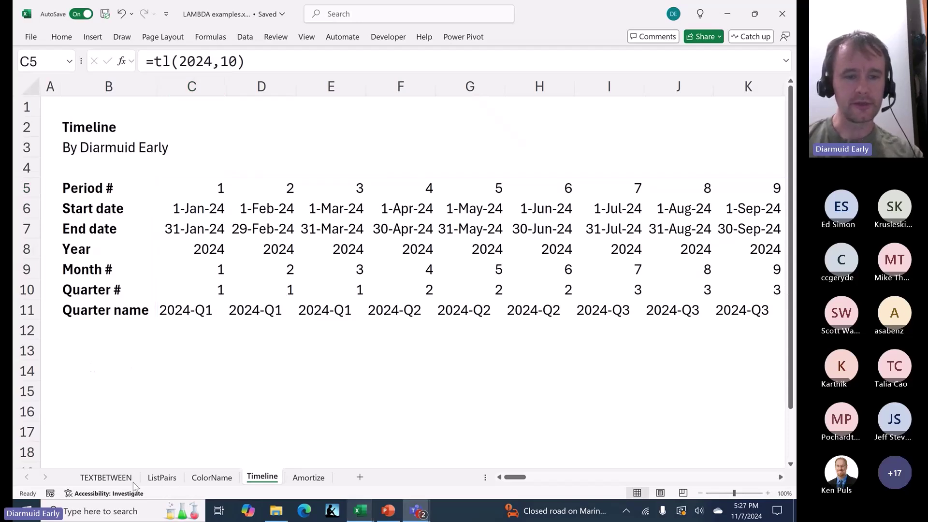
pyautogui.click(111, 480)
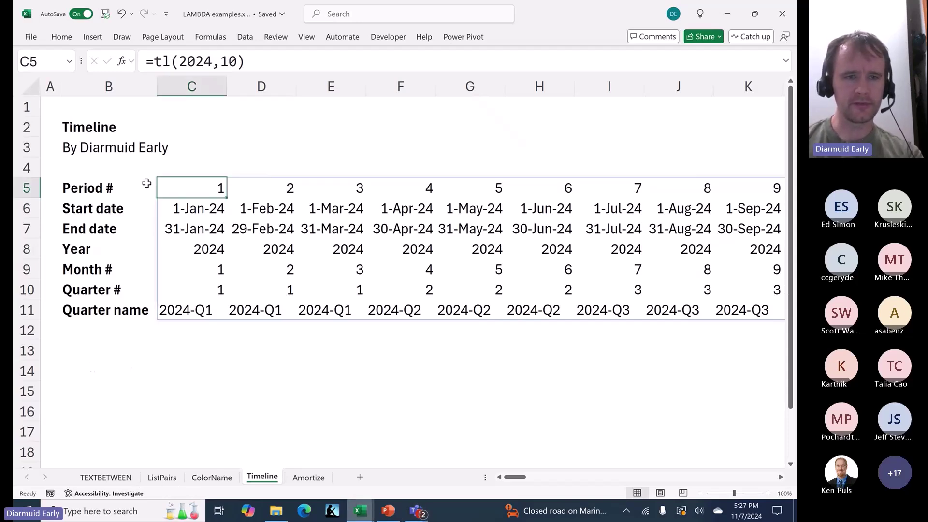
pyautogui.click(193, 481)
pyautogui.scroll(3, 176, 337)
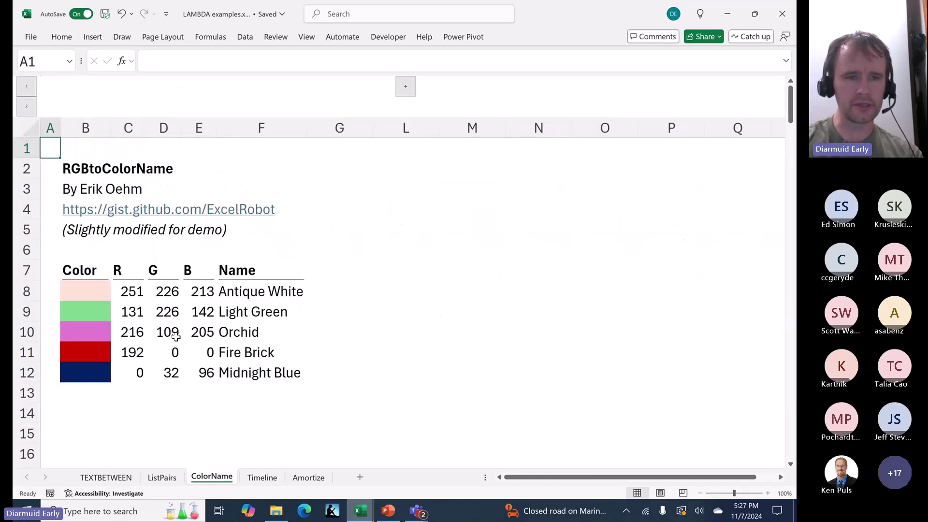
pyautogui.click(159, 478)
pyautogui.click(107, 480)
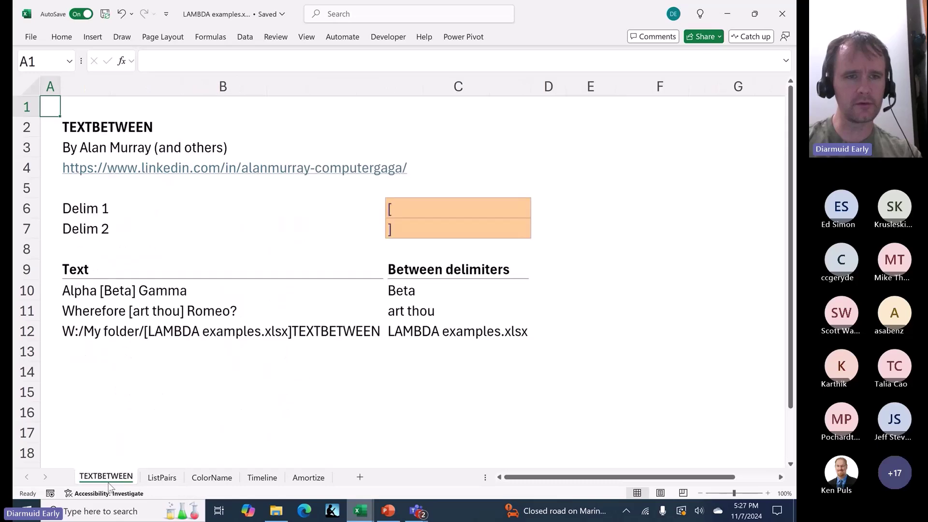
# - Open the function author's LinkedIn link from cell B4 of the TEXTBETWEEN sheet and return to the workbook with the cell unedited
pyautogui.click(102, 178)
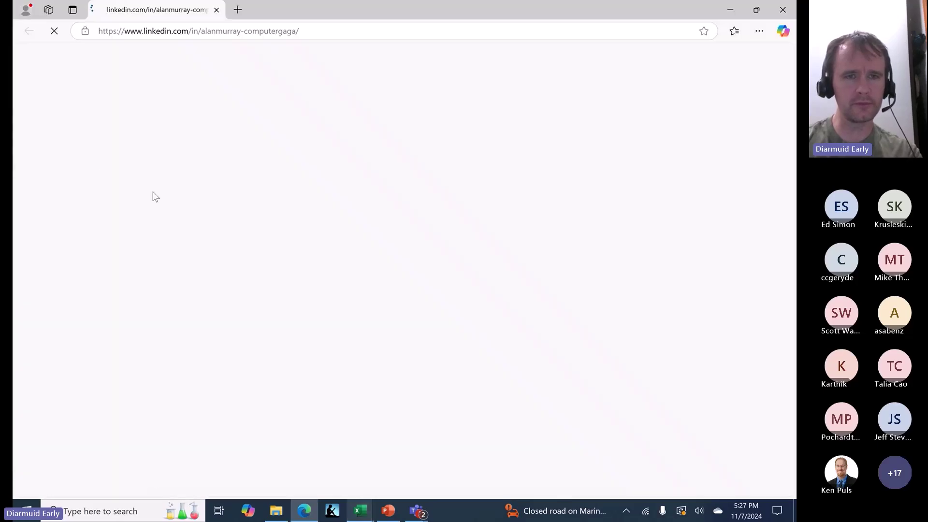
pyautogui.hotkey('alt', 'Tab')
pyautogui.press('F2')
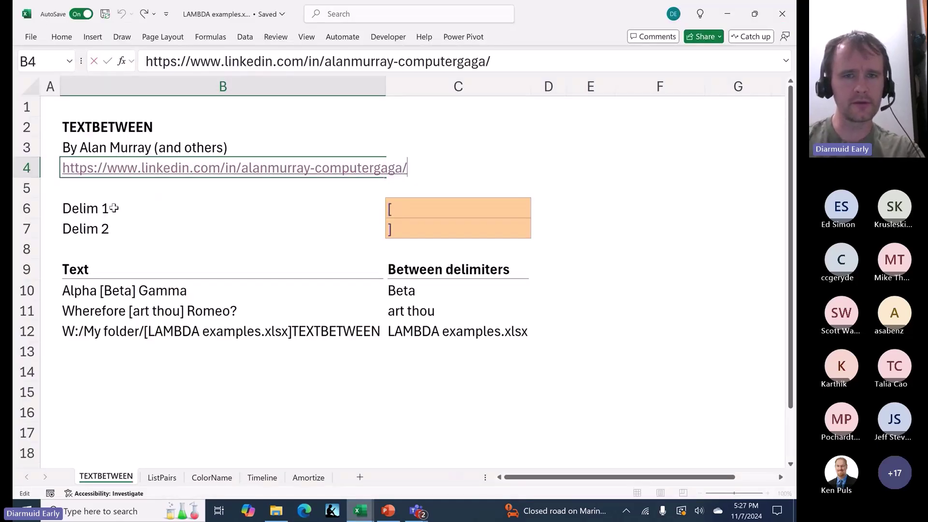
pyautogui.press('Escape')
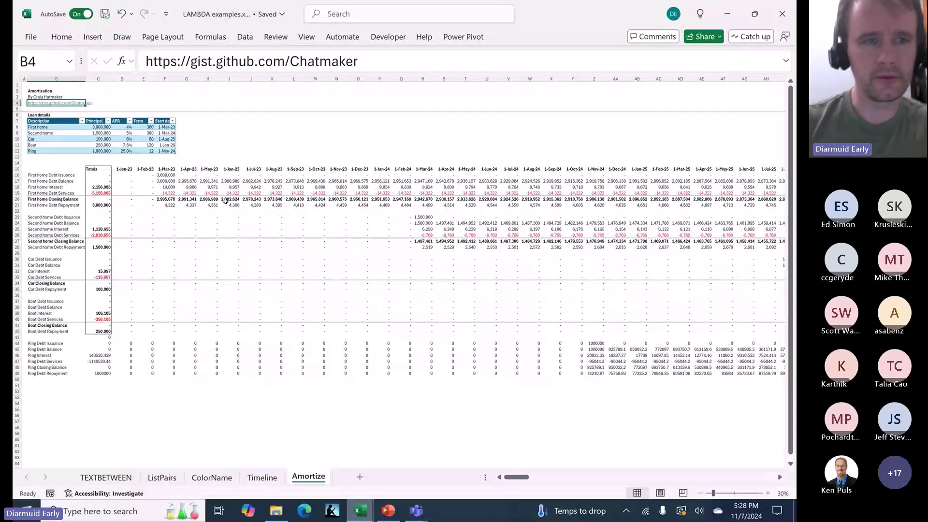
# - Close the LAMBDA examples workbook and expand the Basic LET example rows on the presentation's LET 1 sheet
pyautogui.press('alt')
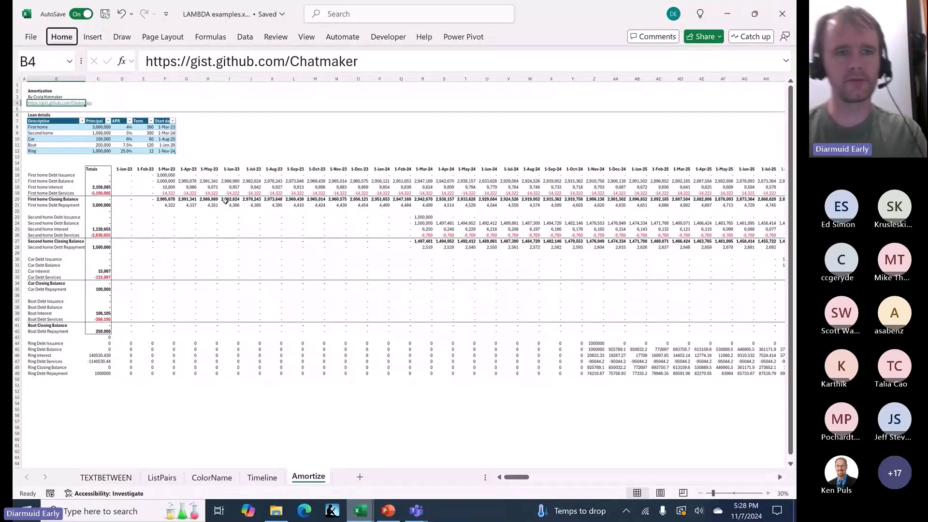
pyautogui.press('f')
pyautogui.press('c')
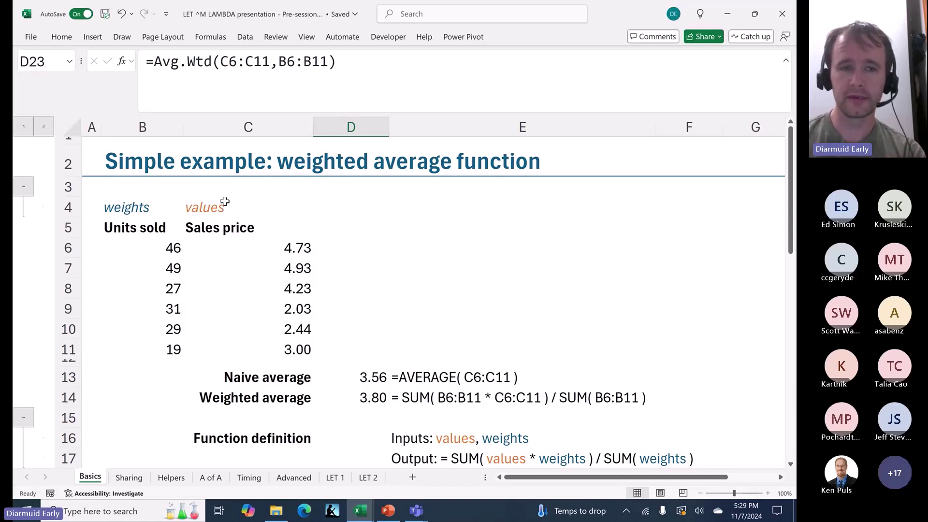
pyautogui.click(335, 479)
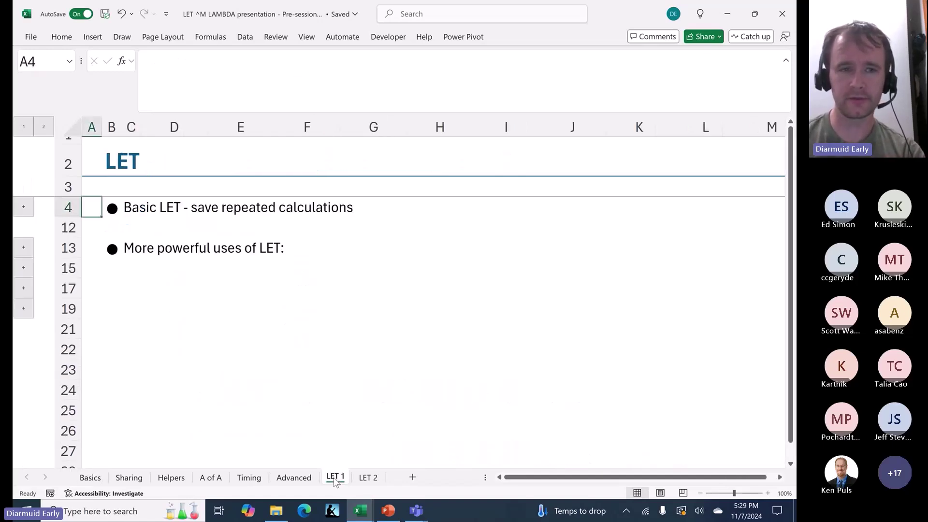
pyautogui.click(24, 207)
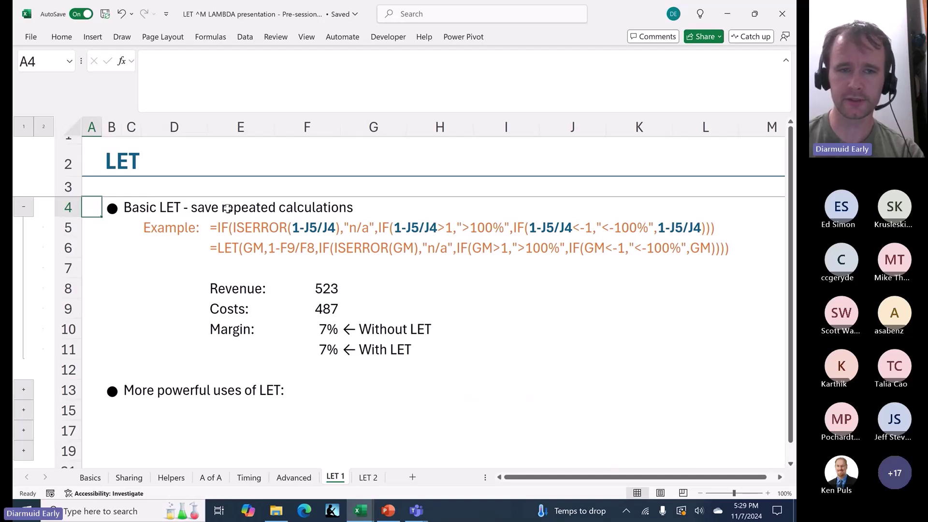
# - Examine the nested IF example in E5, highlighting its "n/a", ">100%" and "<-100%" outputs, without editing the cell
pyautogui.click(221, 227)
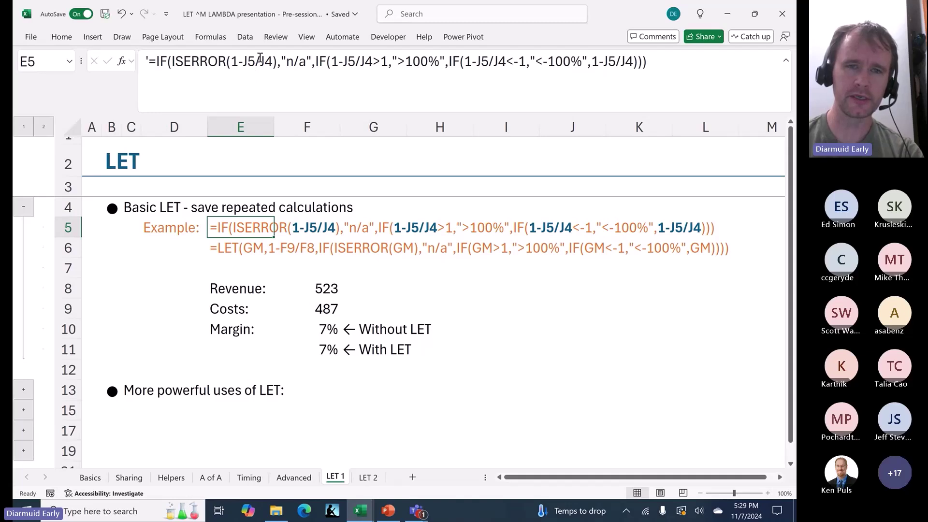
pyautogui.click(283, 61)
pyautogui.moveTo(296, 60); pyautogui.dragTo(313, 61)
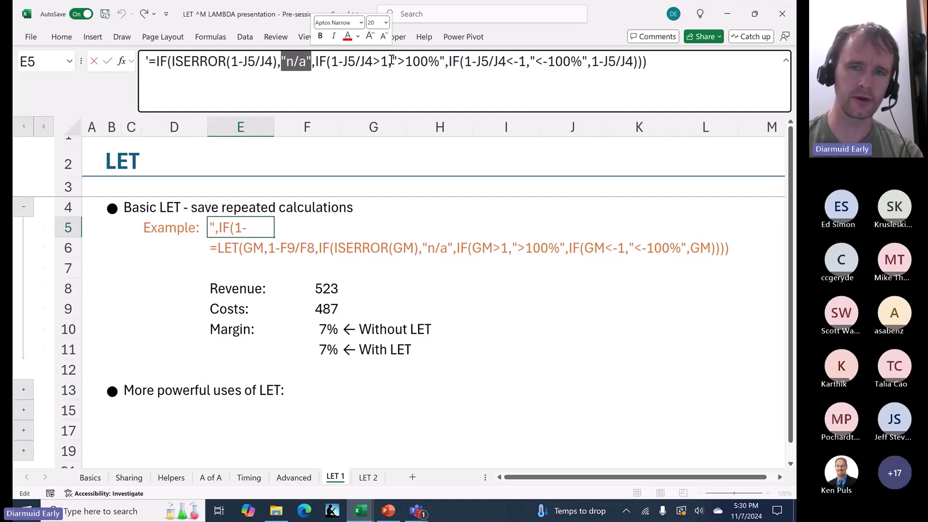
pyautogui.moveTo(392, 61); pyautogui.dragTo(440, 61)
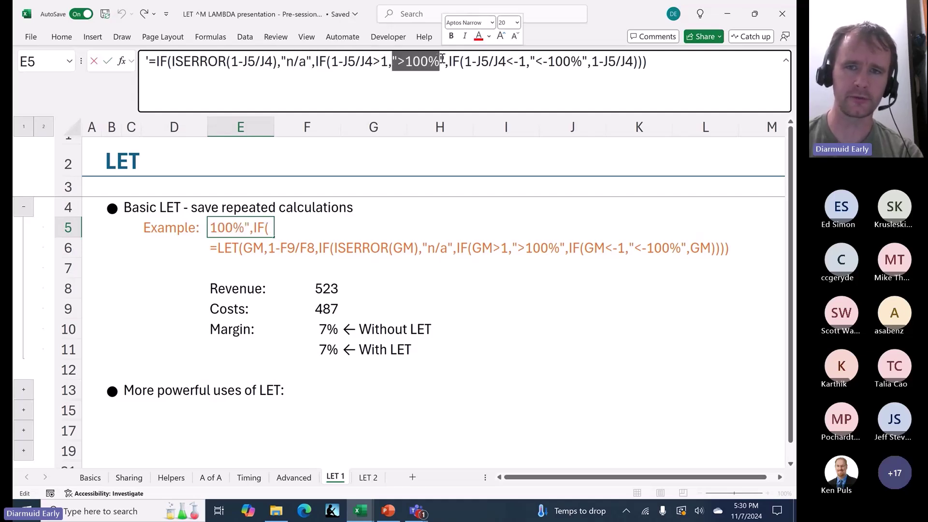
pyautogui.moveTo(534, 60); pyautogui.dragTo(583, 61)
pyautogui.click(677, 76)
pyautogui.press('Escape')
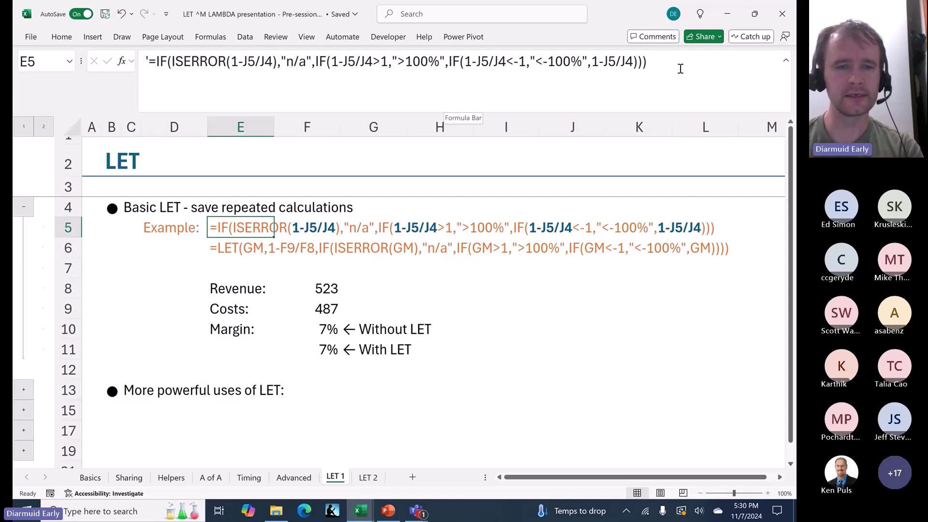
# - Examine the LET version in E6, highlighting the name GM, its value 1-F9/F8 and each place GM is used
pyautogui.press('Down')
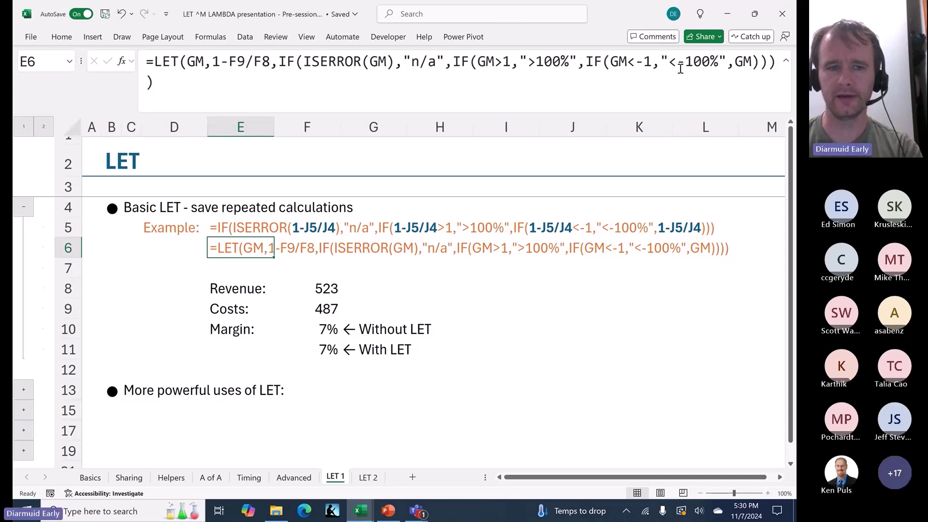
pyautogui.click(196, 62)
pyautogui.doubleClick(196, 63)
pyautogui.moveTo(213, 63); pyautogui.dragTo(271, 64)
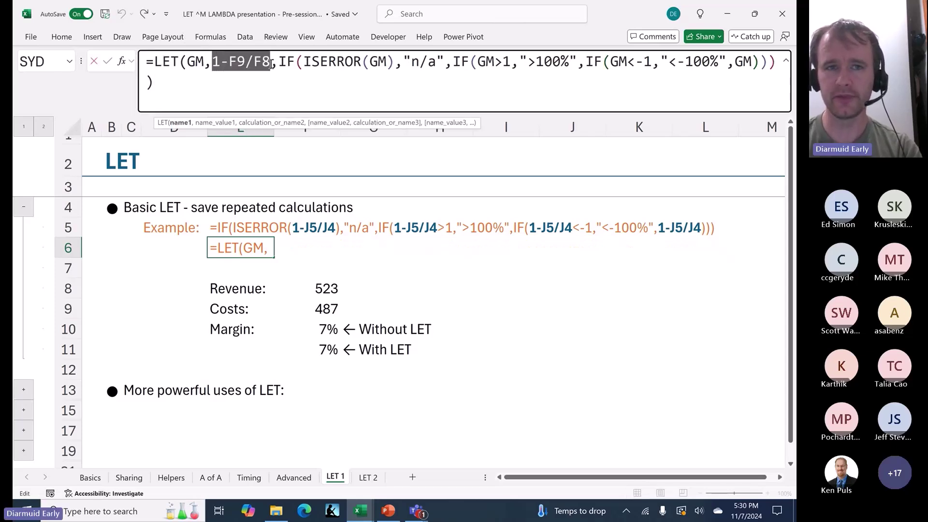
pyautogui.click(383, 61)
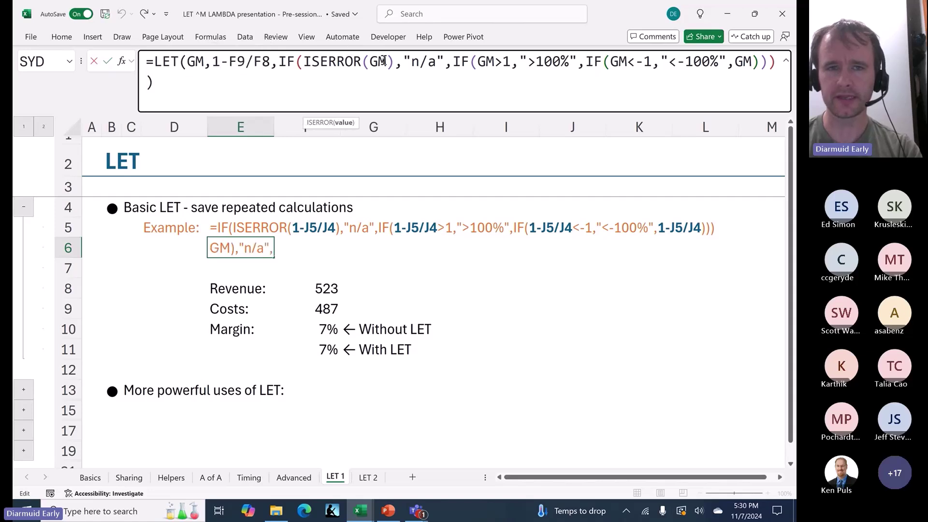
pyautogui.click(486, 63)
pyautogui.click(620, 62)
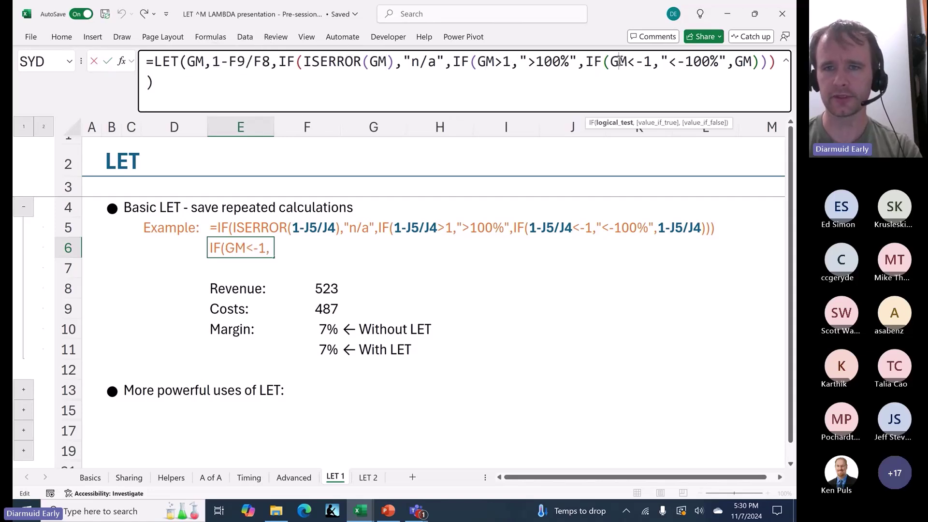
pyautogui.click(743, 61)
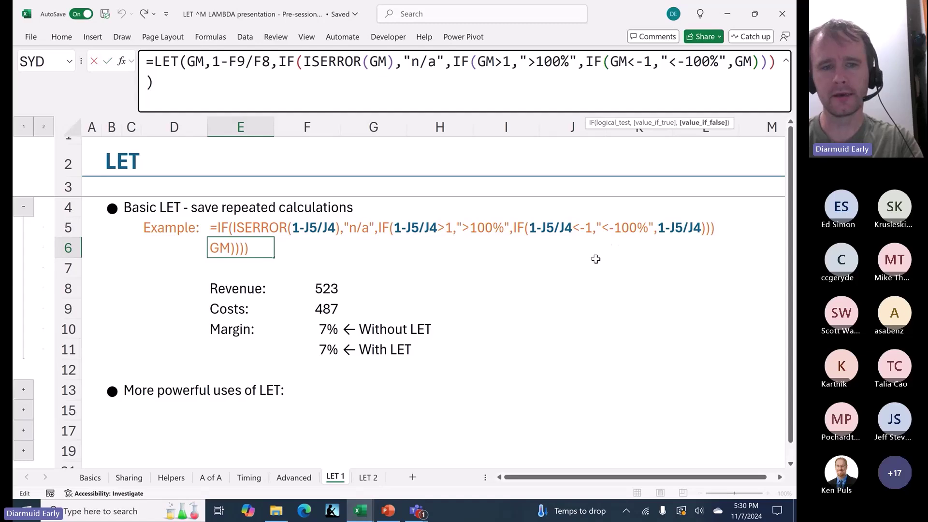
pyautogui.press('Escape')
# - Compare the live margin formulas in F10 without LET and F11 with LET
pyautogui.click(326, 329)
pyautogui.press('Down')
pyautogui.press('Up')
pyautogui.press('Down')
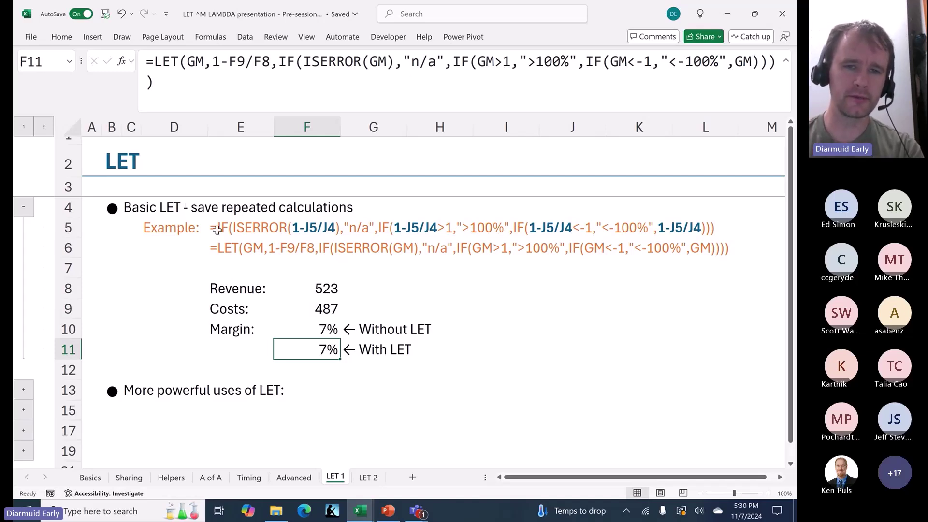
# - Compare the example formulas in E6 and E5, highlighting the repeated 1-J5/J4 expression inside E5's ISERROR test
pyautogui.click(212, 249)
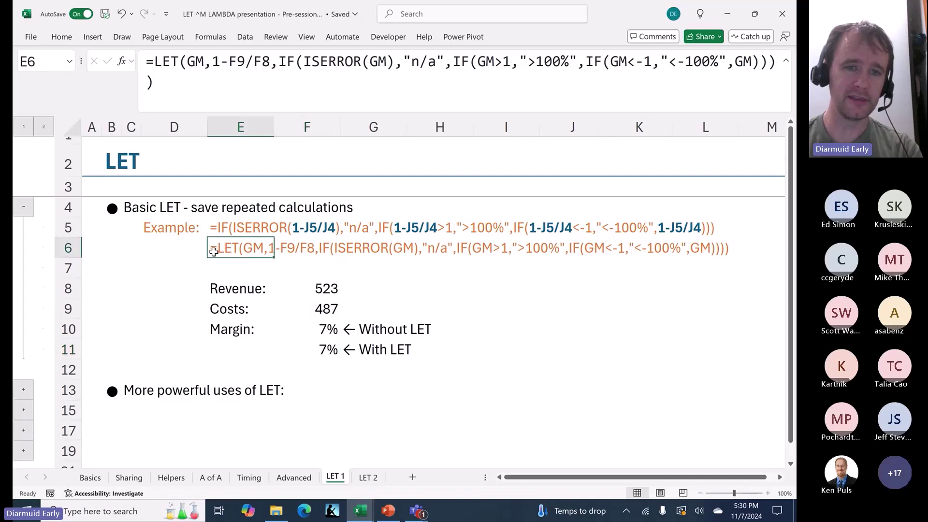
pyautogui.click(214, 228)
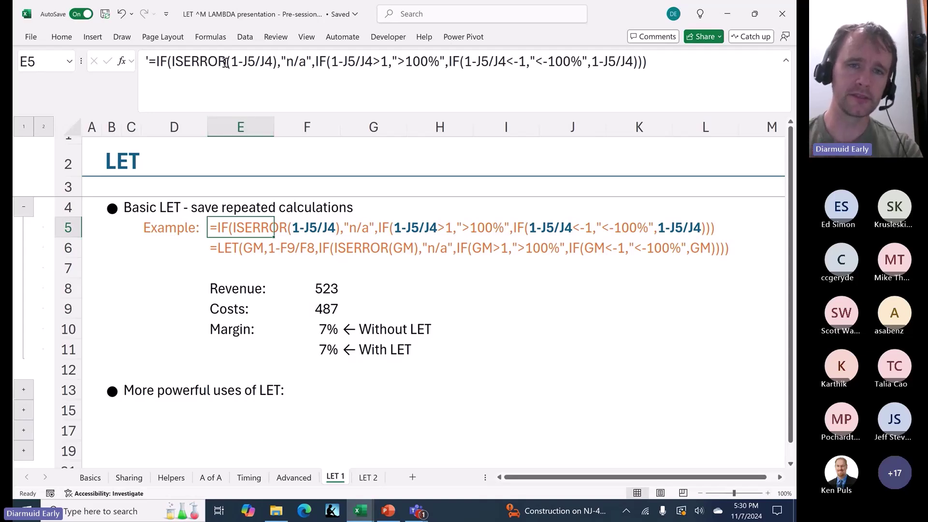
pyautogui.moveTo(231, 61); pyautogui.dragTo(274, 59)
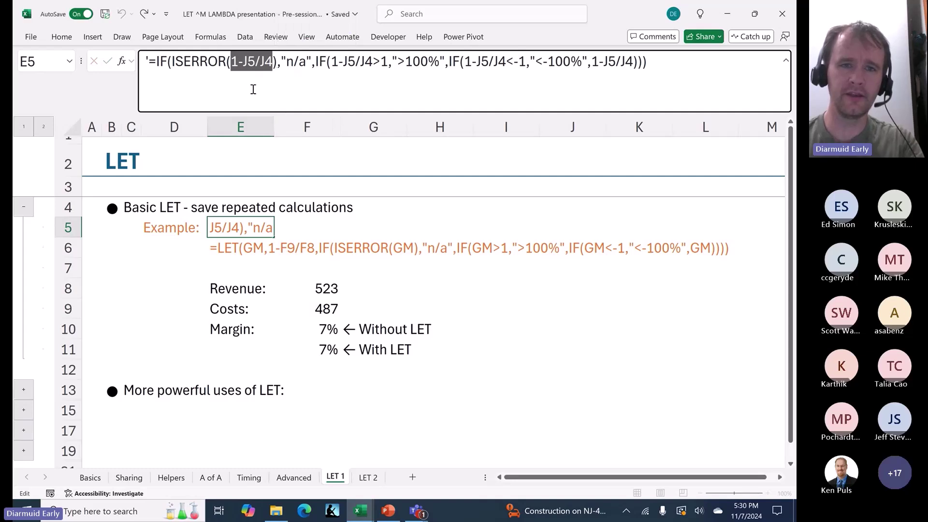
pyautogui.press('Escape')
pyautogui.click(279, 69)
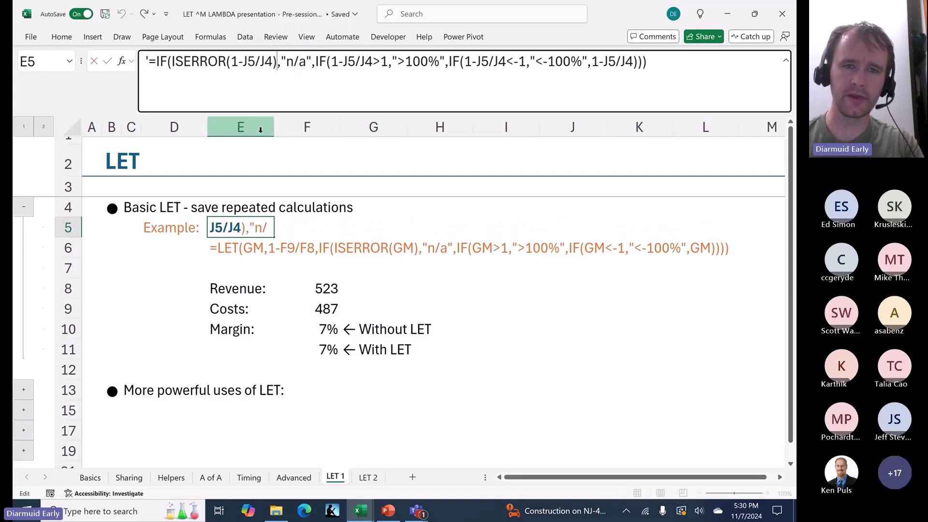
pyautogui.press('Escape')
# - In the F10 margin formula, change F9 to F7 in the ISERROR test, the <-1 test and the final result
pyautogui.click(329, 331)
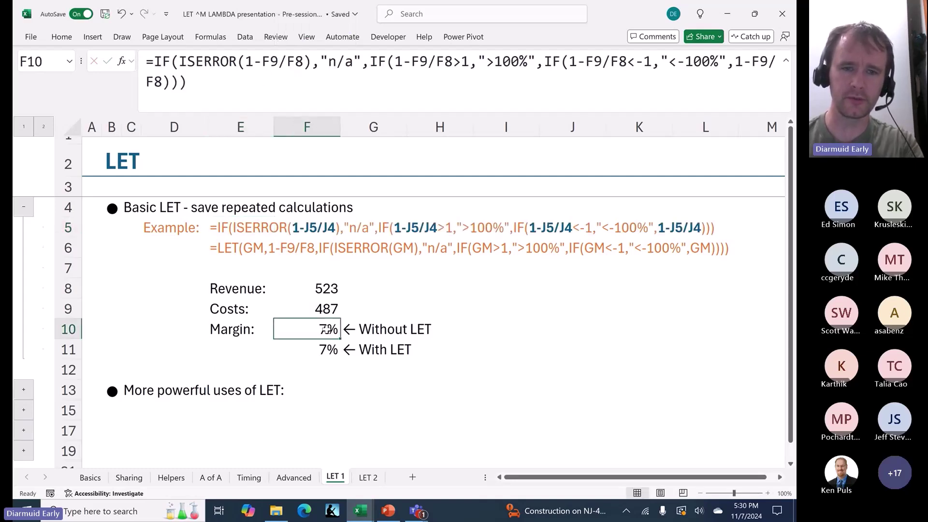
pyautogui.click(314, 83)
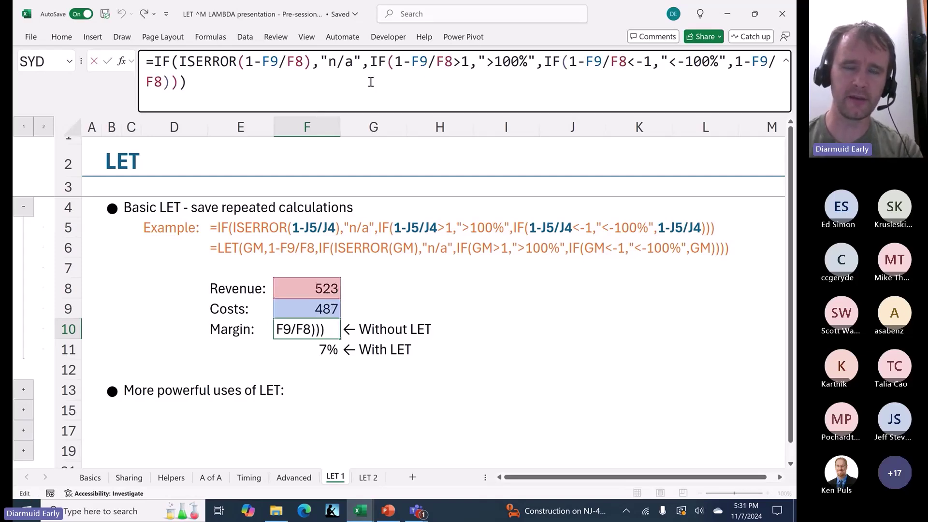
pyautogui.click(278, 64)
pyautogui.press('BackSpace')
pyautogui.write('7')
pyautogui.click(600, 63)
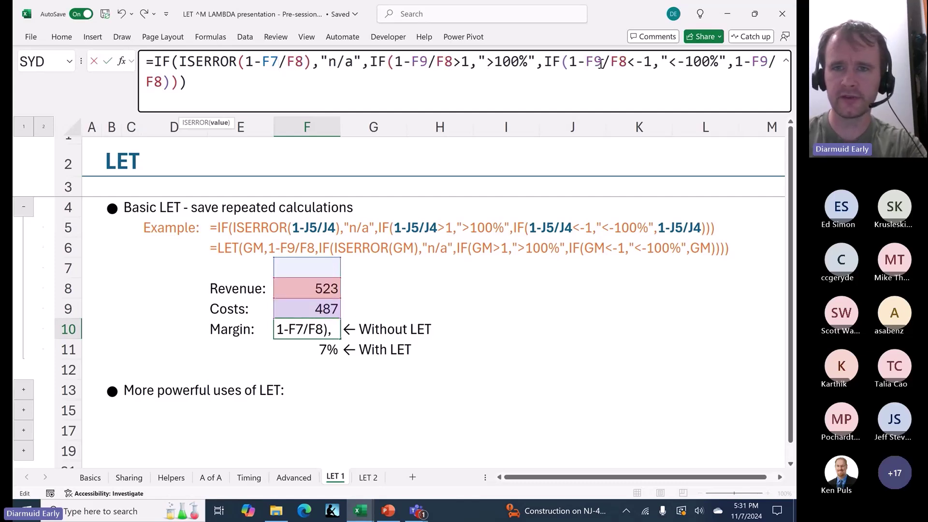
pyautogui.press('BackSpace')
pyautogui.write('7')
pyautogui.click(764, 63)
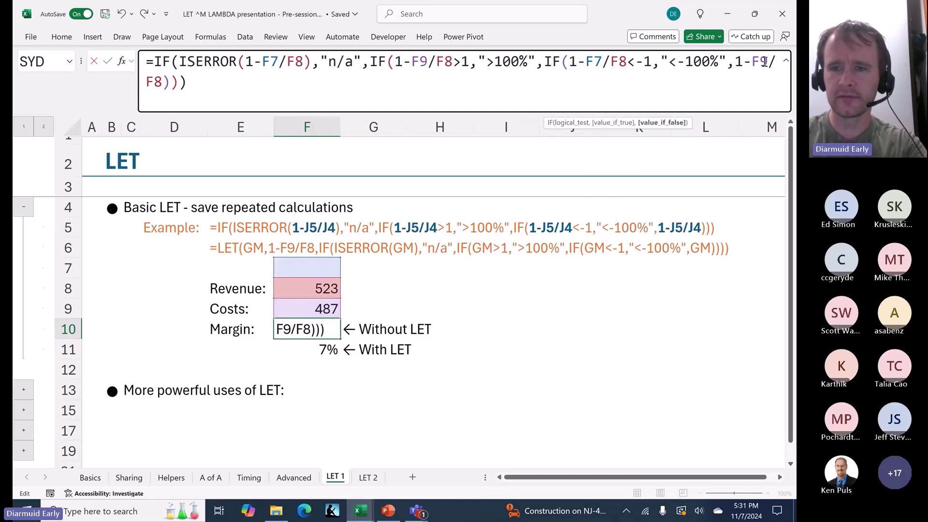
pyautogui.press('BackSpace')
pyautogui.write('7')
pyautogui.press('Return')
pyautogui.press('Up')
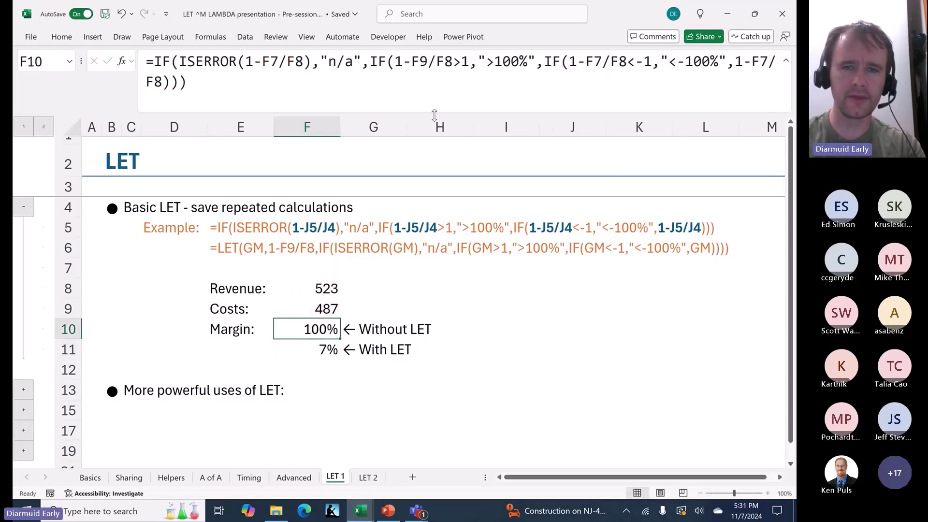
# - Highlight the leftover F9 in the >1 test of F10's margin formula, and restore F9 in place of F7 throughout the formula
pyautogui.press('F2')
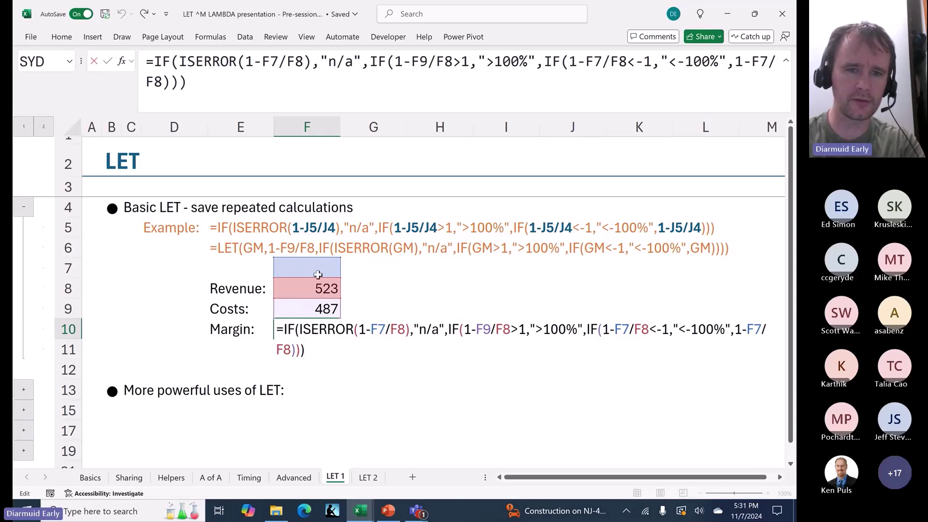
pyautogui.press('Escape')
pyautogui.moveTo(412, 61); pyautogui.dragTo(430, 62)
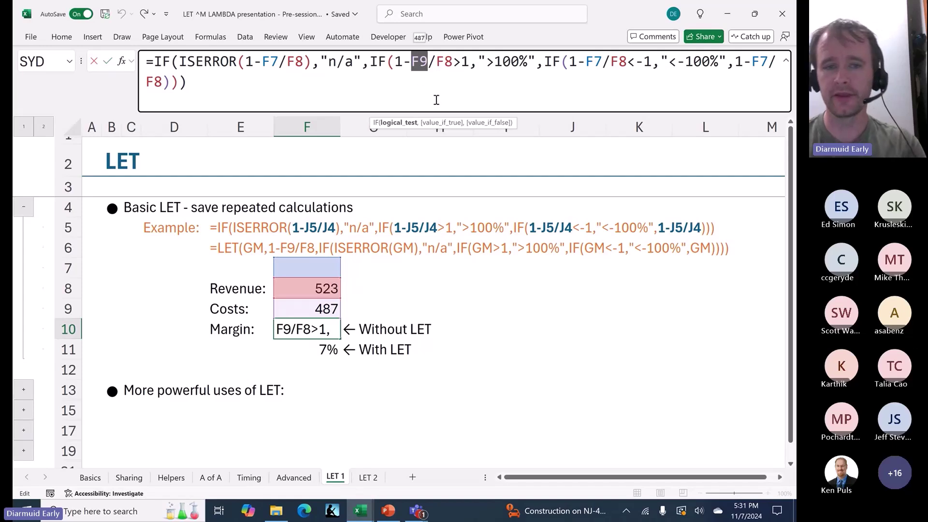
pyautogui.hotkey('ctrl', 'Return')
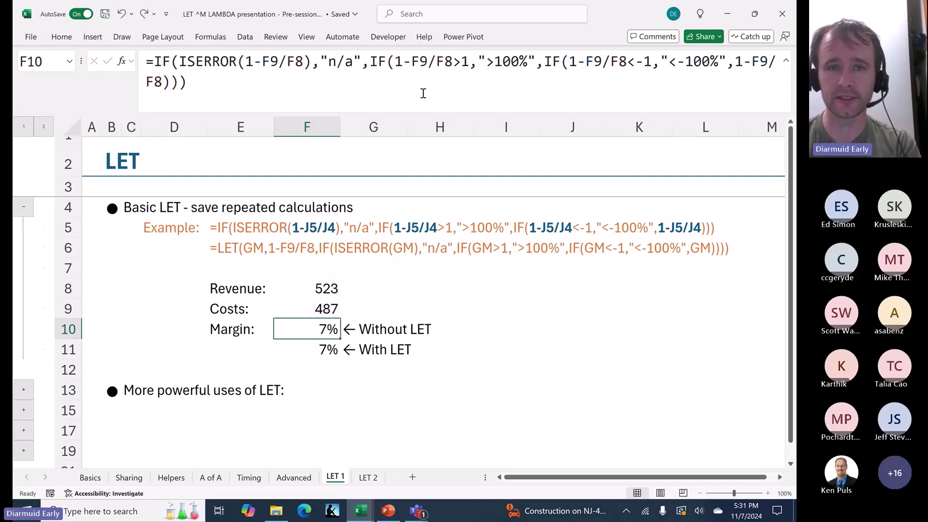
# - Compare the F10 margin formula with the LET example in E6 and the non-LET example in E5
pyautogui.click(420, 74)
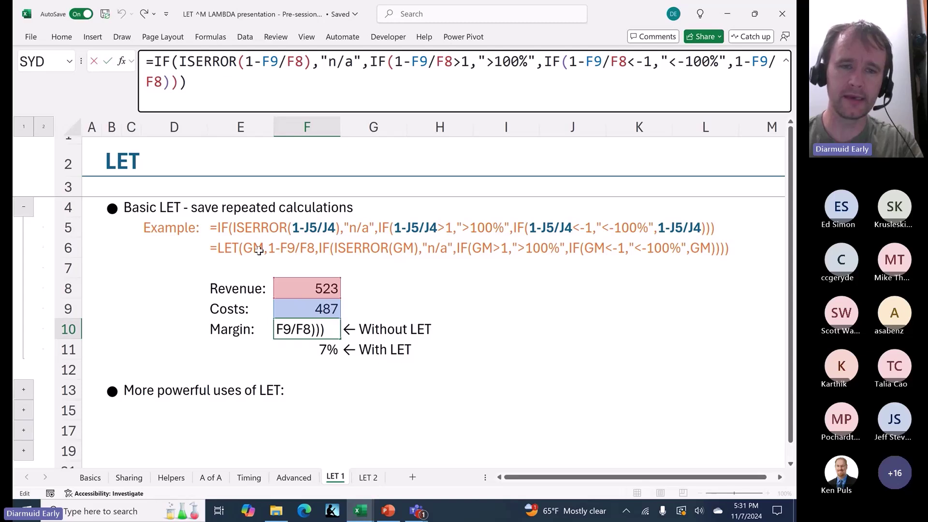
pyautogui.click(223, 249)
pyautogui.click(227, 269)
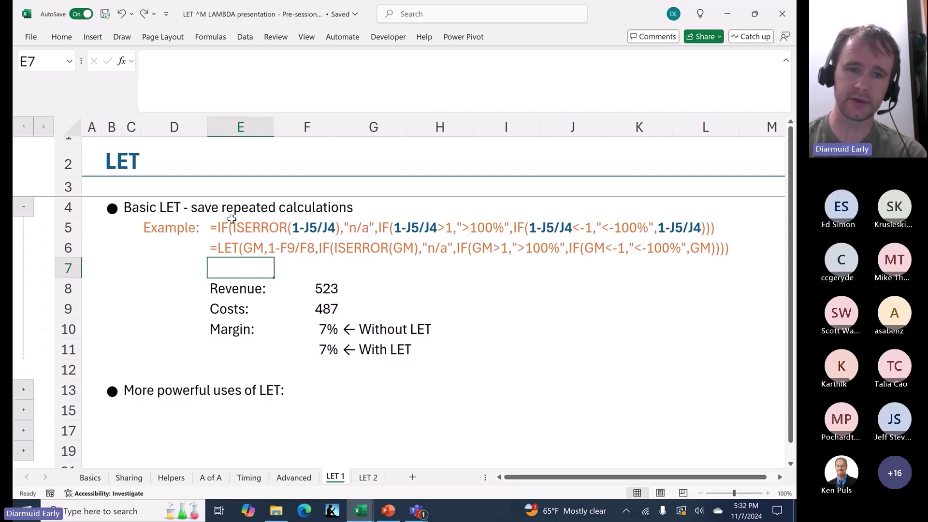
pyautogui.click(222, 230)
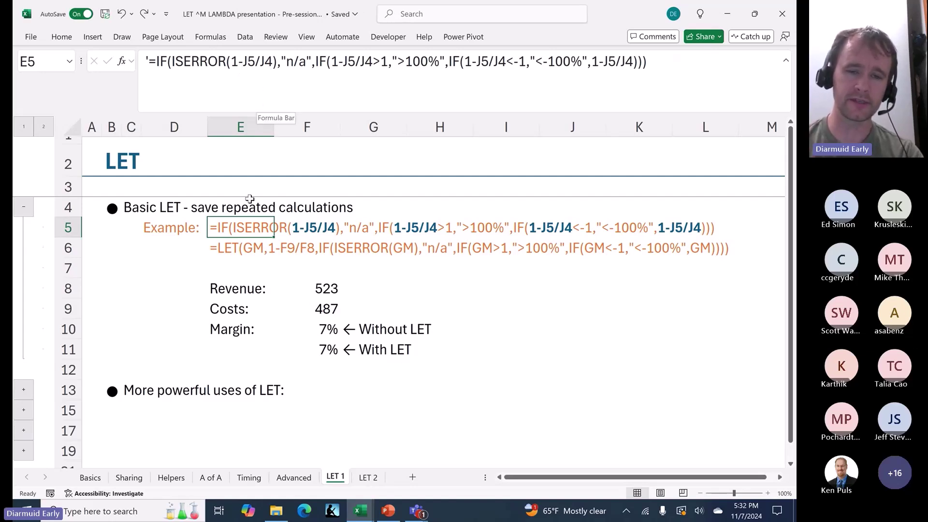
# - Under "More powerful uses of LET", expand the outline groups holding the points "Build complex formulas" and "Make formulas more efficient"
pyautogui.scroll(-2, 206, 301)
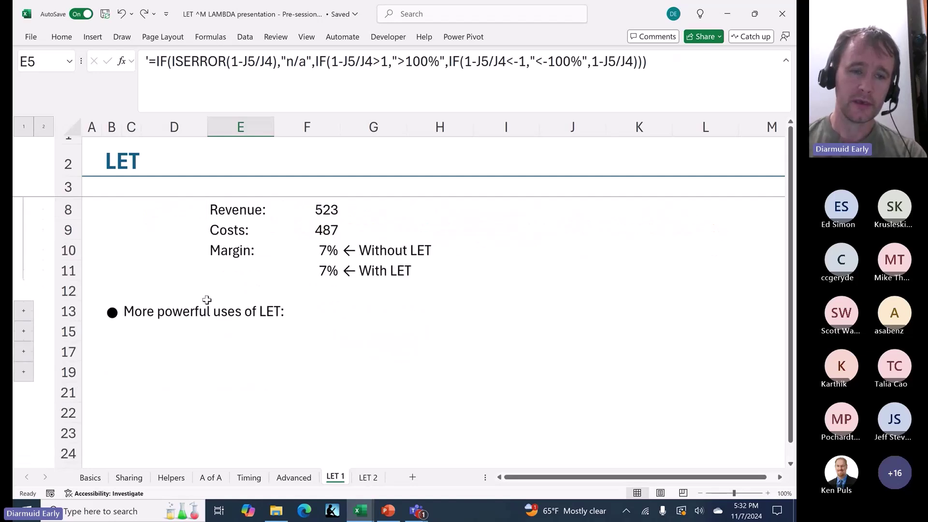
pyautogui.click(23, 292)
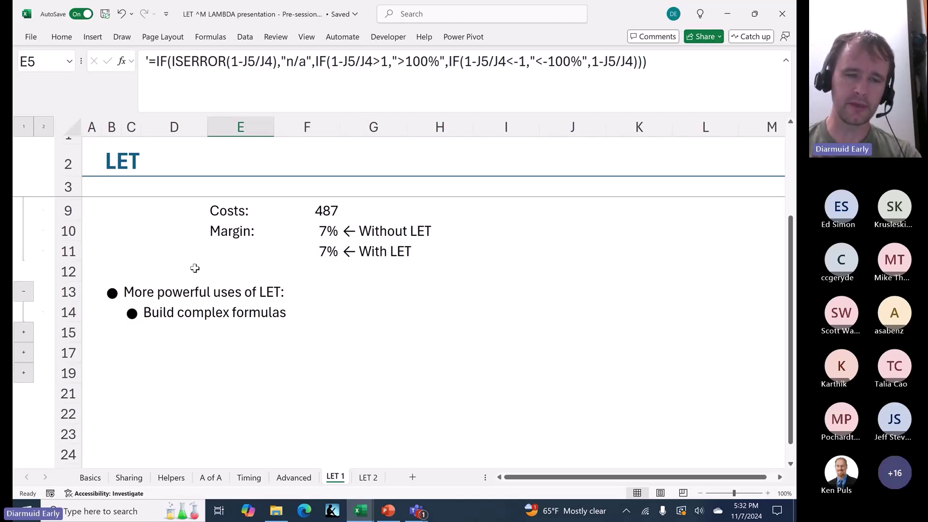
pyautogui.click(24, 330)
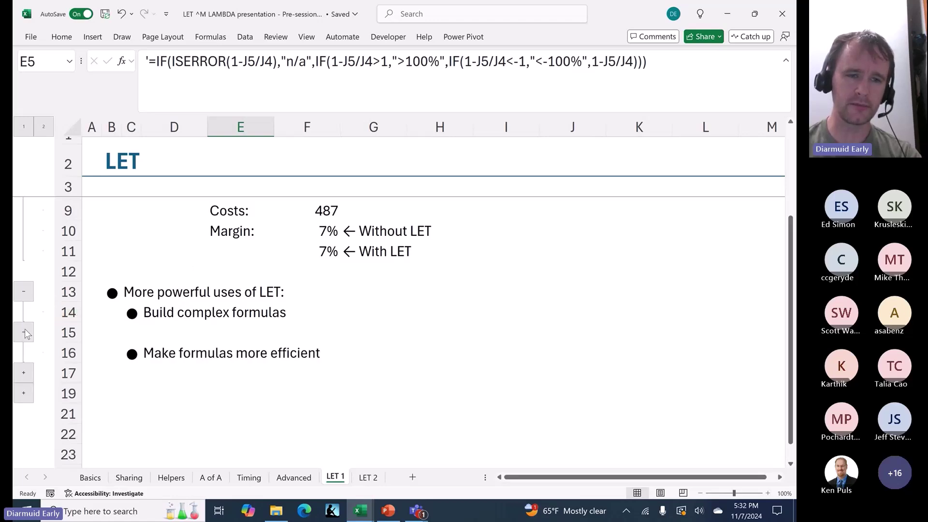
pyautogui.click(25, 333)
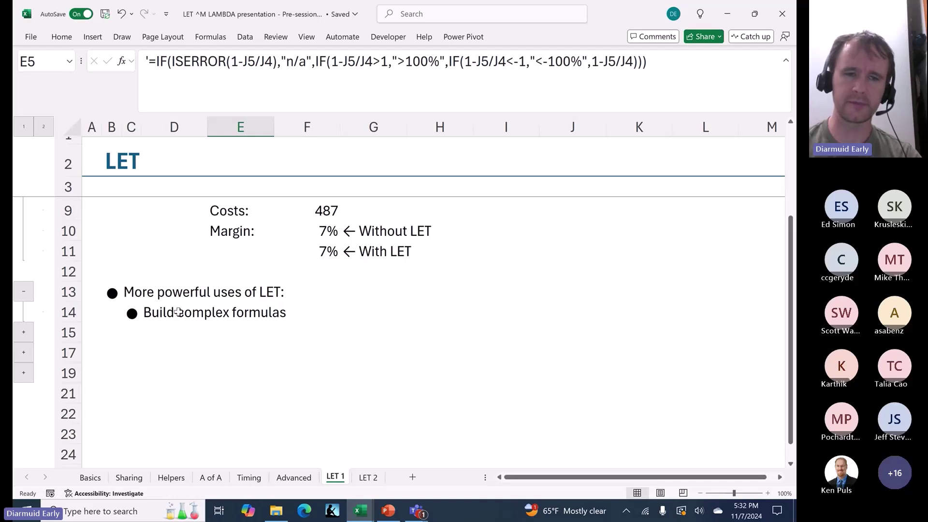
pyautogui.click(25, 332)
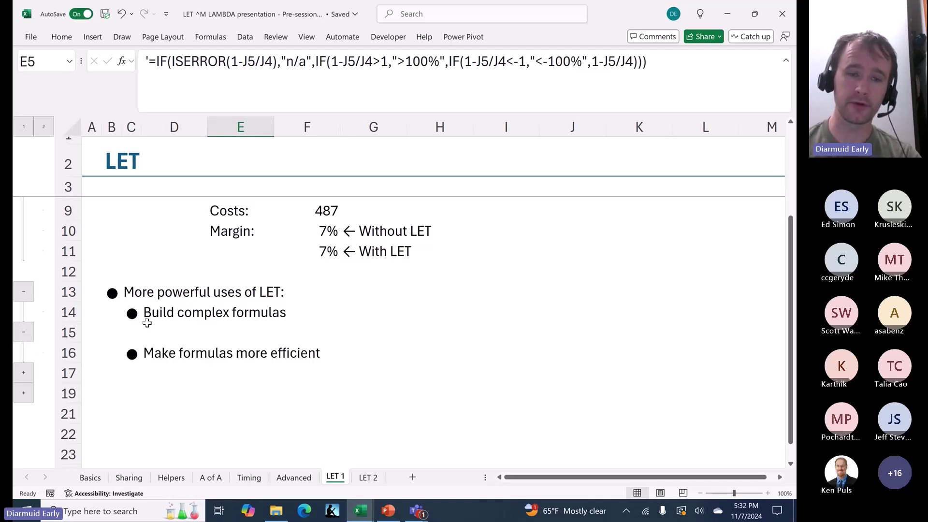
# - Examine the example formula in E5, highlighting 1-J5/J4 in the ISERROR test and locating its other three occurrences
pyautogui.scroll(2, 147, 323)
pyautogui.moveTo(231, 61); pyautogui.dragTo(273, 62)
pyautogui.press('Escape')
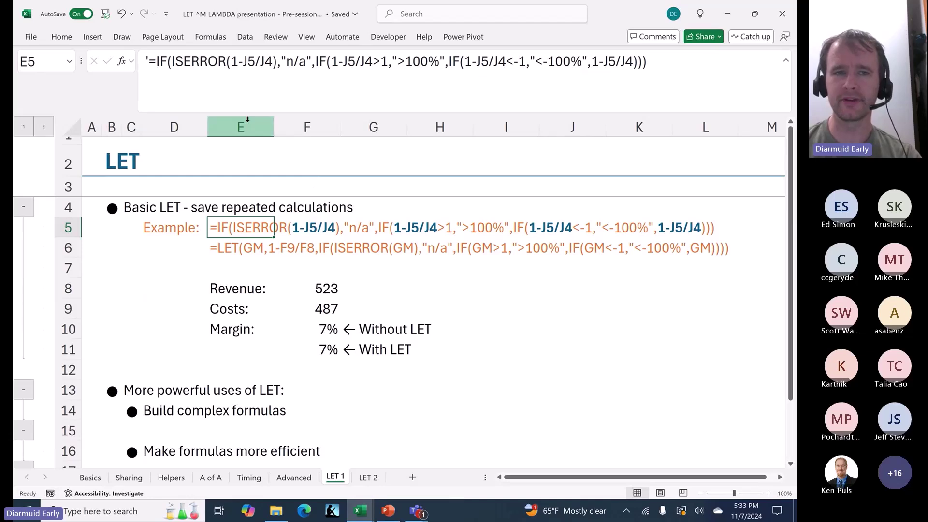
pyautogui.moveTo(231, 61); pyautogui.dragTo(274, 62)
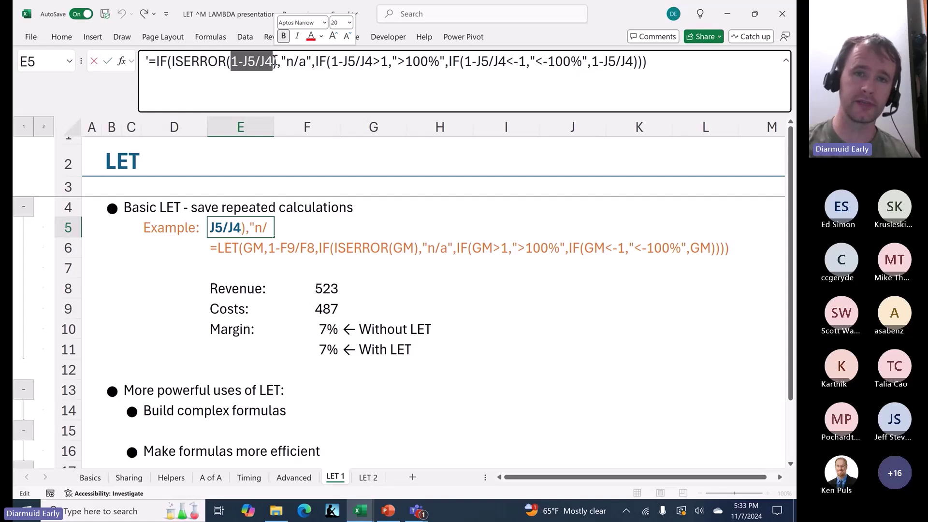
pyautogui.click(368, 62)
pyautogui.click(483, 60)
pyautogui.click(603, 60)
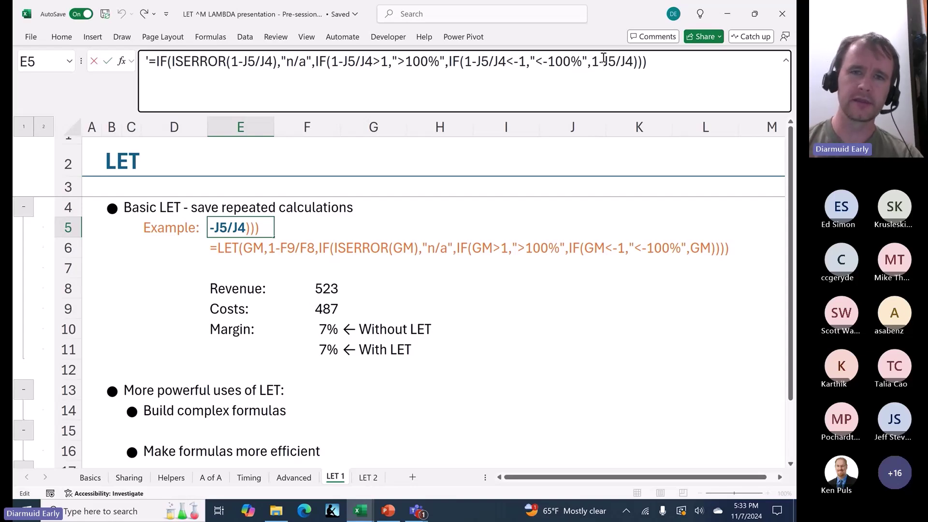
pyautogui.press('Return')
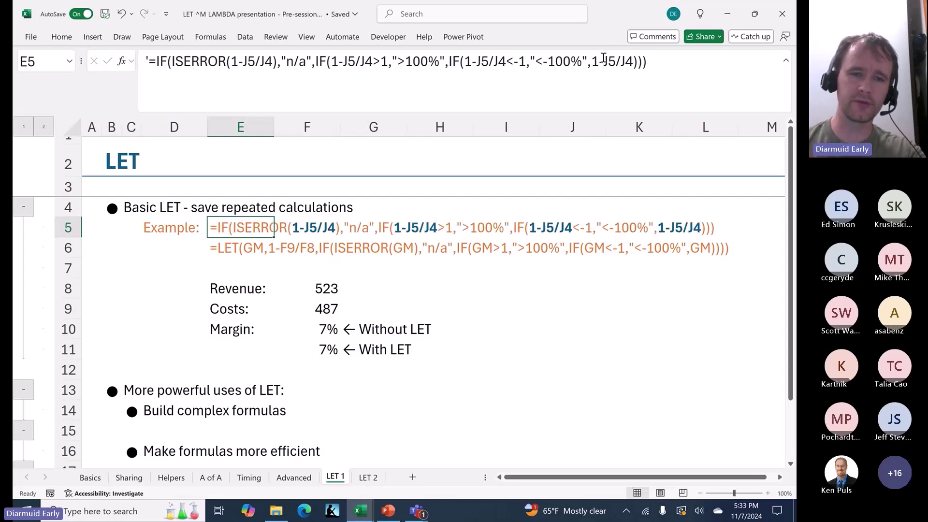
# - Examine each use of GM in E6's LET formula: the ISERROR test, the >1 and <-1 tests and the final result
pyautogui.doubleClick(380, 62)
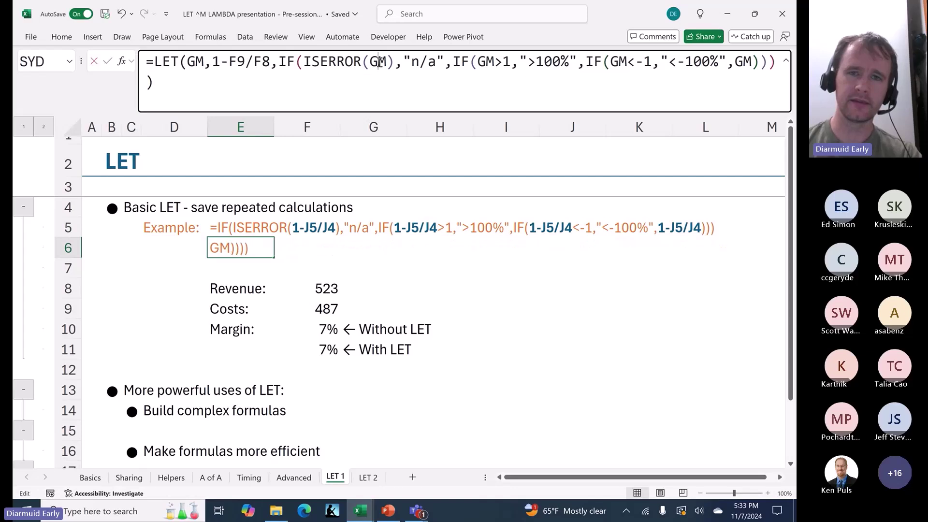
pyautogui.doubleClick(486, 61)
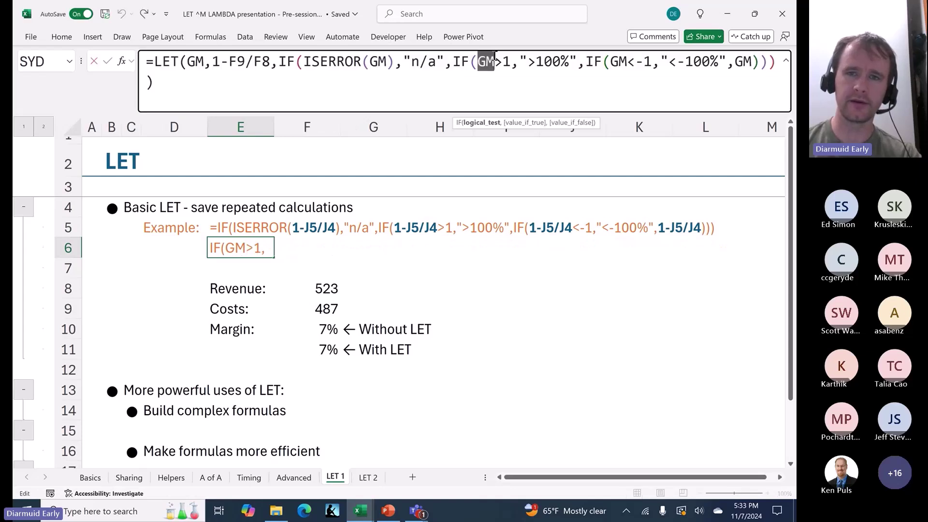
pyautogui.doubleClick(618, 61)
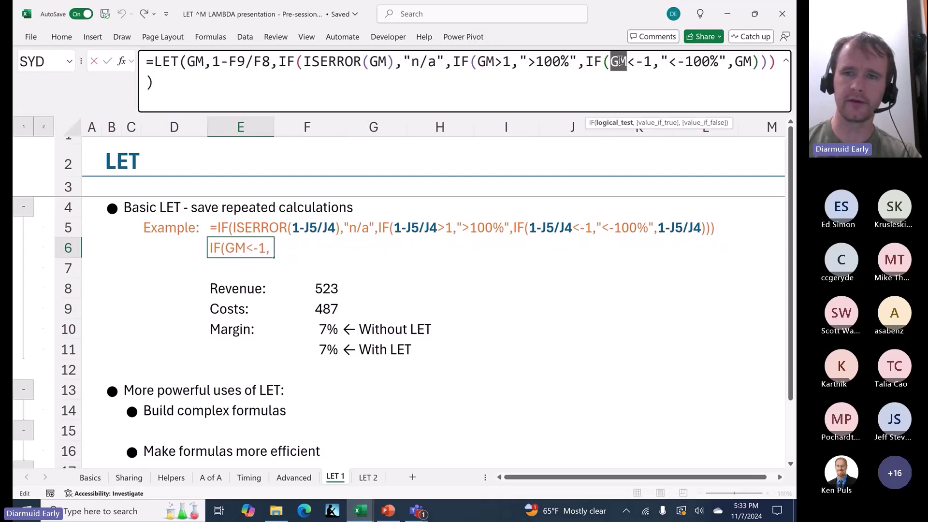
pyautogui.doubleClick(743, 61)
pyautogui.press('Escape')
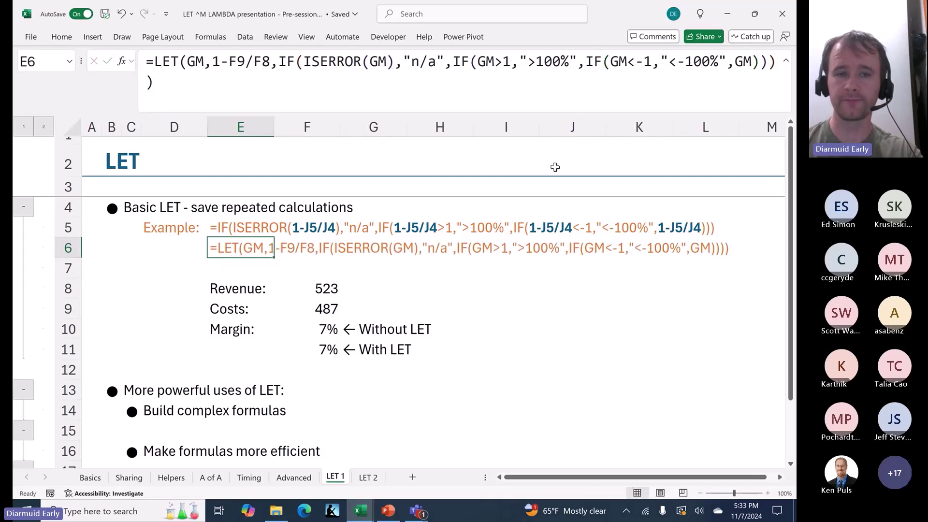
# - Expand the outline group holding the point "Document formula logic" in row 18
pyautogui.scroll(-1, 327, 288)
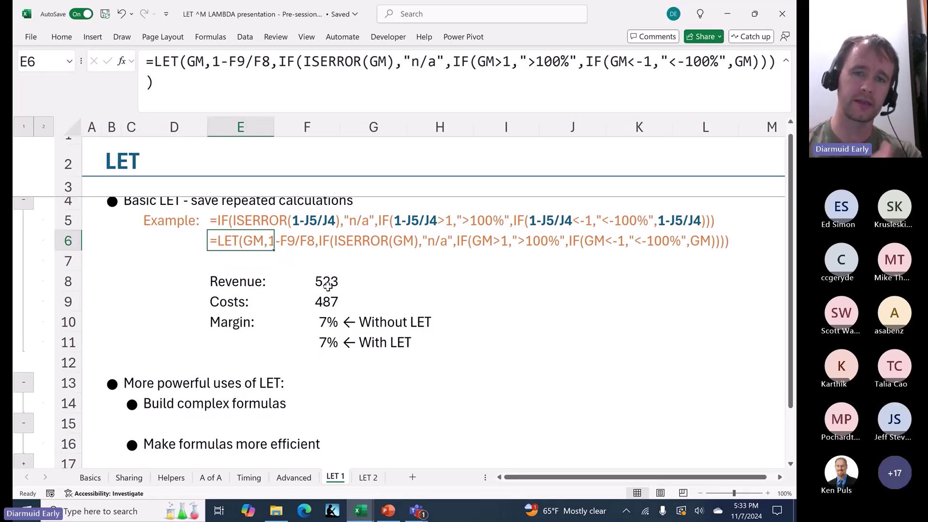
pyautogui.scroll(-3, 219, 312)
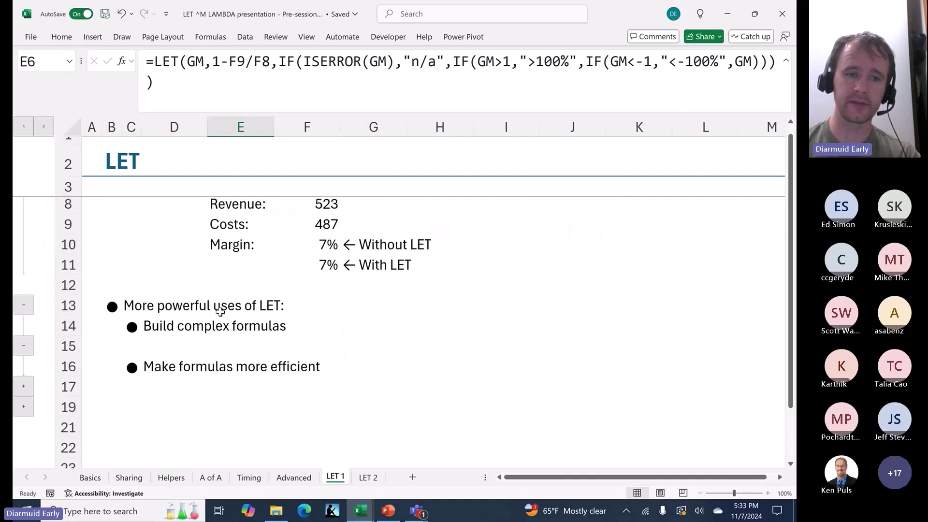
pyautogui.click(24, 385)
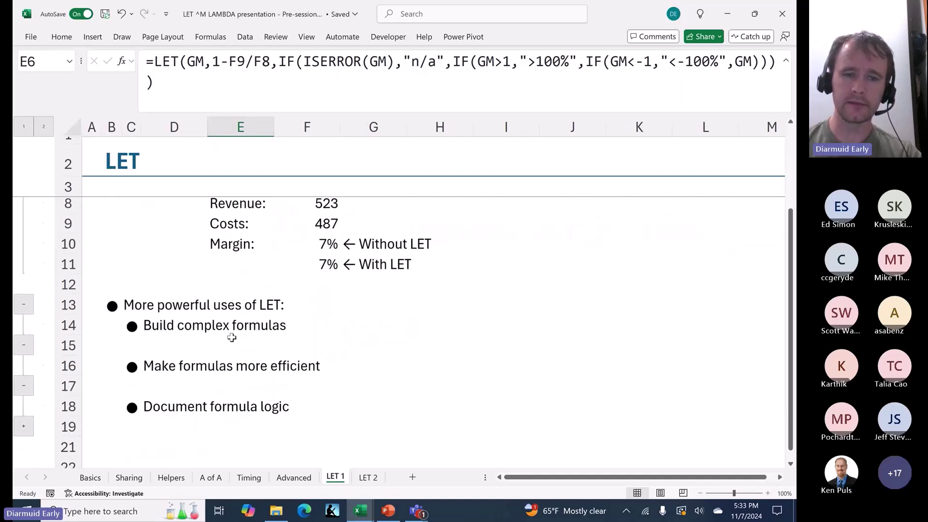
# - Examine the name definition in E6's LET formula, highlighting the name GM, its value 1-F9/F8 and the two together
pyautogui.scroll(2, 231, 337)
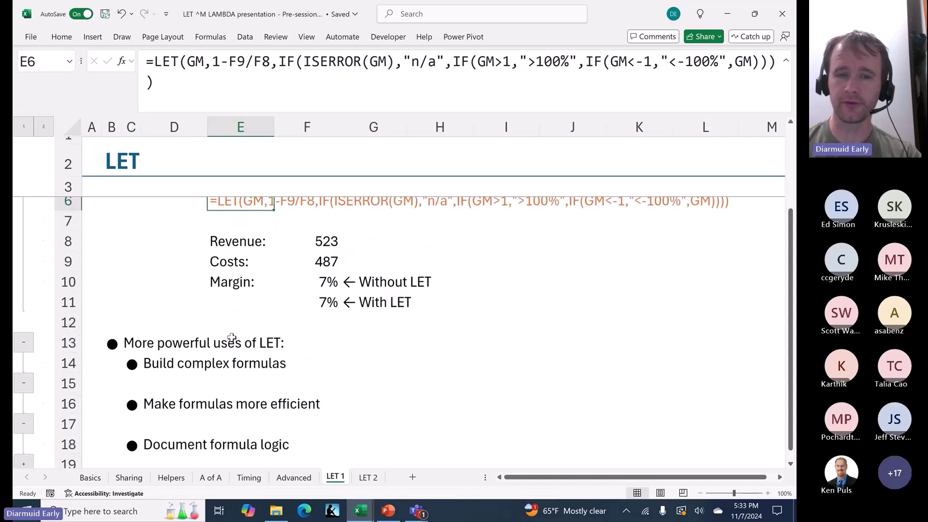
pyautogui.click(198, 68)
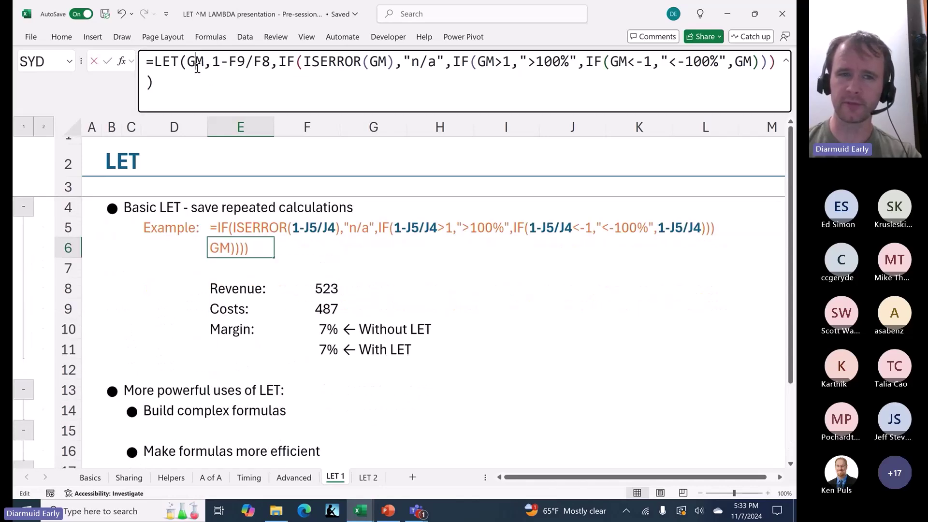
pyautogui.doubleClick(197, 68)
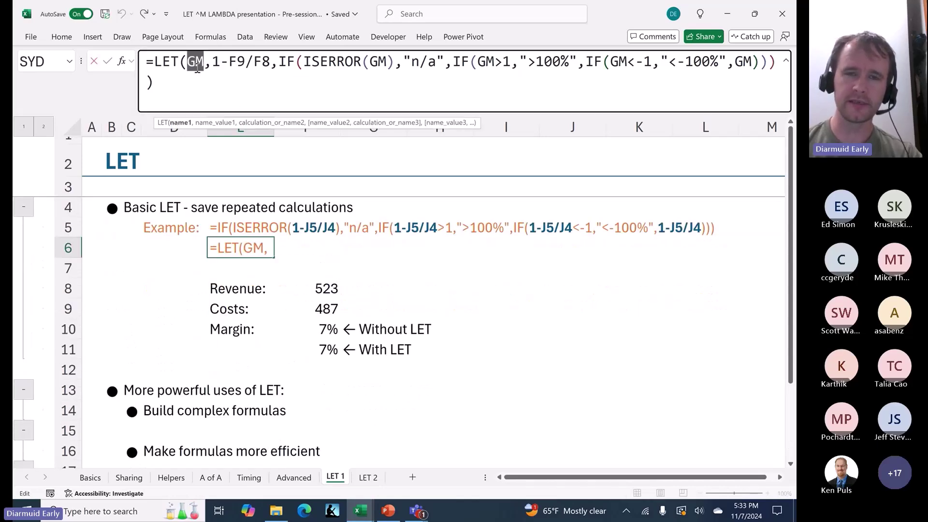
pyautogui.moveTo(212, 62); pyautogui.dragTo(271, 61)
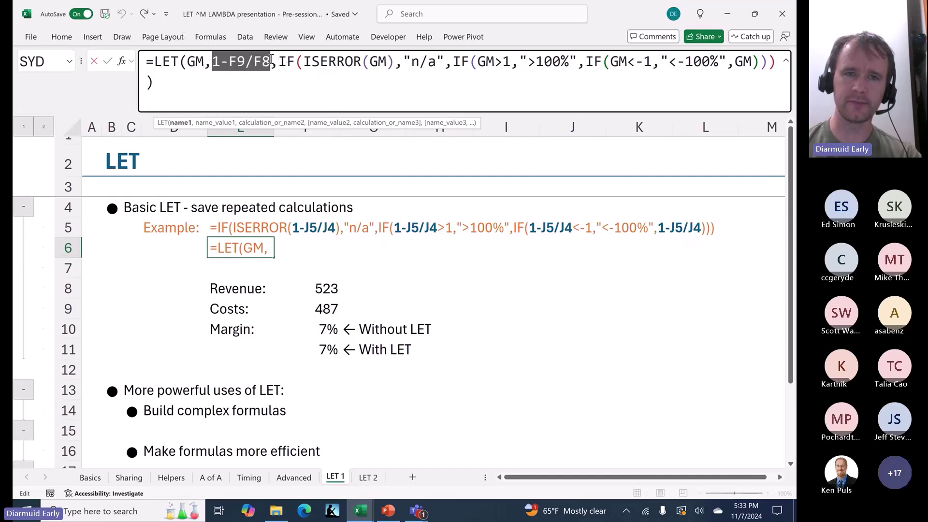
pyautogui.click(196, 61)
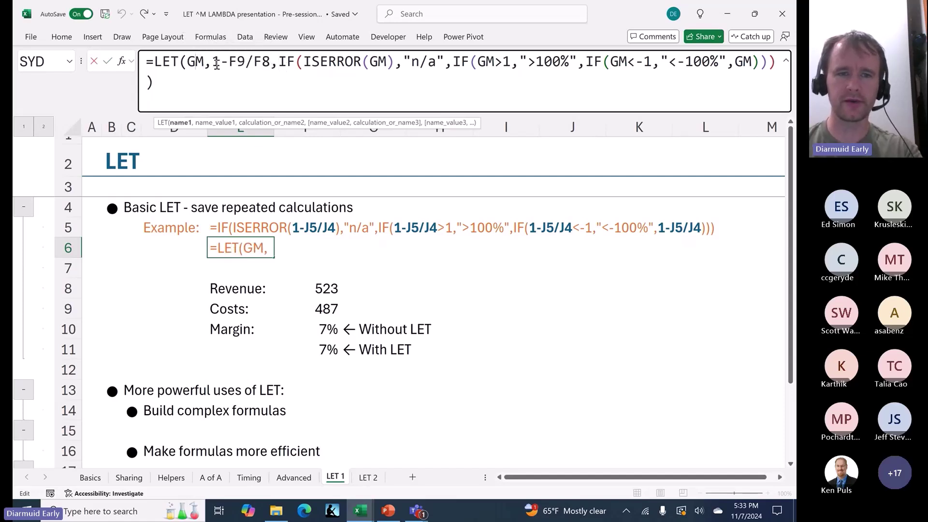
pyautogui.press('Return')
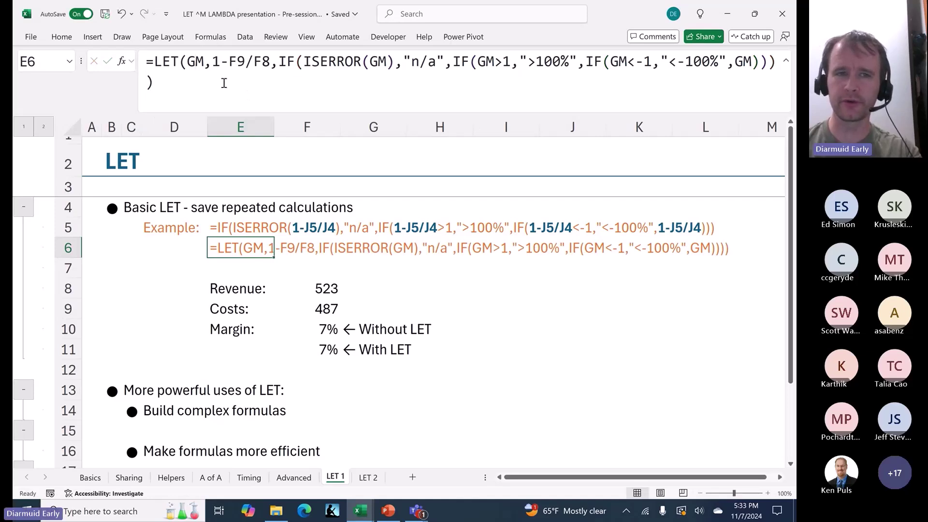
pyautogui.moveTo(188, 62); pyautogui.dragTo(275, 66)
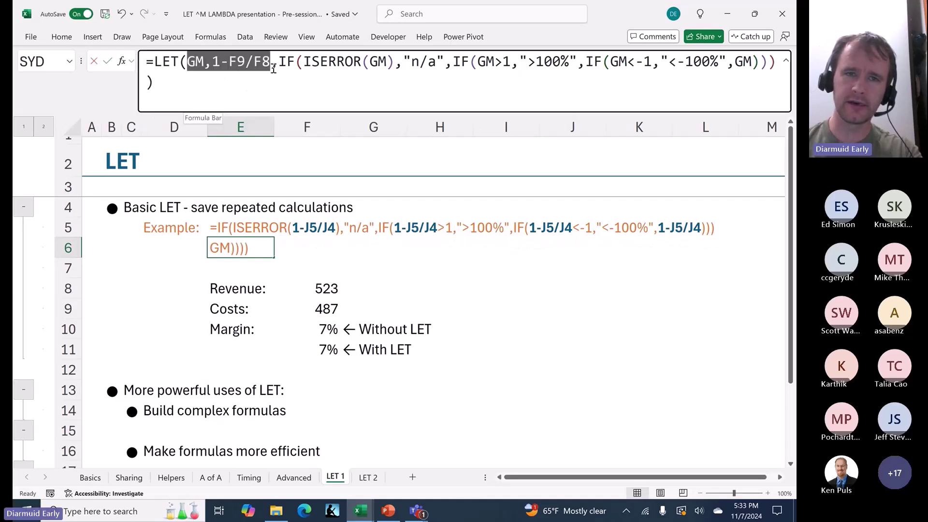
pyautogui.press('Escape')
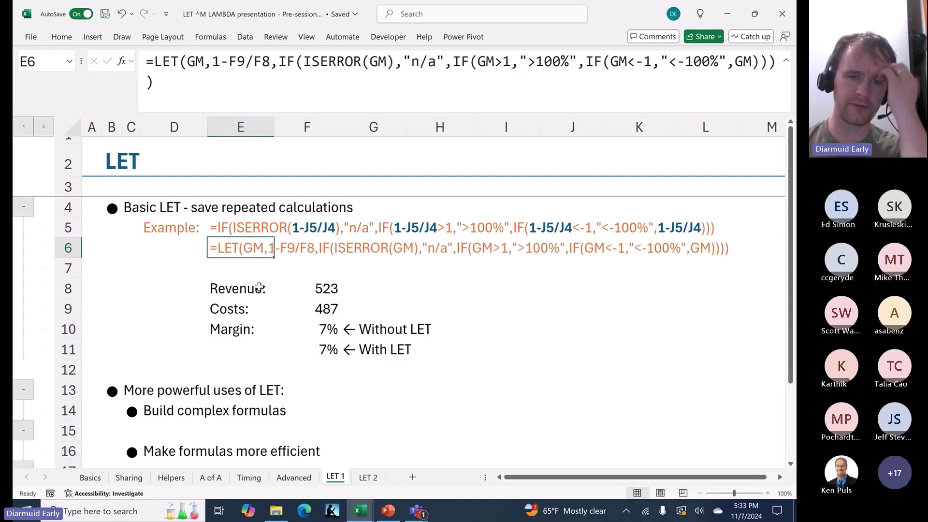
# - Expand the outline group holding the point on compact calculations with recoverable detailed workings, and select cell A20
pyautogui.scroll(-2, 259, 285)
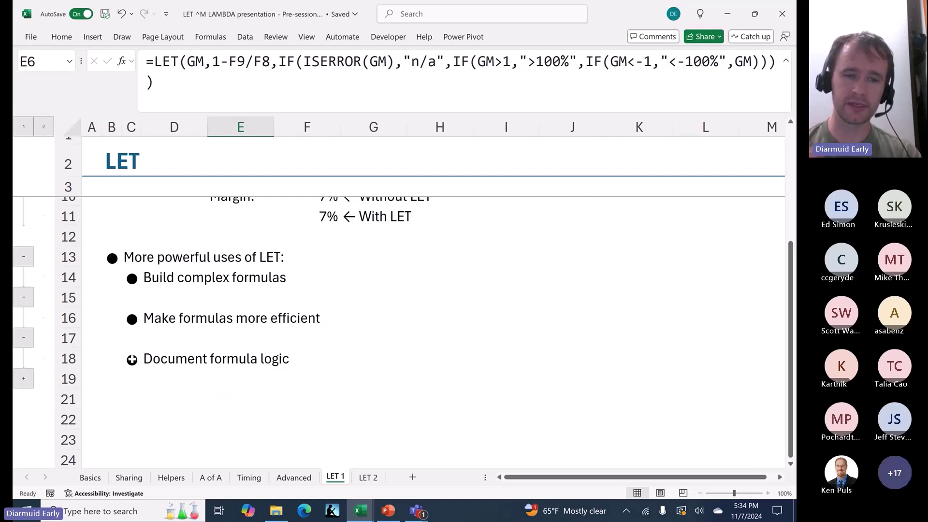
pyautogui.click(23, 379)
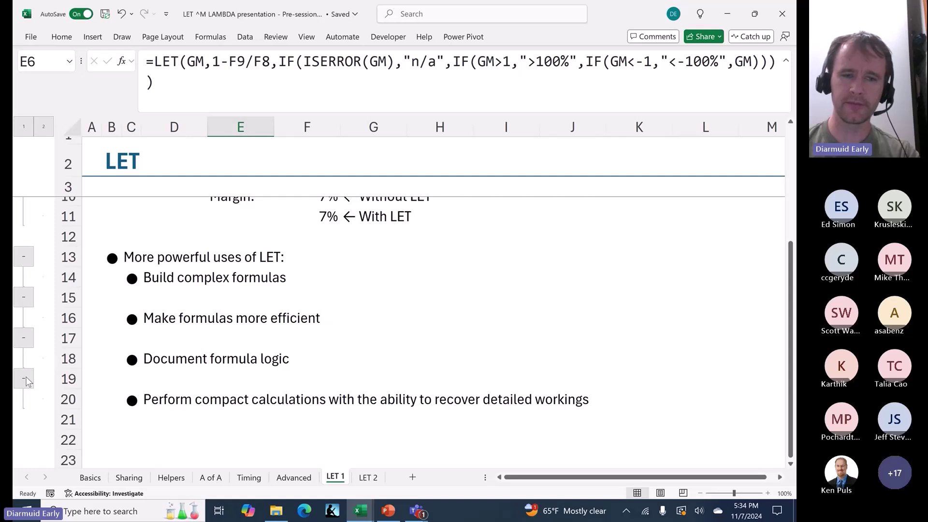
pyautogui.scroll(-2, 151, 362)
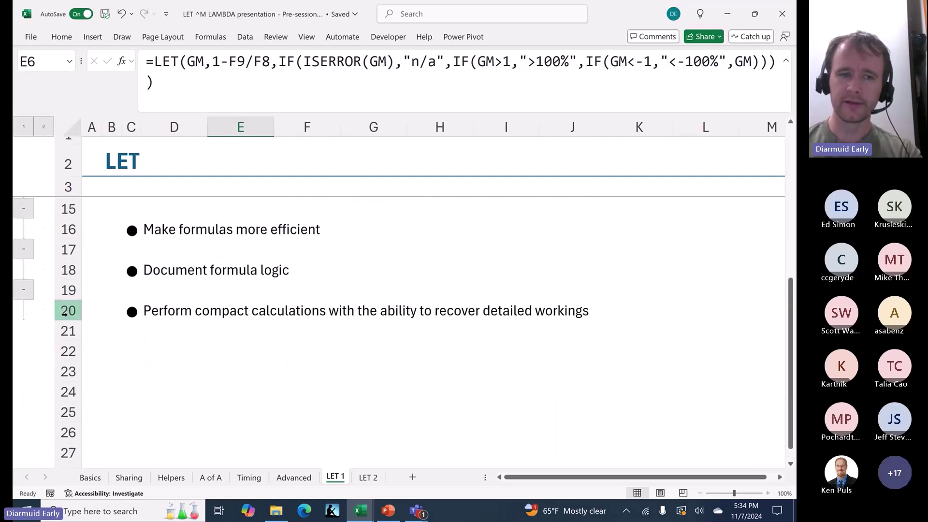
pyautogui.click(64, 313)
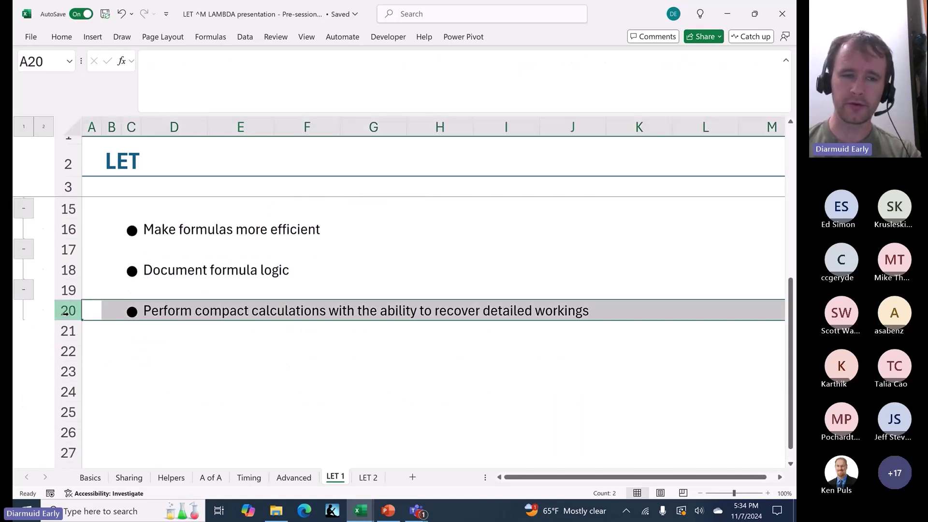
pyautogui.click(88, 311)
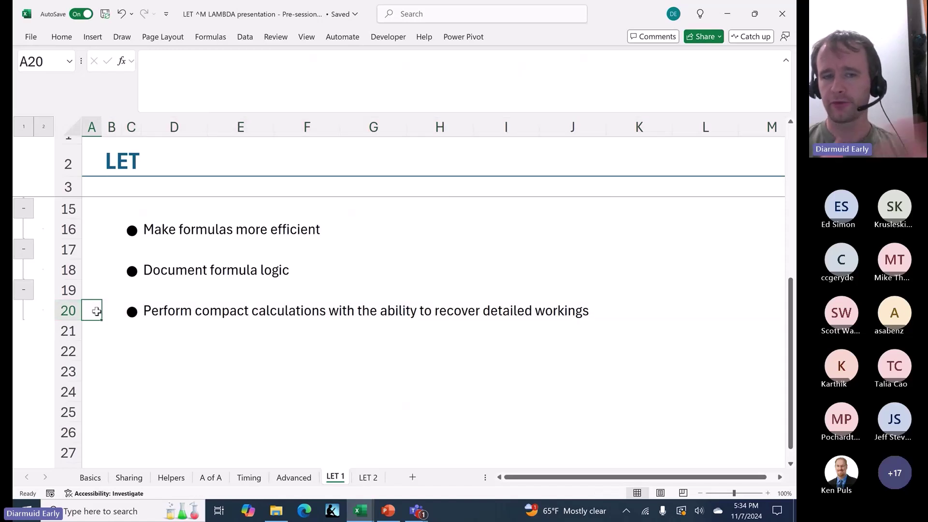
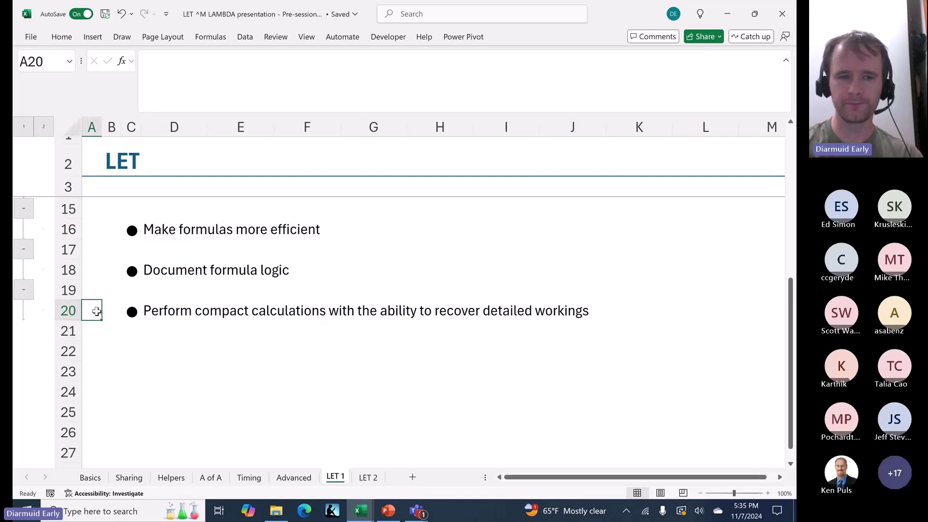
# - Switch to the CH-140 Golden Period.xlsx workbook and show its challenge sheet from cell A1 with a shorter formula bar
pyautogui.hotkey('ctrl', 'Home')
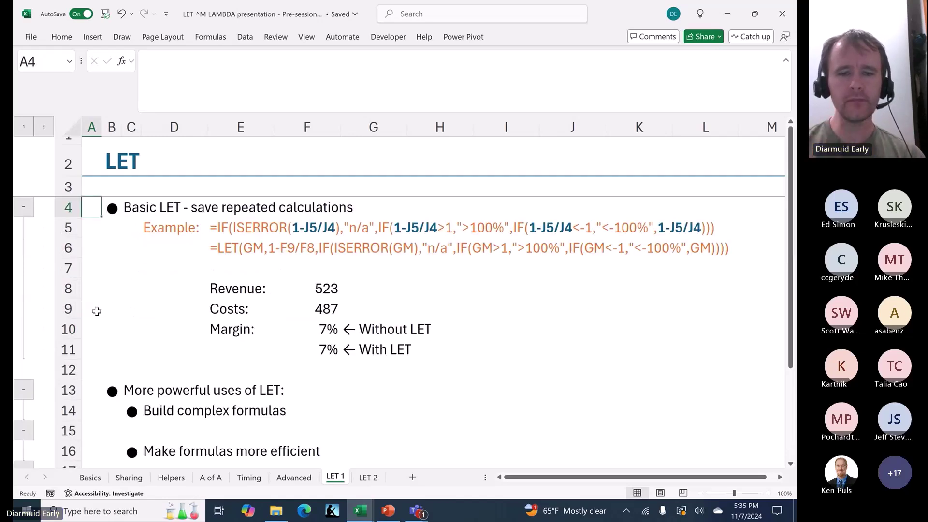
pyautogui.moveTo(361, 511)
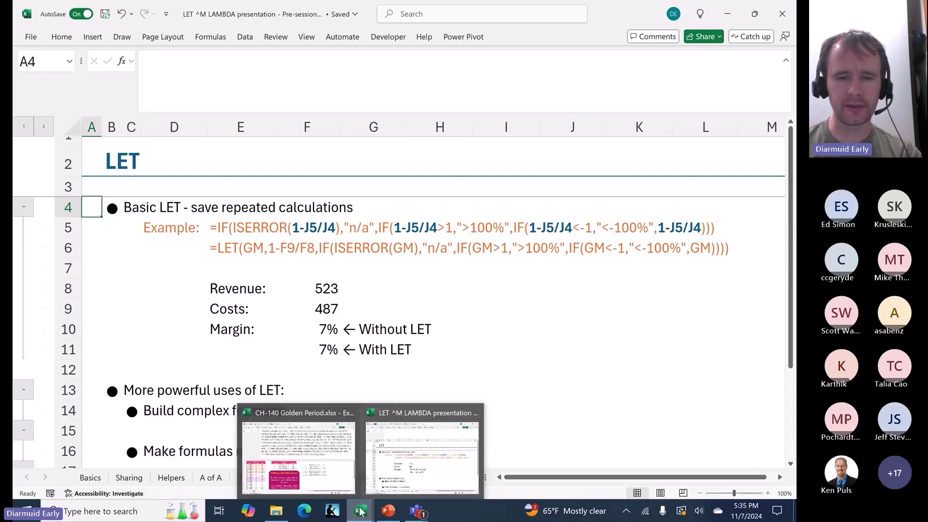
pyautogui.click(305, 454)
pyautogui.hotkey('ctrl', 'Left')
pyautogui.hotkey('ctrl', 'Up')
pyautogui.hotkey('ctrl', 'Left')
pyautogui.hotkey('ctrl', 'Left')
pyautogui.moveTo(247, 257); pyautogui.dragTo(190, 110)
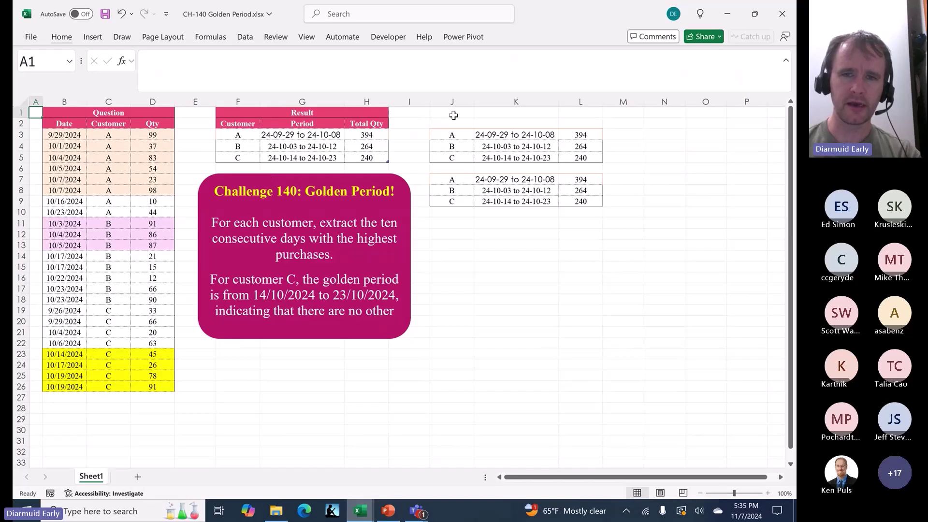
# - Expand the formula bar for J3's complete LET formula and examine its dt and periodSales definitions
pyautogui.click(447, 135)
pyautogui.moveTo(382, 96); pyautogui.dragTo(378, 238)
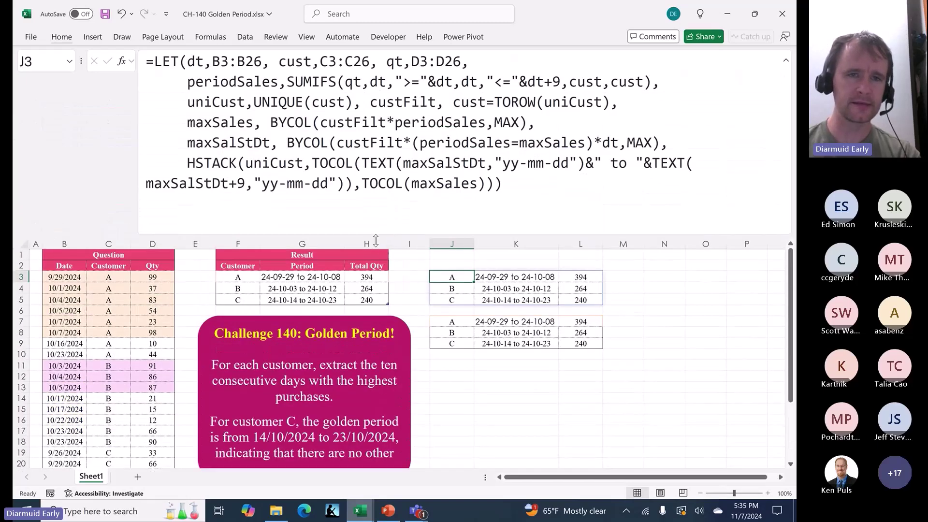
pyautogui.click(192, 62)
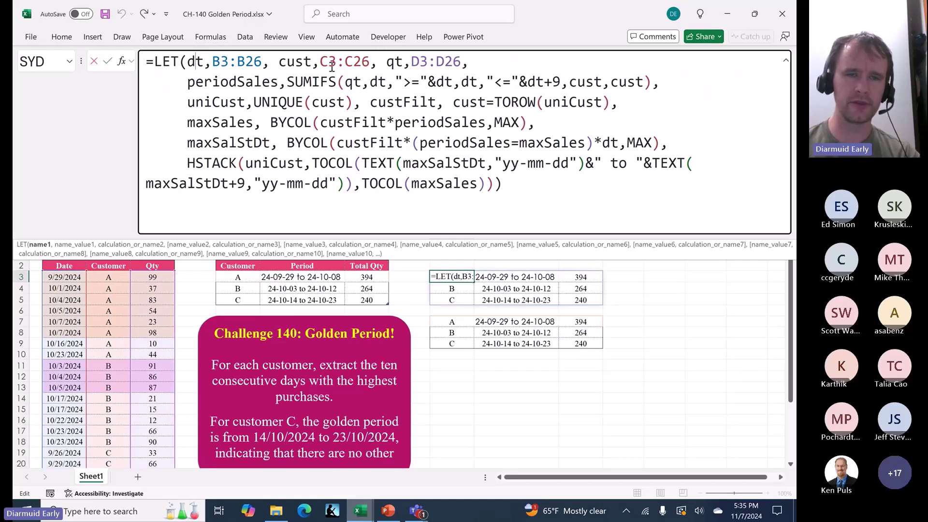
pyautogui.click(189, 82)
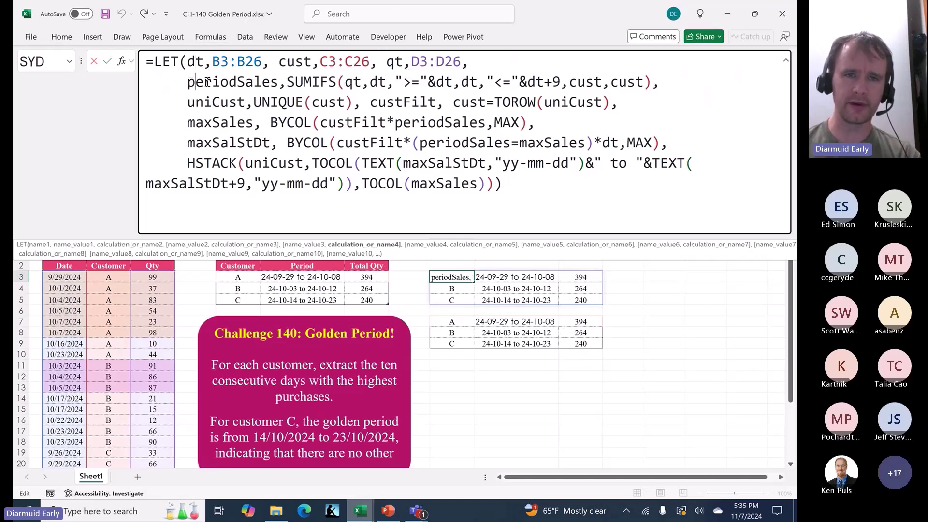
# - Examine the variable names in J3's LET formula, from periodSales to maxSalStDt, and the yy-mm-dd date formats in its HSTACK output
pyautogui.doubleClick(209, 82)
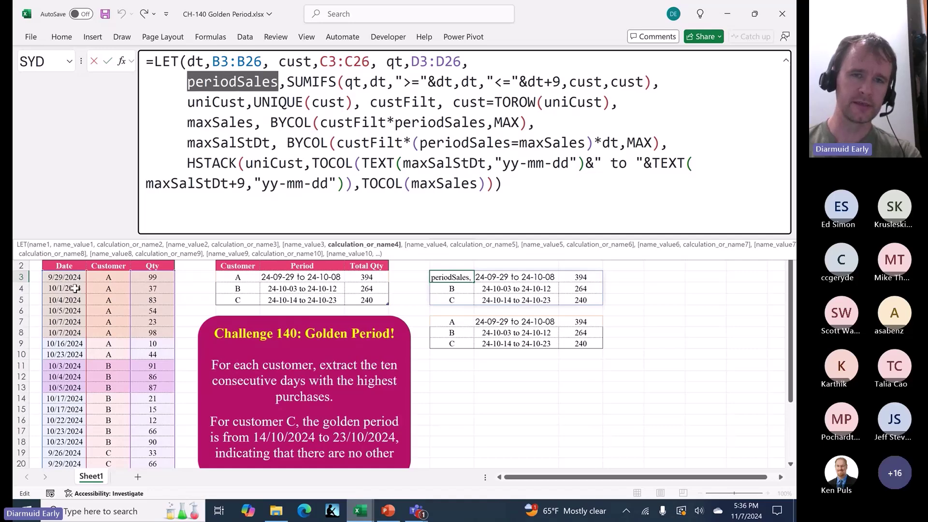
pyautogui.click(228, 103)
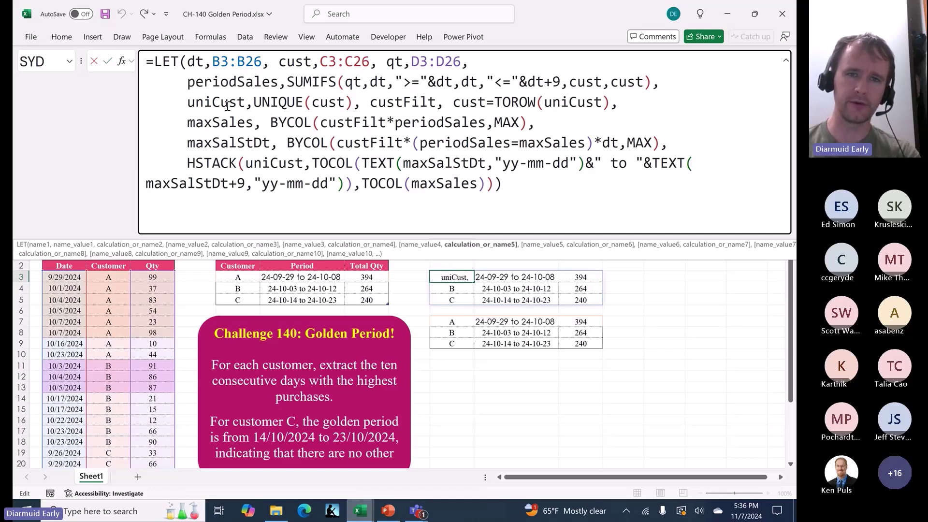
pyautogui.click(228, 123)
pyautogui.click(242, 143)
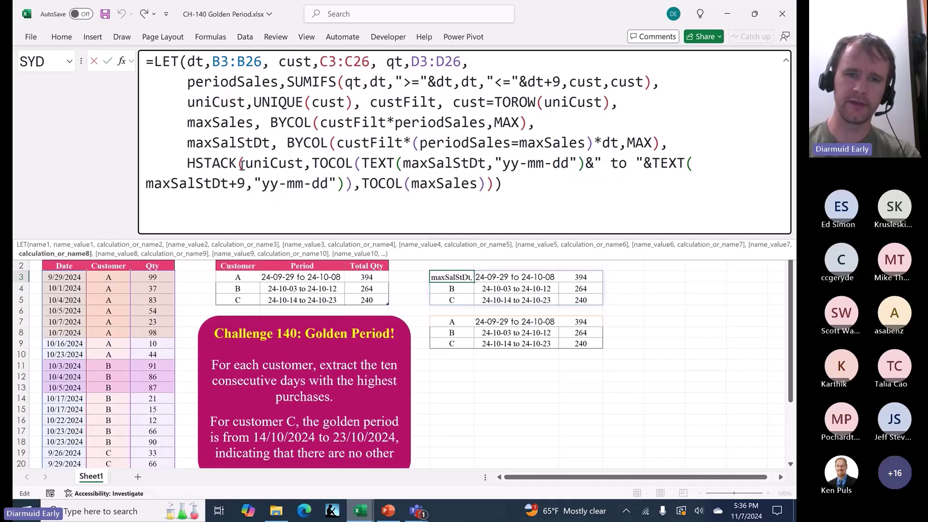
pyautogui.click(278, 162)
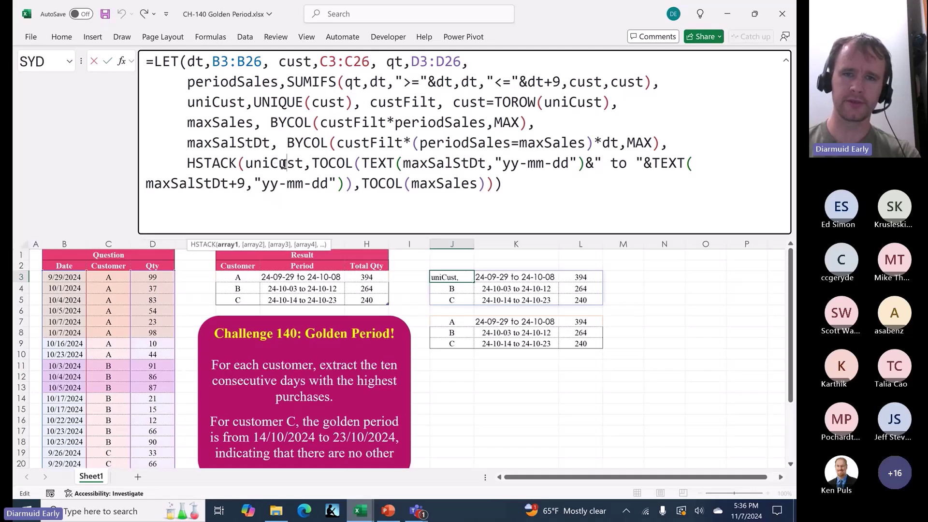
pyautogui.click(452, 163)
pyautogui.moveTo(503, 163); pyautogui.dragTo(571, 159)
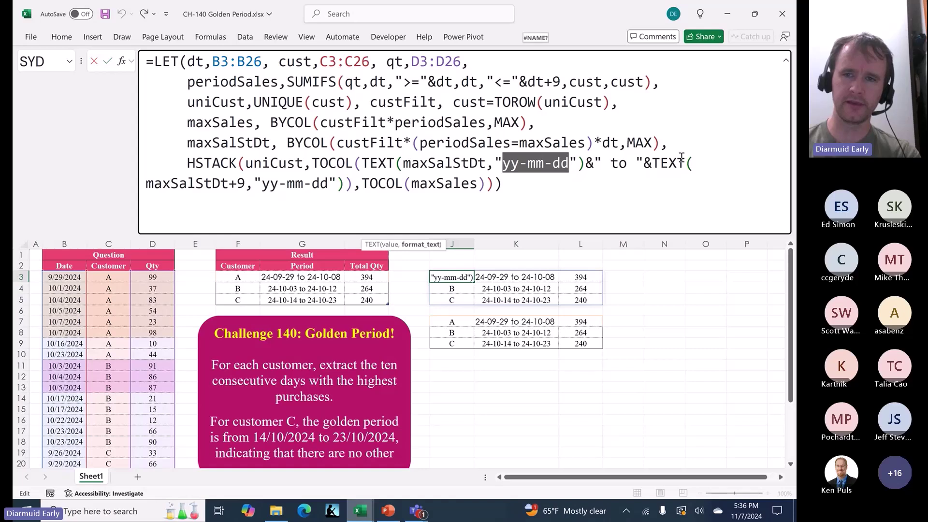
pyautogui.moveTo(261, 184); pyautogui.dragTo(319, 180)
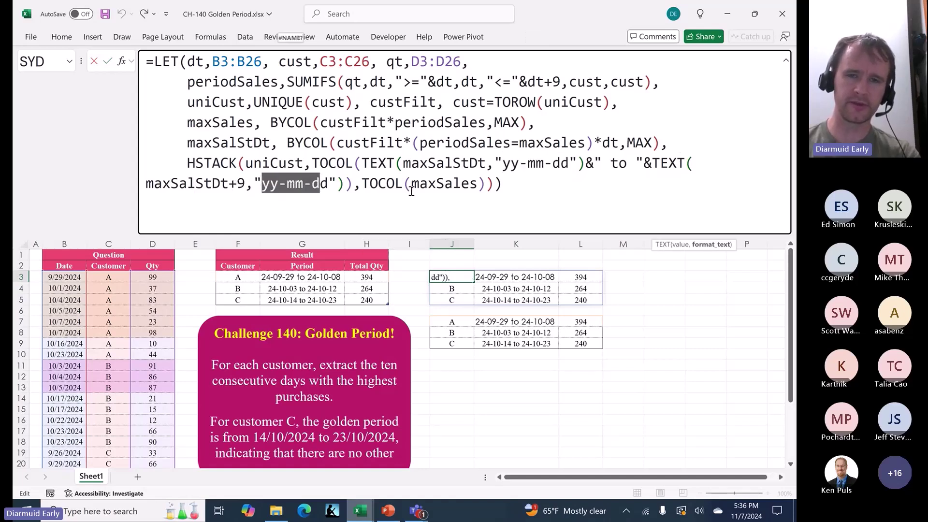
pyautogui.press('Escape')
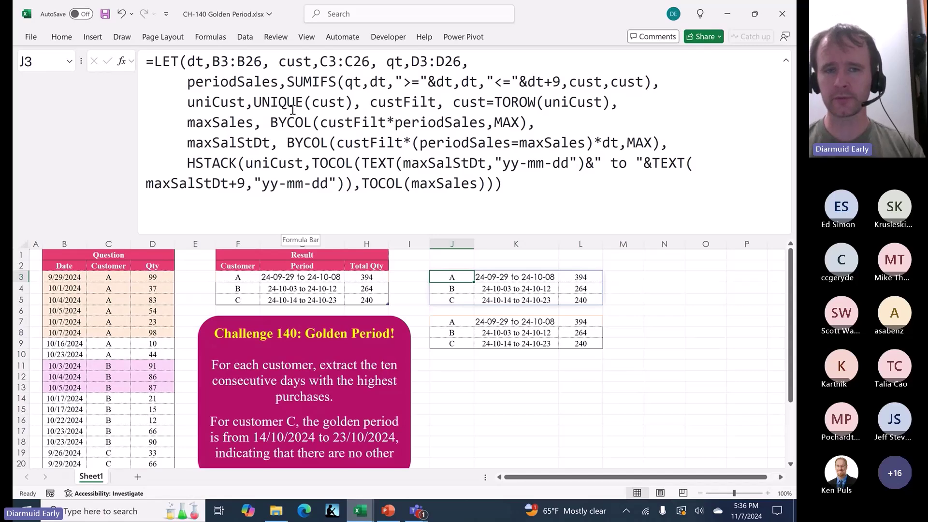
# - Trace J3's LET formula backwards from the final HSTACK through the maxSalStDt and maxSales calculations to custFilt
pyautogui.click(188, 163)
pyautogui.moveTo(188, 163); pyautogui.dragTo(495, 181)
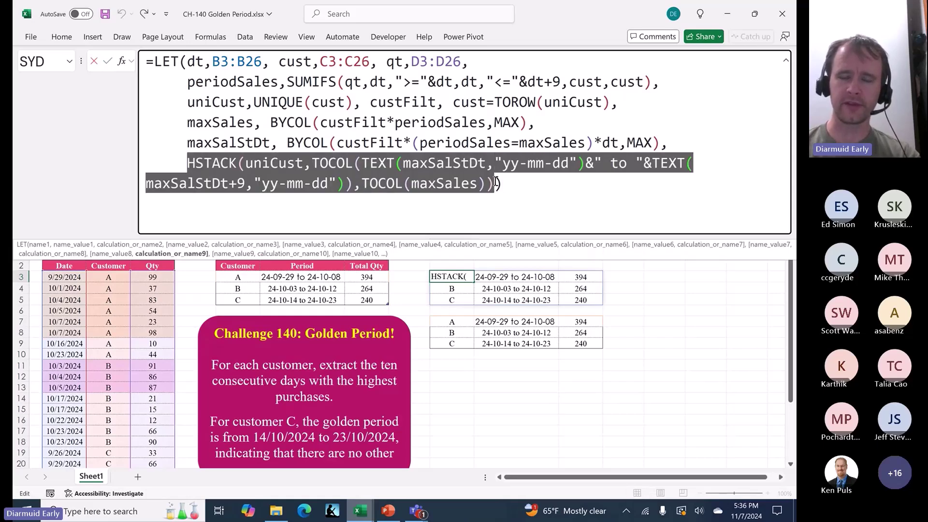
pyautogui.doubleClick(244, 142)
pyautogui.moveTo(287, 142); pyautogui.dragTo(661, 139)
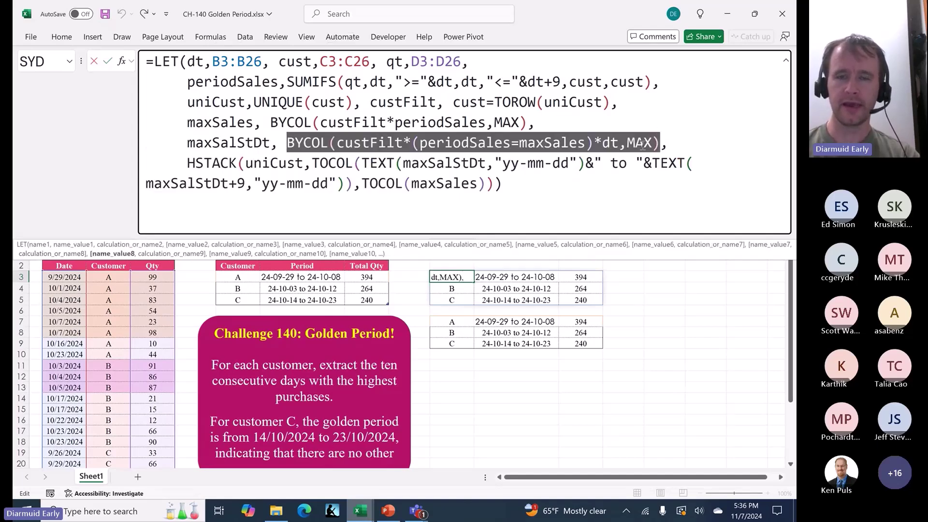
pyautogui.doubleClick(227, 121)
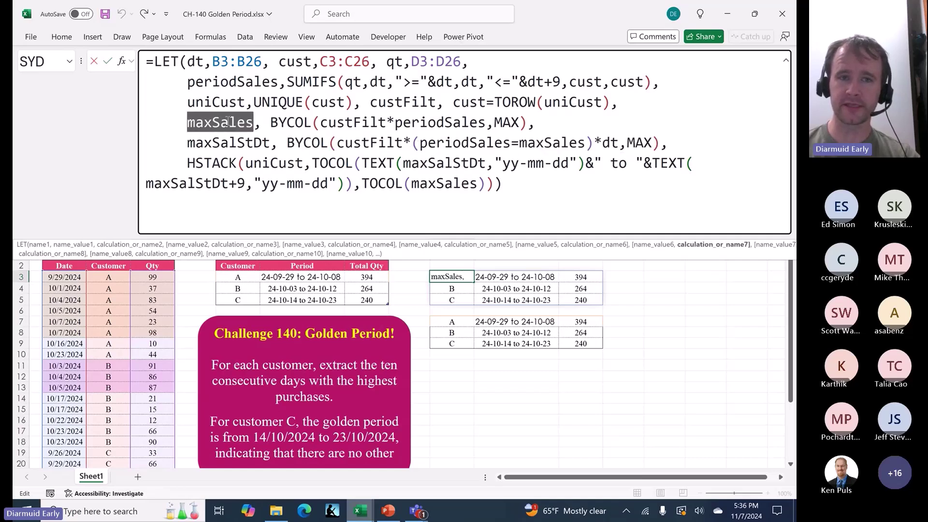
pyautogui.moveTo(270, 123); pyautogui.dragTo(494, 122)
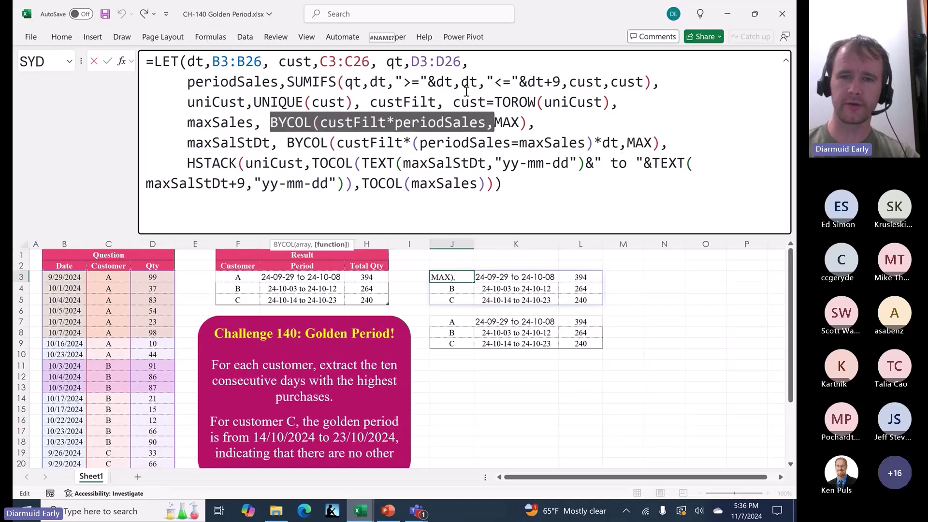
pyautogui.doubleClick(399, 103)
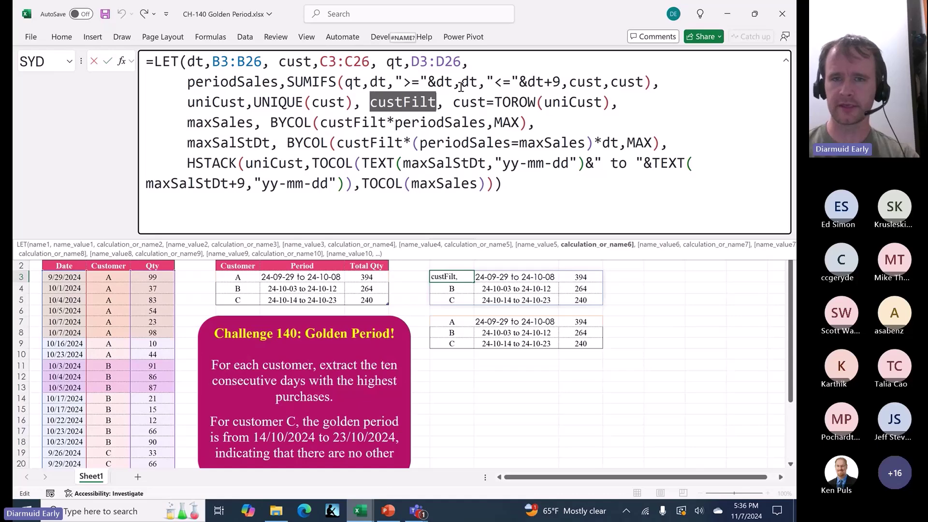
pyautogui.press('Escape')
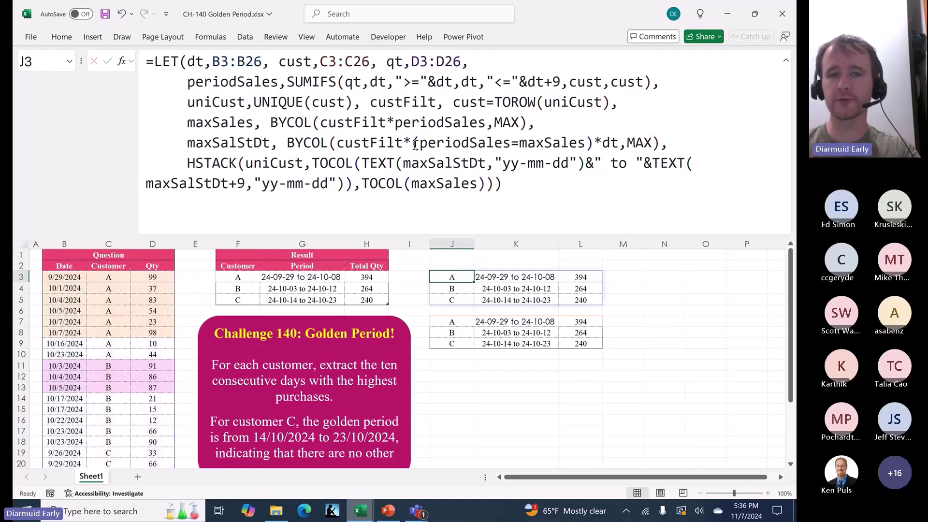
# - Examine the periodSales SUMIFS expression and the uniCust and custFilt definitions in J3's LET formula
pyautogui.click(286, 80)
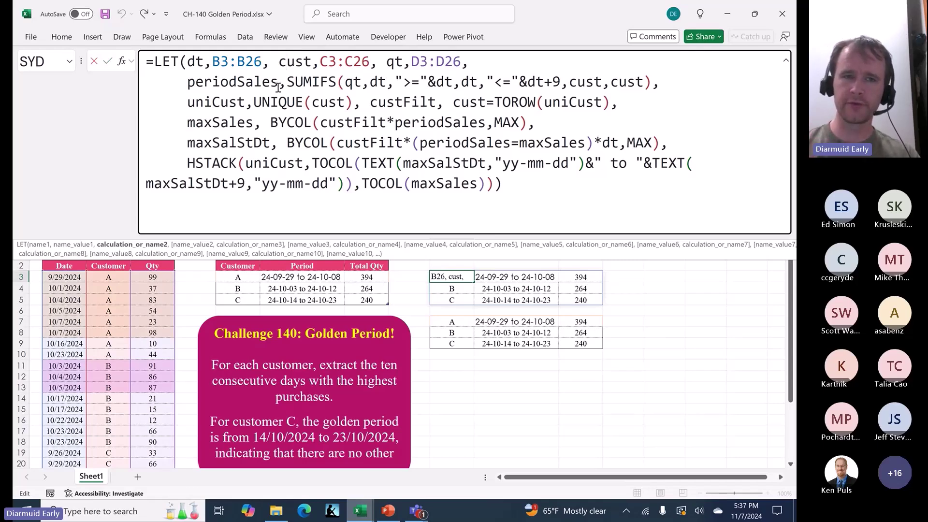
pyautogui.click(186, 82)
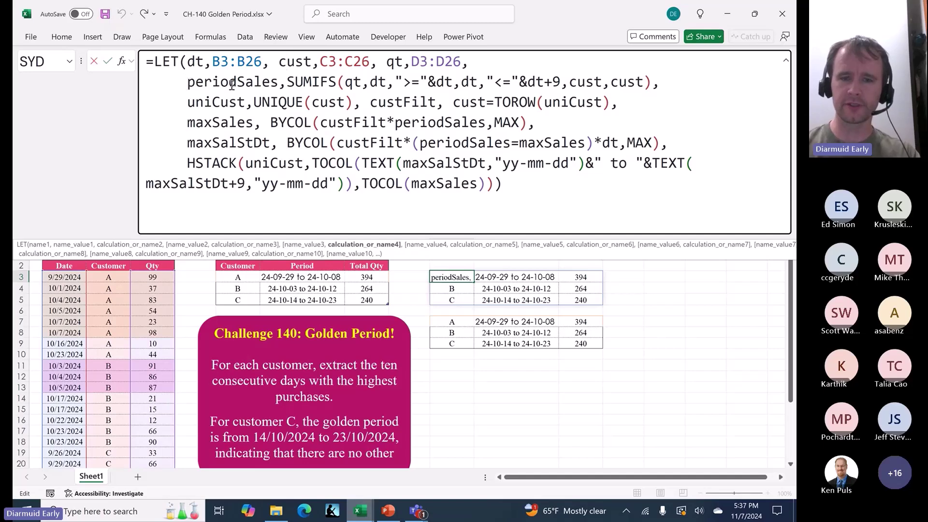
pyautogui.keyDown('shift'); pyautogui.click(680, 88); pyautogui.keyUp('shift')
pyautogui.moveTo(286, 83); pyautogui.dragTo(651, 84)
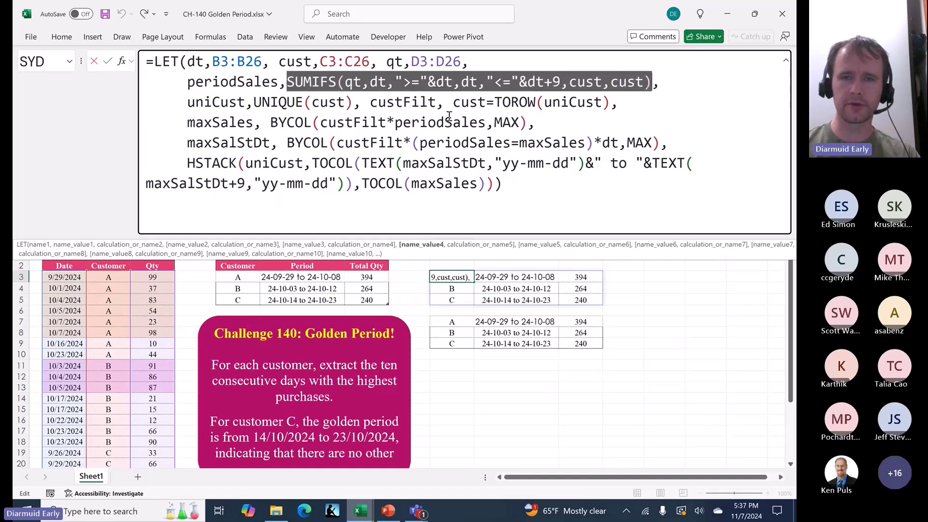
pyautogui.click(189, 102)
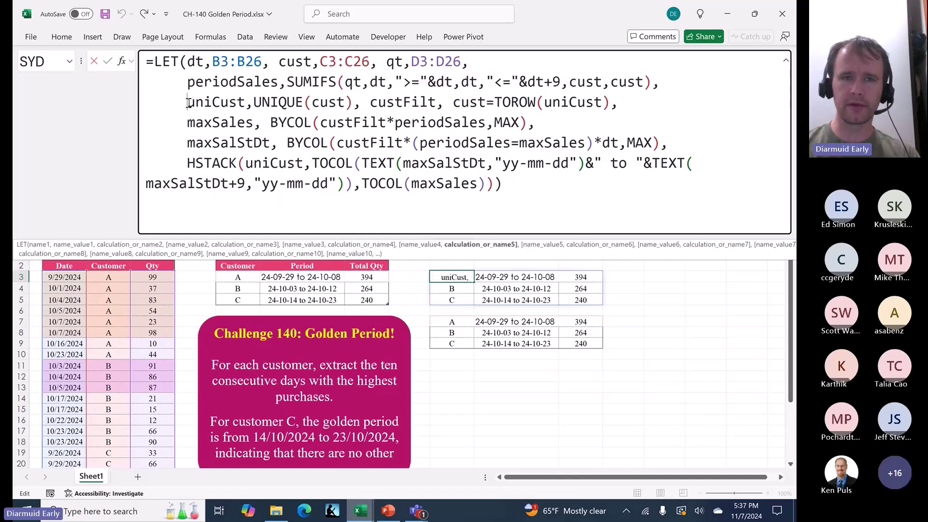
pyautogui.doubleClick(233, 103)
pyautogui.moveTo(254, 102); pyautogui.dragTo(358, 103)
pyautogui.click(377, 102)
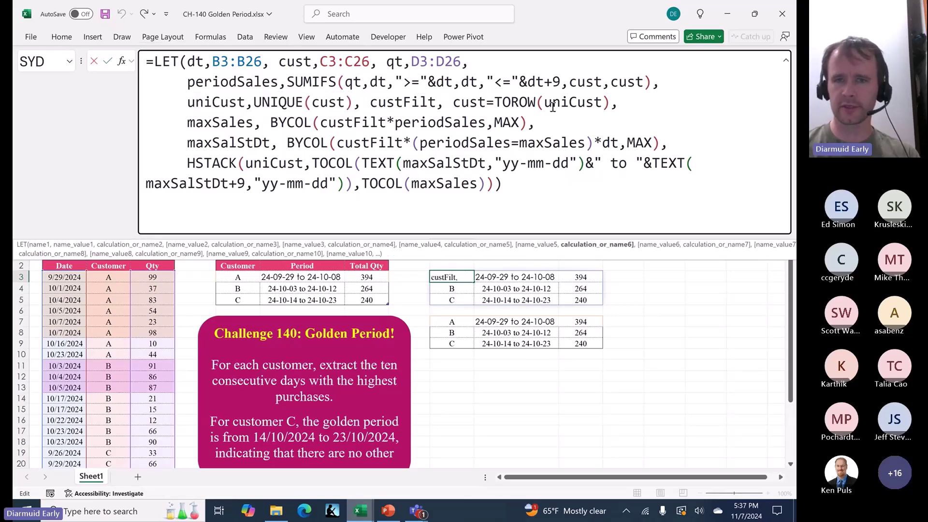
pyautogui.press('Escape')
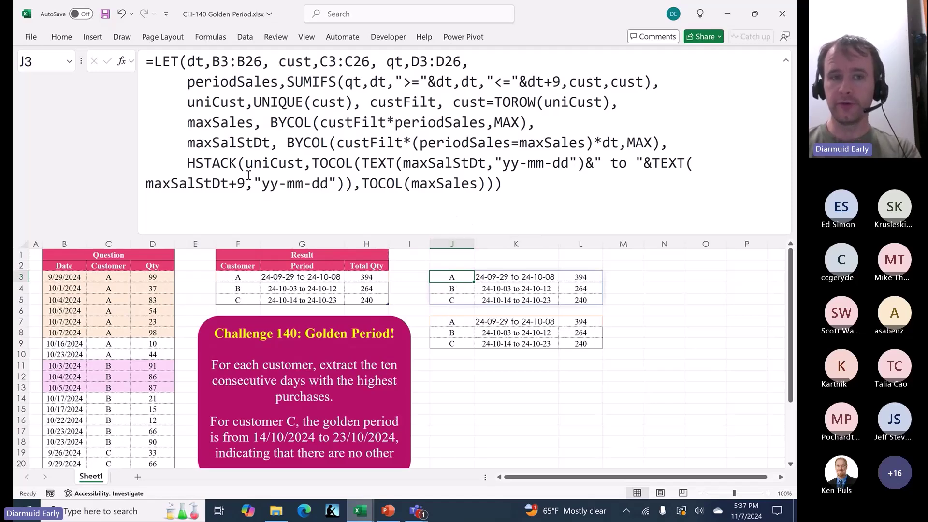
# - Compare the final HSTACK expression of J3's LET formula with the full nested formula in J7
pyautogui.moveTo(187, 163); pyautogui.dragTo(495, 188)
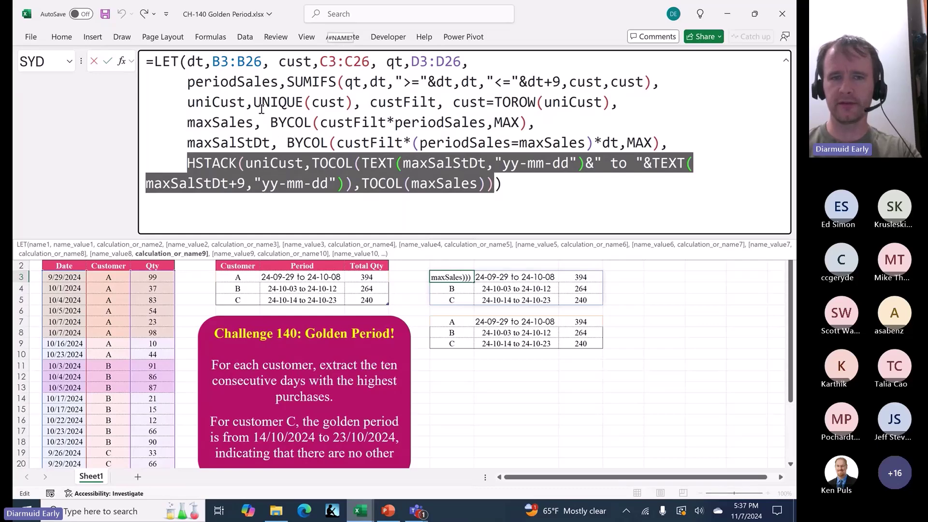
pyautogui.press('Escape')
pyautogui.click(454, 322)
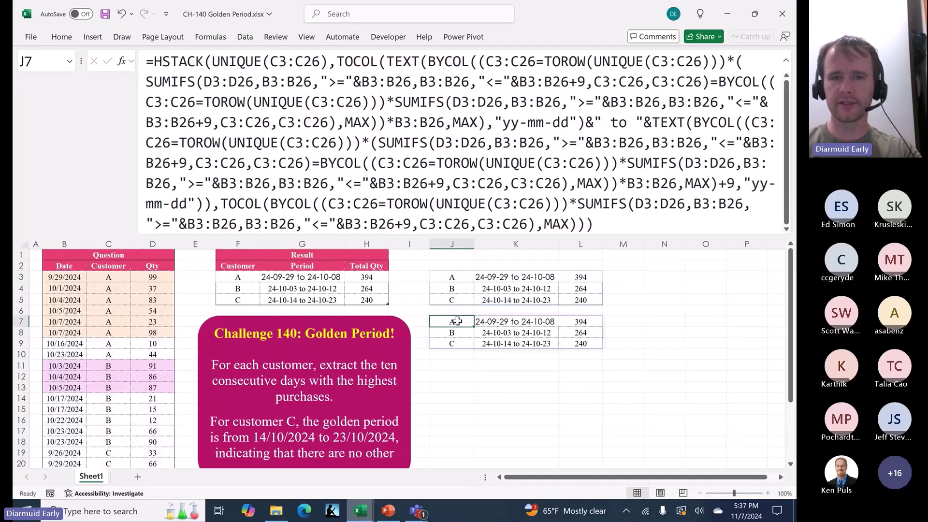
pyautogui.moveTo(495, 234)
pyautogui.mouseDown()
pyautogui.moveTo(496, 254)
pyautogui.moveTo(496, 234)
pyautogui.mouseUp()
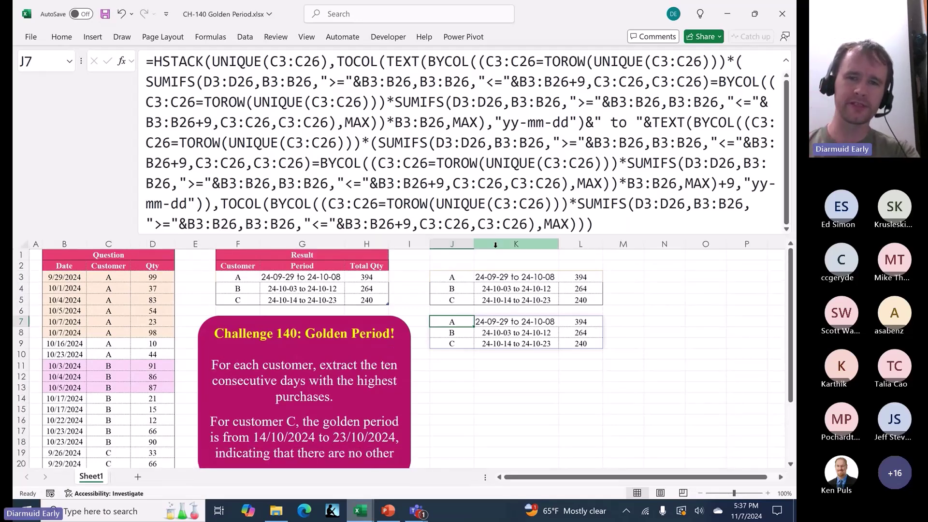
pyautogui.click(460, 280)
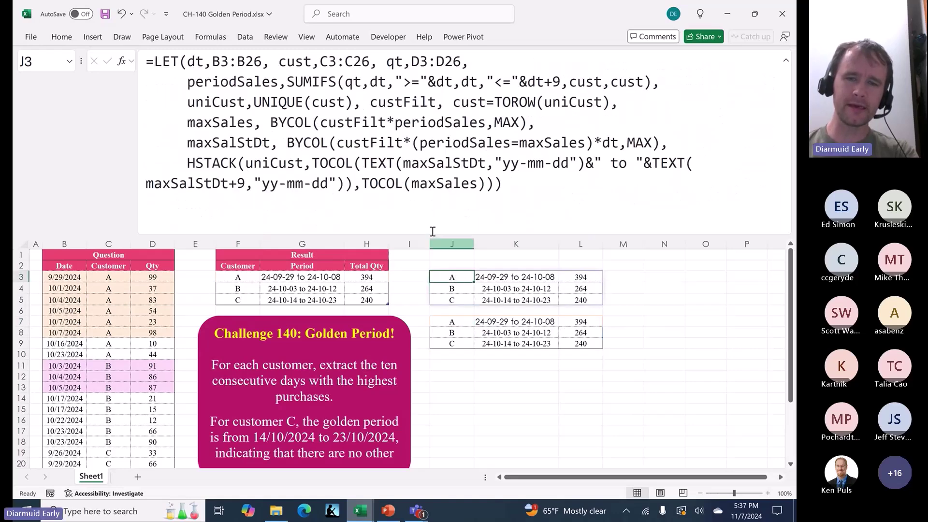
pyautogui.click(448, 322)
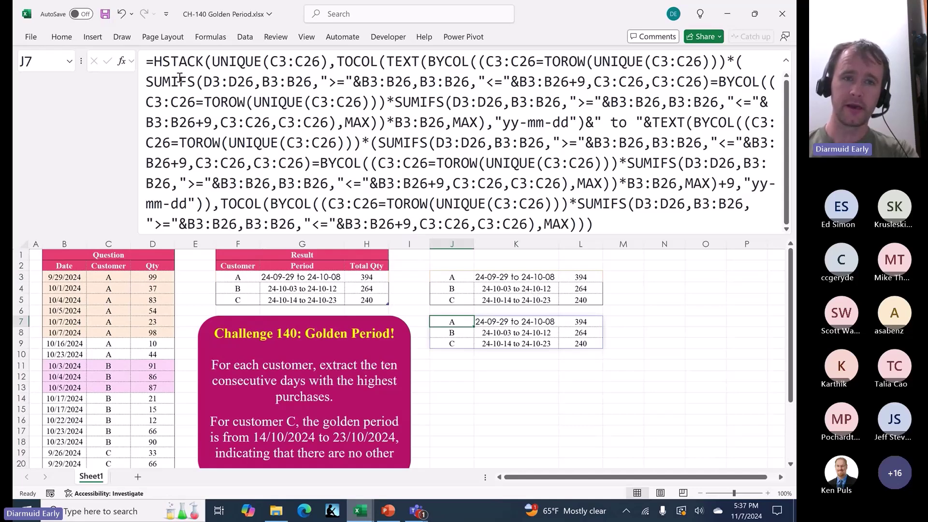
pyautogui.moveTo(147, 61); pyautogui.dragTo(648, 275)
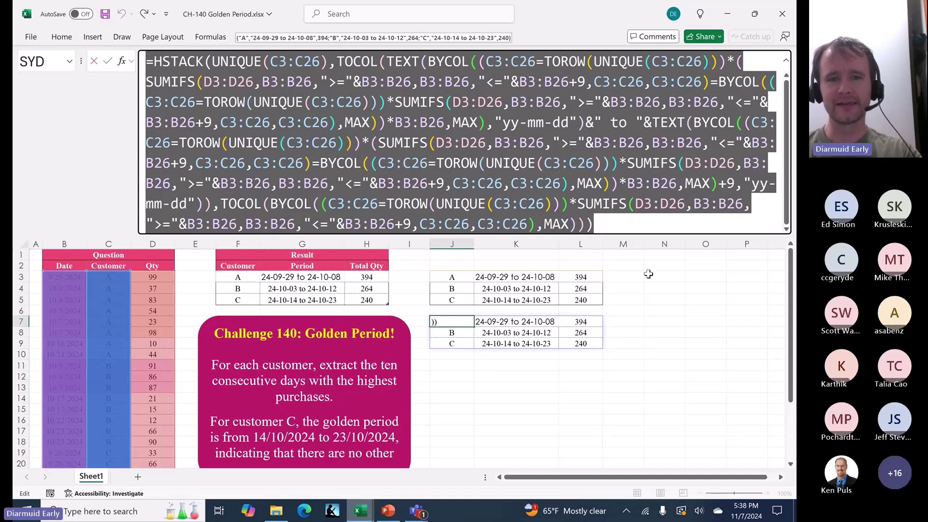
pyautogui.press('Escape')
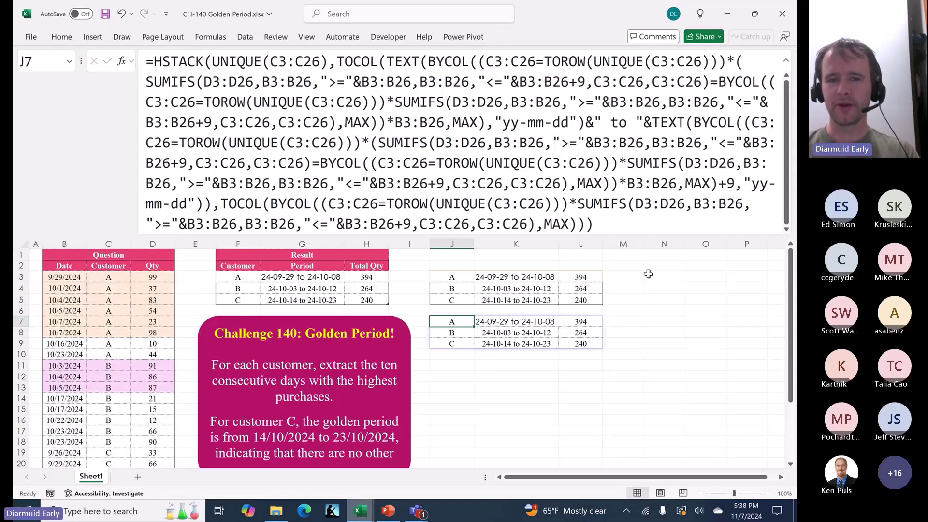
# - Select J3 and J7 together and alternate between them to compare the LET version with the nested version
pyautogui.click(452, 277)
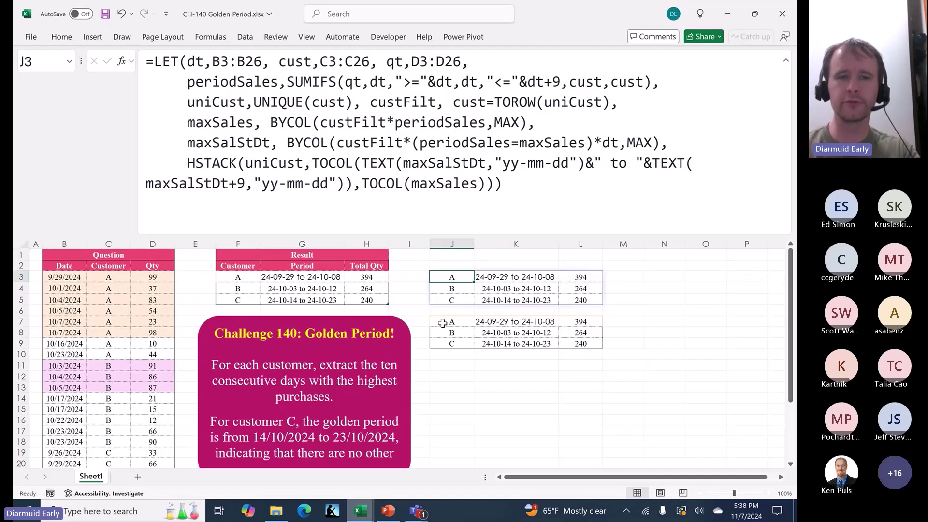
pyautogui.click(203, 87)
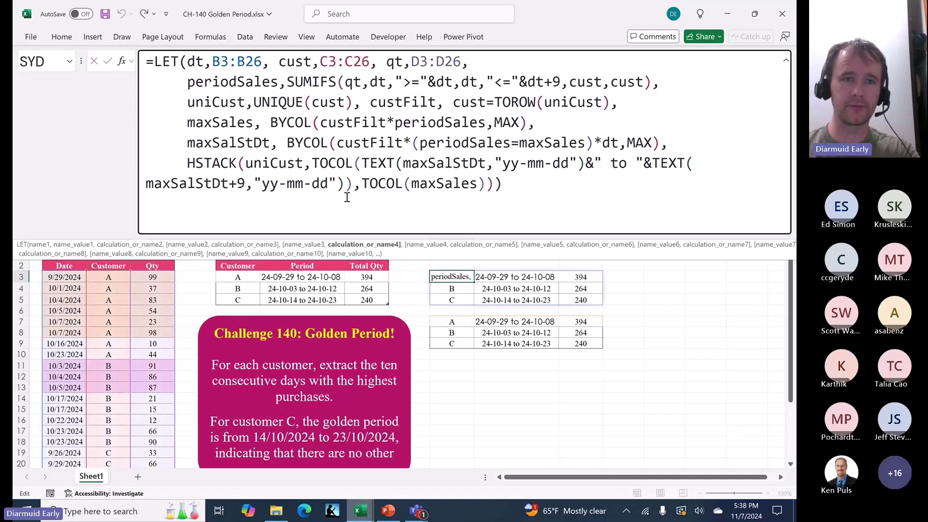
pyautogui.press('Escape')
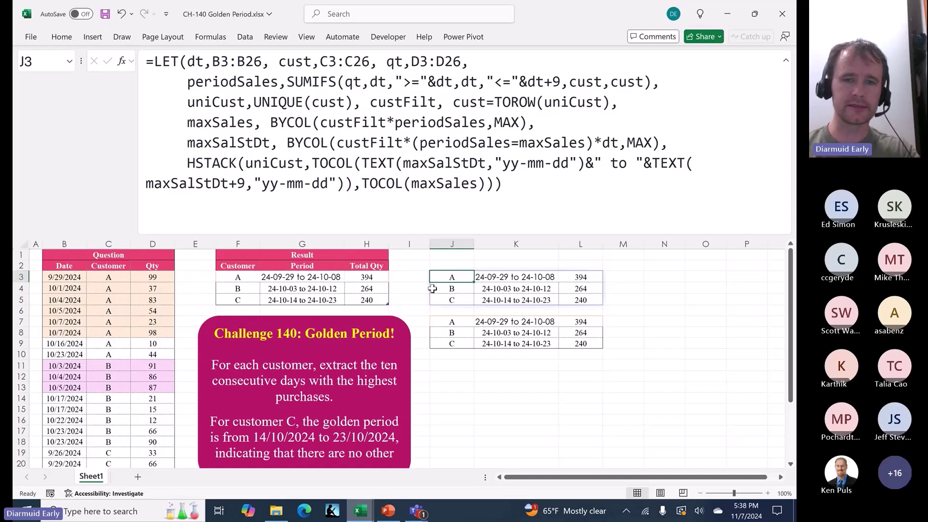
pyautogui.keyDown('ctrl'); pyautogui.click(451, 320); pyautogui.keyUp('ctrl')
pyautogui.press('Tab')
pyautogui.press('Tab')
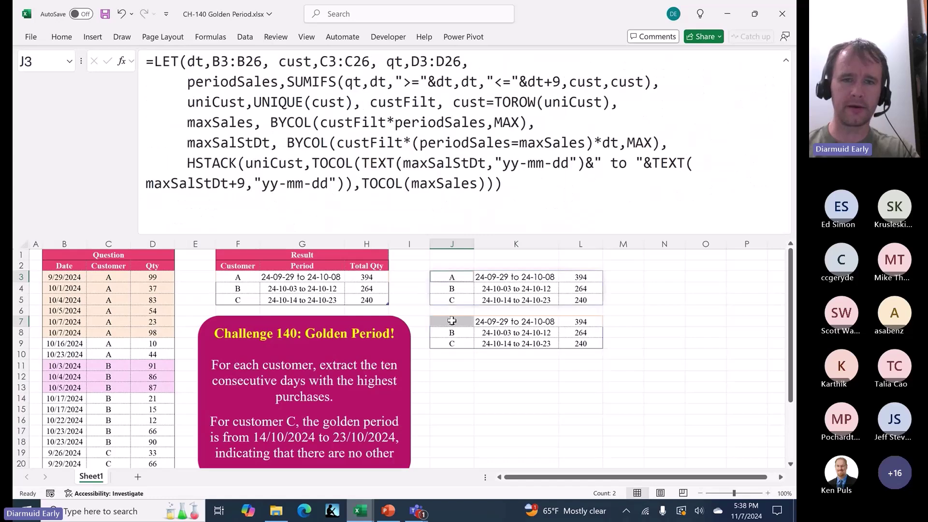
pyautogui.press('Tab')
pyautogui.press('Tab')
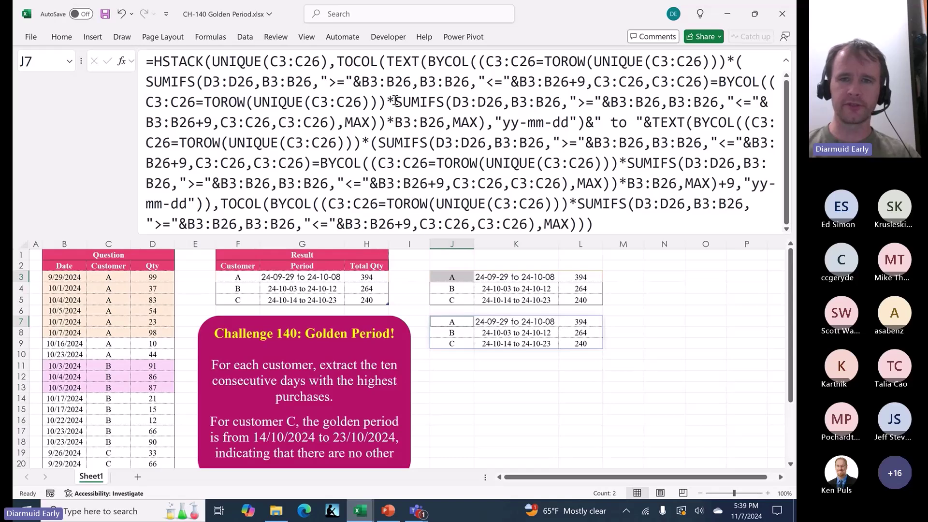
# - Examine the repeated SUMIFS calls in J7's nested formula and return to the LET formula in J3
pyautogui.moveTo(396, 100); pyautogui.dragTo(466, 104)
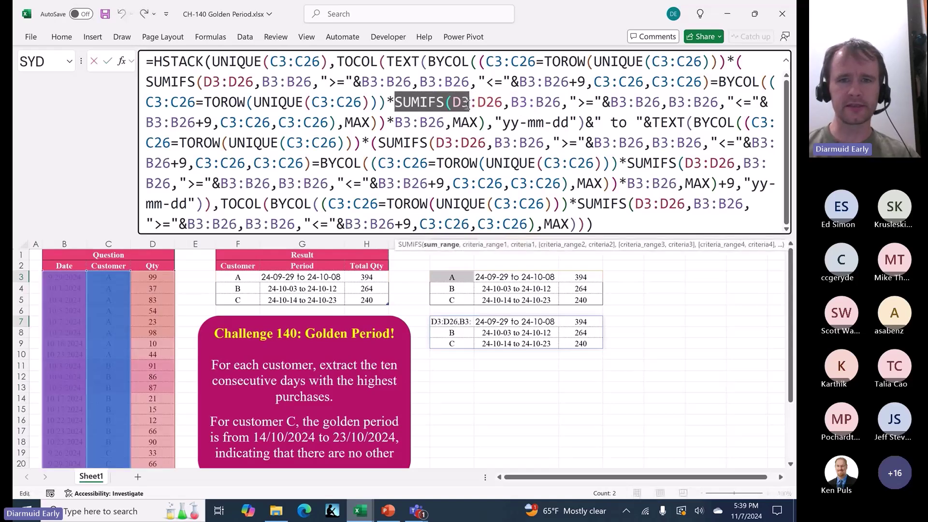
pyautogui.moveTo(387, 143); pyautogui.dragTo(435, 143)
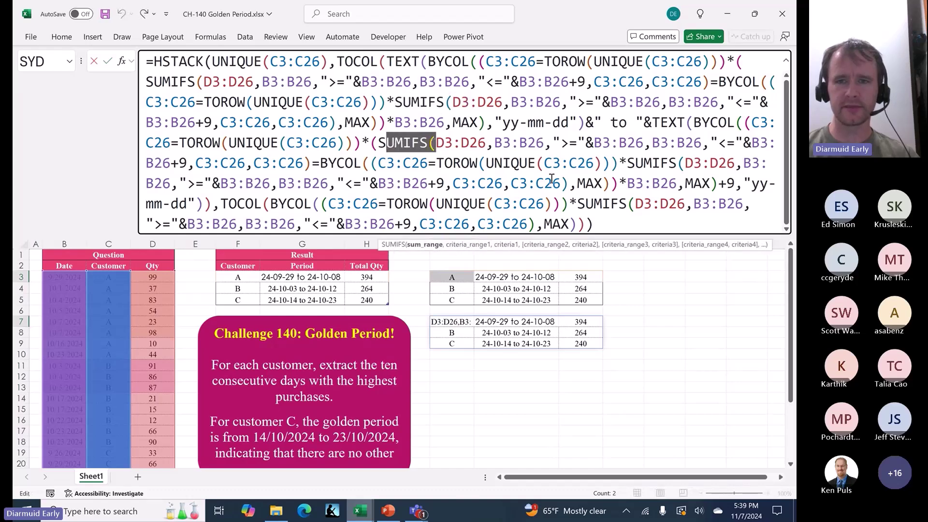
pyautogui.moveTo(594, 205); pyautogui.dragTo(628, 207)
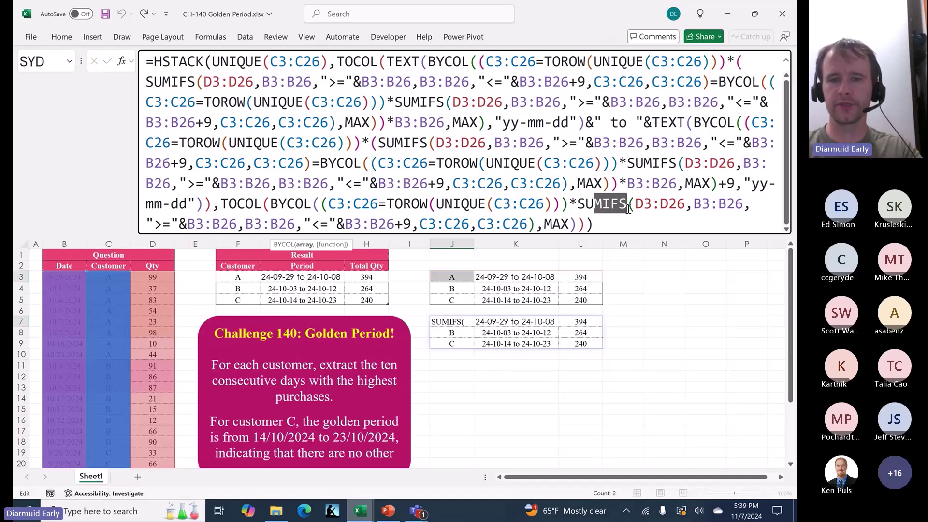
pyautogui.hotkey('ctrl', 'Return')
pyautogui.press('Up')
pyautogui.press('Up')
pyautogui.press('Up')
pyautogui.press('Up')
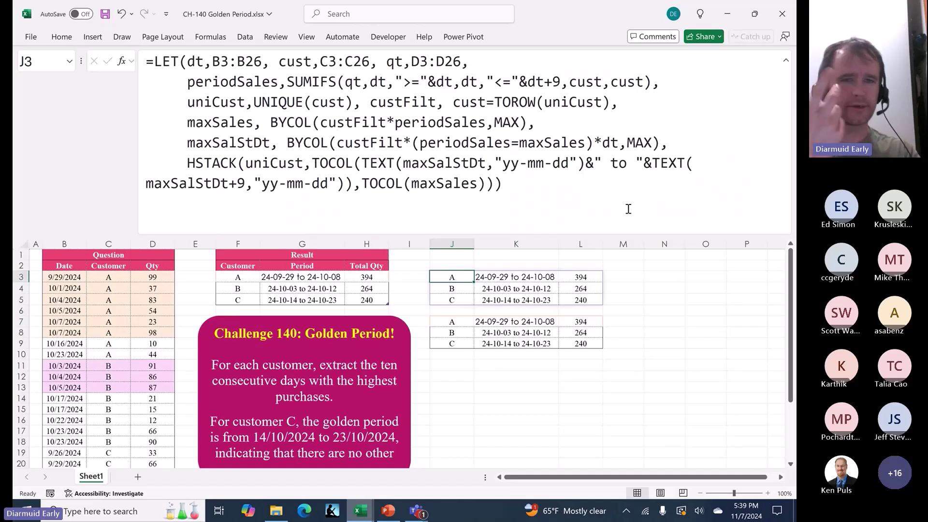
# - Highlight the entire nested formula in J7 to show its length and return to the LET formula in J3
pyautogui.press('Down')
pyautogui.press('Down')
pyautogui.press('Down')
pyautogui.press('Down')
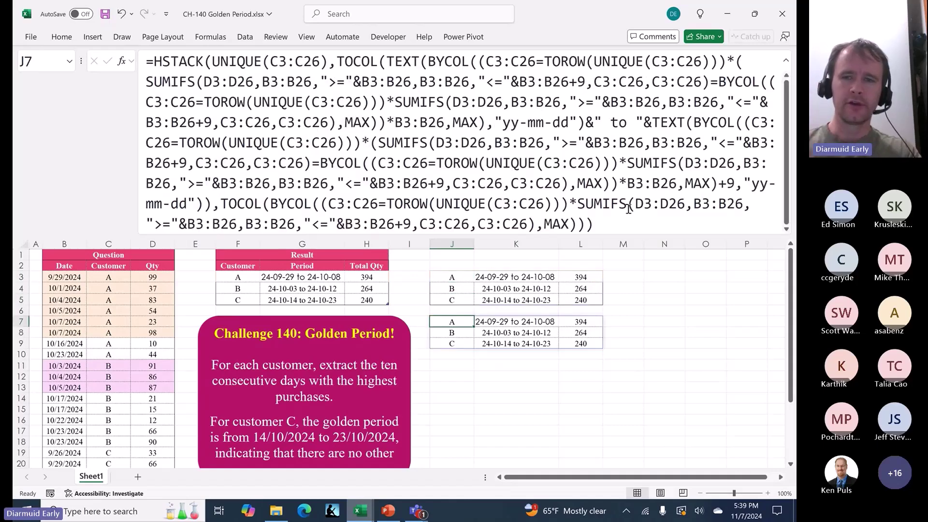
pyautogui.moveTo(600, 225); pyautogui.dragTo(108, 30)
pyautogui.press('Escape')
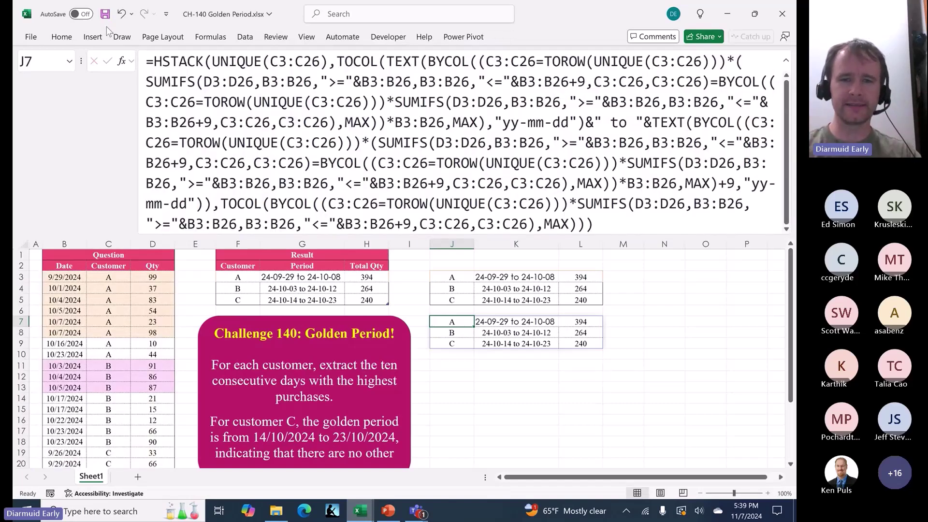
pyautogui.click(444, 276)
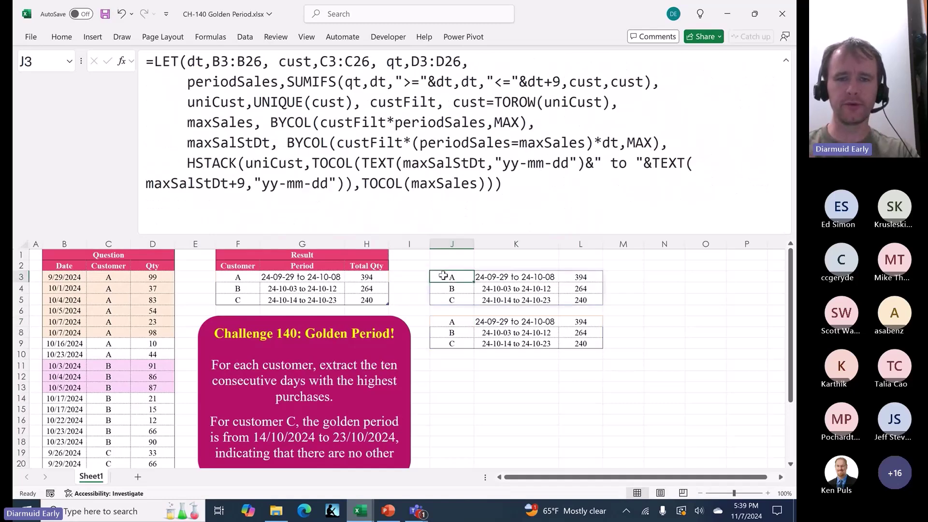
# - Switch to the LET presentation workbook, review the uses of LET on sheet LET 1 and open sheet LET 2
pyautogui.hotkey('ctrl', 'Tab')
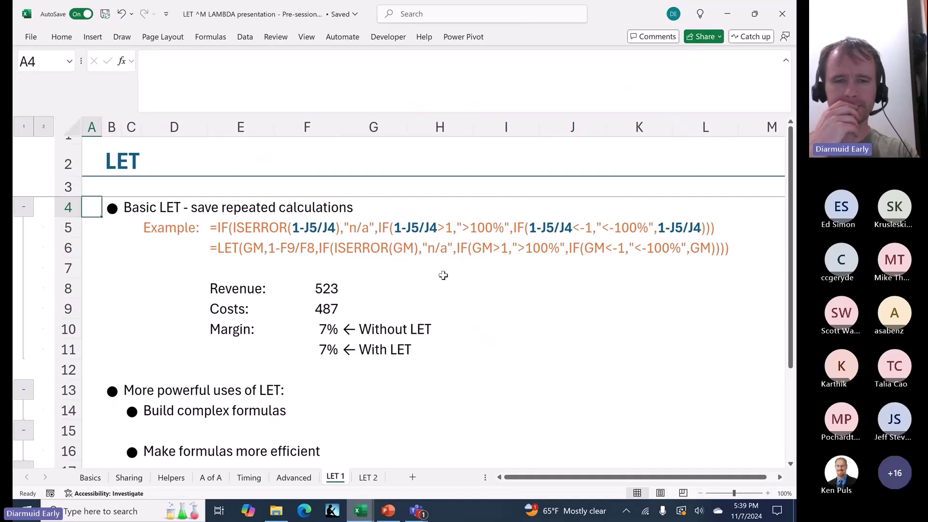
pyautogui.click(370, 477)
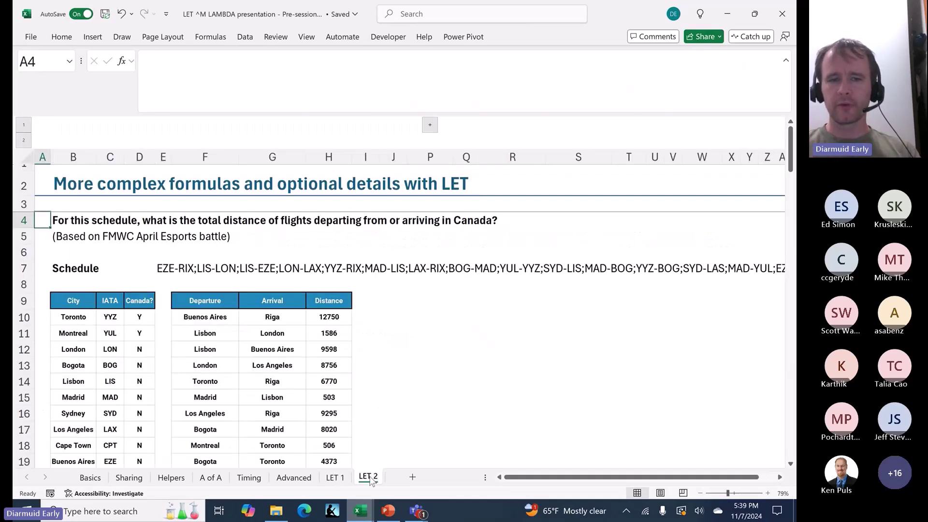
pyautogui.click(335, 478)
pyautogui.scroll(-1, 329, 413)
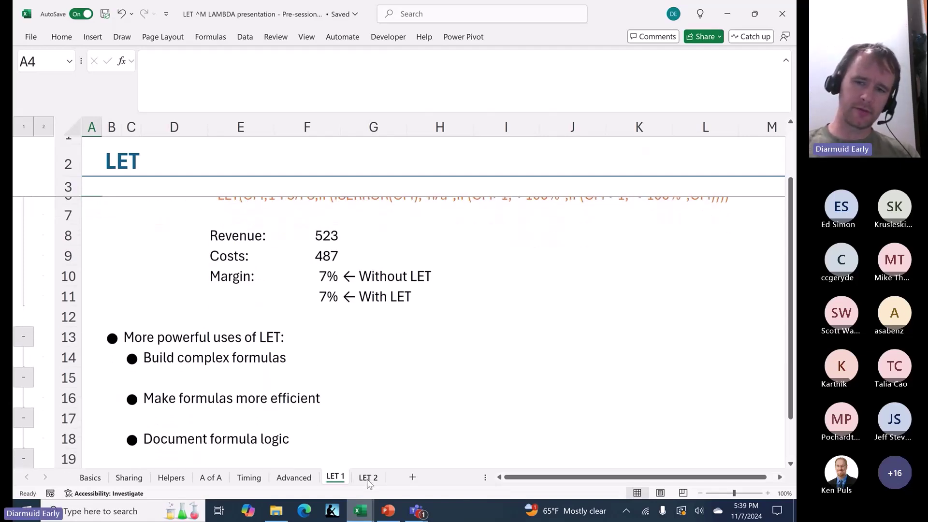
pyautogui.hotkey('alt', 'Tab')
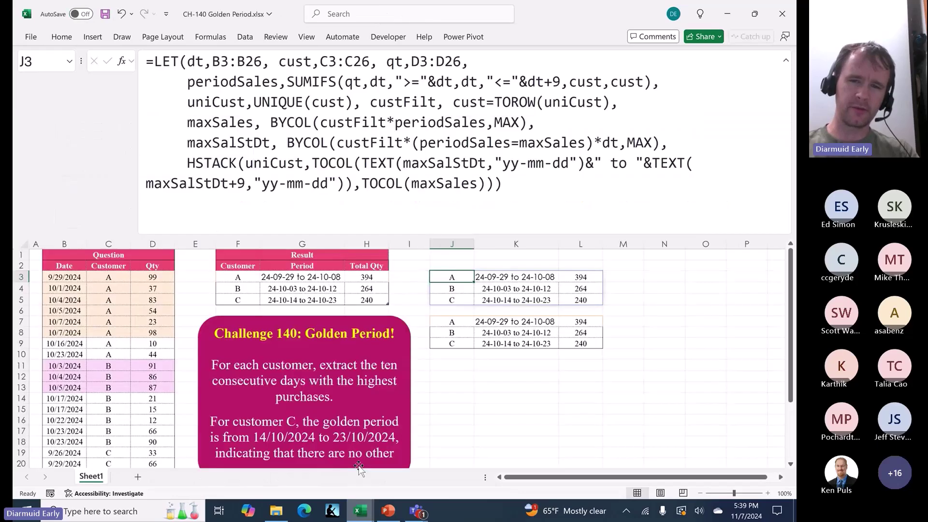
pyautogui.hotkey('alt', 'Tab')
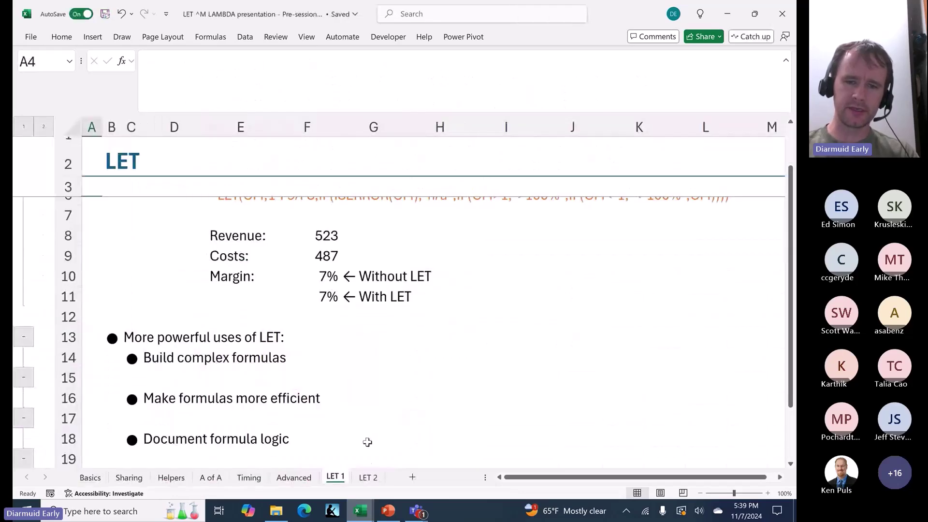
pyautogui.click(369, 478)
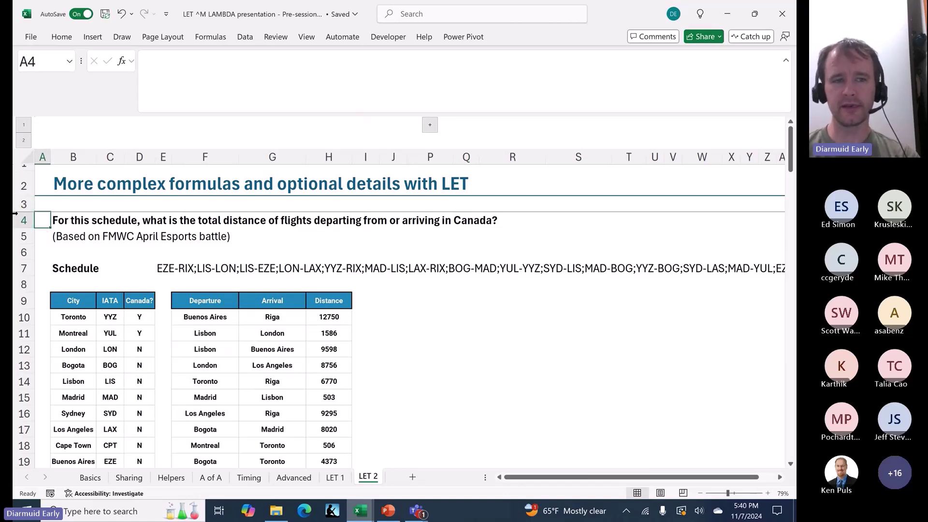
# - Examine the Canada flight distance question and the schedule string in E7, including its airport code pairs and semicolon delimiter
pyautogui.click(22, 236)
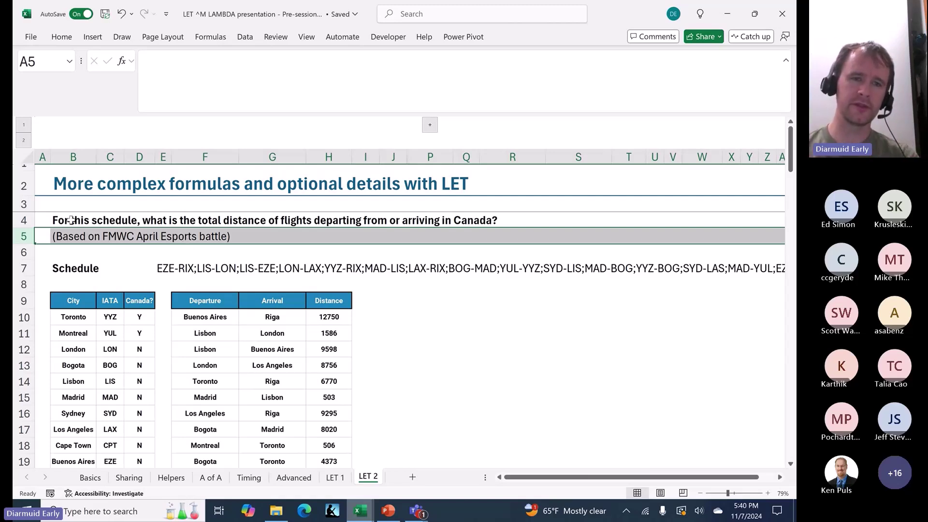
pyautogui.click(23, 220)
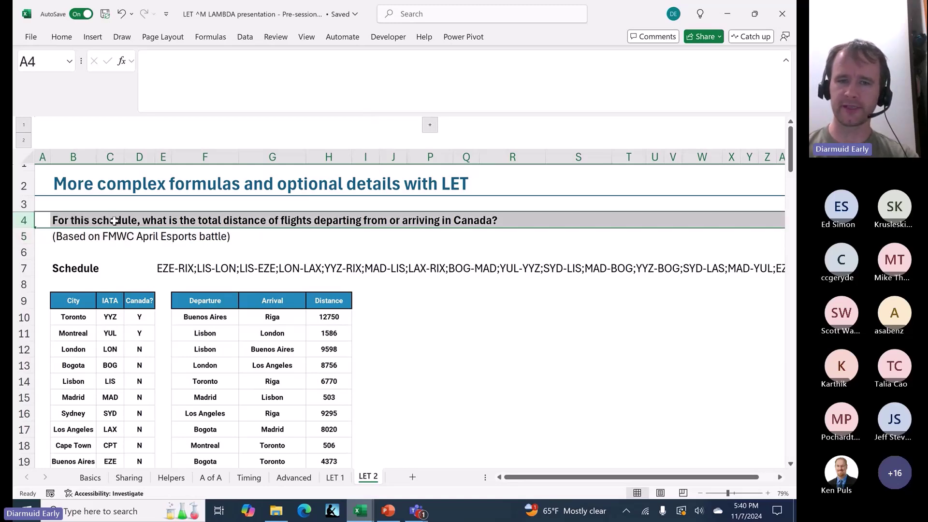
pyautogui.click(164, 269)
pyautogui.moveTo(147, 62); pyautogui.dragTo(125, 63)
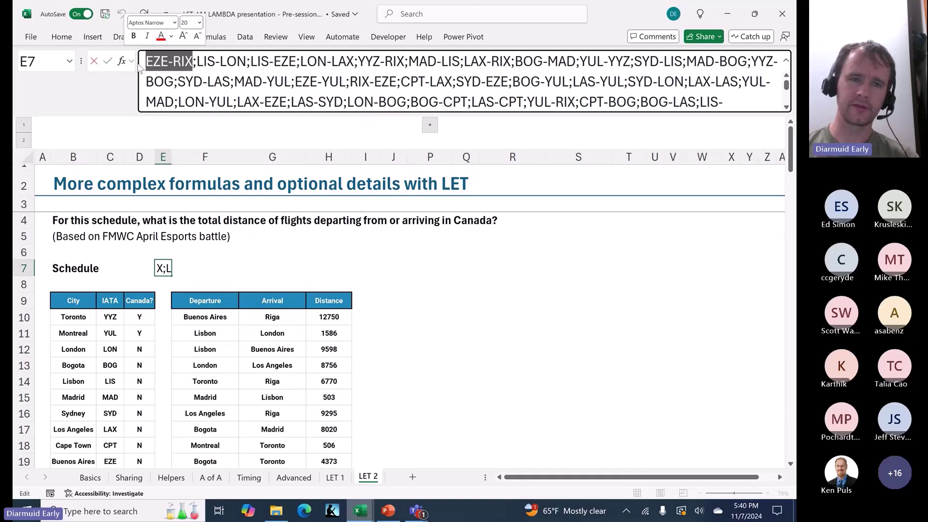
pyautogui.doubleClick(156, 65)
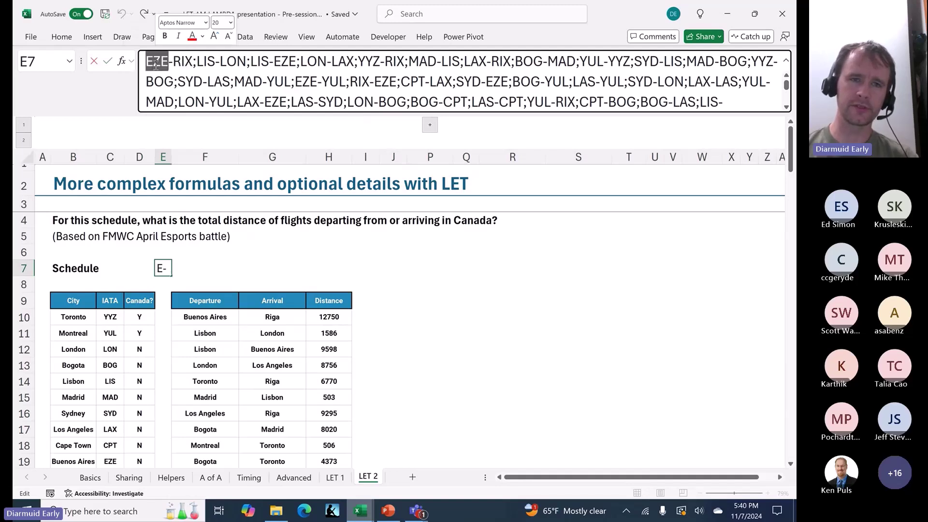
pyautogui.doubleClick(183, 62)
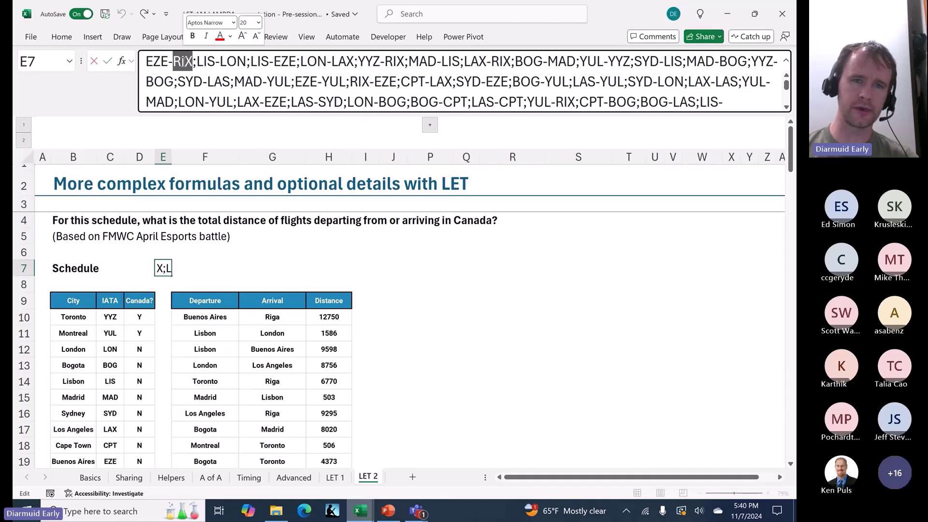
pyautogui.click(195, 62)
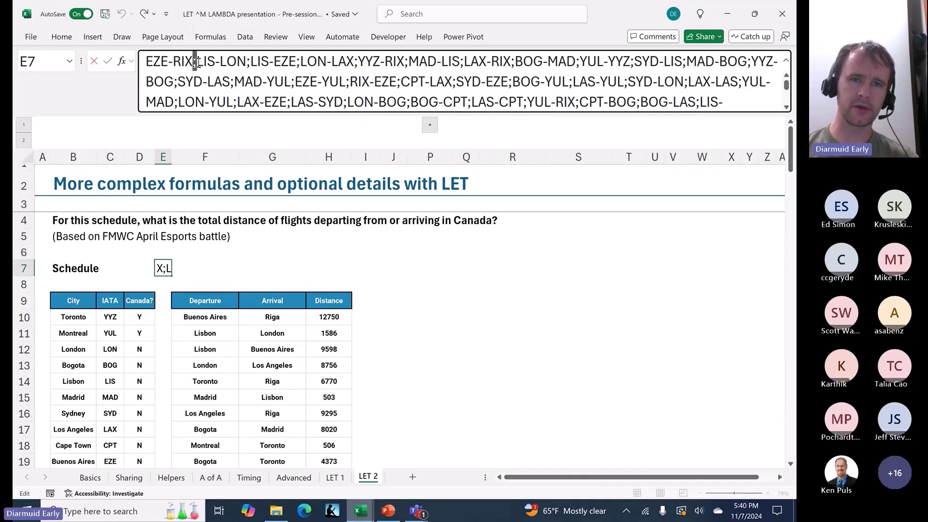
pyautogui.moveTo(196, 63); pyautogui.dragTo(408, 224)
pyautogui.press('Escape')
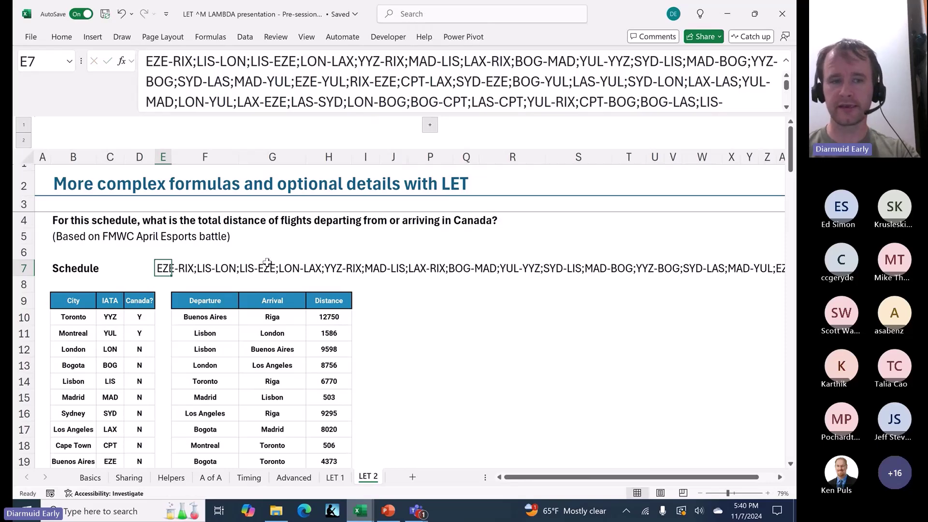
# - Examine the IATA code column and the matching city names in the city table
pyautogui.click(100, 316)
pyautogui.hotkey('ctrl', 'shift', 'Down')
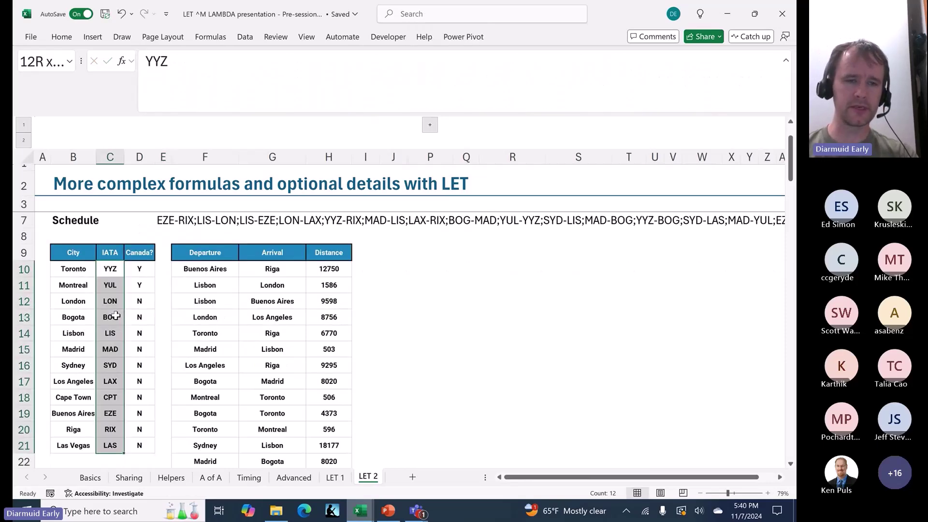
pyautogui.press('Down')
pyautogui.hotkey('ctrl', 'shift', 'Down')
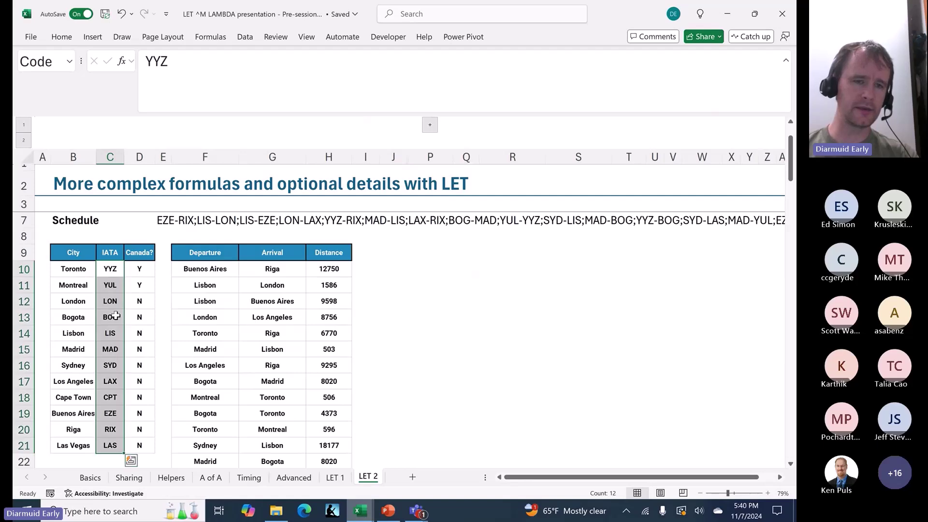
pyautogui.press('Left')
pyautogui.hotkey('ctrl', 'shift', 'Down')
pyautogui.press('Right')
pyautogui.press('Right')
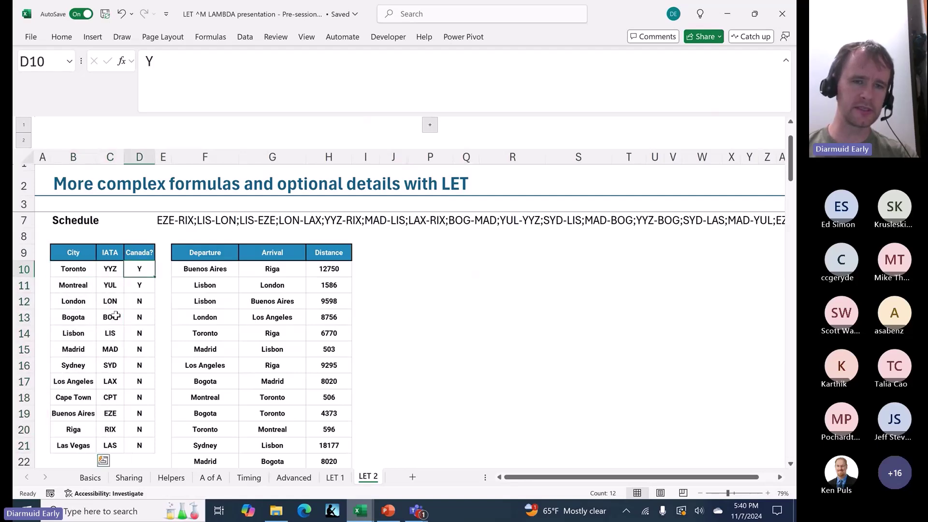
# - Examine the Canada? flag column and highlight the Toronto and Montreal cells in the city table
pyautogui.scroll(2, 116, 315)
pyautogui.scroll(-1, 145, 314)
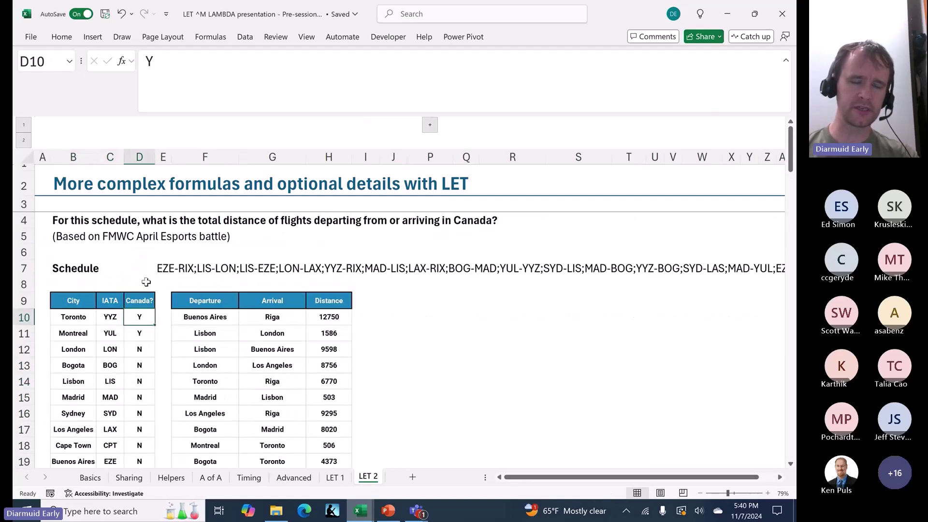
pyautogui.hotkey('ctrl', 'shift', 'Down')
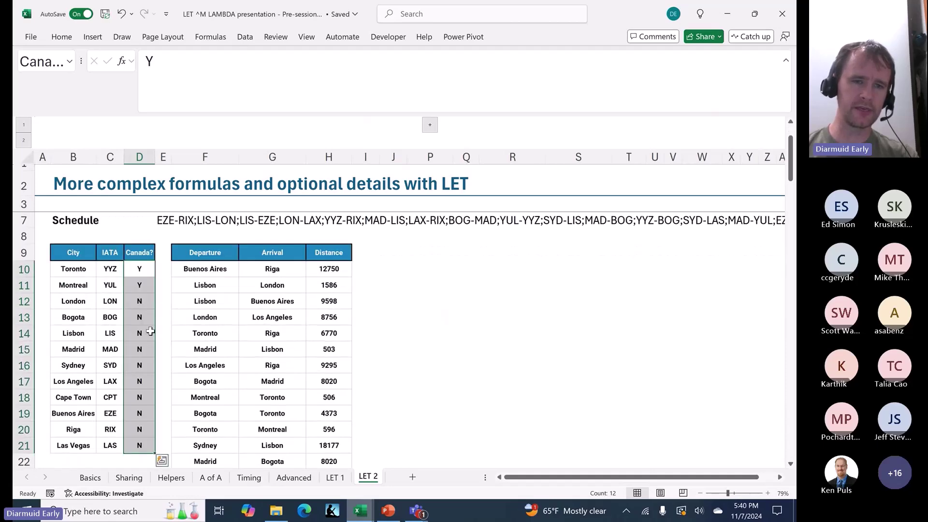
pyautogui.moveTo(73, 269); pyautogui.dragTo(72, 286)
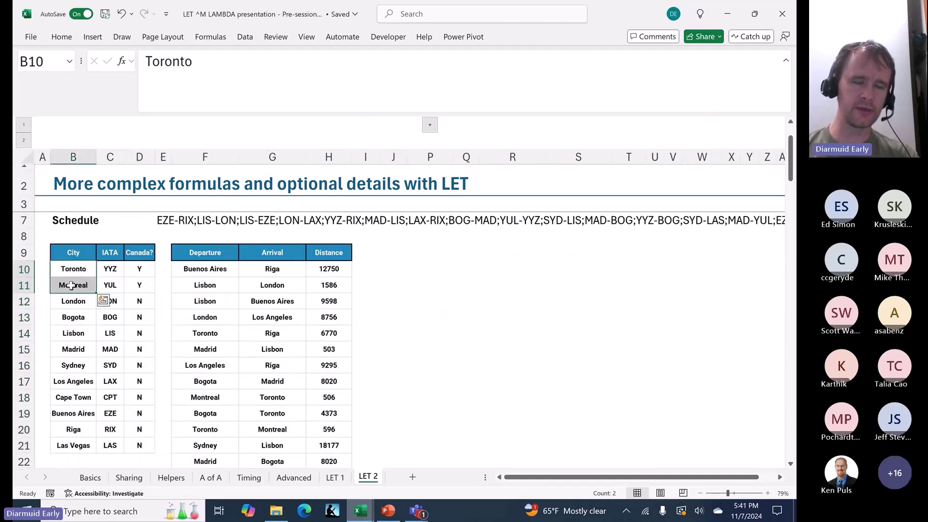
pyautogui.scroll(2, 199, 277)
pyautogui.scroll(-1, 199, 277)
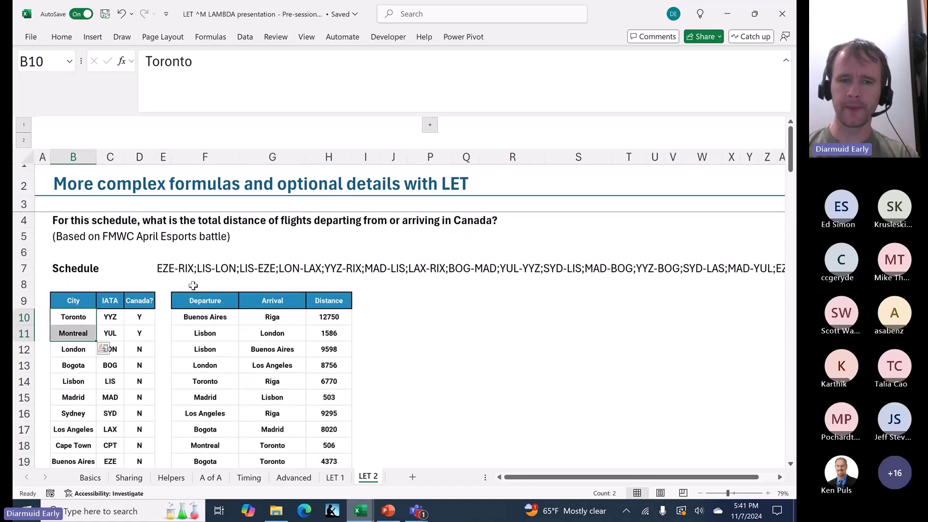
# - Examine the departure, arrival and distance entries in row 10 of the flight distance table
pyautogui.click(207, 315)
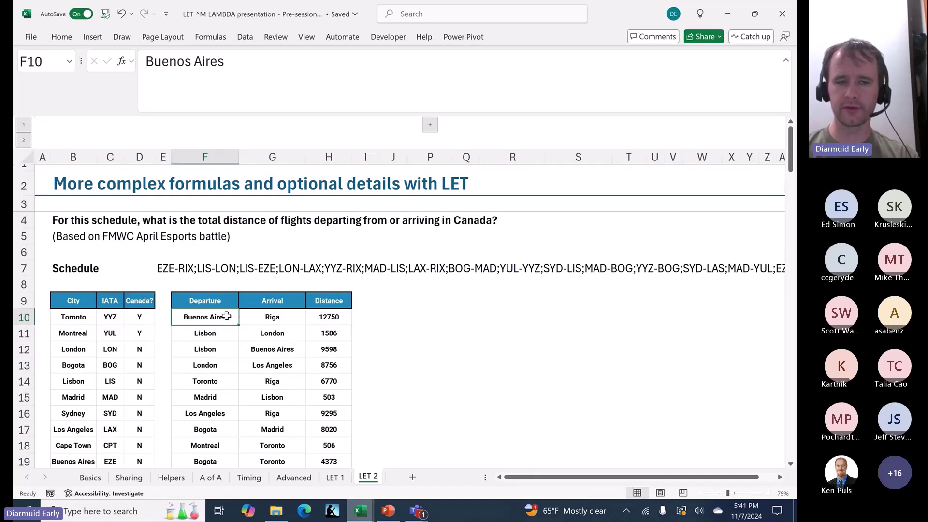
pyautogui.press('Right')
pyautogui.press('Right')
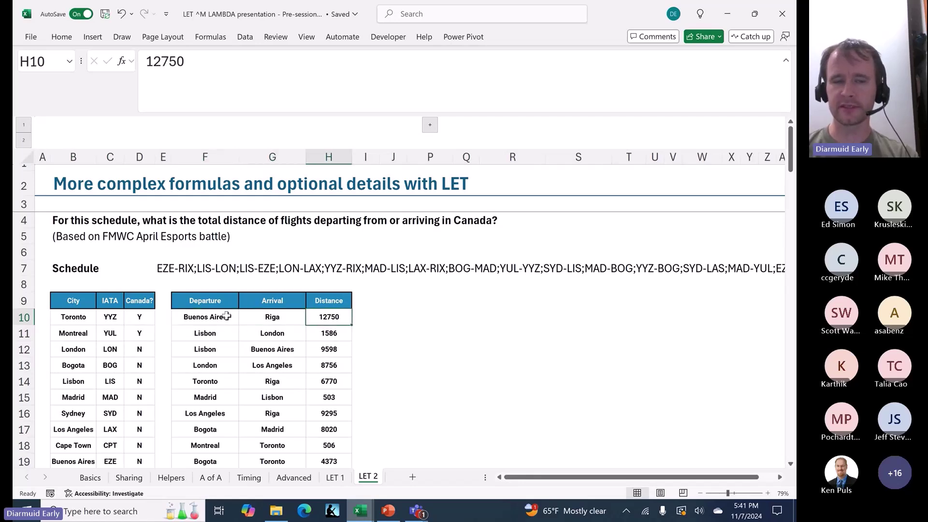
# - Check the range names assigned to the City, IATA and Canada? columns of the city table
pyautogui.click(74, 317)
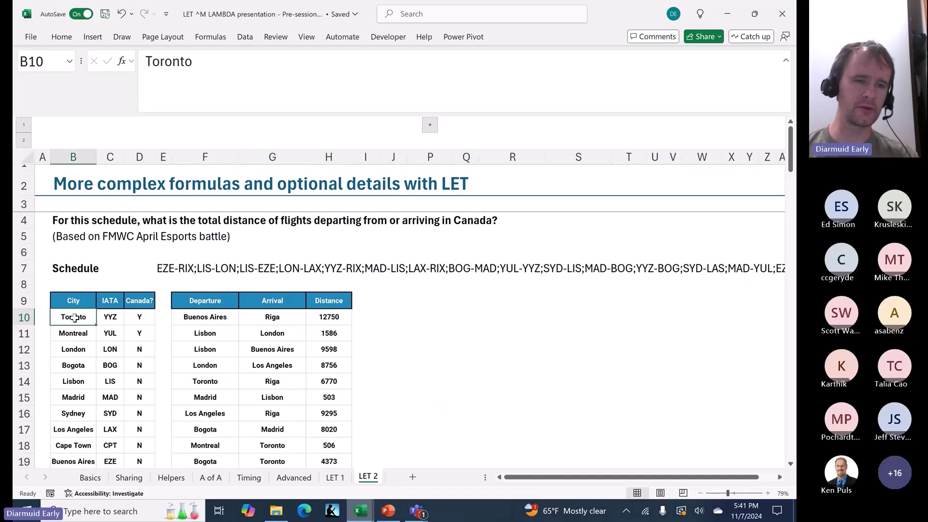
pyautogui.hotkey('ctrl', 'shift', 'Down')
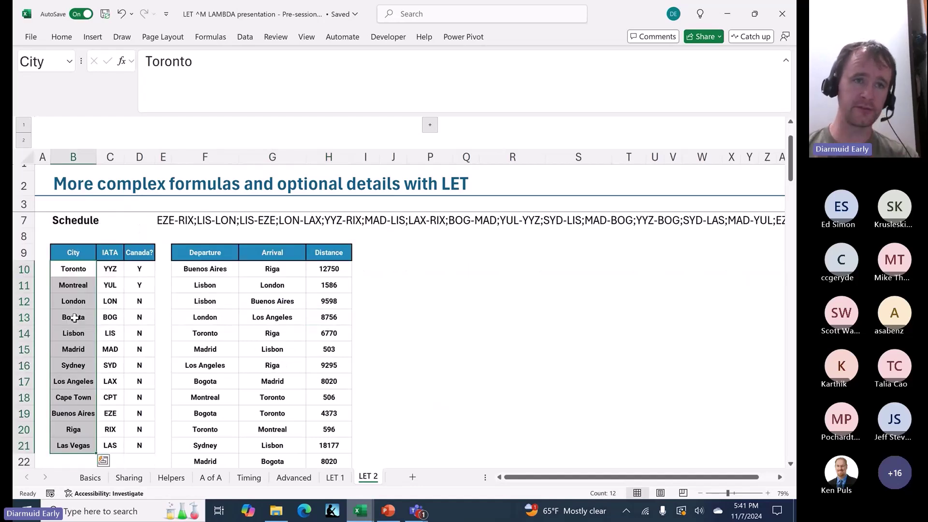
pyautogui.click(38, 64)
pyautogui.press('Escape')
pyautogui.press('Right')
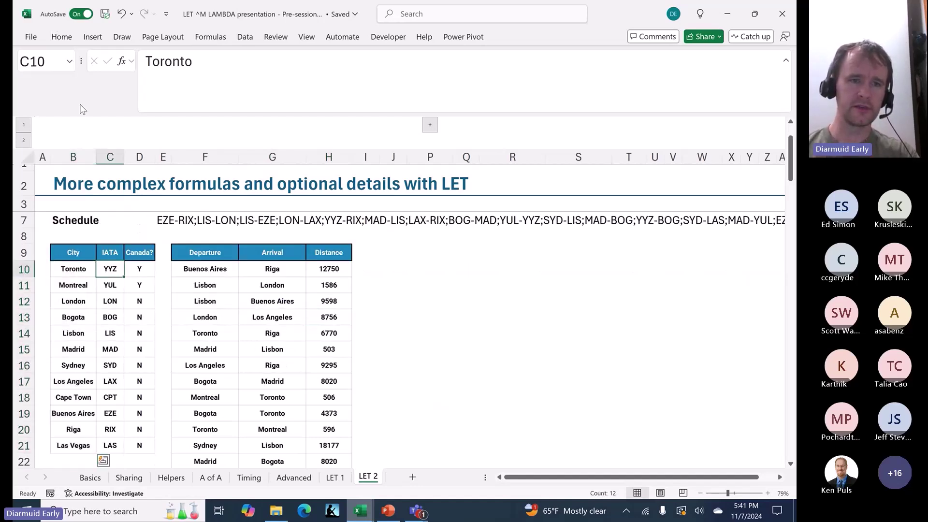
pyautogui.hotkey('ctrl', 'shift', 'Down')
pyautogui.press('Right')
pyautogui.hotkey('ctrl', 'shift', 'Down')
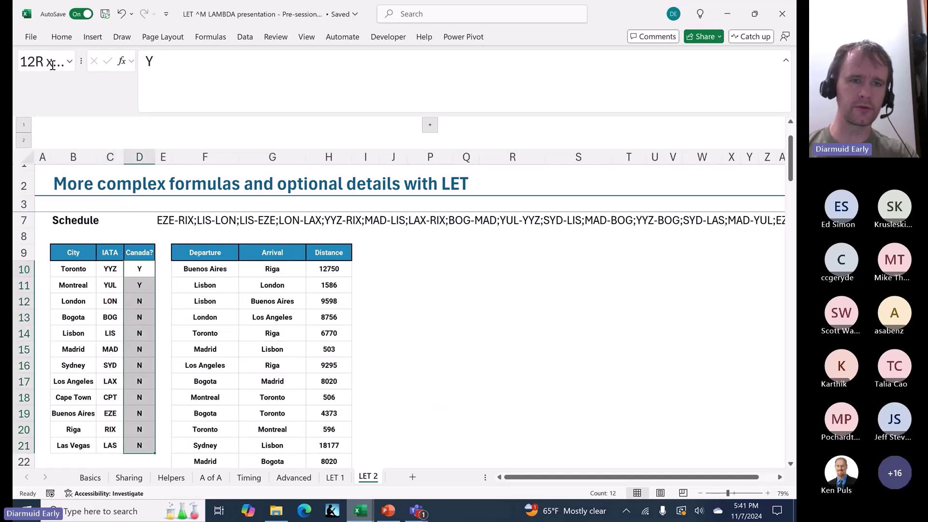
pyautogui.click(48, 65)
pyautogui.press('Escape')
# - Check the range names assigned to the Departure, Arrival and Distance columns of the flight table
pyautogui.press('Right')
pyautogui.press('Right')
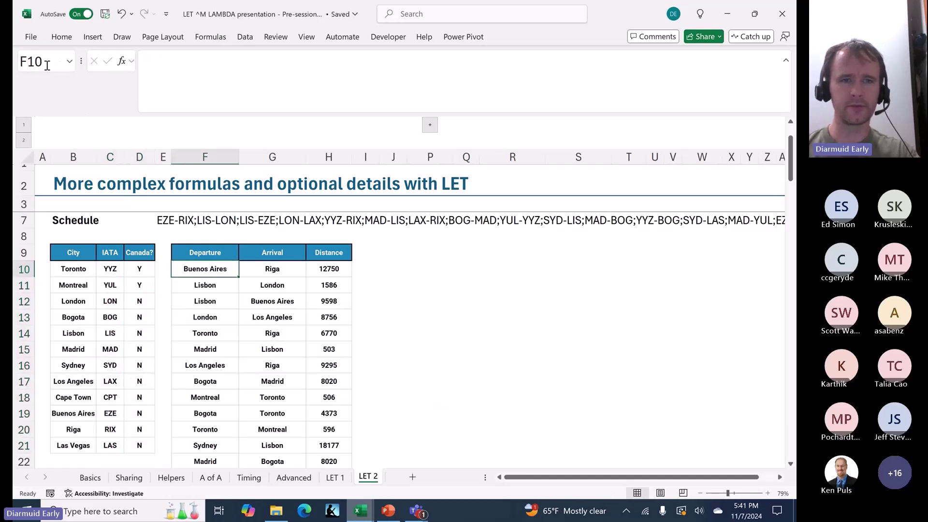
pyautogui.hotkey('ctrl', 'shift', 'Down')
pyautogui.click(47, 65)
pyautogui.press('Escape')
pyautogui.press('Right')
pyautogui.hotkey('ctrl', 'shift', 'Down')
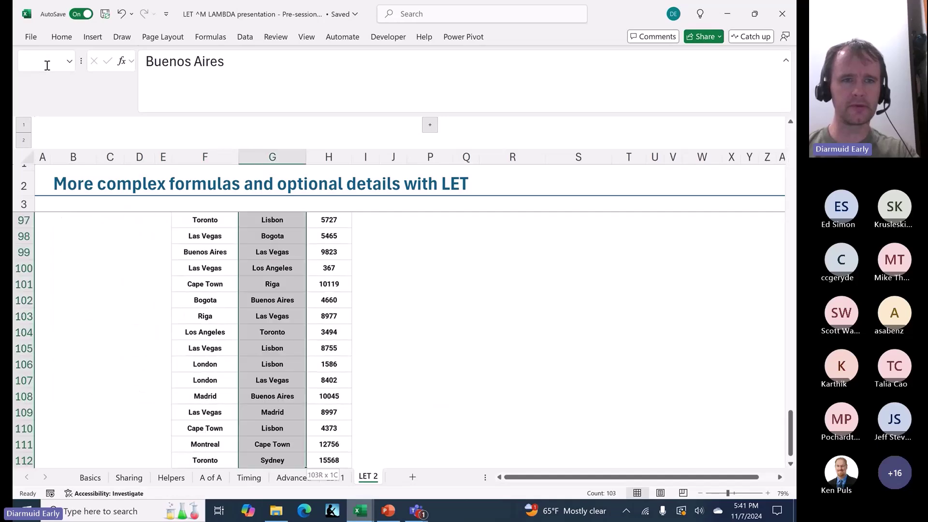
pyautogui.press('Right')
pyautogui.hotkey('ctrl', 'shift', 'Down')
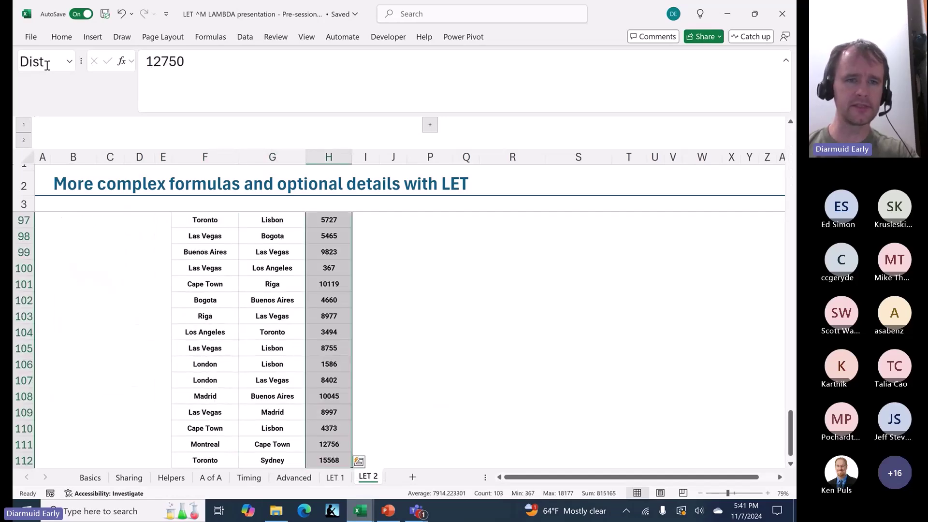
# - Return to the start of the sheet and select the empty cell Q10 beside the tables
pyautogui.scroll(15, 234, 267)
pyautogui.hscroll(1, 234, 267)
pyautogui.scroll(6, 235, 270)
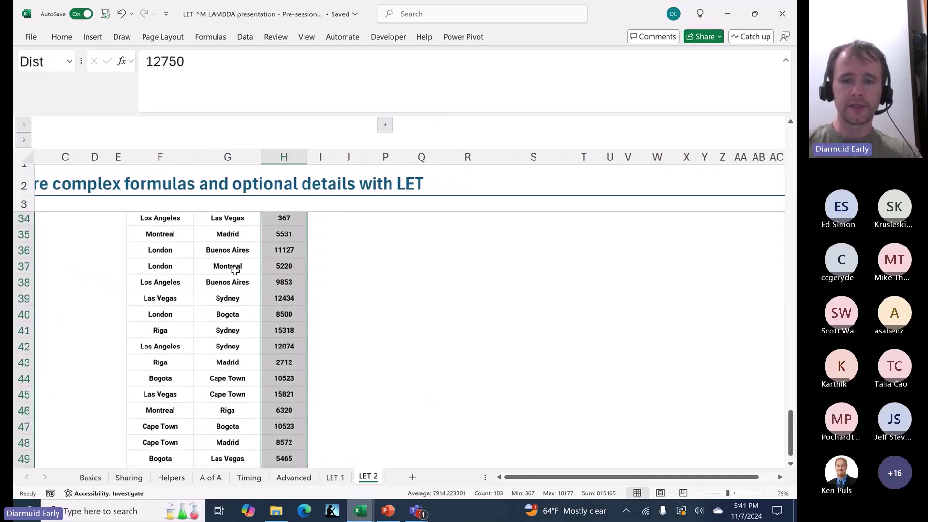
pyautogui.hotkey('ctrl', 'Home')
pyautogui.click(475, 305)
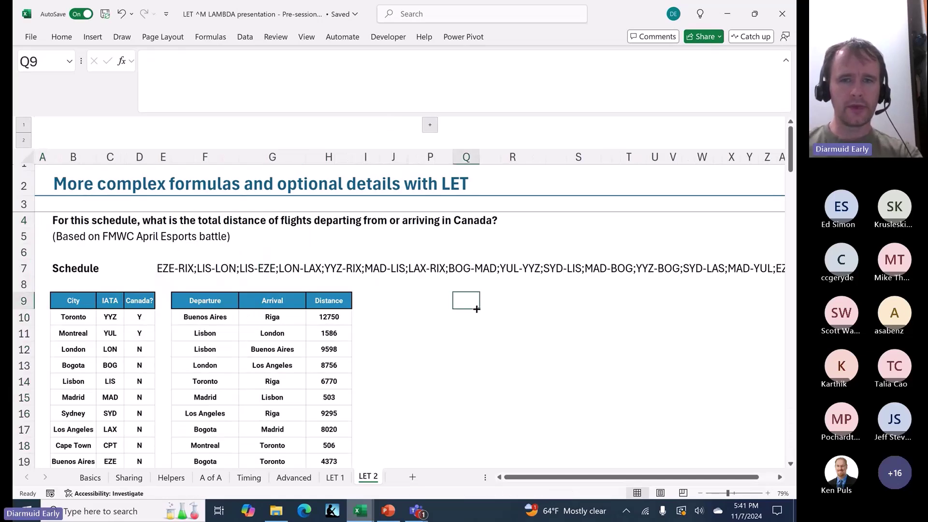
pyautogui.press('Down')
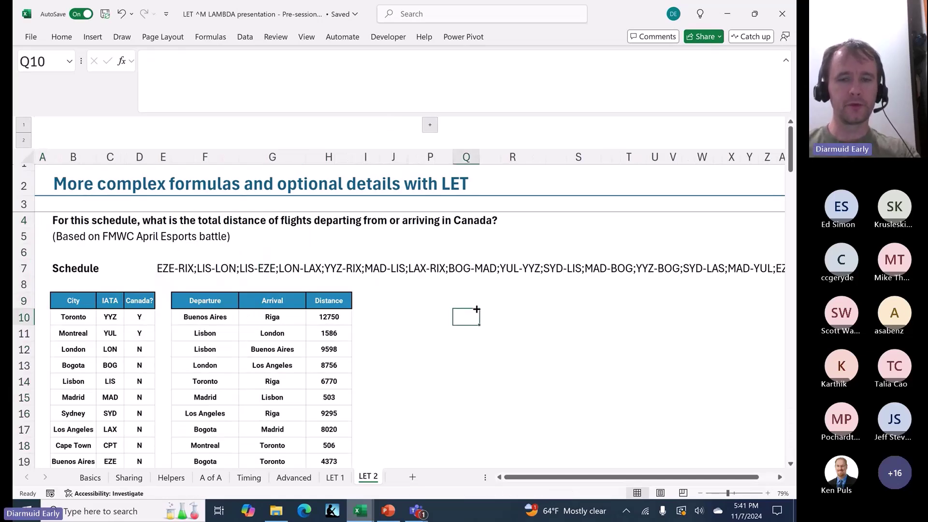
# - In Q10, split the schedule text in E7 into rows at each semicolon with TEXTSPLIT and look over the resulting list
pyautogui.write('=text')
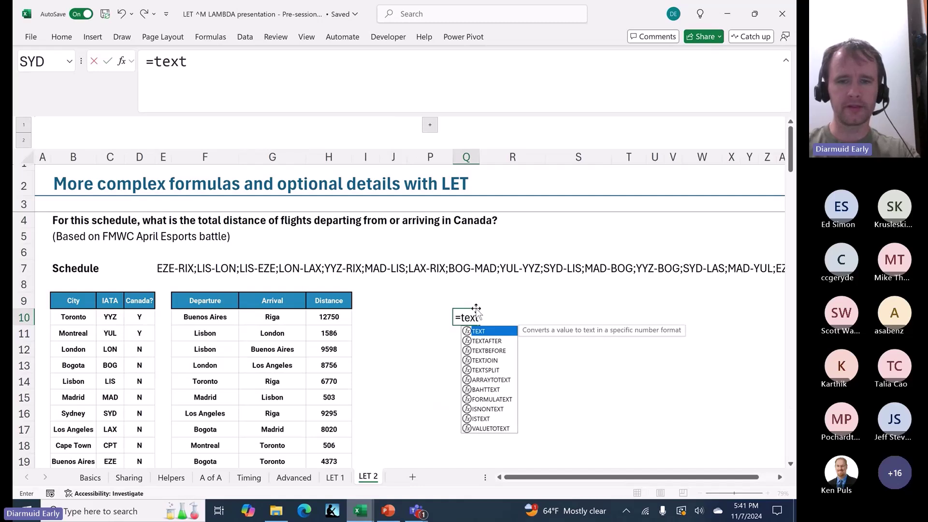
pyautogui.write('s')
pyautogui.press('Tab')
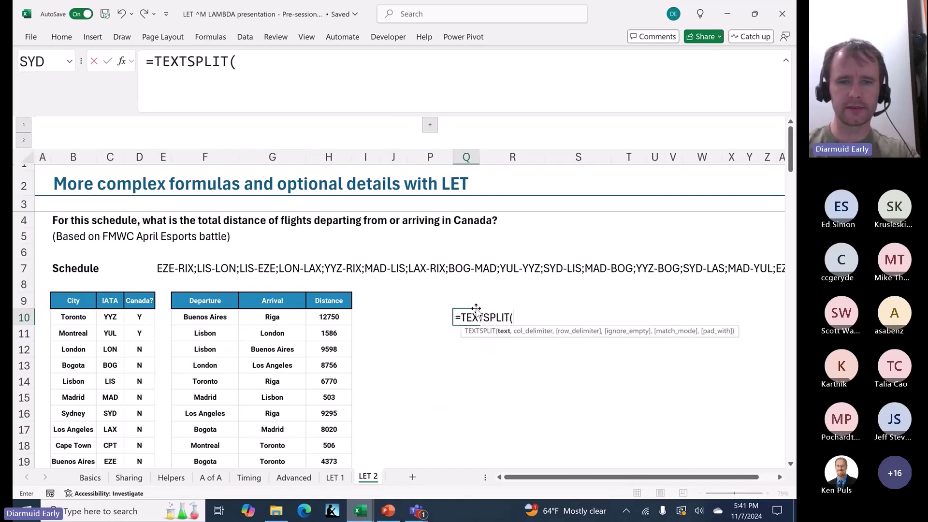
pyautogui.click(171, 269)
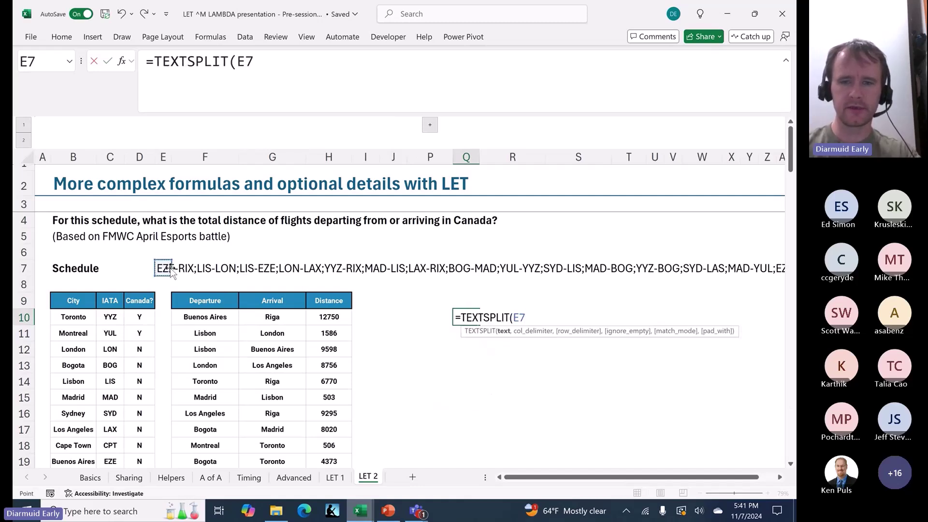
pyautogui.write(',,";")')
pyautogui.press('Return')
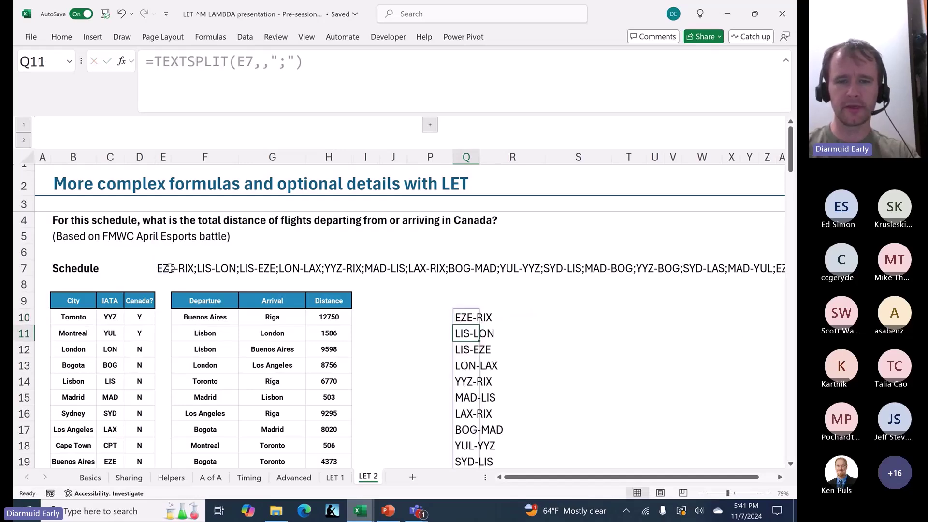
pyautogui.press('Up')
pyautogui.scroll(-20, 171, 269)
pyautogui.scroll(18, 171, 268)
# - Label the split list "Flights" in Q9 and add the heading "Dep code" in R9
pyautogui.press('Up')
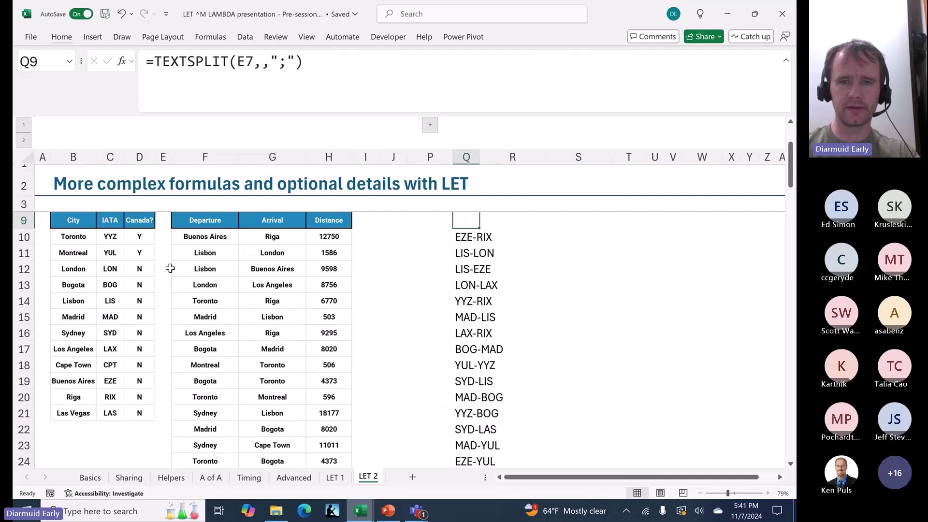
pyautogui.press('Up')
pyautogui.press('Down')
pyautogui.write('Flights')
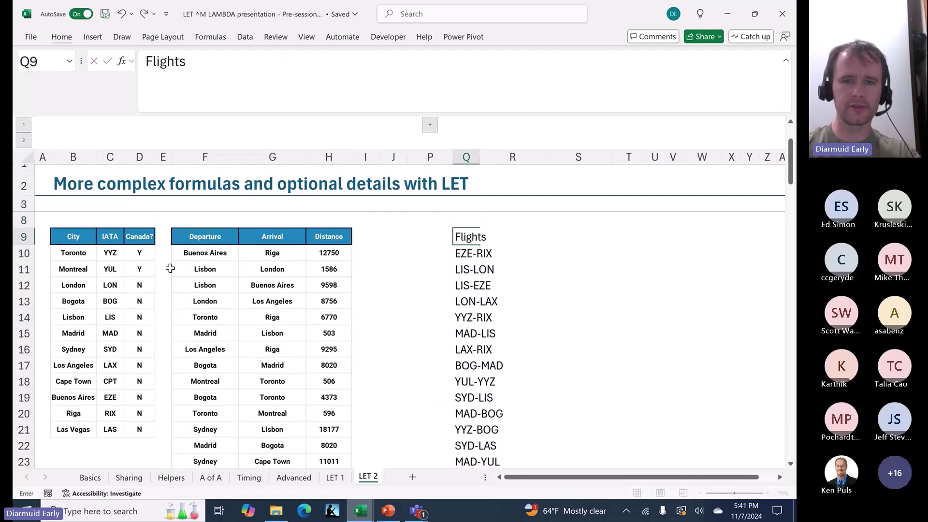
pyautogui.press('Tab')
pyautogui.write('Dep')
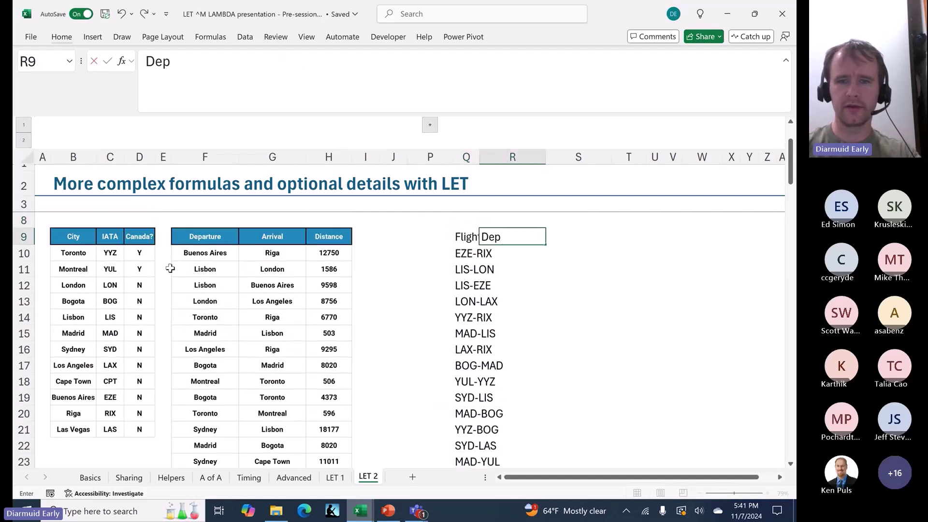
pyautogui.write(' code')
pyautogui.press('Return')
# - In R10, extract the departure codes with TEXTBEFORE, using the spilled range Q10# and the delimiter "-"
pyautogui.press('Right')
pyautogui.write('=textb')
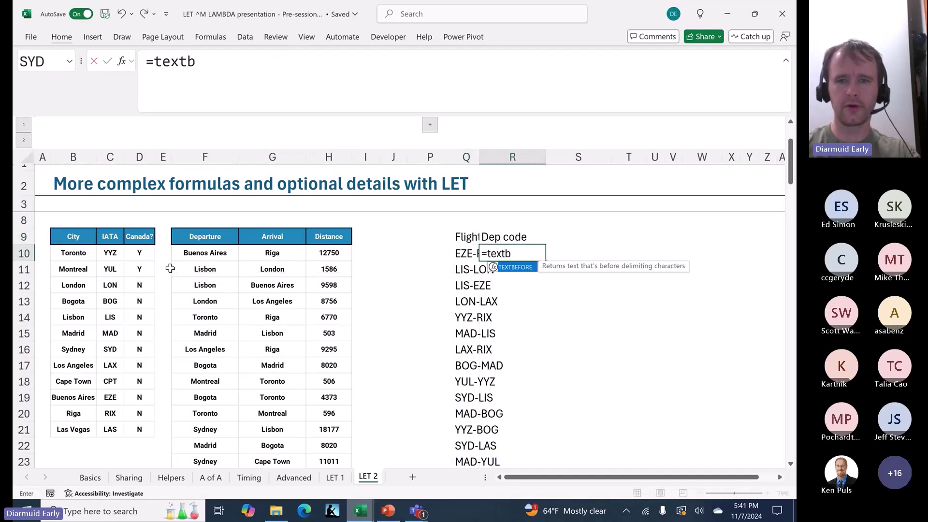
pyautogui.press('Tab')
pyautogui.press('Left')
pyautogui.hotkey('ctrl', 'shift', 'Down')
pyautogui.write(',"')
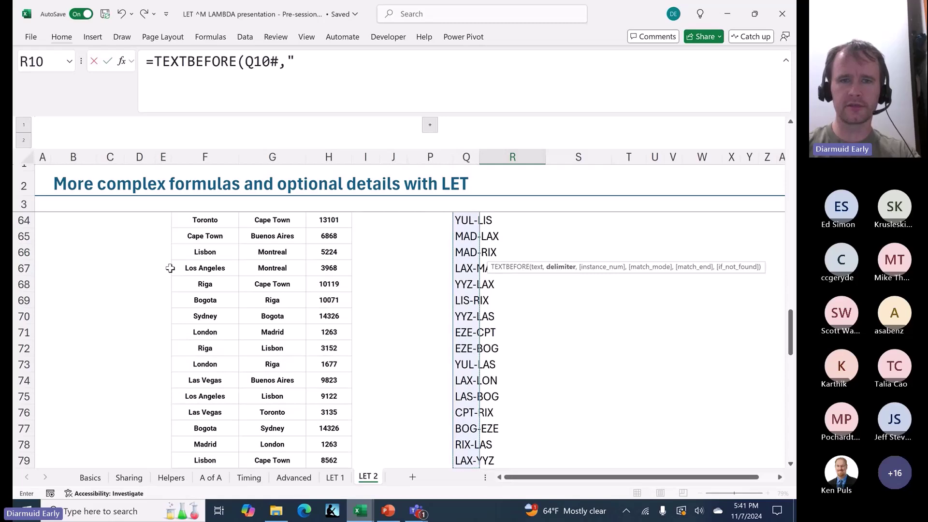
pyautogui.write('-")')
pyautogui.press('Return')
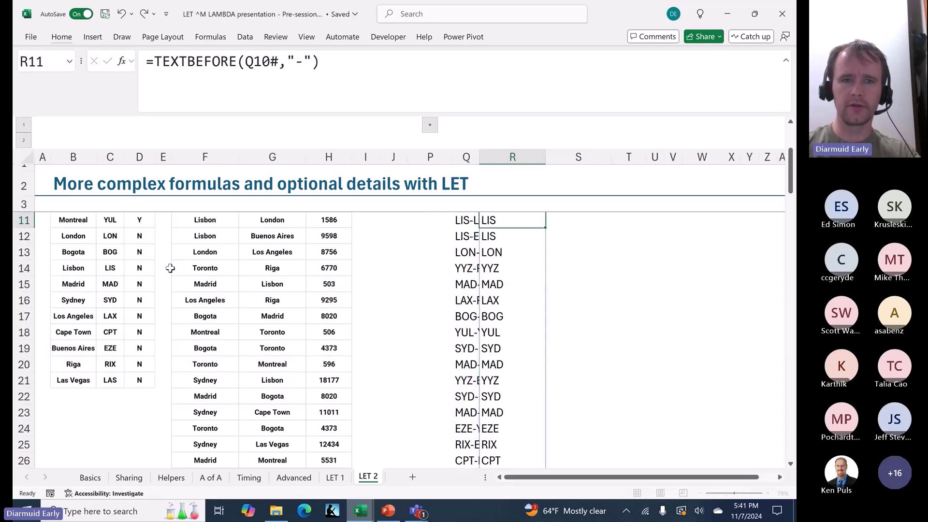
# - Add the heading "Arr code" in S9, beside the departure code heading
pyautogui.press('Up')
pyautogui.press('Up')
pyautogui.press('Up')
pyautogui.press('Up')
pyautogui.press('Down')
pyautogui.press('Down')
pyautogui.press('Right')
pyautogui.write('Arr code')
pyautogui.press('Return')
# - In S10, extract the arrival codes with TEXTAFTER, using the spilled range Q10# and the delimiter "-"
pyautogui.write('=texta')
pyautogui.press('Tab')
pyautogui.press('Left')
pyautogui.press('Left')
pyautogui.press('Left')
pyautogui.press('Right')
pyautogui.hotkey('ctrl', 'shift', 'Down')
pyautogui.write(',"-")')
pyautogui.press('Return')
# - Autofit the width of column Q to the Flights heading and its list
pyautogui.press('Up')
pyautogui.press('Up')
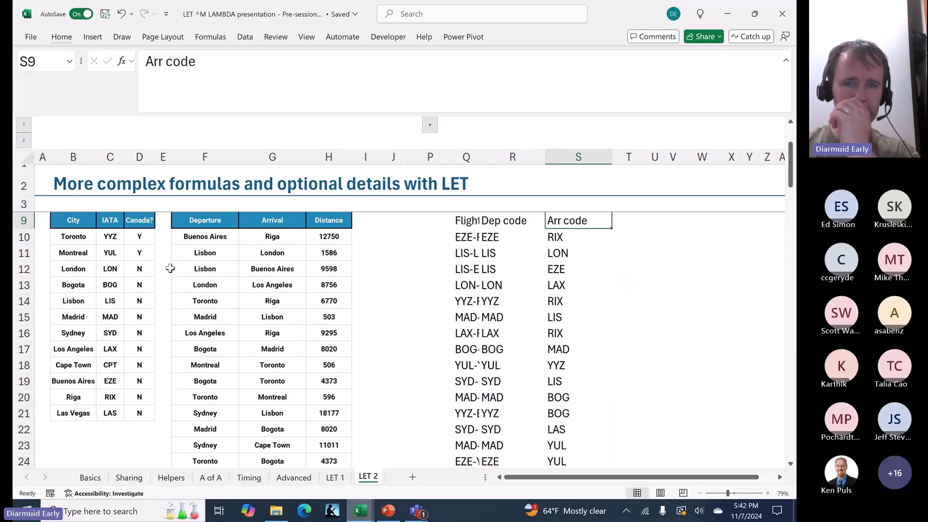
pyautogui.press('Left')
pyautogui.press('Left')
pyautogui.press('Down')
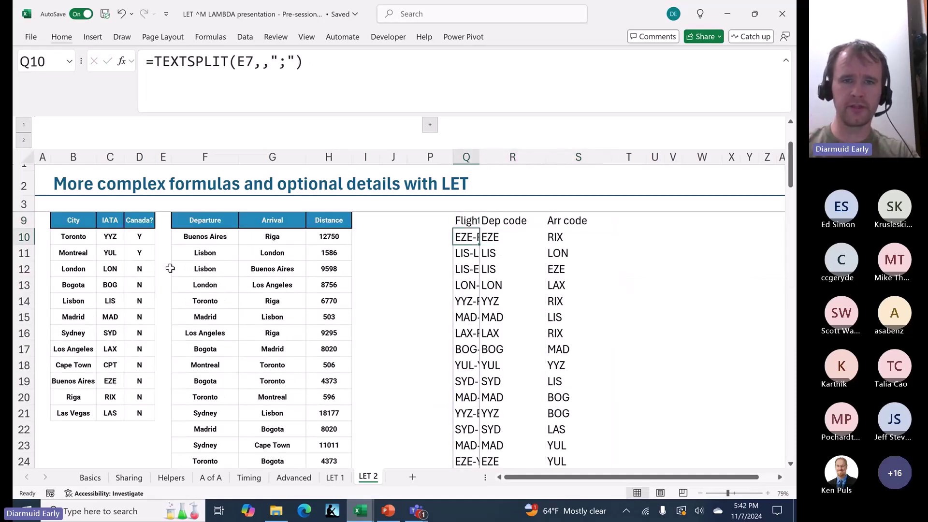
pyautogui.press('Up')
pyautogui.hotkey('ctrl', 'shift', 'Down')
pyautogui.hotkey('alt', 'h')
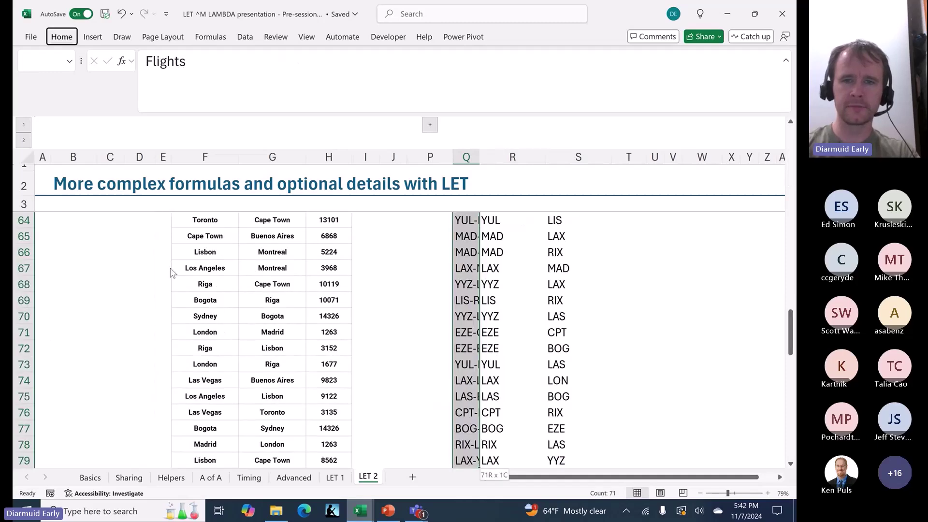
pyautogui.press('o')
pyautogui.press('i')
pyautogui.press('Up')
pyautogui.press('Up')
pyautogui.press('Down')
pyautogui.press('Down')
# - Add the heading "Dep city" in T9
pyautogui.hotkey('ctrl', 'Right')
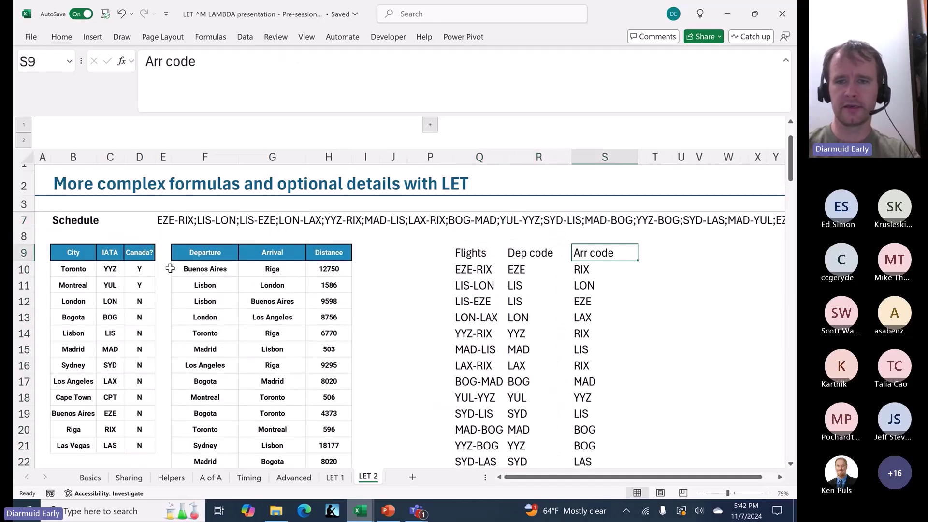
pyautogui.press('Right')
pyautogui.write('A')
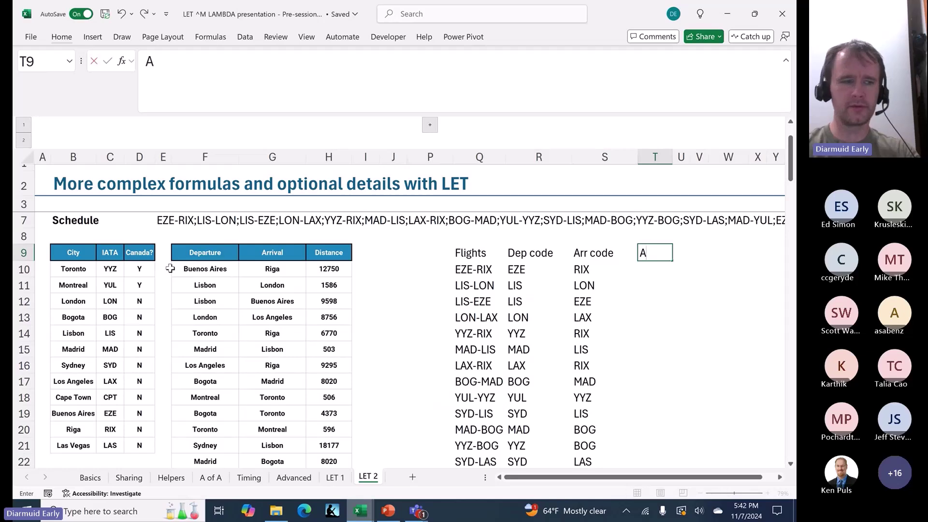
pyautogui.press('BackSpace')
pyautogui.write('Dep city')
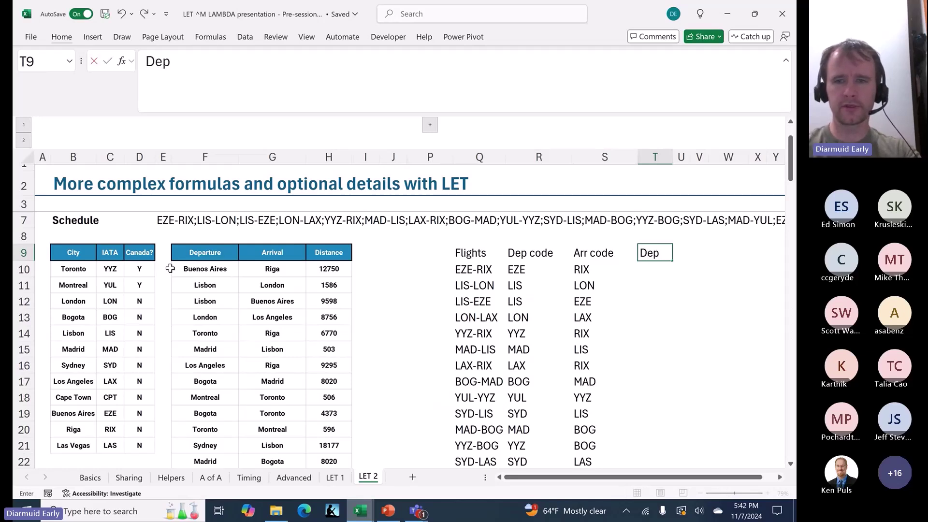
pyautogui.press('Return')
# - In T10, look up the departure cities with =XLOOKUP(R10#,code,city)
pyautogui.write('=xl')
pyautogui.press('Tab')
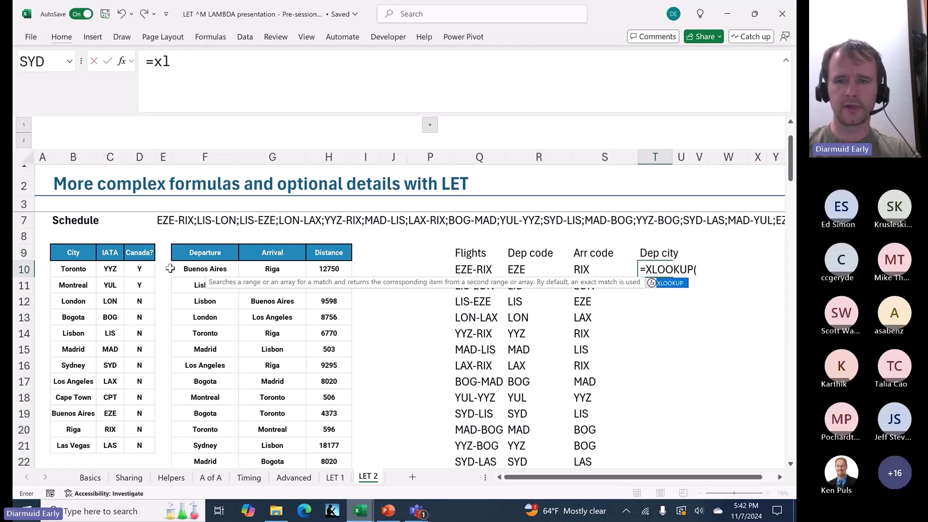
pyautogui.press('Left')
pyautogui.press('Left')
pyautogui.hotkey('ctrl', 'shift', 'Down')
pyautogui.write(',cit')
pyautogui.press('BackSpace')
pyautogui.press('BackSpace')
pyautogui.write('ode,city)')
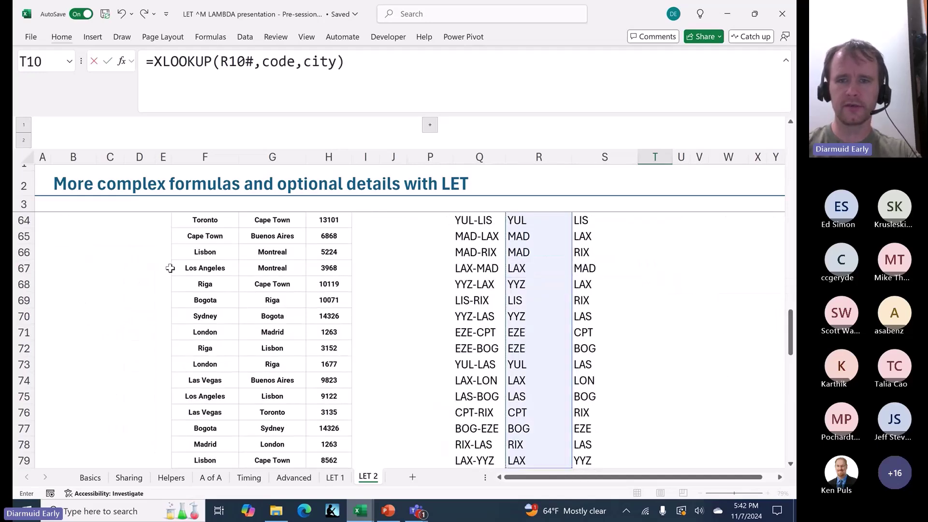
pyautogui.press('Return')
# - Add the heading "Arr city" in U9
pyautogui.press('Up')
pyautogui.press('Right')
pyautogui.write('Arry')
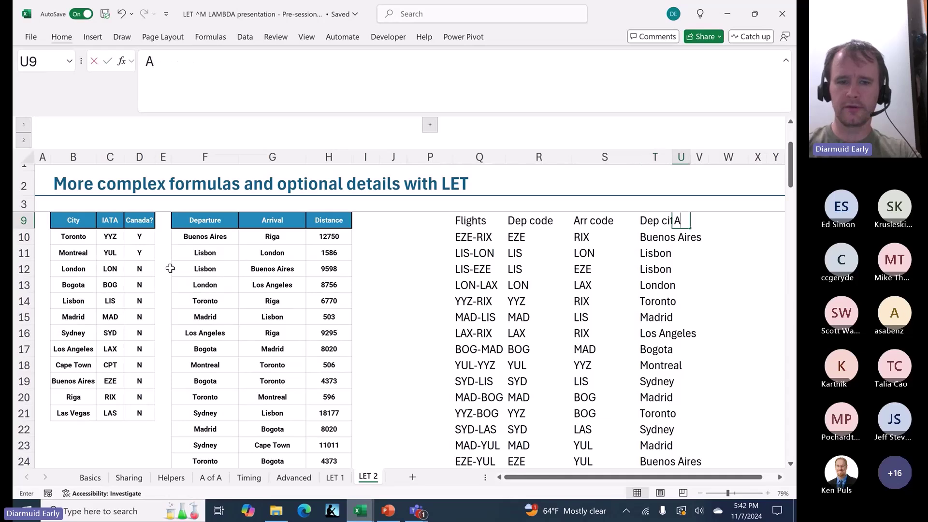
pyautogui.press('BackSpace')
pyautogui.write('city')
pyautogui.press('Return')
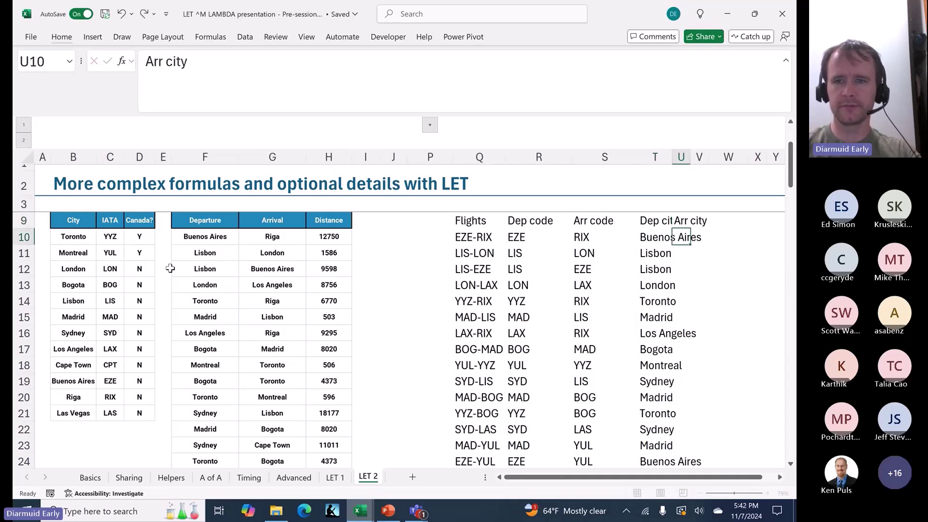
# - Fill the city lookup formula from T10 across into U10 to return the arrival cities
pyautogui.press('Up')
pyautogui.press('Left')
pyautogui.press('Down')
pyautogui.press('Right')
pyautogui.hotkey('ctrl', 'r')
# - Autofit the widths of columns T and U to their city names
pyautogui.press('Up')
pyautogui.press('Left')
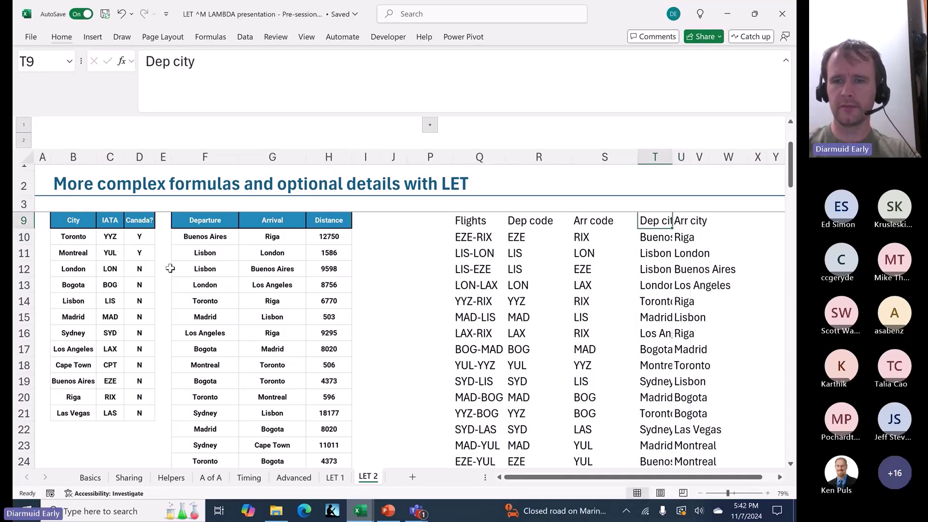
pyautogui.hotkey('ctrl', 'space')
pyautogui.hotkey('shift', 'Right')
pyautogui.hotkey('alt', 'h')
pyautogui.press('o')
pyautogui.press('i')
# - Add the heading "Dist" in V9
pyautogui.press('Right')
pyautogui.press('Right')
pyautogui.press('Right')
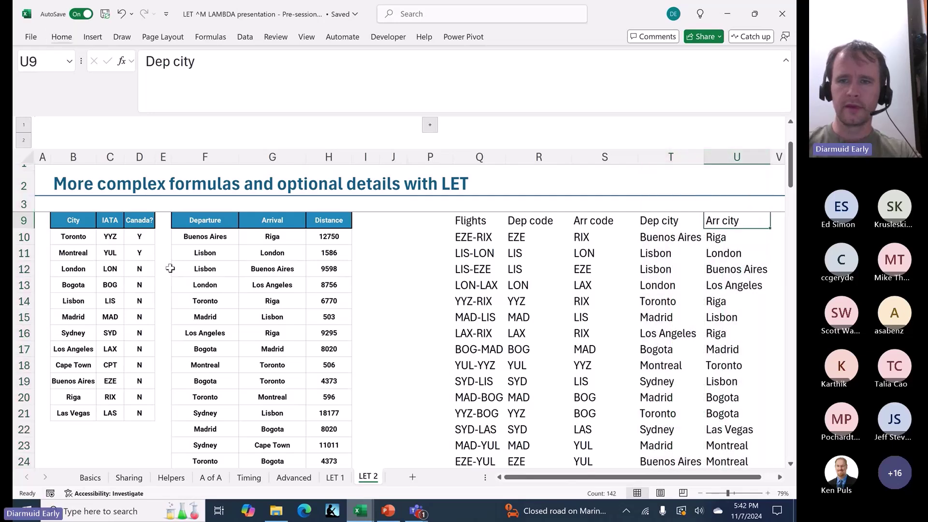
pyautogui.press('Left')
pyautogui.write('Dist')
pyautogui.press('Return')
# - In V10, return each flight's distance with =SUMIFS(Dist,Dep,T10#,Arr,U10#)
pyautogui.write('ifs')
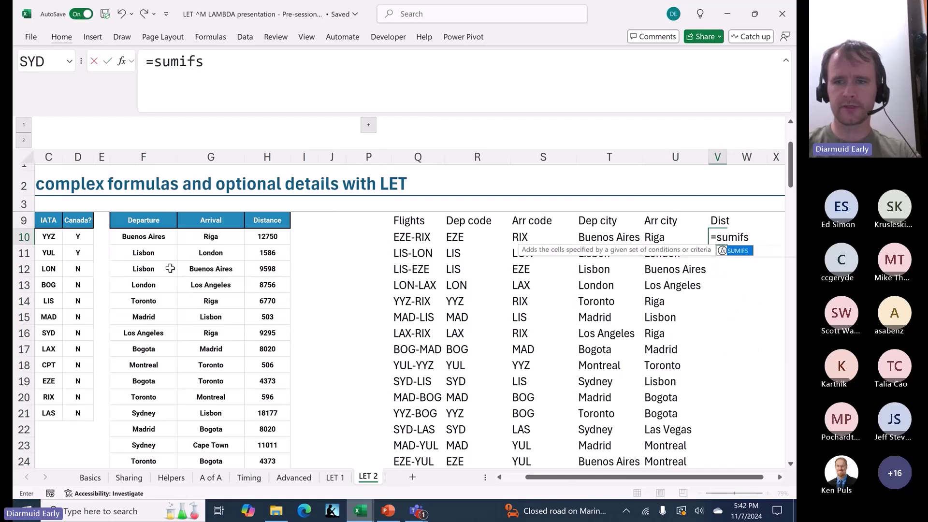
pyautogui.press('Tab')
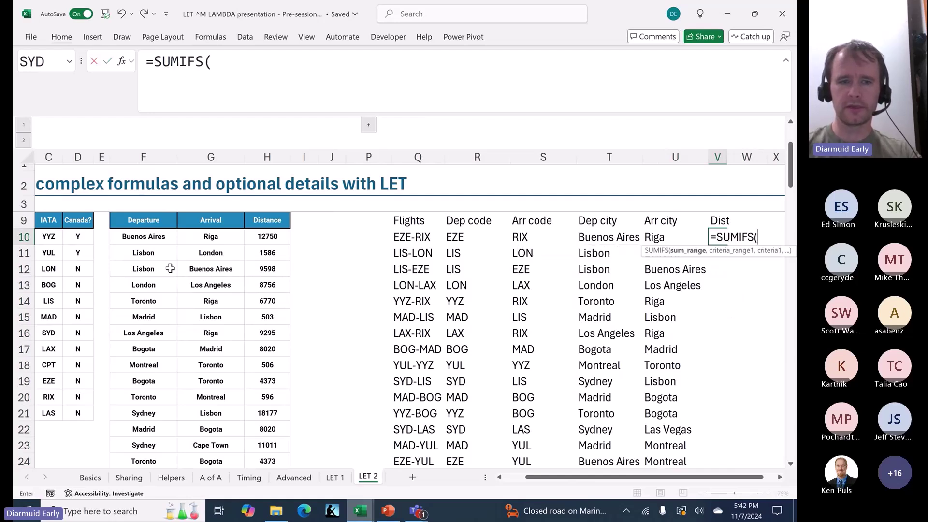
pyautogui.write('dist')
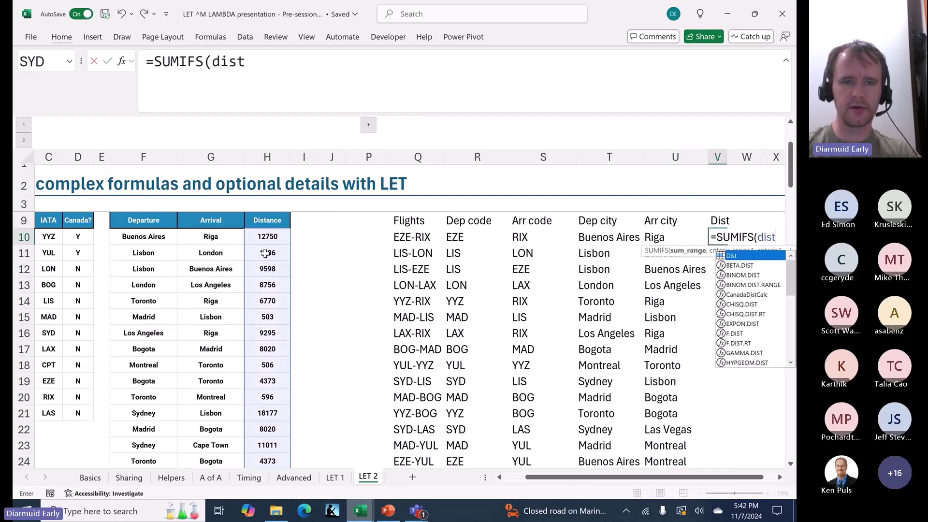
pyautogui.write(',dep')
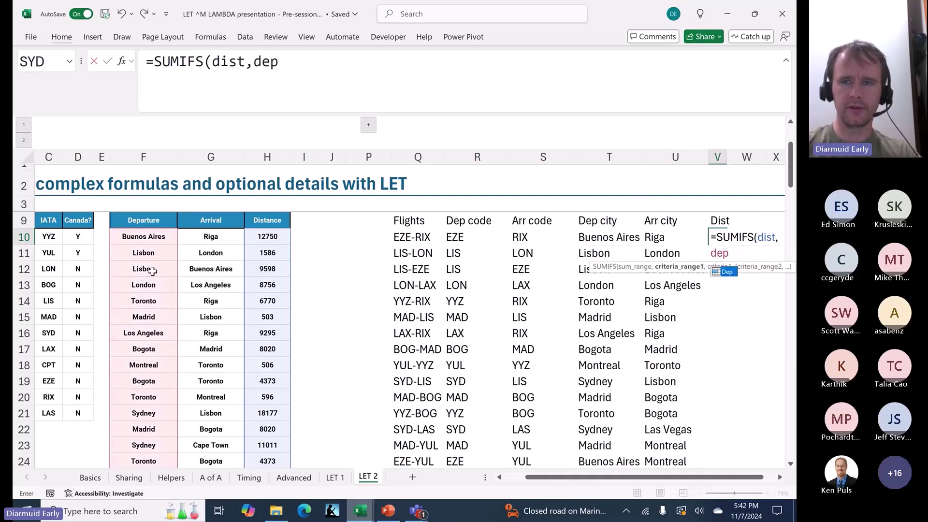
pyautogui.write(',')
pyautogui.press('Left')
pyautogui.press('Left')
pyautogui.hotkey('ctrl', 'shift', 'Down')
pyautogui.write(',')
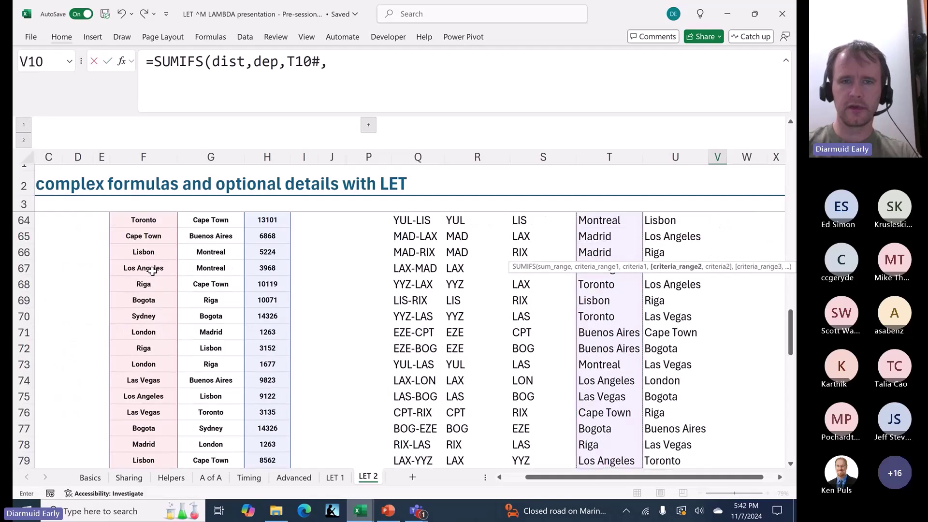
pyautogui.write('arr')
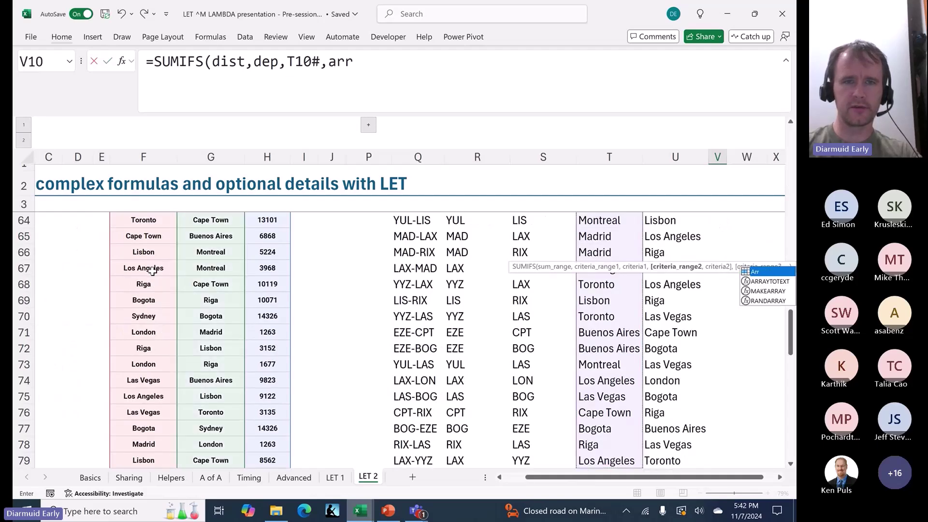
pyautogui.write(',')
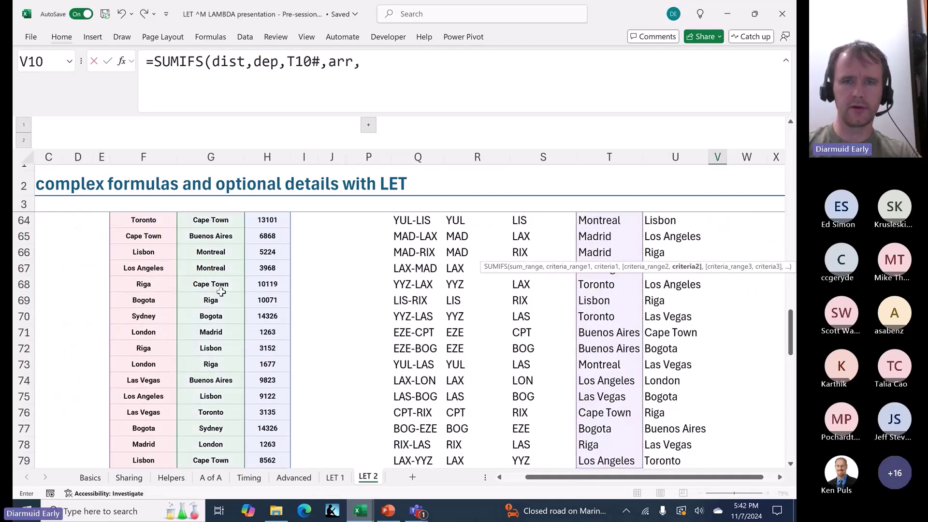
pyautogui.press('Left')
pyautogui.hotkey('ctrl', 'shift', 'Down')
pyautogui.press('Return')
# - Autofit column V to the distance values and return to V10
pyautogui.press('Up')
pyautogui.press('Up')
pyautogui.press('Down')
pyautogui.hotkey('ctrl', 'shift', 'Down')
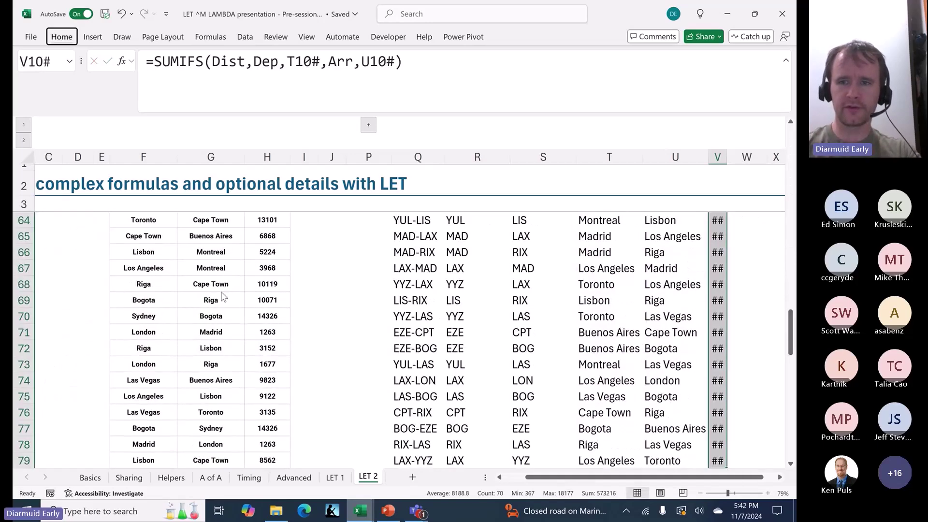
pyautogui.press('h')
pyautogui.press('o')
pyautogui.press('i')
pyautogui.press('Up')
pyautogui.press('Up')
pyautogui.press('Down')
pyautogui.press('Down')
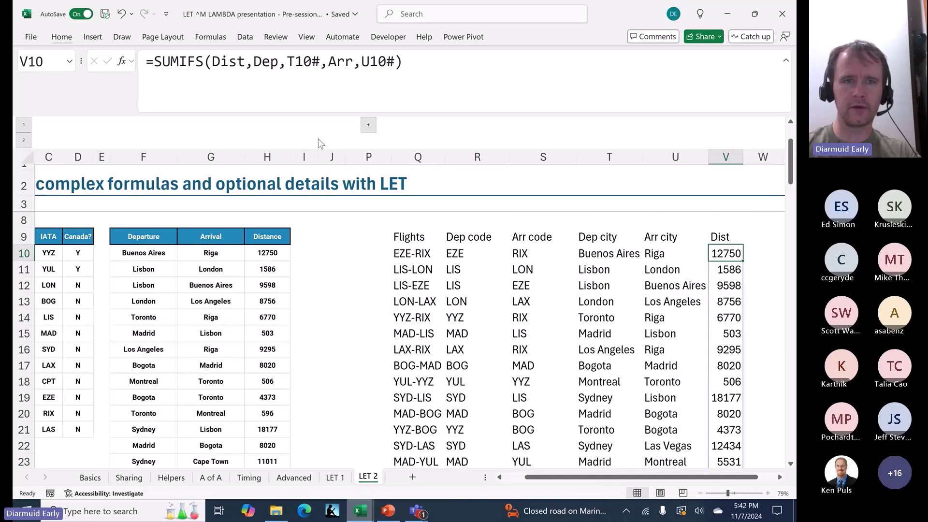
# - Examine the T10# criterion inside the SUMIFS formula in V10, leaving the formula as it is
pyautogui.doubleClick(295, 67)
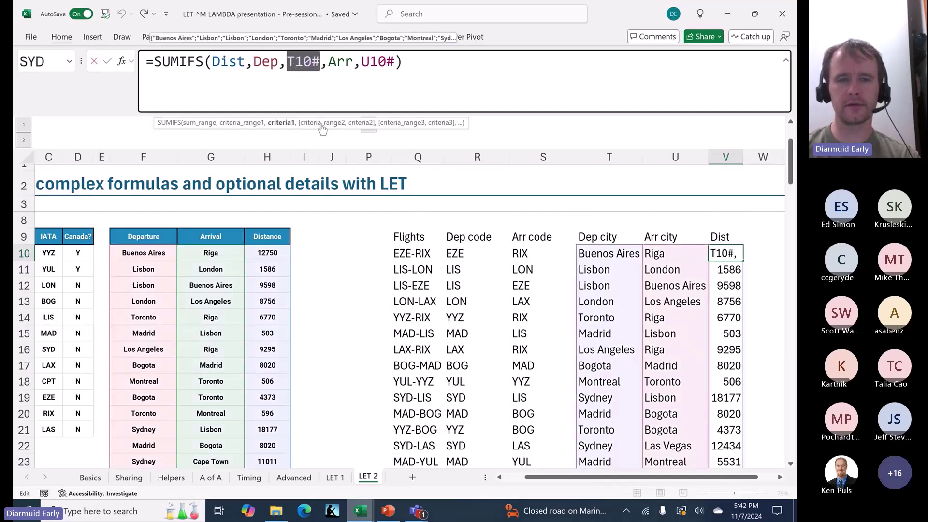
pyautogui.hscroll(5, 462, 290)
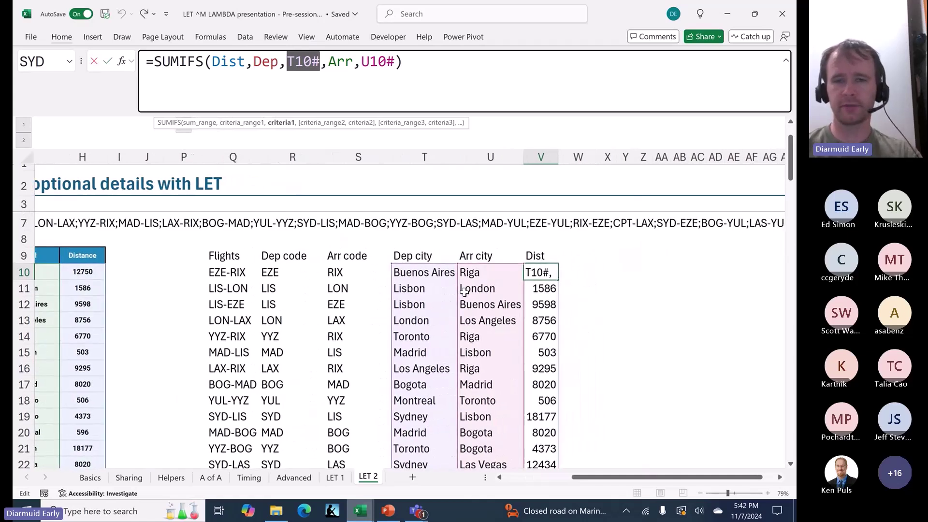
pyautogui.press('Escape')
# - Review the chain of helper formulas across row 10, from the Flights column through to Dist
pyautogui.press('Left')
pyautogui.press('Left')
pyautogui.press('Left')
pyautogui.press('Left')
pyautogui.press('Left')
pyautogui.hotkey('ctrl', 'shift', 'Right')
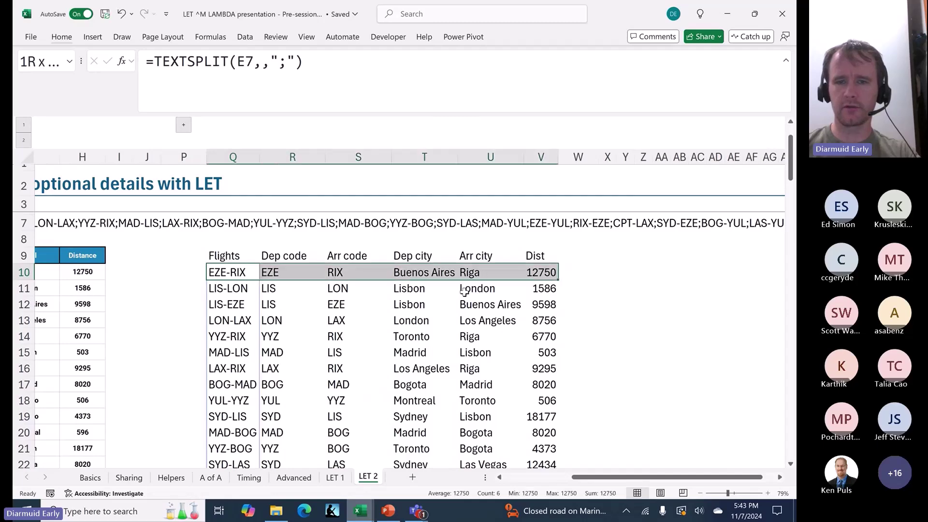
pyautogui.press('Right')
pyautogui.press('Right')
pyautogui.press('Right')
pyautogui.press('Right')
pyautogui.press('Right')
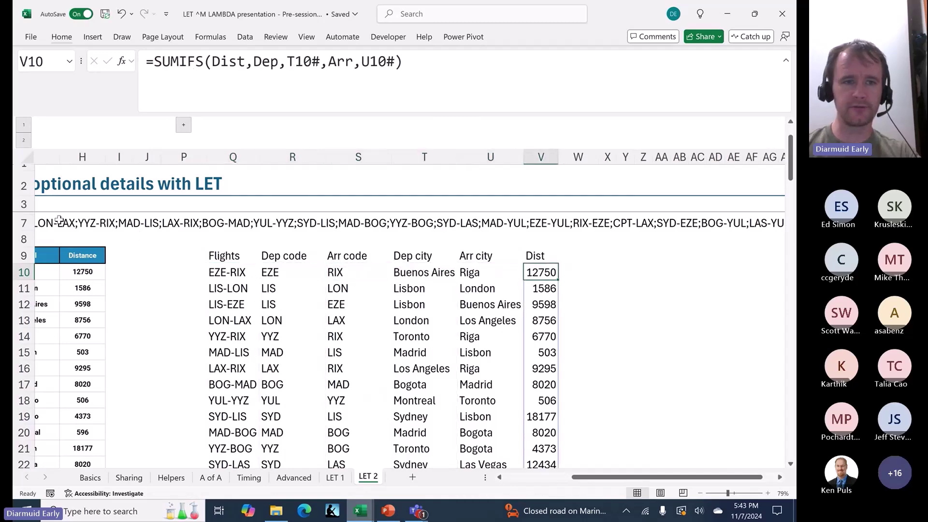
# - Review the schedule string in E7 against the source tables and the helper columns Q to V
pyautogui.click(57, 220)
pyautogui.hotkey('ctrl', 'Left')
pyautogui.hotkey('ctrl', 'Right')
pyautogui.hotkey('ctrl', 'Left')
pyautogui.hotkey('ctrl', 'Left')
pyautogui.hotkey('ctrl', 'Right')
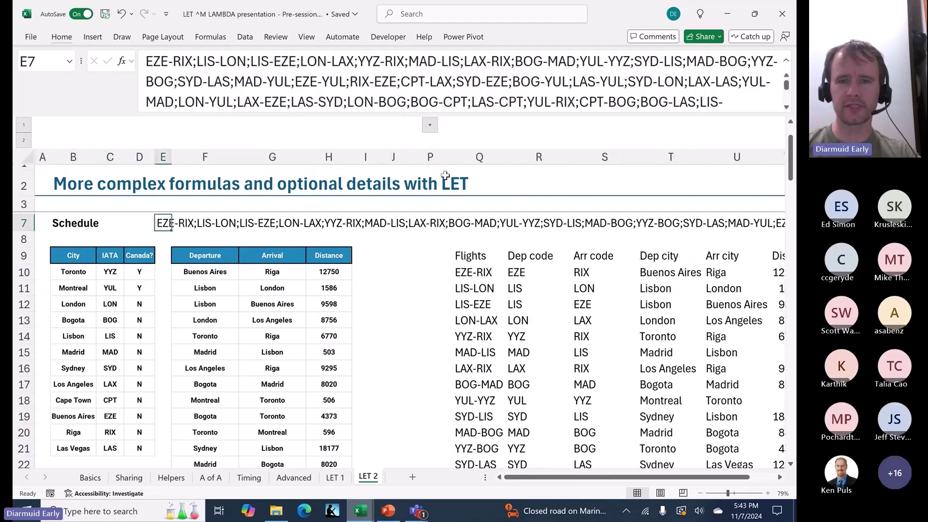
pyautogui.hscroll(3, 495, 292)
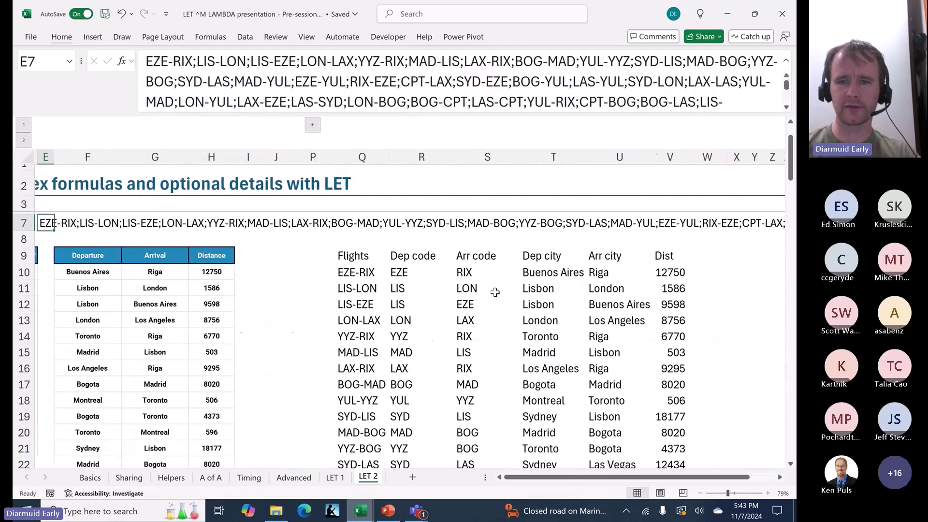
pyautogui.hscroll(5, 495, 292)
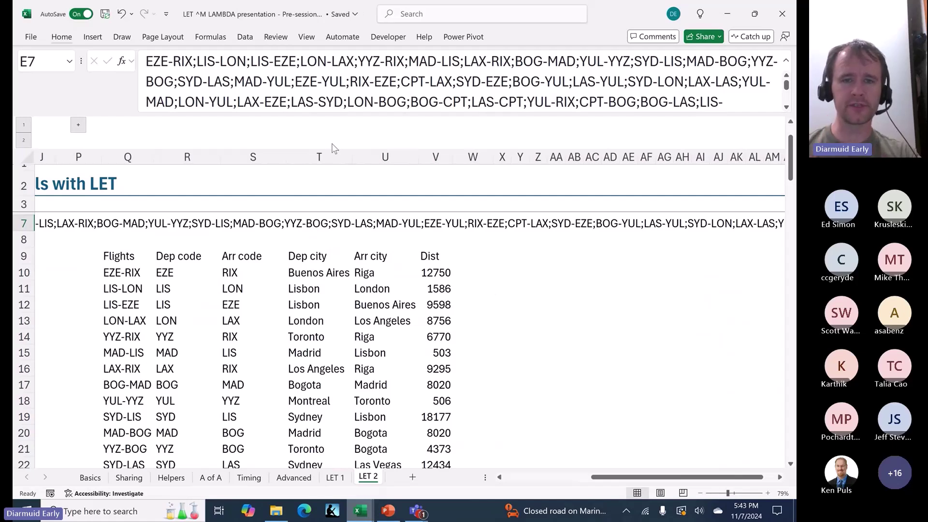
pyautogui.click(459, 260)
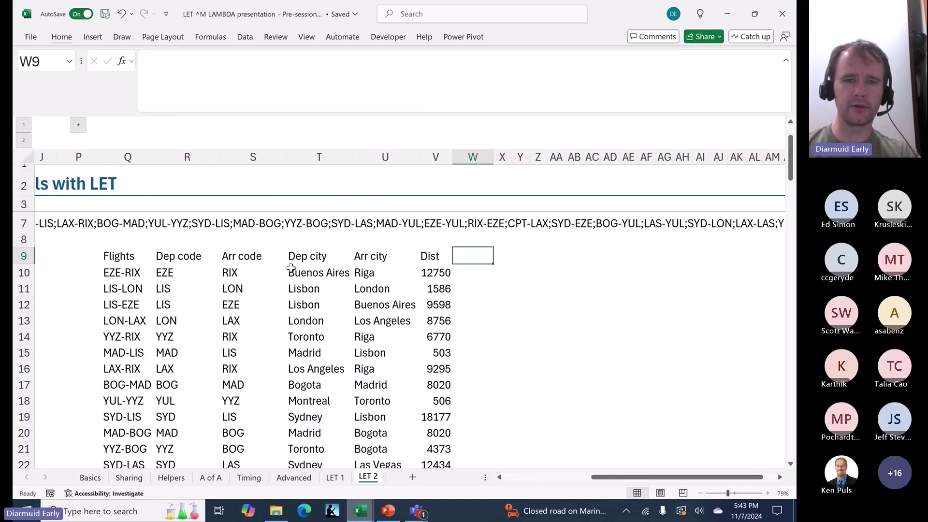
pyautogui.hotkey('ctrl', 'shift', 'Left')
pyautogui.hotkey('ctrl', 'shift', 'Left')
pyautogui.hotkey('ctrl', 'shift', 'Left')
pyautogui.hotkey('ctrl', 'shift', 'Left')
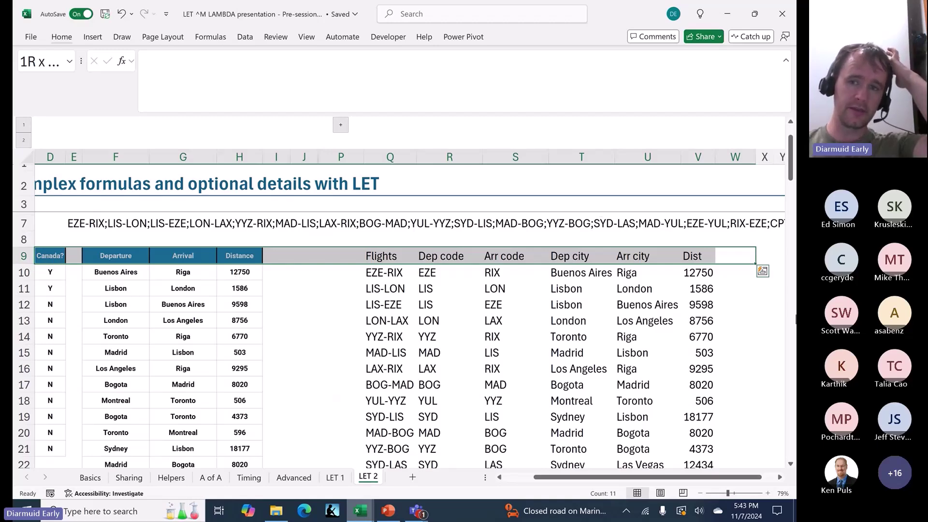
# - Clear the helper headers and formulas in Q9:V10, from Flights through Dist
pyautogui.click(706, 275)
pyautogui.hotkey('ctrl', 'Down')
pyautogui.hotkey('ctrl', 'Up')
pyautogui.press('Up')
pyautogui.press('Up')
pyautogui.press('Up')
pyautogui.press('Left')
pyautogui.press('Left')
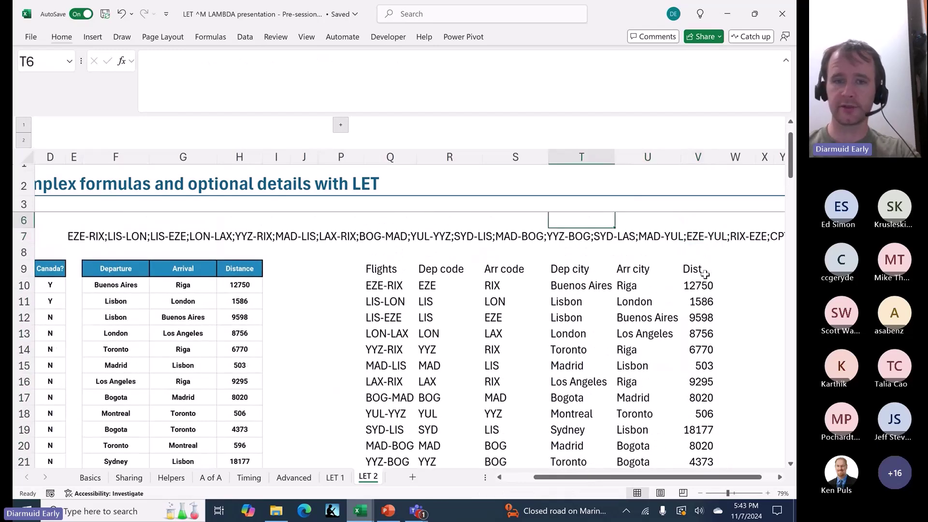
pyautogui.press('Left')
pyautogui.press('Left')
pyautogui.press('Down')
pyautogui.press('Left')
pyautogui.press('Down')
pyautogui.press('Down')
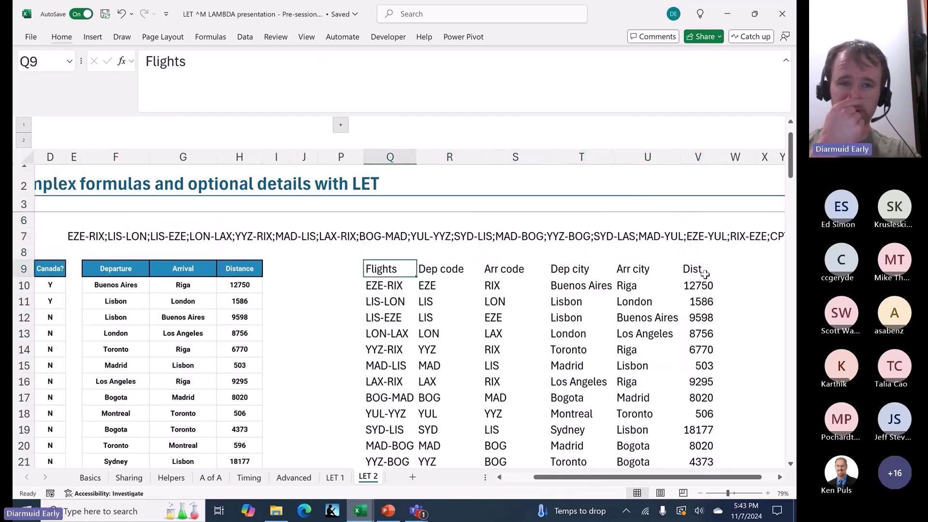
pyautogui.hotkey('ctrl', 'shift', 'Right')
pyautogui.hotkey('shift', 'Down')
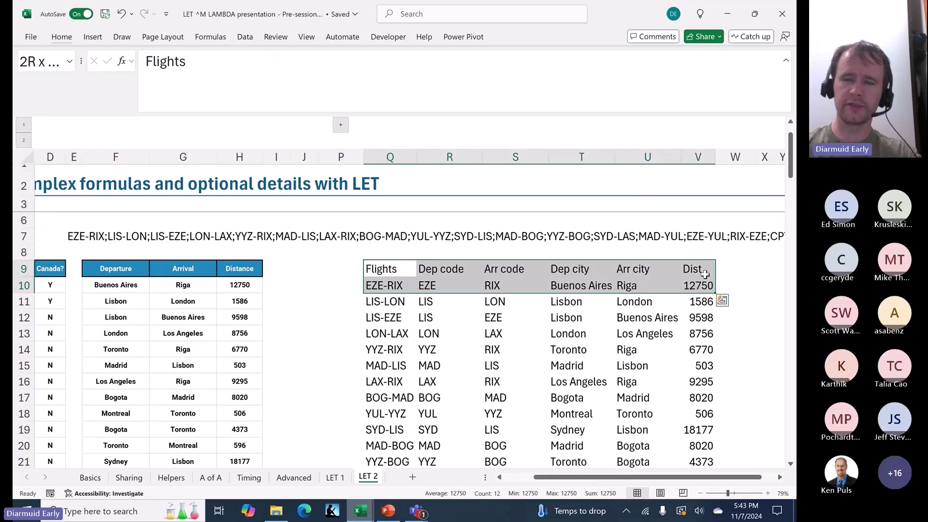
pyautogui.press('Delete')
# - Expand the collapsed column group after column J and enlarge the formula display to show the full LET formula in K14
pyautogui.hotkey('ctrl', 'Left')
pyautogui.hotkey('ctrl', 'Left')
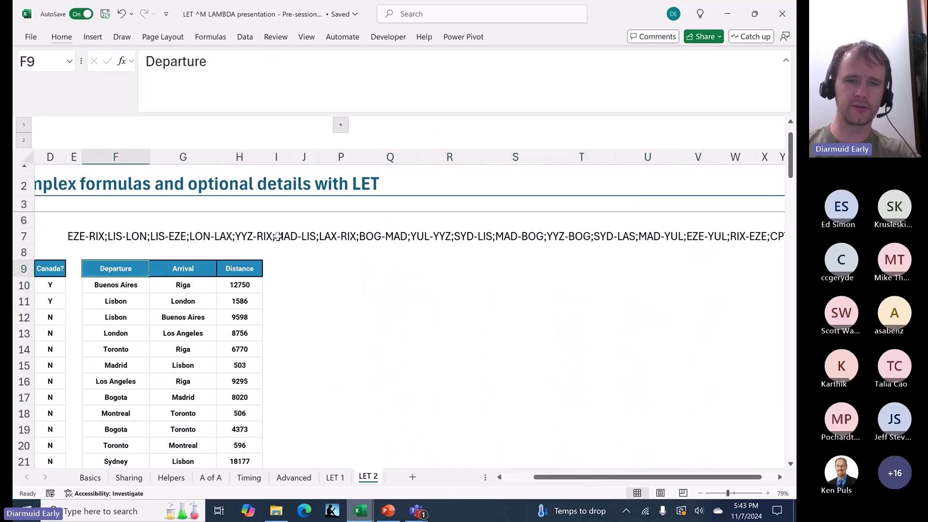
pyautogui.hotkey('ctrl', 'Left')
pyautogui.hotkey('ctrl', 'Left')
pyautogui.hotkey('ctrl', 'Left')
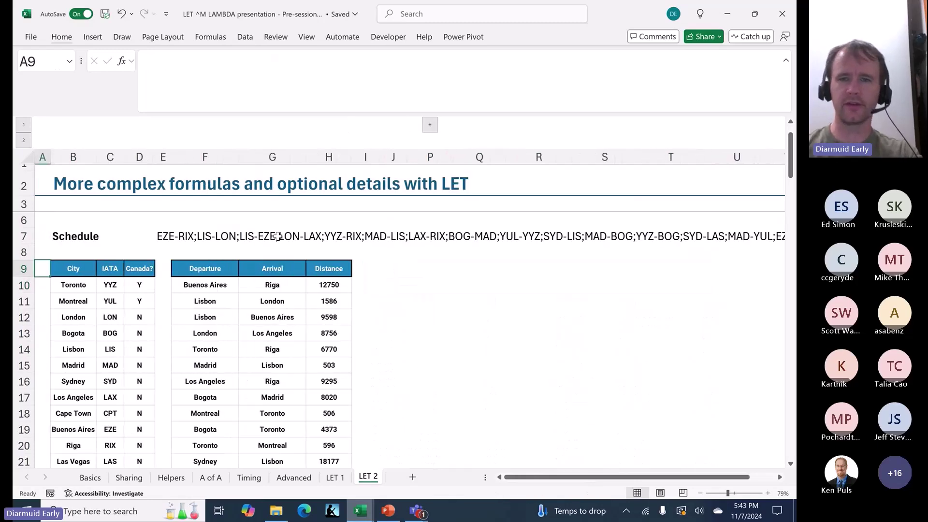
pyautogui.click(430, 126)
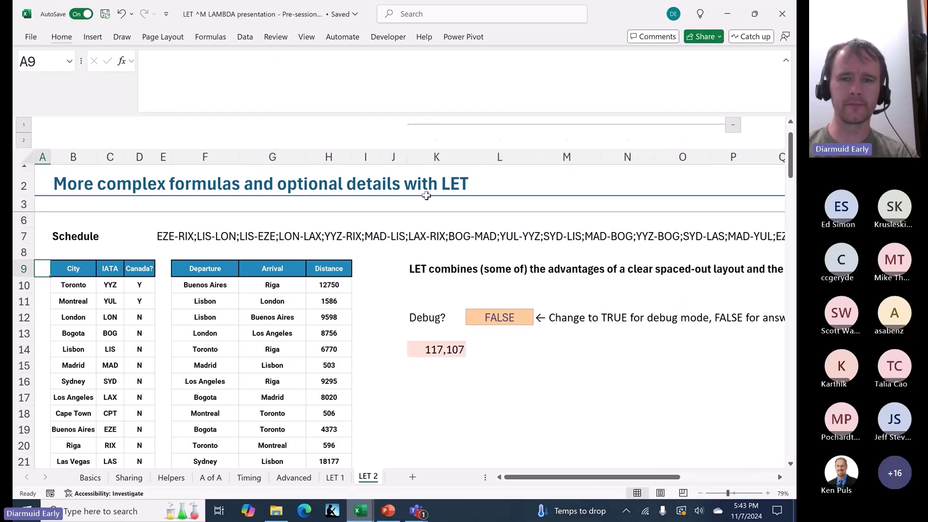
pyautogui.click(419, 349)
pyautogui.moveTo(282, 134); pyautogui.dragTo(286, 285)
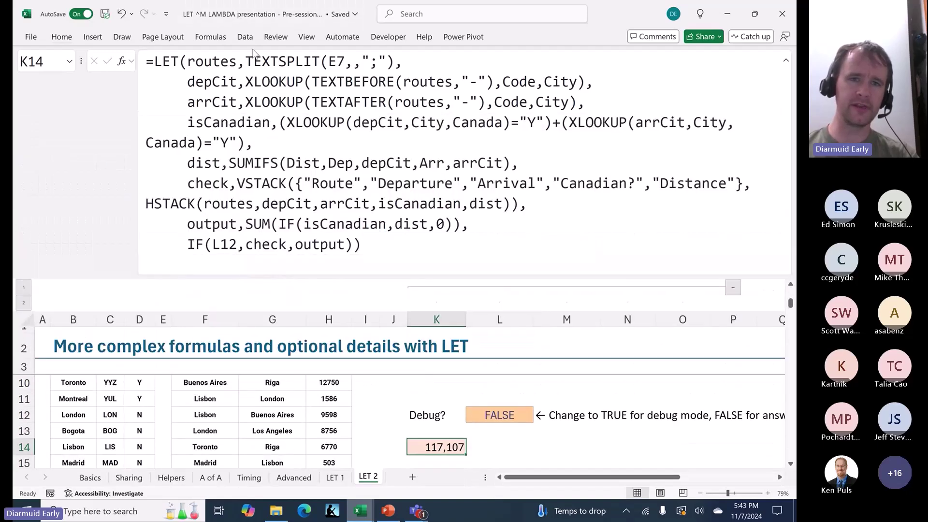
# - Examine the routes, depCit and arrCit definitions in K14's LET formula, including the TEXTSPLIT of E7 and the TEXTBEFORE lookup
pyautogui.moveTo(246, 62); pyautogui.dragTo(397, 65)
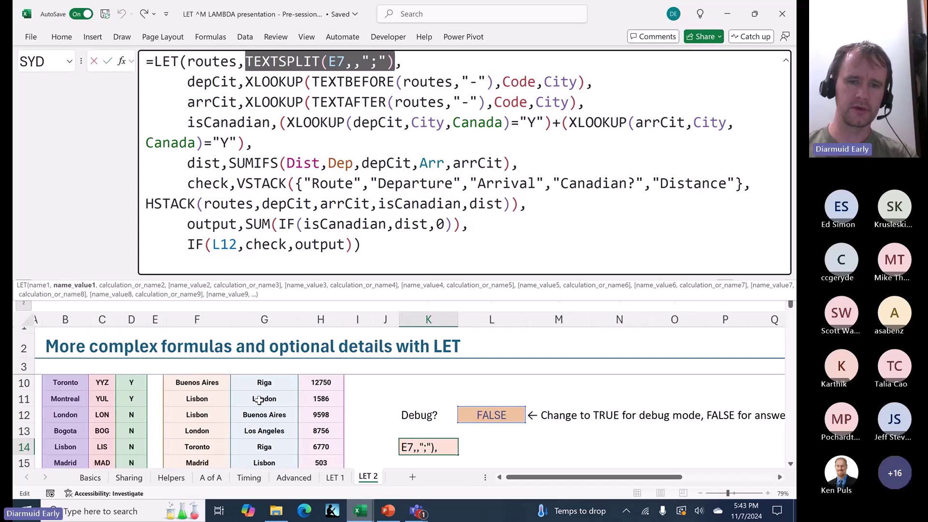
pyautogui.scroll(3, 259, 400)
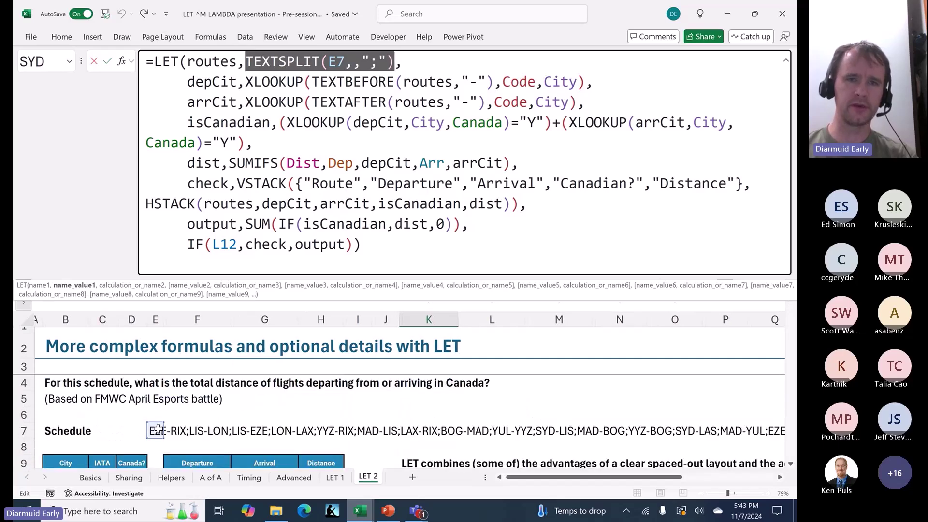
pyautogui.click(205, 81)
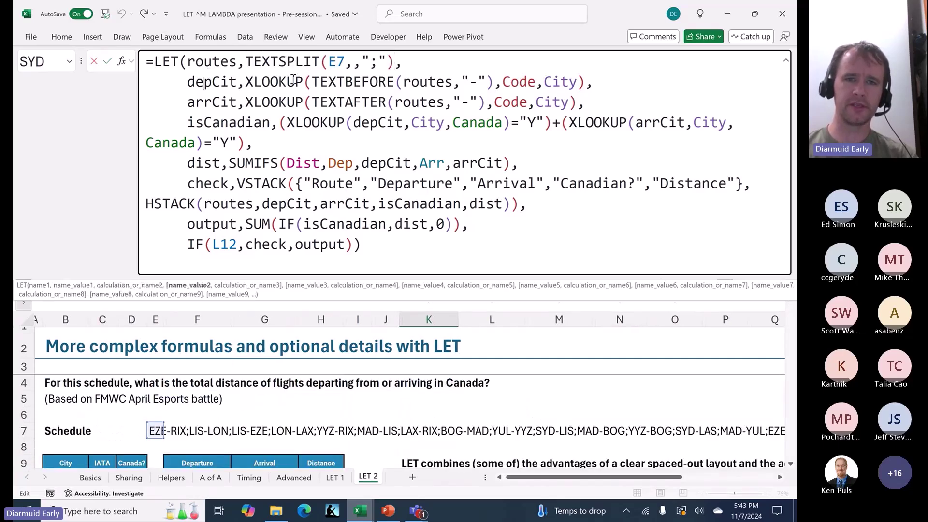
pyautogui.moveTo(312, 81); pyautogui.dragTo(489, 83)
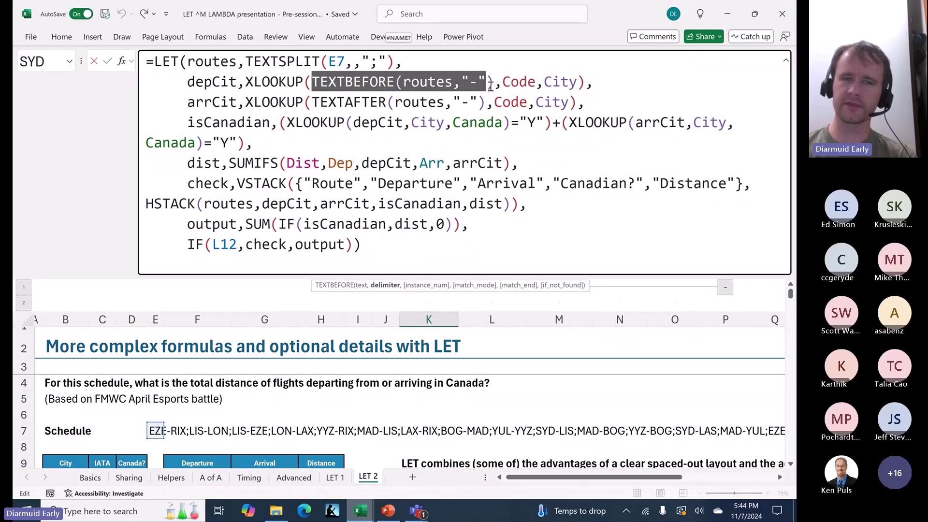
pyautogui.click(203, 103)
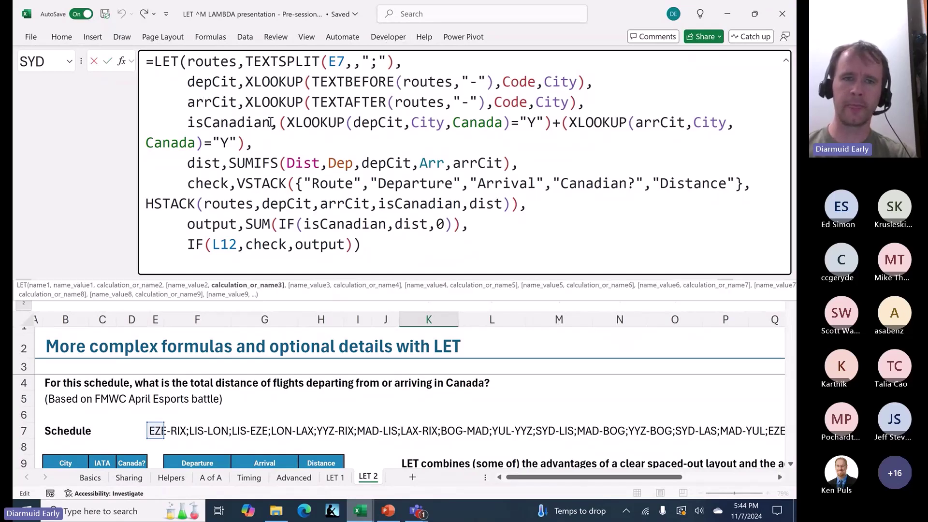
# - Examine the isCanadian definition, tracing its depCit, City and Canada lookup arguments and both comparisons with "Y"
pyautogui.click(352, 123)
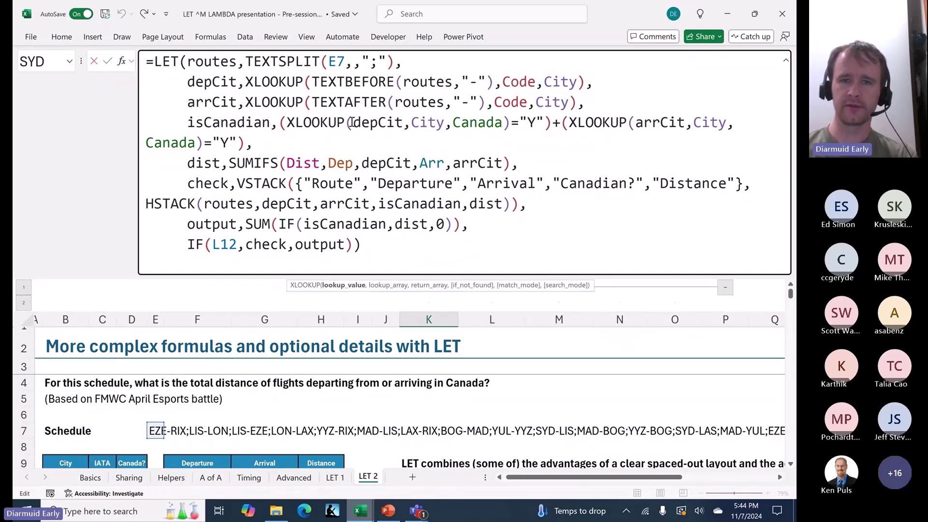
pyautogui.doubleClick(380, 122)
pyautogui.doubleClick(432, 122)
pyautogui.doubleClick(479, 123)
pyautogui.scroll(-2, 207, 394)
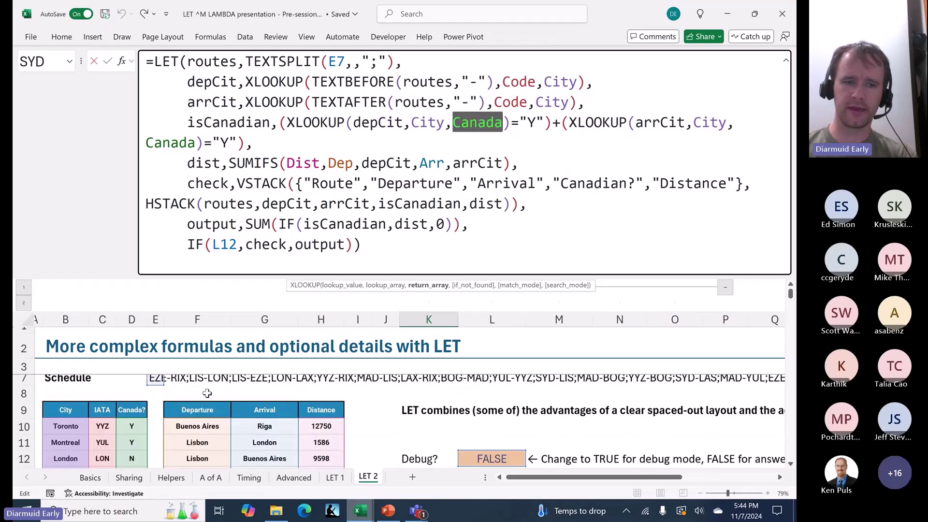
pyautogui.doubleClick(532, 122)
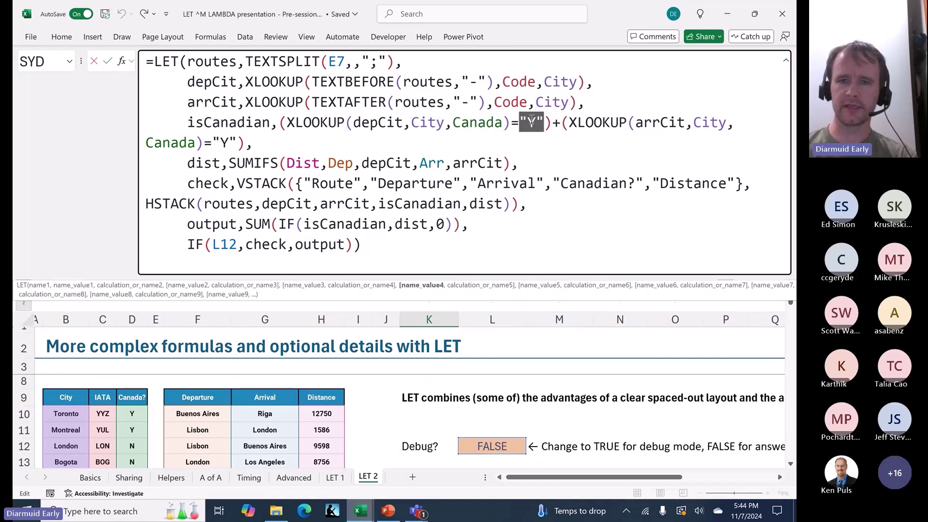
pyautogui.doubleClick(223, 143)
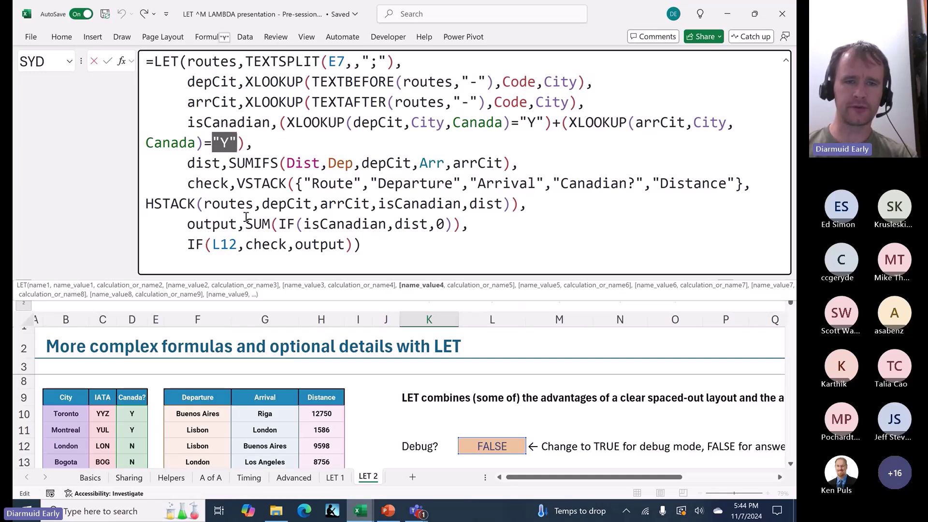
# - Examine the output definition SUM(IF(isCanadian,dist,0)) argument by argument, leaving the K14 formula as it is
pyautogui.click(288, 223)
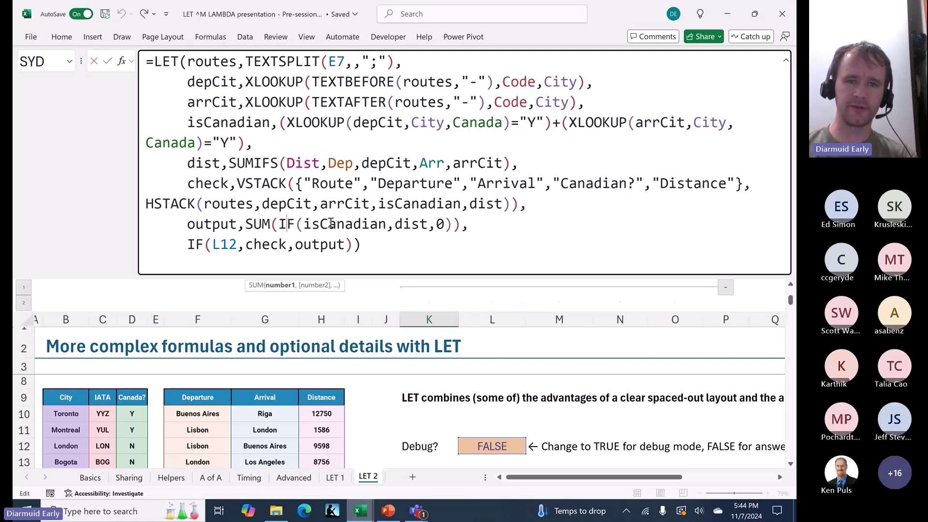
pyautogui.doubleClick(343, 223)
pyautogui.doubleClick(410, 224)
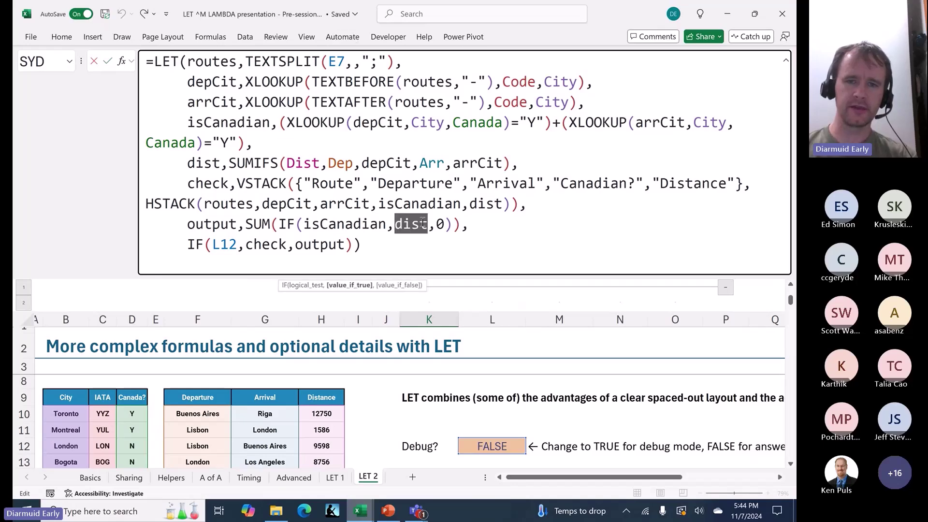
pyautogui.doubleClick(440, 224)
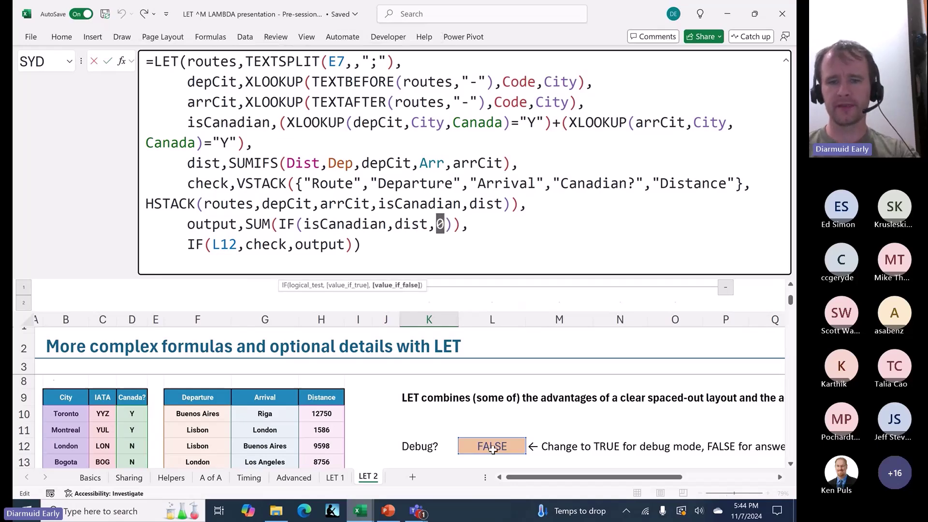
pyautogui.press('Escape')
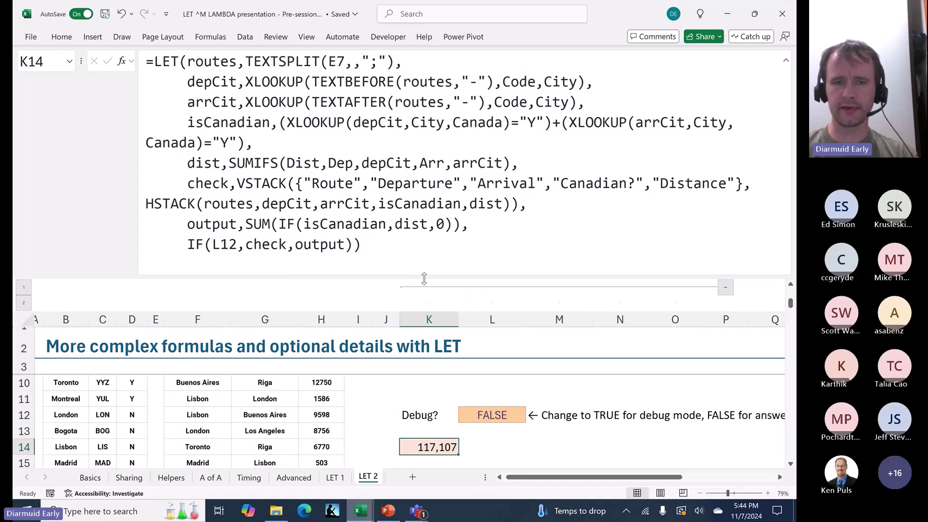
# - Shrink the formula display to one line and set the Debug? switch in L12 to TRUE
pyautogui.moveTo(424, 279); pyautogui.dragTo(416, 82)
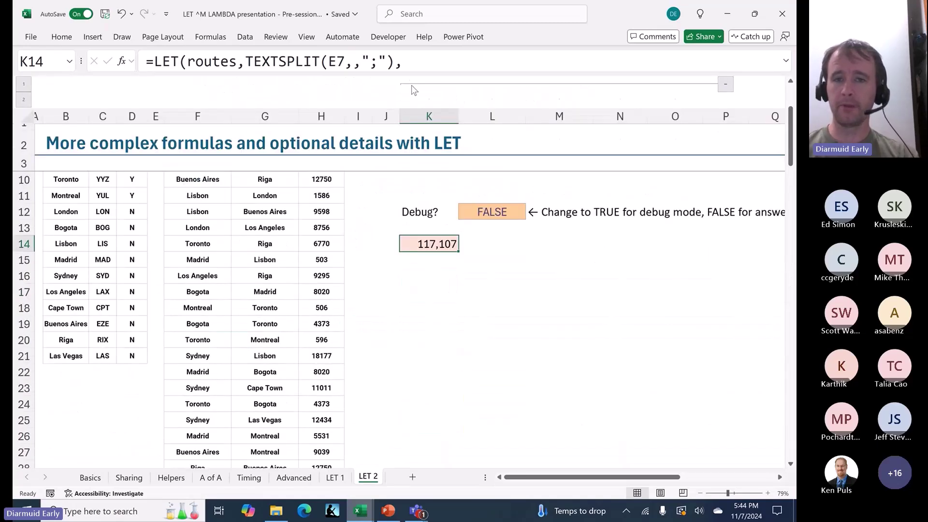
pyautogui.click(492, 209)
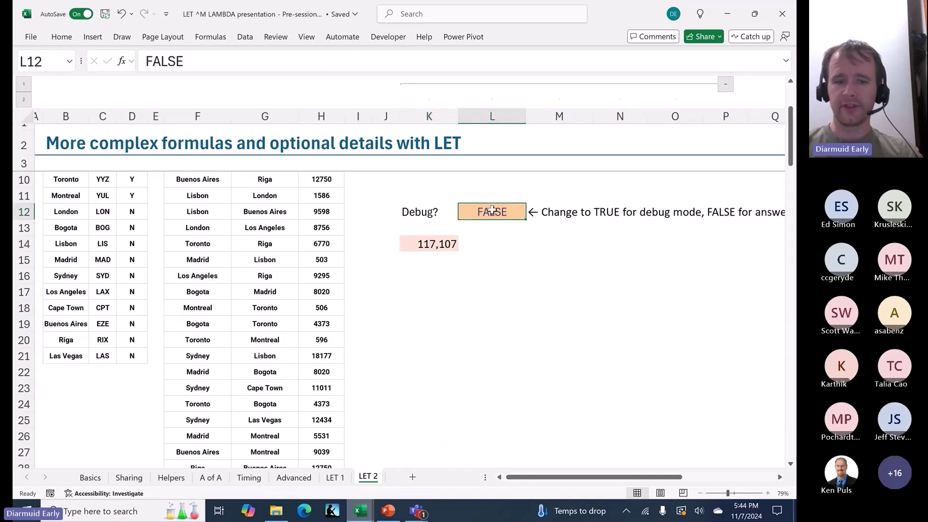
pyautogui.hscroll(2, 545, 325)
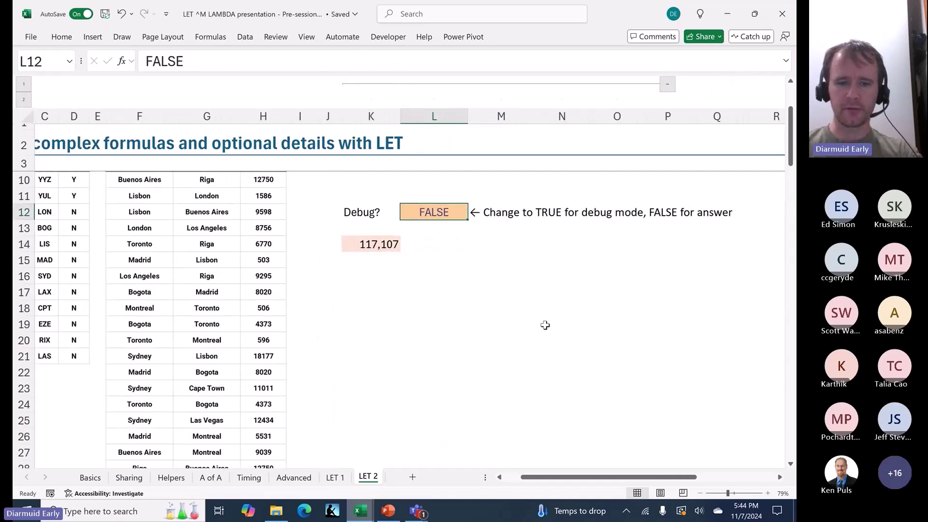
pyautogui.write('true')
pyautogui.press('Return')
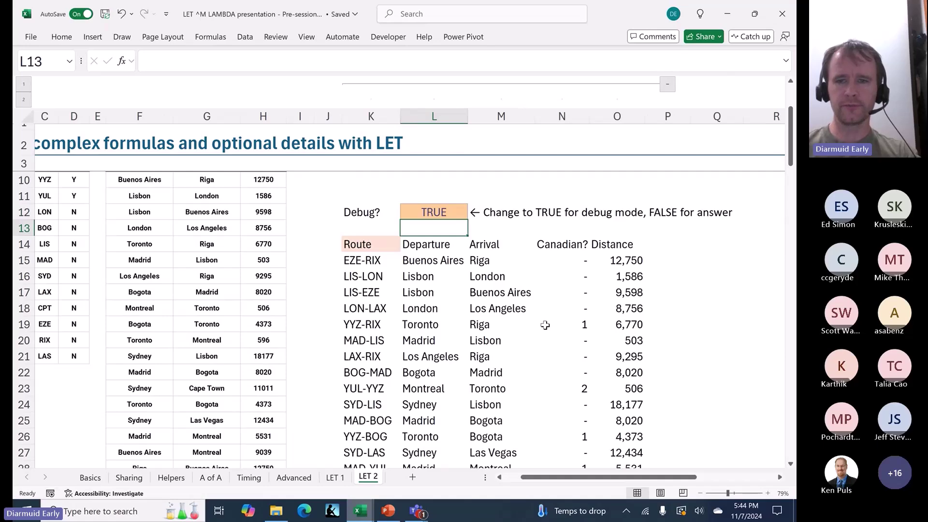
# - Look through the spilled debug table of routes, cities, Canadian? flags and distances below K14
pyautogui.hscroll(5, 479, 306)
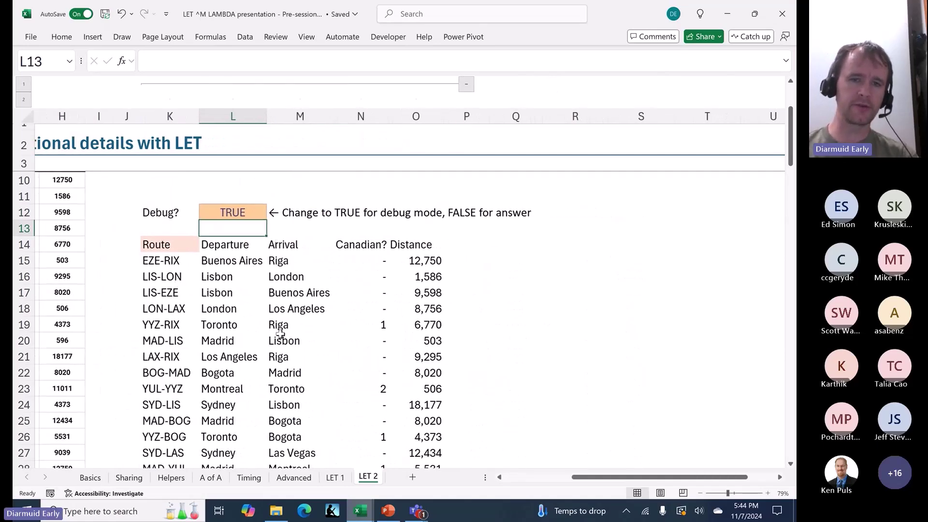
pyautogui.scroll(-10, 280, 334)
pyautogui.scroll(13, 280, 333)
pyautogui.scroll(-3, 281, 333)
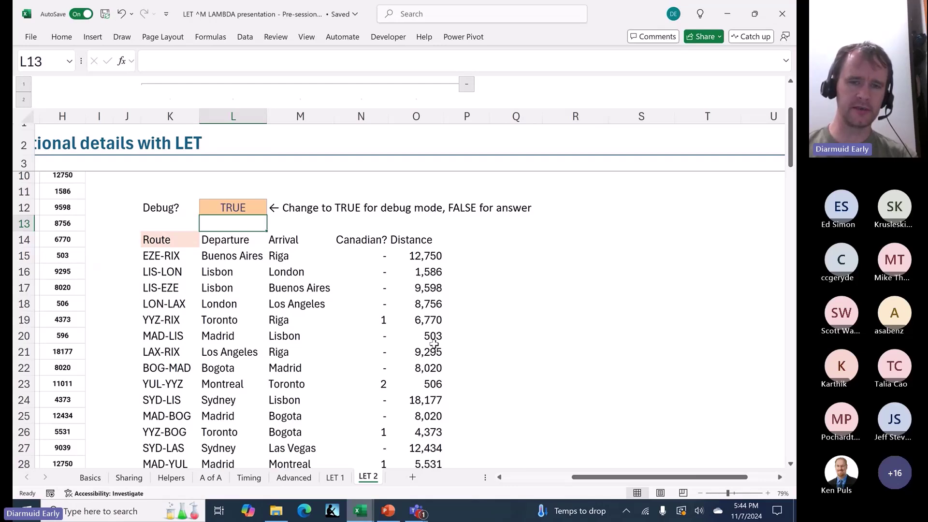
# - Add filters to the debug table's header row, covering the whole spilled range K14 to O84
pyautogui.click(168, 246)
pyautogui.hotkey('ctrl', 'shift', 'Right')
pyautogui.hotkey('ctrl', 'shift', 'Down')
pyautogui.press('alt')
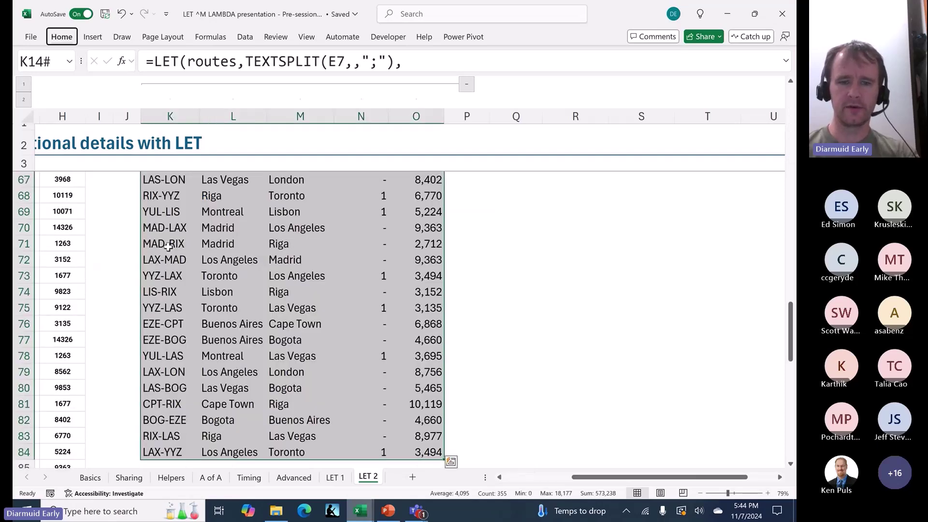
pyautogui.press('Escape')
# - Filter the debug table's Departure column to show only Montreal
pyautogui.press('Right')
pyautogui.press('Right')
pyautogui.press('Left')
pyautogui.hotkey('alt', 'Down')
pyautogui.press('e')
pyautogui.press('Down')
pyautogui.press('space')
pyautogui.press('m')
pyautogui.press('o')
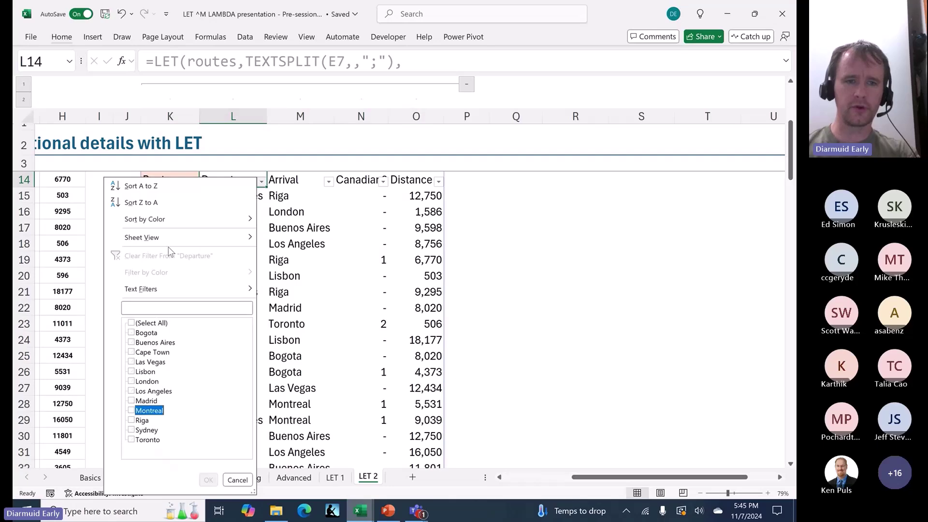
pyautogui.press('space')
pyautogui.press('Return')
# - Check the filtered Montreal departures and clear the filter from the Departure column
pyautogui.press('Down')
pyautogui.press('Right')
pyautogui.press('Right')
pyautogui.press('Left')
pyautogui.press('Up')
pyautogui.press('Left')
pyautogui.hotkey('alt', 'Down')
pyautogui.press('c')
# - Filter the Arrival column to show only Toronto, and clear that filter again
pyautogui.press('Right')
pyautogui.hotkey('alt', 'Down')
pyautogui.press('Down')
pyautogui.press('Down')
pyautogui.press('Down')
pyautogui.press('Down')
pyautogui.press('Down')
pyautogui.press('Down')
pyautogui.press('space')
pyautogui.press('t')
pyautogui.press('space')
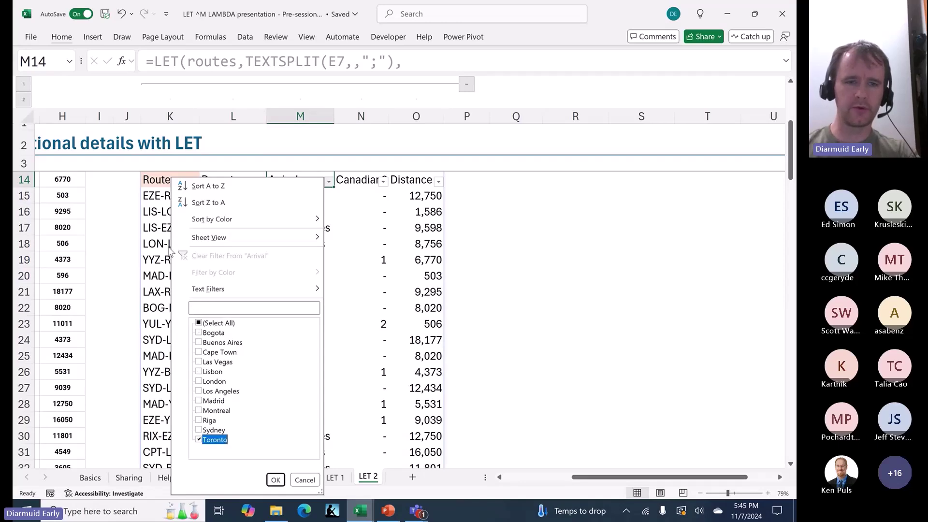
pyautogui.press('Return')
pyautogui.hotkey('alt', 'Down')
pyautogui.press('c')
# - Filter the debug table by the Canadian? column's values
pyautogui.press('Right')
pyautogui.hotkey('alt', 'Down')
pyautogui.press('Down')
pyautogui.press('Down')
pyautogui.press('Down')
pyautogui.press('Down')
pyautogui.press('Down')
pyautogui.press('Down')
pyautogui.press('Down')
pyautogui.press('space')
pyautogui.press('Return')
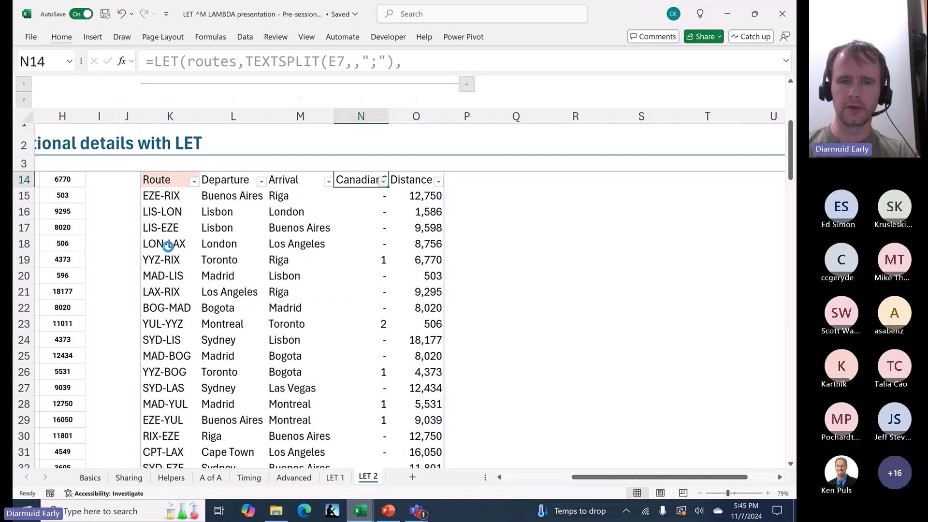
# - Select all visible Distance values in the filtered debug table to read their sum
pyautogui.press('Down')
pyautogui.press('Right')
pyautogui.hotkey('ctrl', 'shift', 'Down')
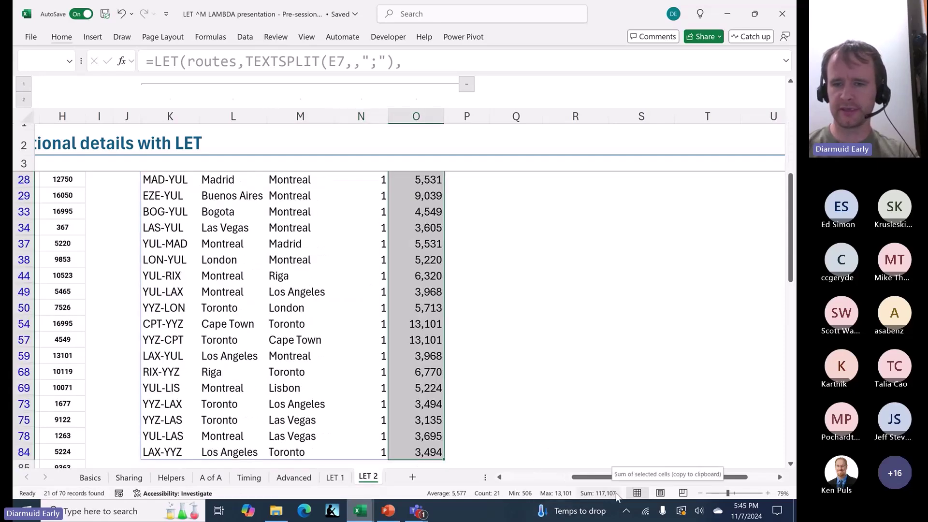
# - Clear the filter from the debug table's Canadian? column
pyautogui.press('Up')
pyautogui.press('Left')
pyautogui.hotkey('alt', 'Down')
pyautogui.press('c')
# - Set the Debug? switch in L12 to FALSE and remove the filter buttons from row 14
pyautogui.press('Left')
pyautogui.press('Left')
pyautogui.press('Left')
pyautogui.press('Up')
pyautogui.press('Up')
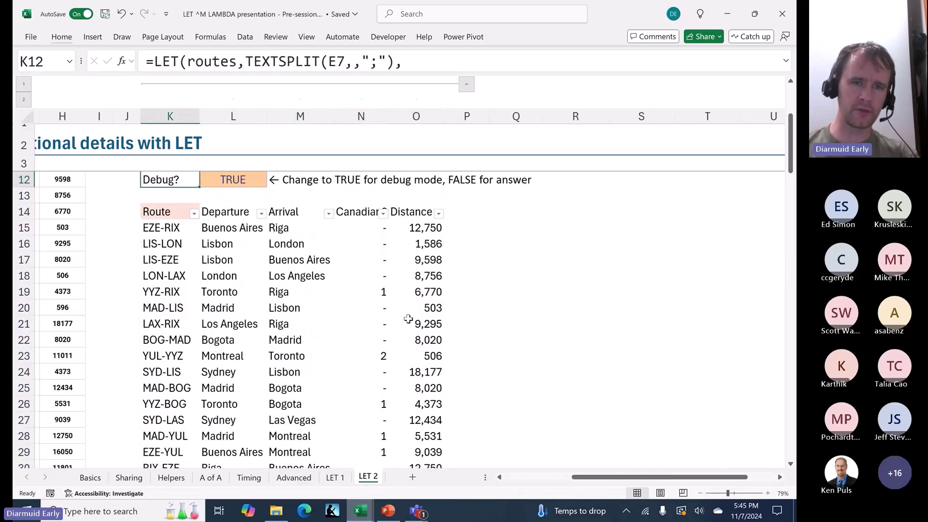
pyautogui.press('Right')
pyautogui.write('false')
pyautogui.press('Return')
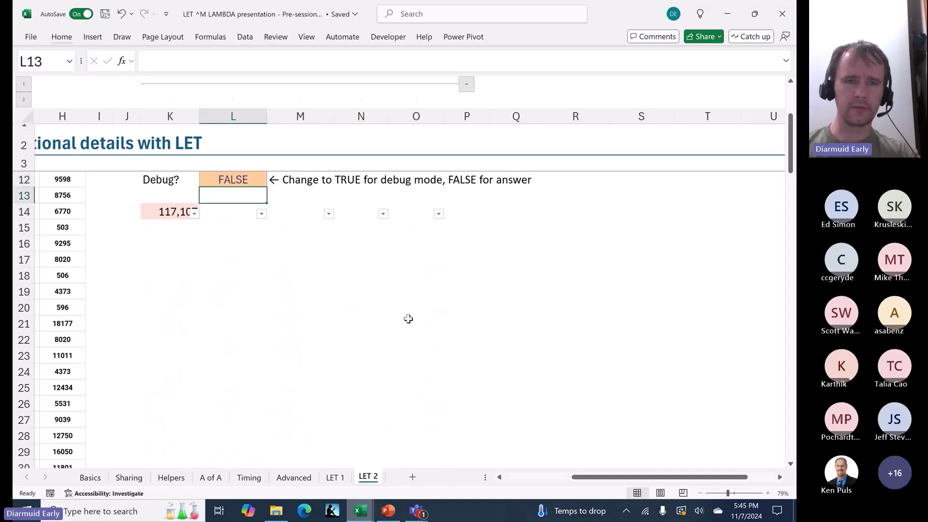
pyautogui.press('Down')
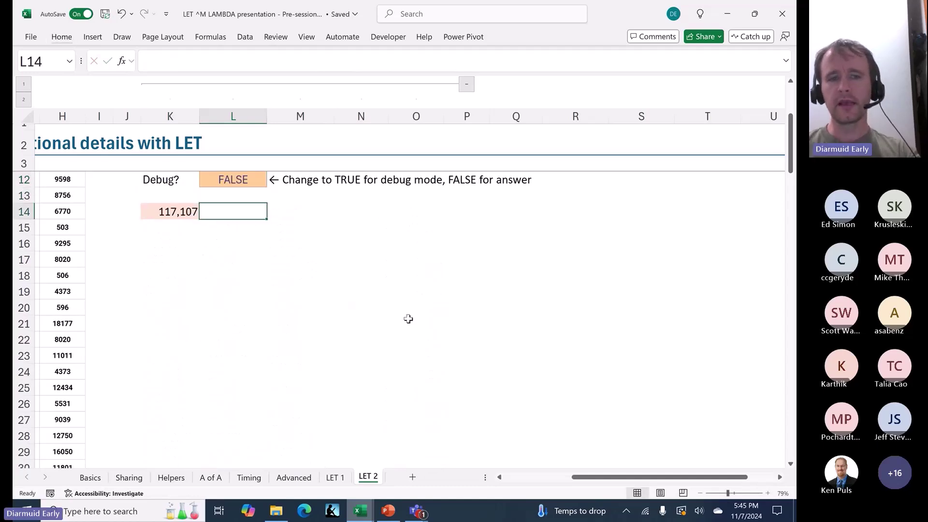
pyautogui.press('Left')
# - Try moving the LET formula from K14 to F7 beside the schedule text, and undo the move
pyautogui.scroll(3, 209, 283)
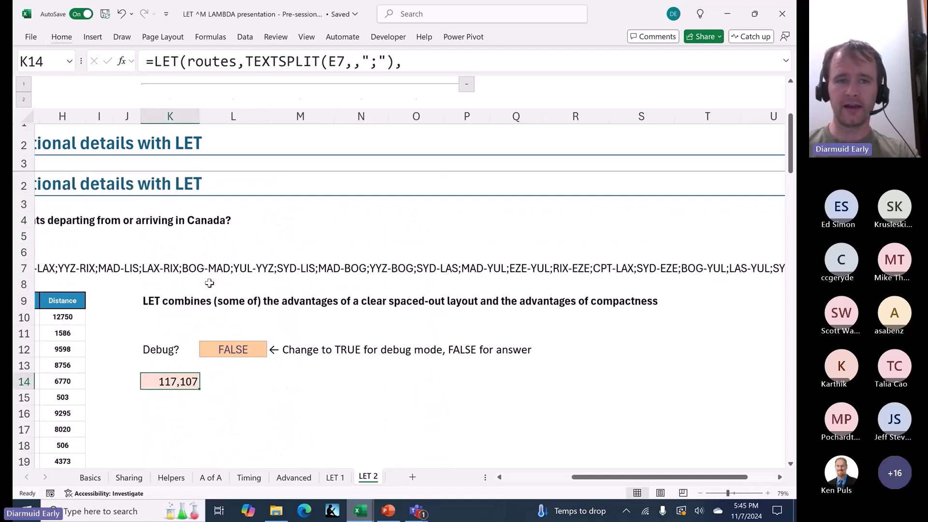
pyautogui.hscroll(-5, 210, 283)
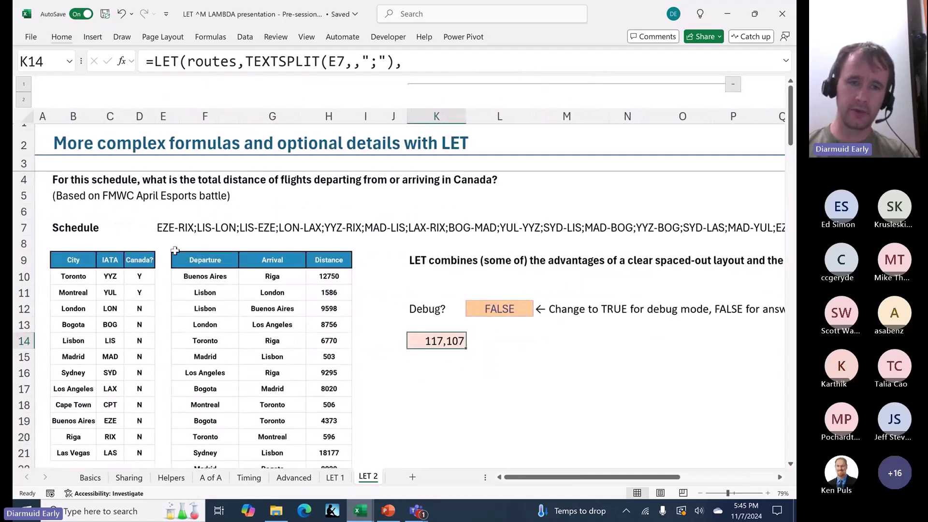
pyautogui.click(167, 230)
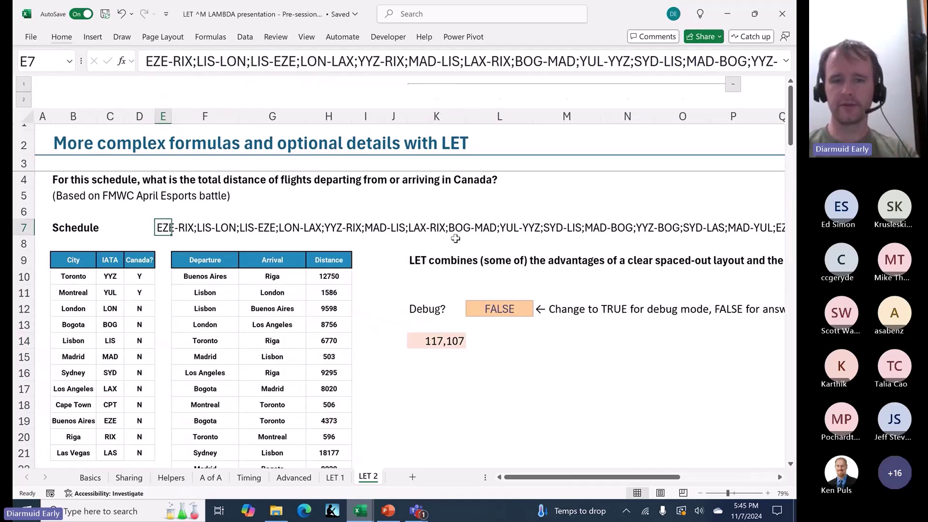
pyautogui.click(438, 351)
pyautogui.click(437, 343)
pyautogui.hotkey('ctrl', 'c')
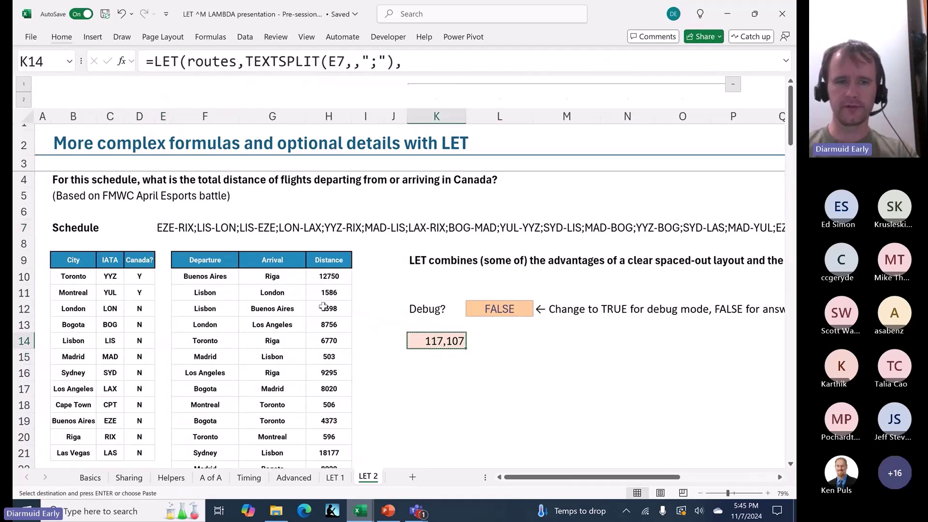
pyautogui.click(218, 227)
pyautogui.hotkey('ctrl', 'v')
pyautogui.press('Left')
pyautogui.press('Down')
pyautogui.press('Down')
pyautogui.press('Up')
pyautogui.press('Right')
pyautogui.press('Up')
pyautogui.press('Down')
pyautogui.press('Down')
pyautogui.press('Down')
pyautogui.press('Up')
pyautogui.press('Up')
pyautogui.press('Up')
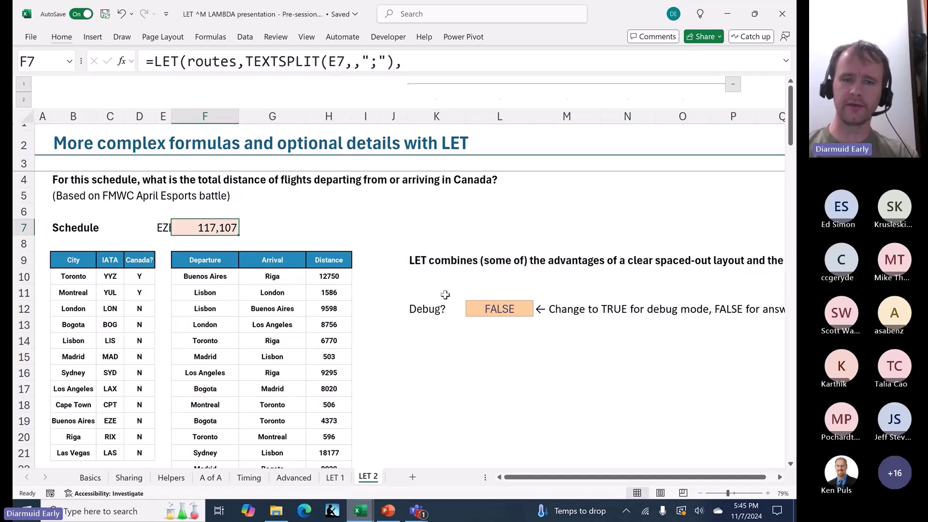
pyautogui.click(439, 323)
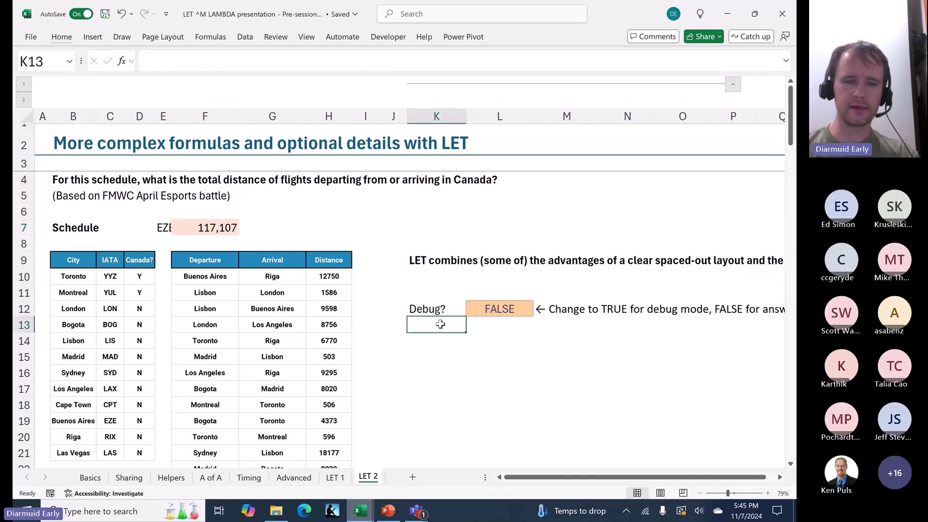
pyautogui.hotkey('ctrl', 'z')
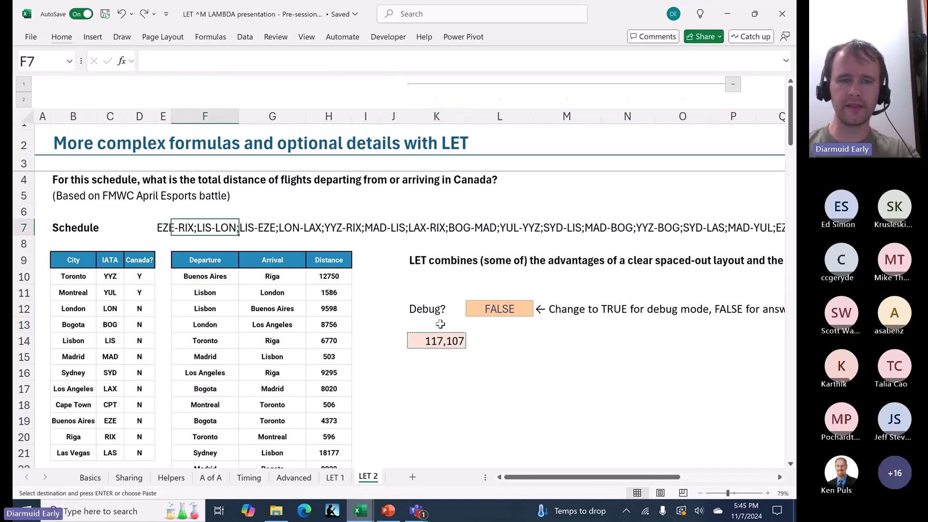
# - Look up the CanadaDistCalc function among the workbook's defined names
pyautogui.click(482, 349)
pyautogui.hotkey('ctrl', 'F3')
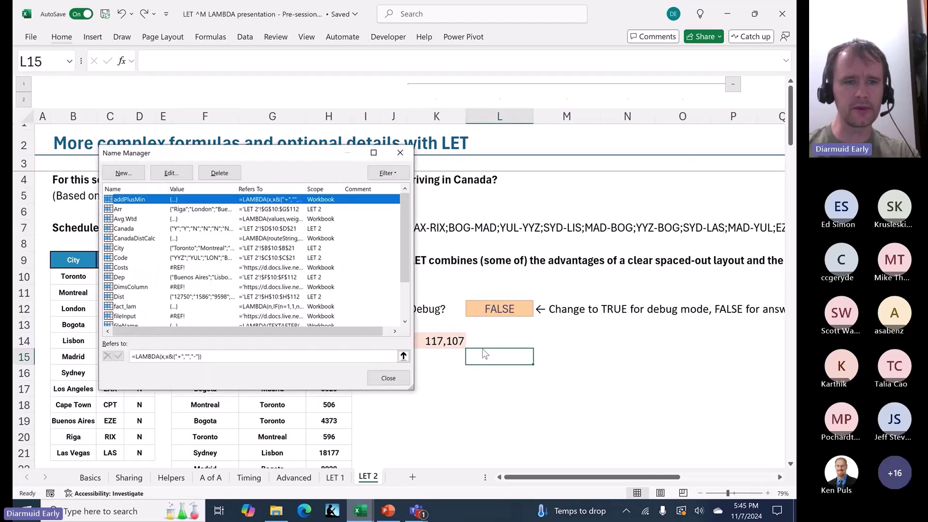
pyautogui.press('c')
pyautogui.press('Down')
pyautogui.press('Escape')
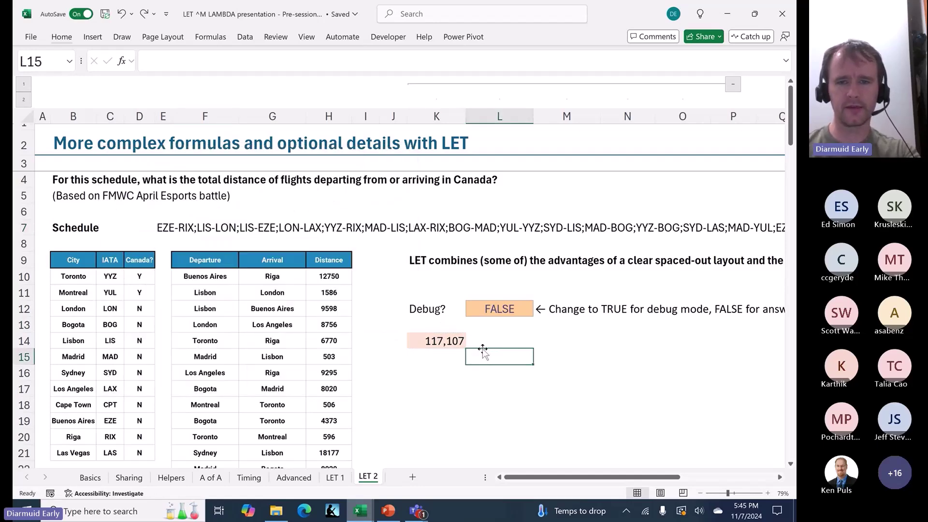
# - Start a formula in K17 with the custom CanadaDistCalc function
pyautogui.press('Down')
pyautogui.press('Down')
pyautogui.press('Left')
pyautogui.write('=can')
pyautogui.press('Down')
pyautogui.press('Tab')
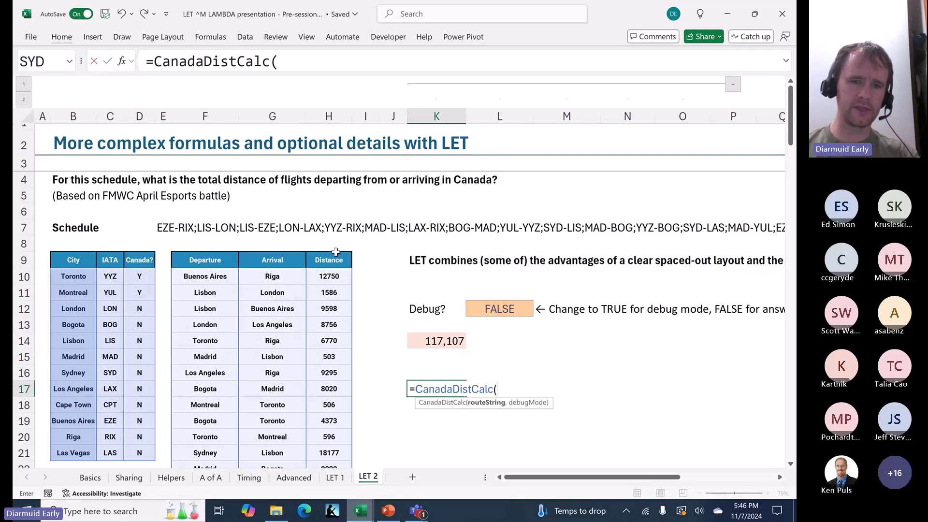
pyautogui.click(297, 62)
pyautogui.moveTo(394, 191); pyautogui.dragTo(488, 239)
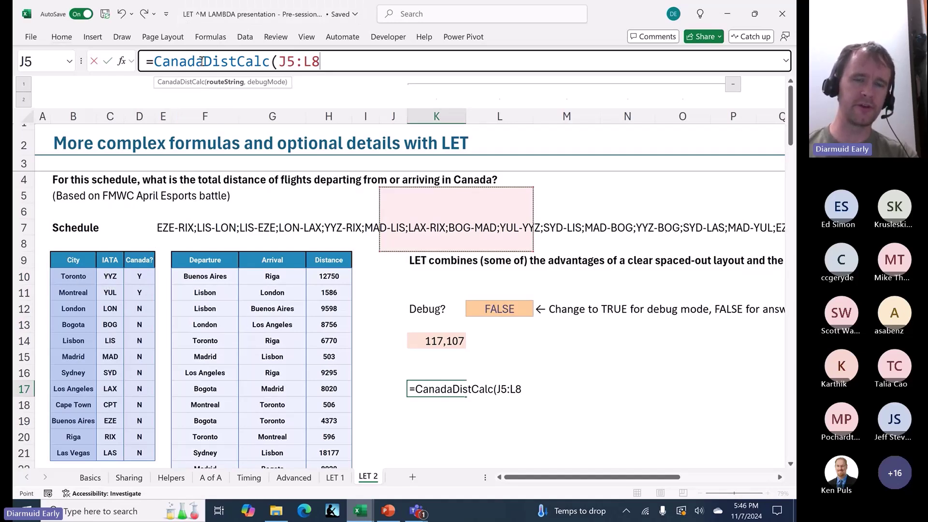
pyautogui.doubleClick(202, 61)
pyautogui.moveTo(278, 61); pyautogui.dragTo(289, 59)
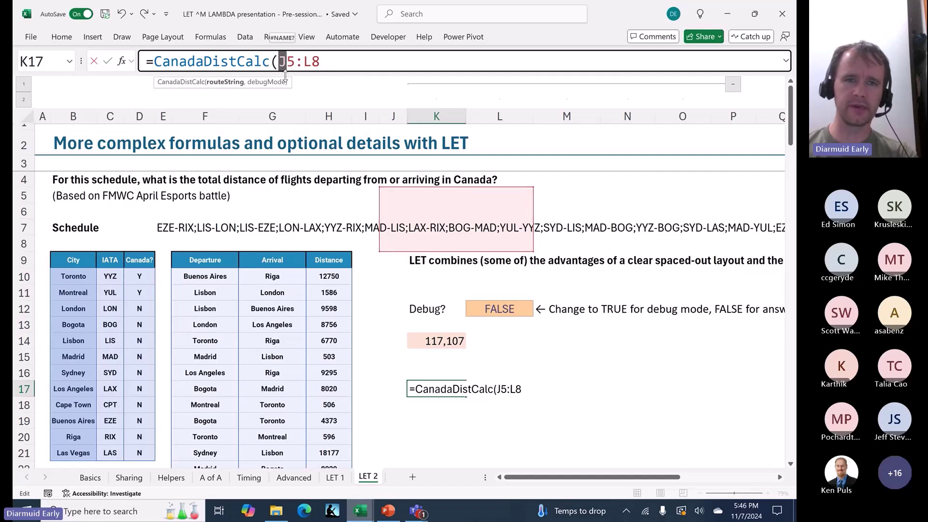
pyautogui.moveTo(279, 61); pyautogui.dragTo(374, 59)
pyautogui.press('BackSpace')
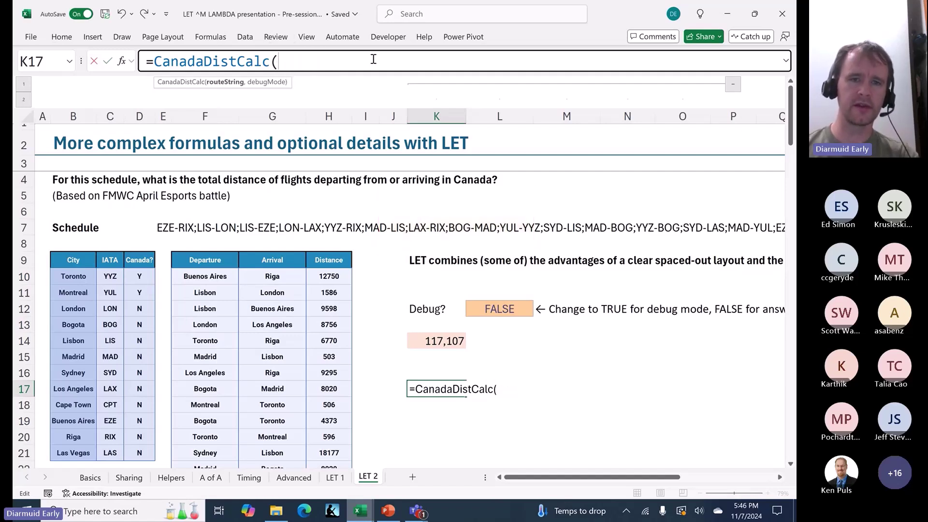
# - Complete the K17 formula with the schedule cell E7 as its routeString argument
pyautogui.click(164, 226)
pyautogui.write(')')
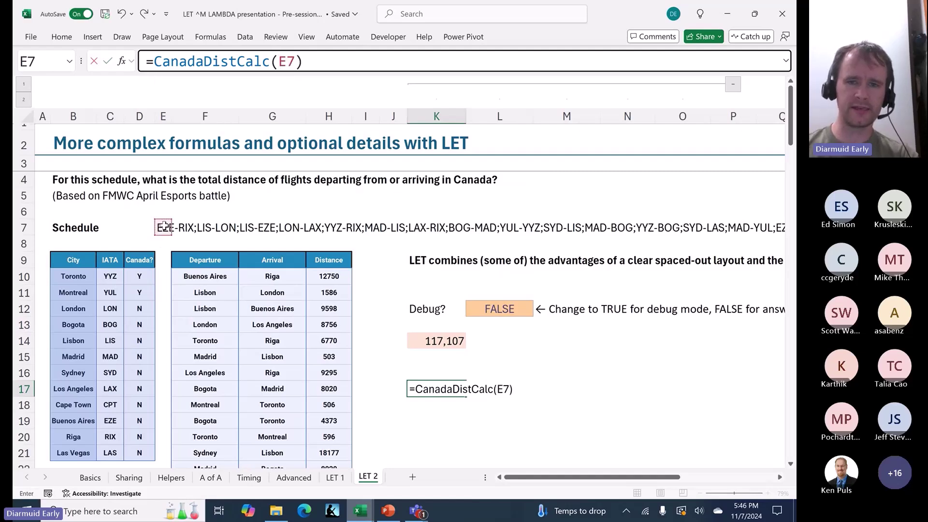
pyautogui.press('Return')
pyautogui.press('Up')
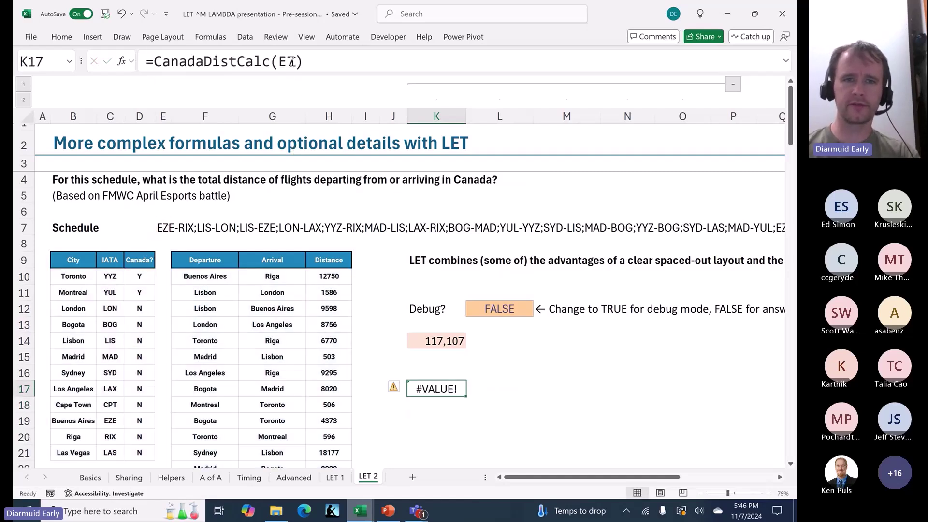
# - Add FALSE as the debugMode argument of the CanadaDistCalc formula in K17
pyautogui.click(293, 61)
pyautogui.write(',')
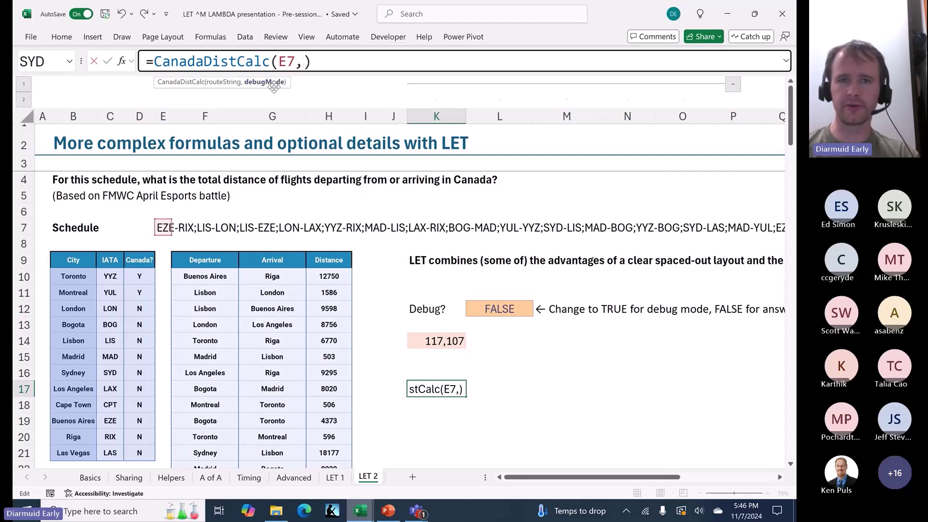
pyautogui.write('false')
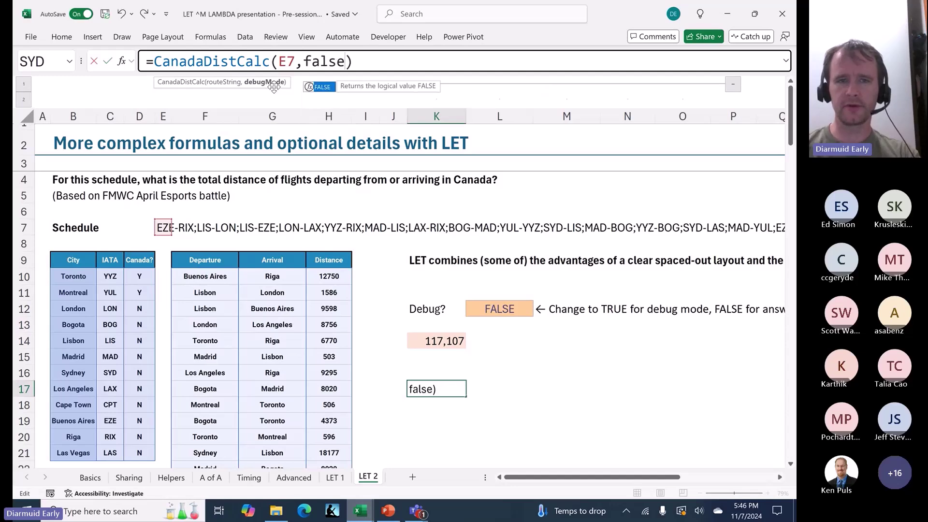
pyautogui.press('Return')
pyautogui.press('Up')
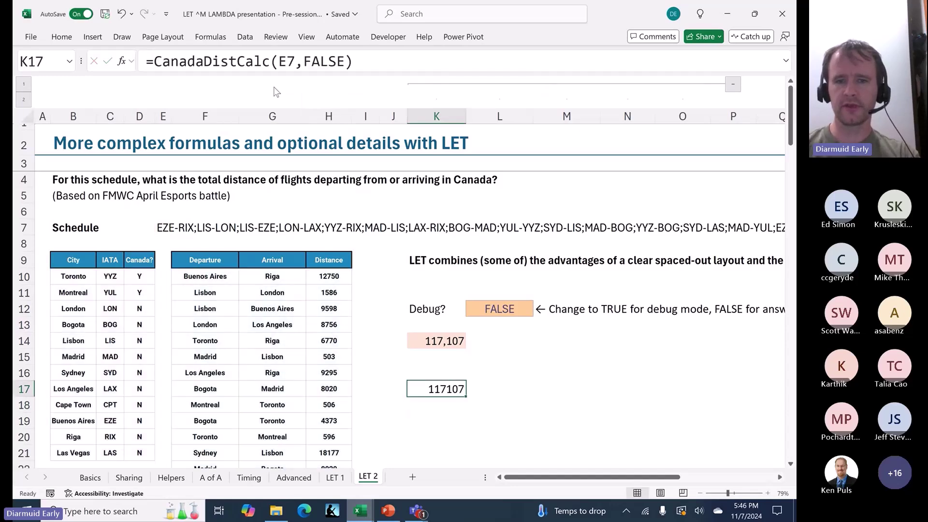
# - Try TRUE as the debugMode argument in K17's formula, and undo that change
pyautogui.doubleClick(334, 62)
pyautogui.write('true')
pyautogui.press('Return')
pyautogui.press('Up')
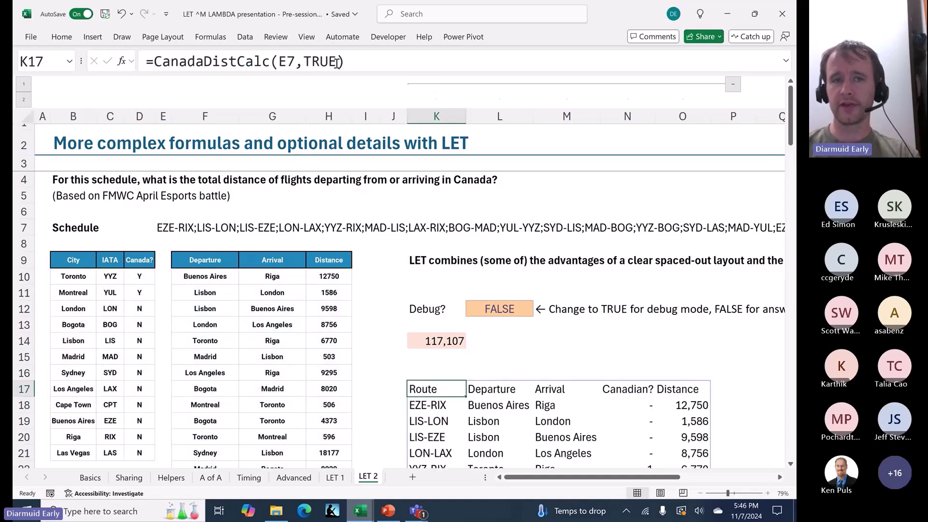
pyautogui.hotkey('ctrl', 'z')
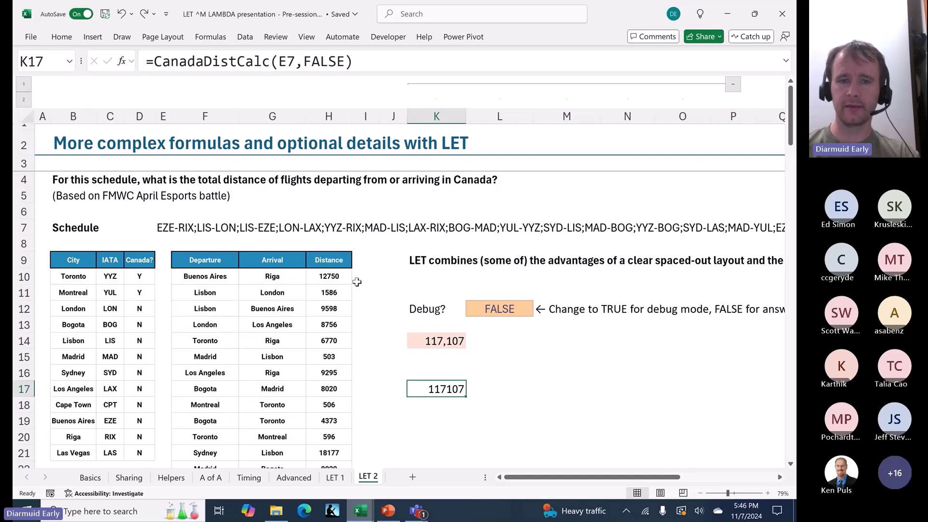
# - Review the schedule cell E7 and set the debugMode argument of K17's CanadaDistCalc formula to TRUE
pyautogui.click(168, 227)
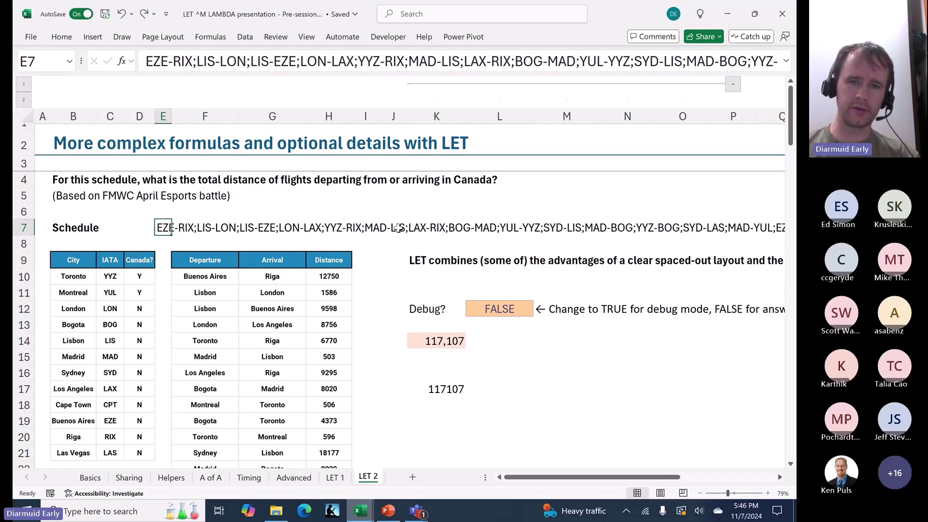
pyautogui.click(437, 389)
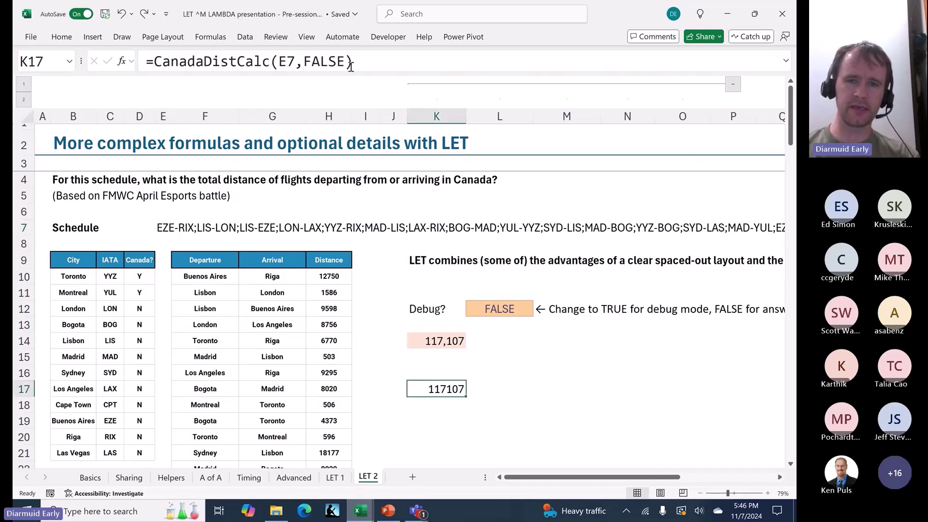
pyautogui.doubleClick(308, 59)
pyautogui.write('true')
pyautogui.press('Return')
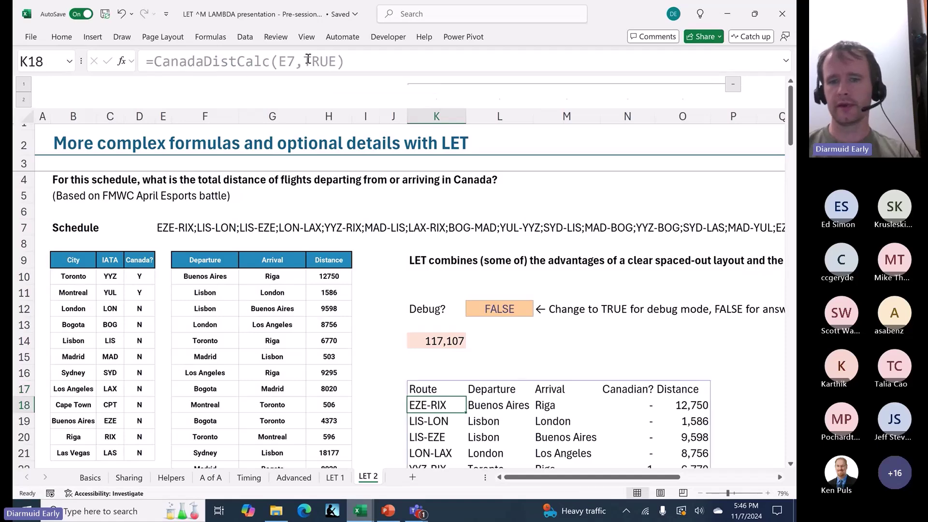
# - Select the entire table spilled from K17 down to its last row, and return to the cells around its header
pyautogui.press('Up')
pyautogui.hotkey('ctrl', 'shift', 'Right')
pyautogui.hotkey('ctrl', 'shift', 'Down')
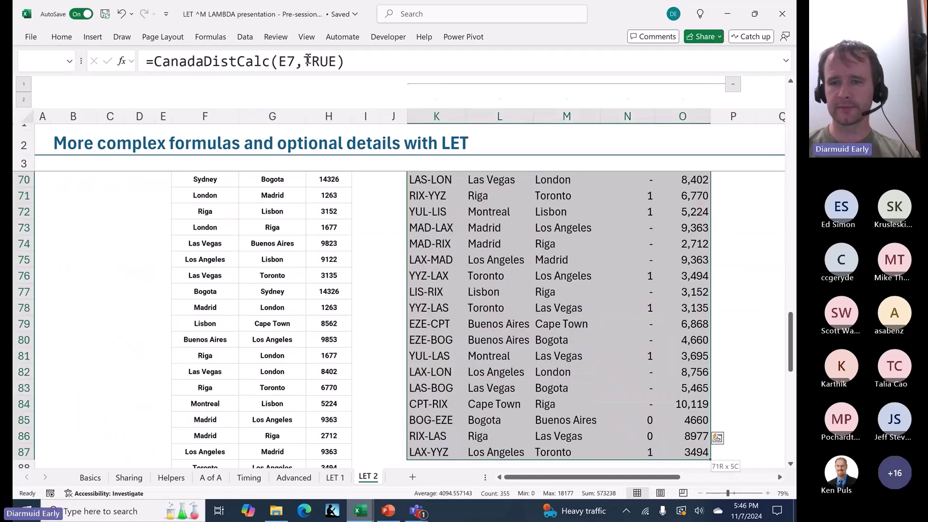
pyautogui.press('Left')
pyautogui.press('Right')
pyautogui.press('Up')
pyautogui.press('Up')
pyautogui.press('Up')
pyautogui.press('Up')
pyautogui.press('Up')
pyautogui.press('Down')
pyautogui.press('Down')
pyautogui.press('Down')
pyautogui.press('Down')
pyautogui.press('Down')
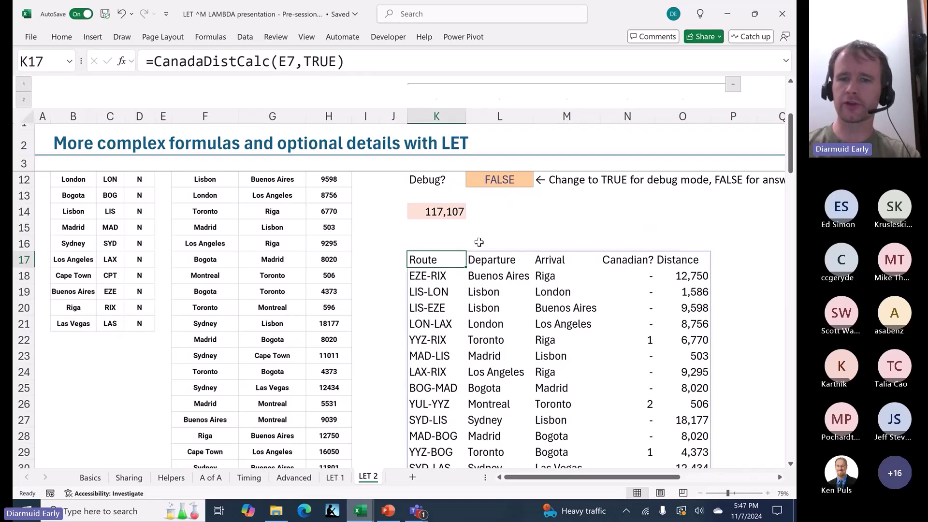
# - Examine the spilled debug columns and compare the LET formula in K14 with the CanadaDistCalc formula in K17
pyautogui.click(503, 274)
pyautogui.click(549, 274)
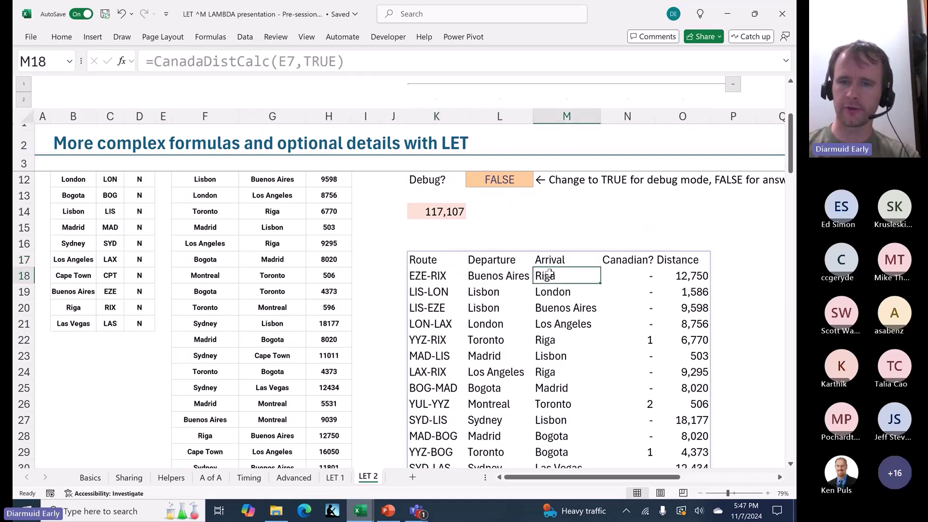
pyautogui.click(618, 277)
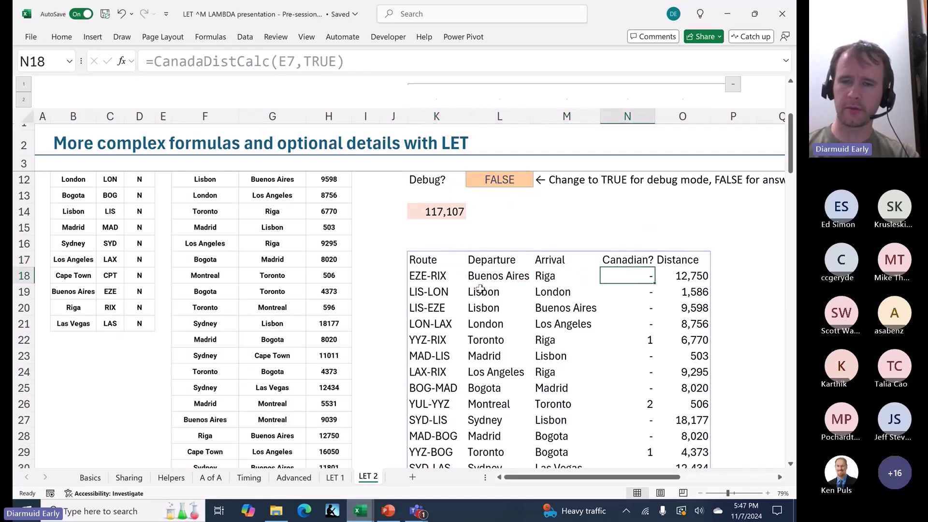
pyautogui.click(435, 209)
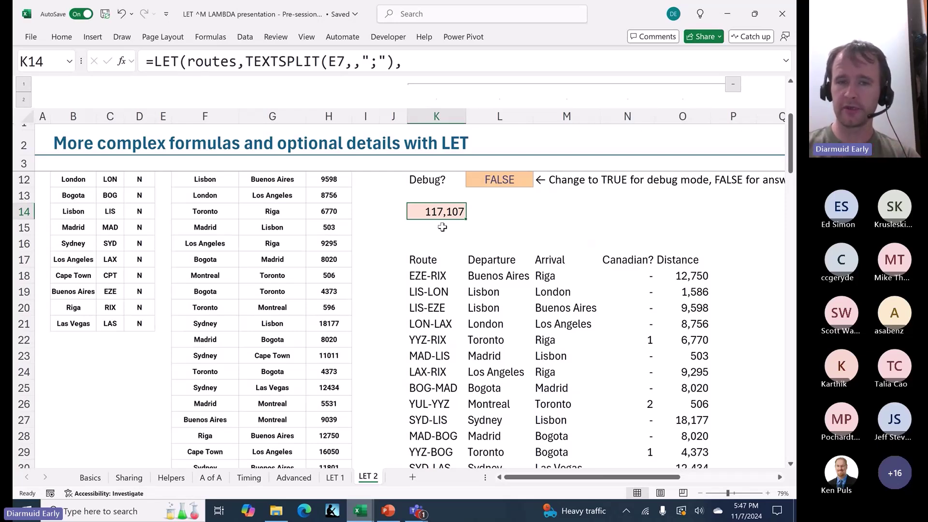
pyautogui.click(435, 260)
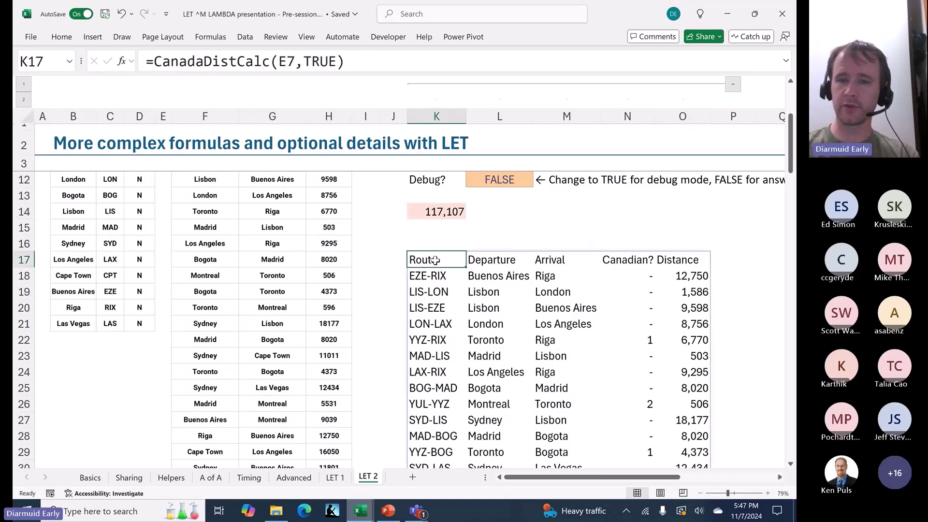
pyautogui.scroll(-20, 435, 260)
pyautogui.scroll(19, 435, 260)
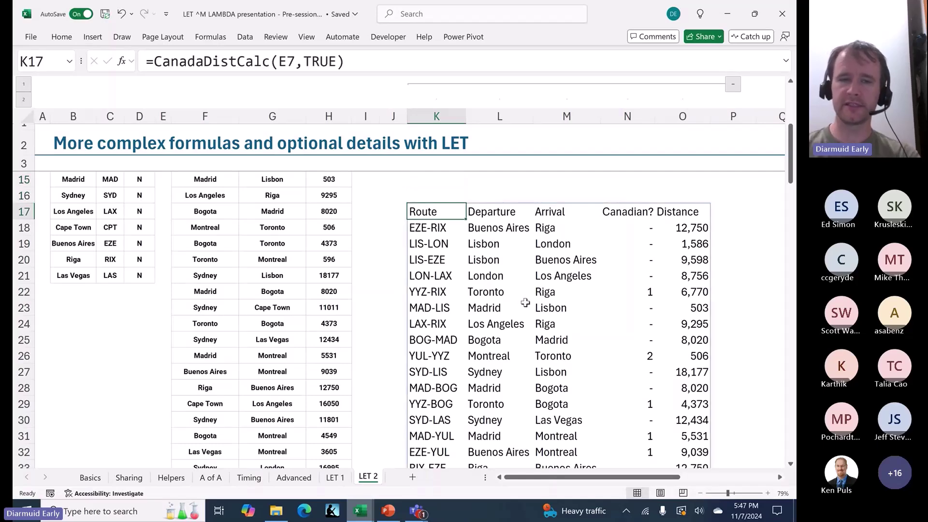
pyautogui.scroll(5, 526, 302)
pyautogui.scroll(-1, 525, 302)
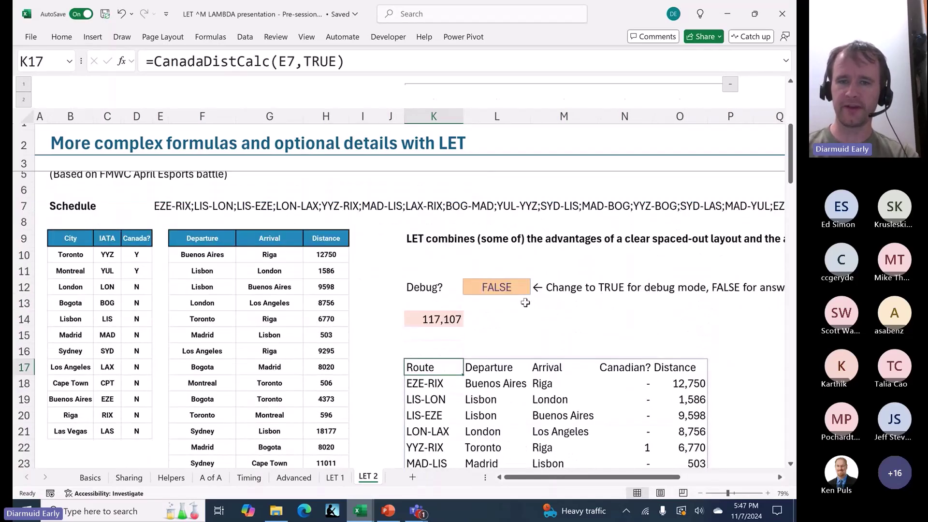
# - Read the heading in K9 about LET's advantages and check the CanadaDistCalc formula in K17
pyautogui.scroll(-1, 526, 303)
pyautogui.hscroll(5, 526, 302)
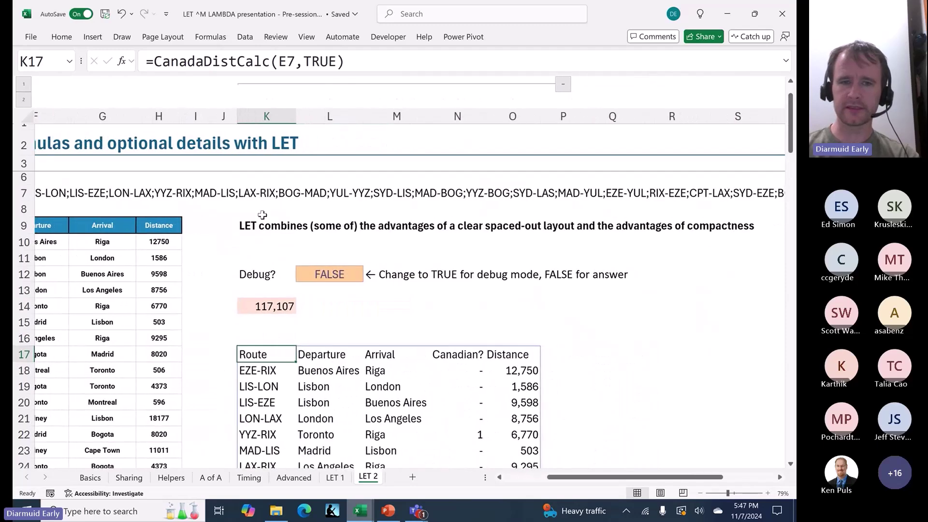
pyautogui.click(243, 229)
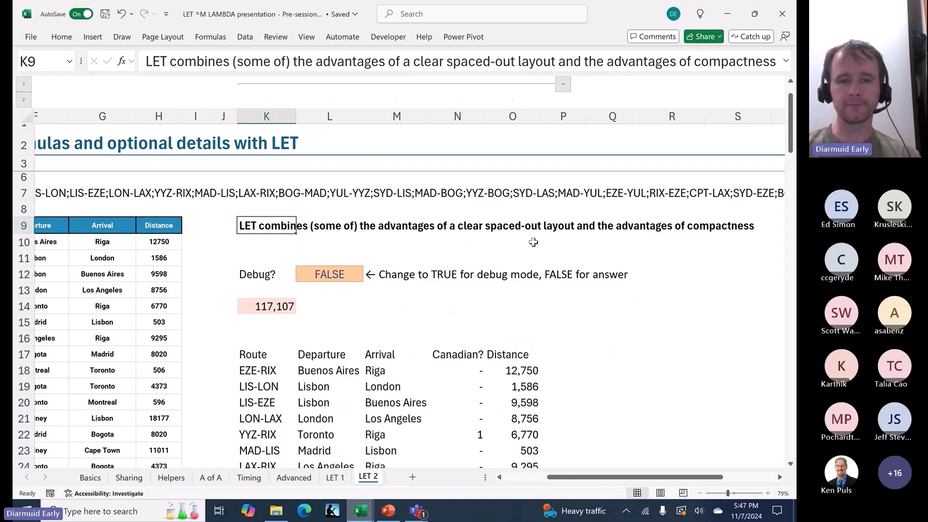
pyautogui.hotkey('ctrl', 'Home')
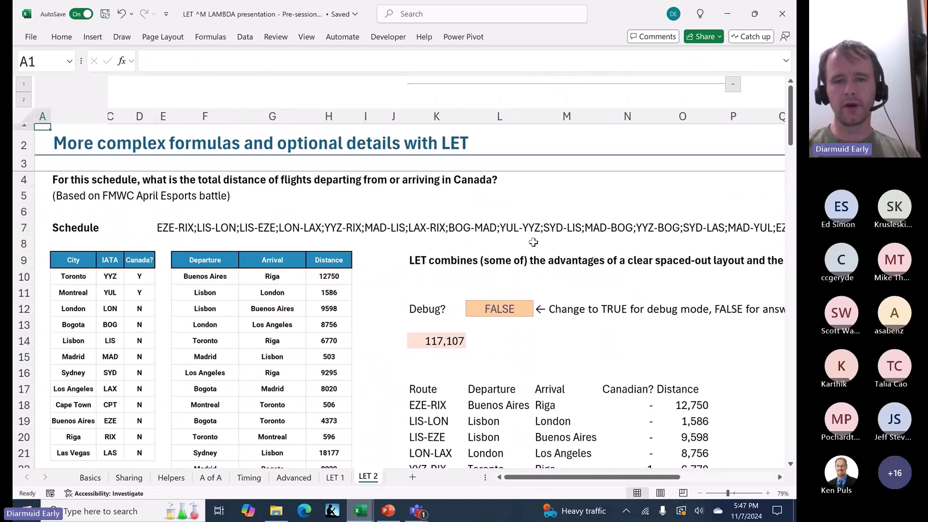
pyautogui.click(423, 390)
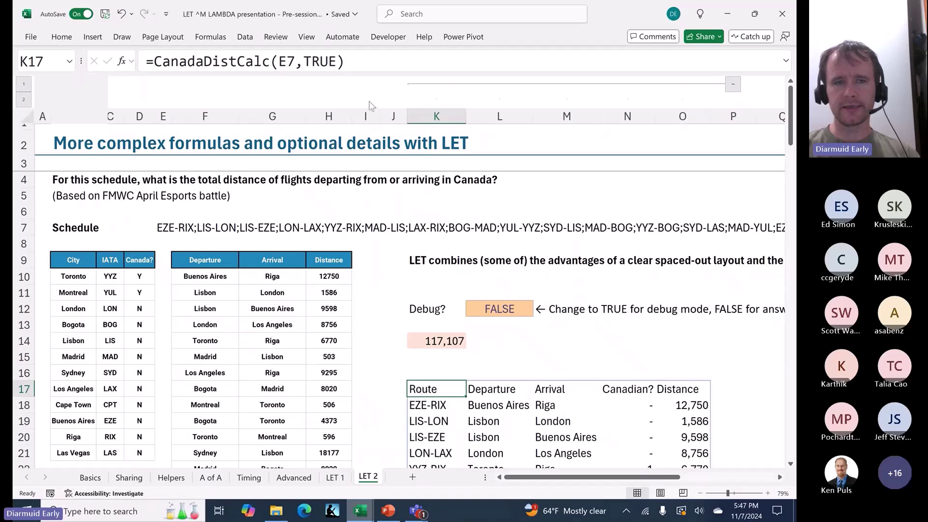
# - Show K14's LET formula in full and examine its routes definition and the E7 reference inside TEXTSPLIT
pyautogui.press('Up')
pyautogui.press('Up')
pyautogui.press('Up')
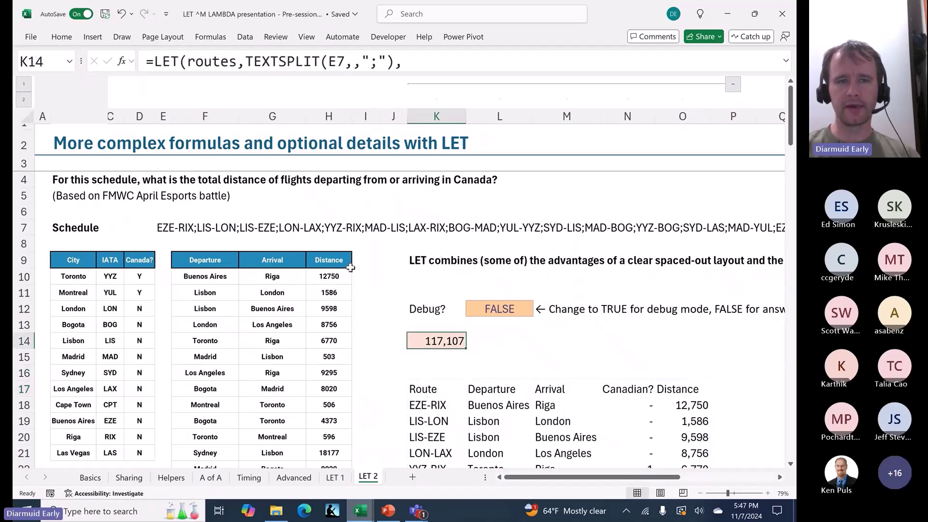
pyautogui.moveTo(422, 73); pyautogui.dragTo(434, 266)
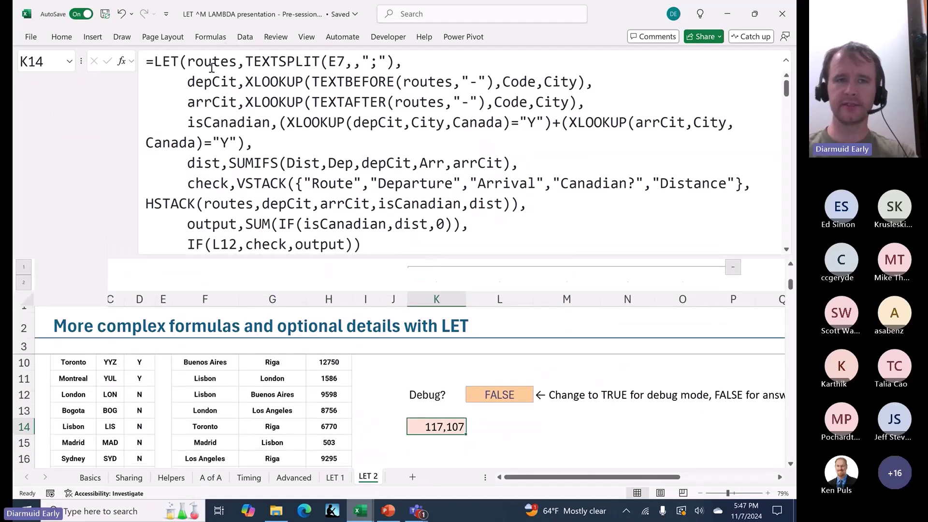
pyautogui.click(188, 61)
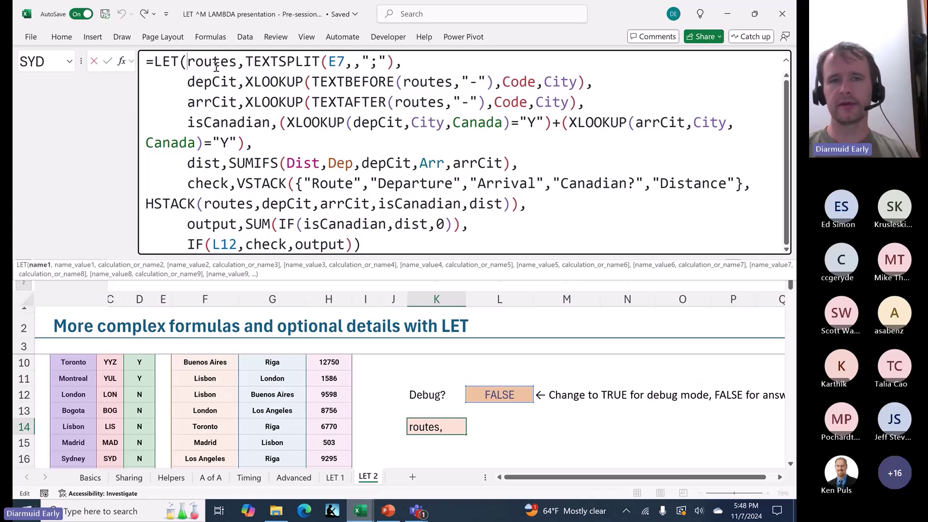
pyautogui.doubleClick(336, 61)
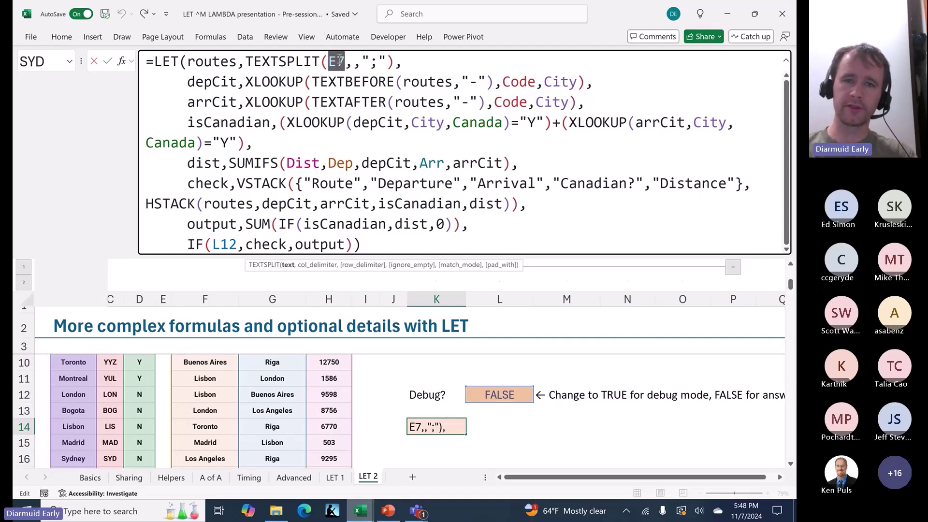
pyautogui.moveTo(338, 62)
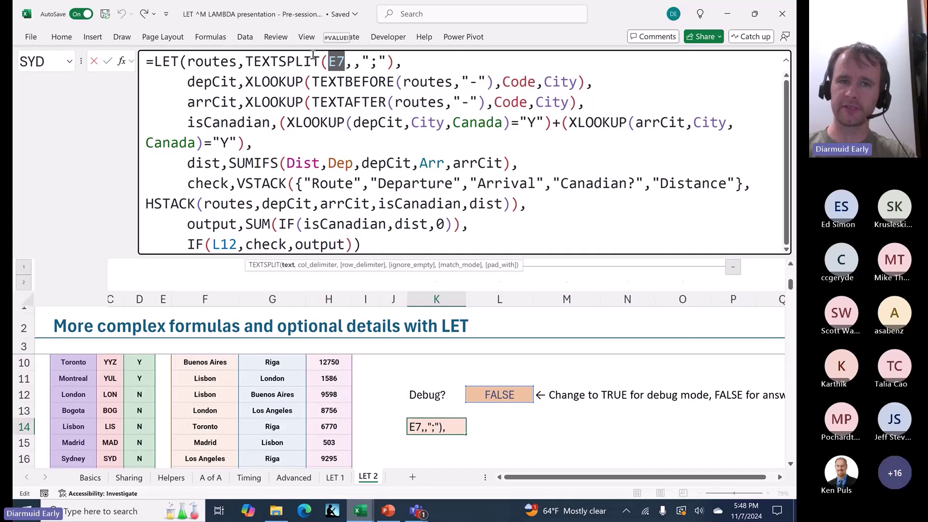
# - Add the name sched with the value E7 as the first LET pair in K14, with routes starting on a new line
pyautogui.click(186, 64)
pyautogui.hotkey('alt', 'Return')
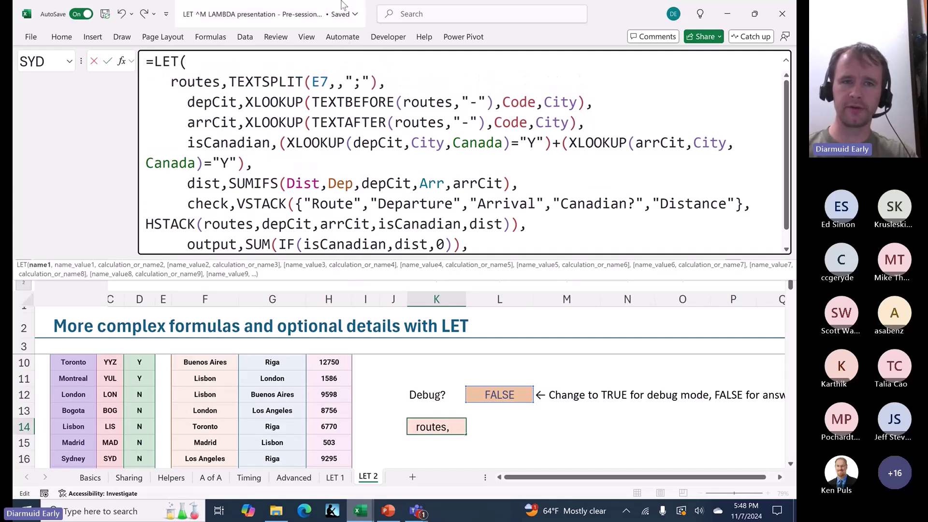
pyautogui.press('Up')
pyautogui.press('End')
pyautogui.write('sched')
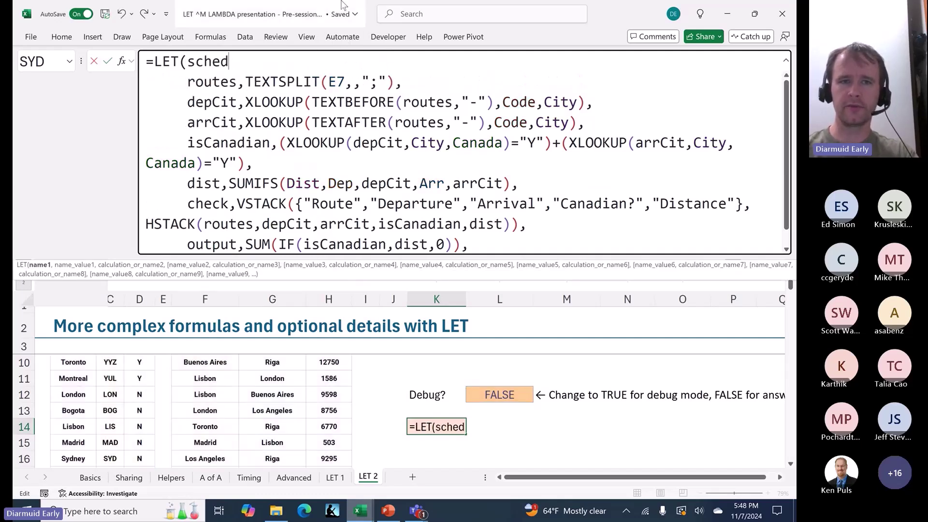
pyautogui.write(',')
pyautogui.doubleClick(337, 81)
pyautogui.hotkey('ctrl', 'c')
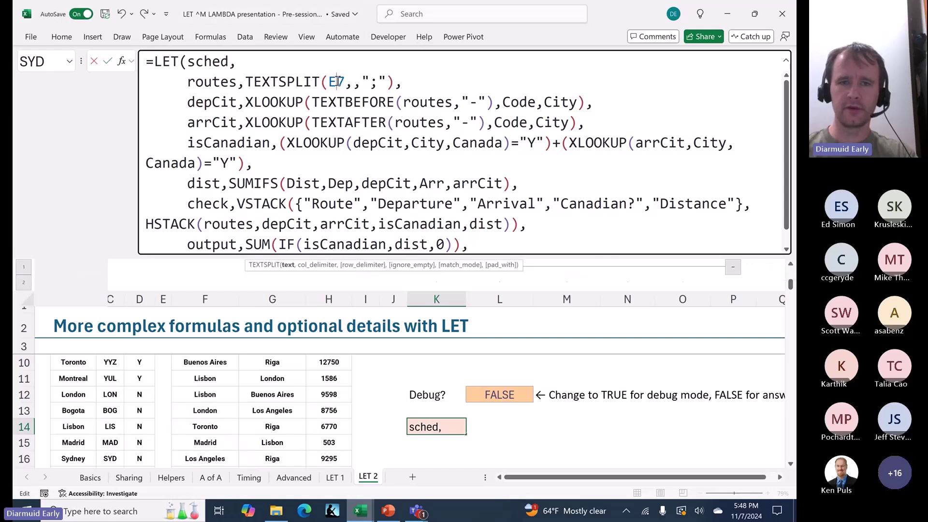
pyautogui.click(272, 63)
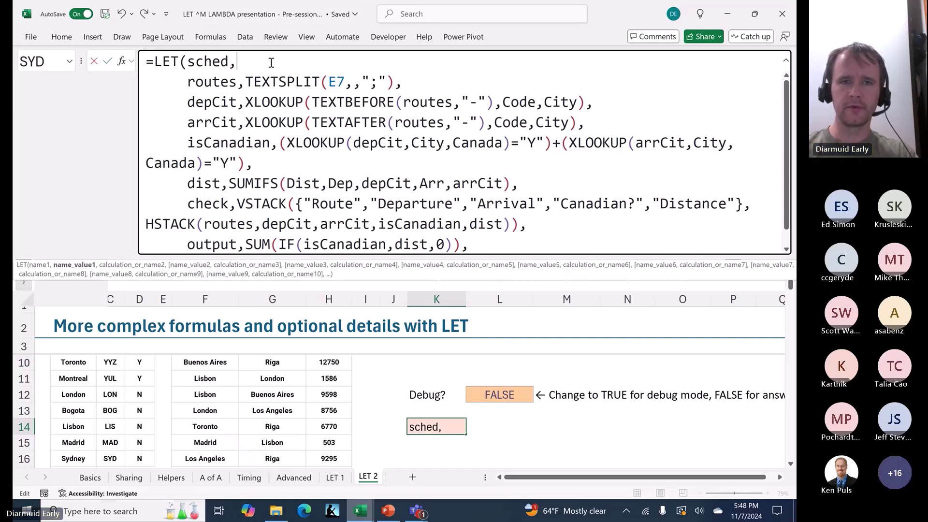
pyautogui.hotkey('ctrl', 'v')
pyautogui.write(',')
# - Replace the E7 reference in the routes TEXTSPLIT with sched
pyautogui.doubleClick(333, 82)
pyautogui.write('sched')
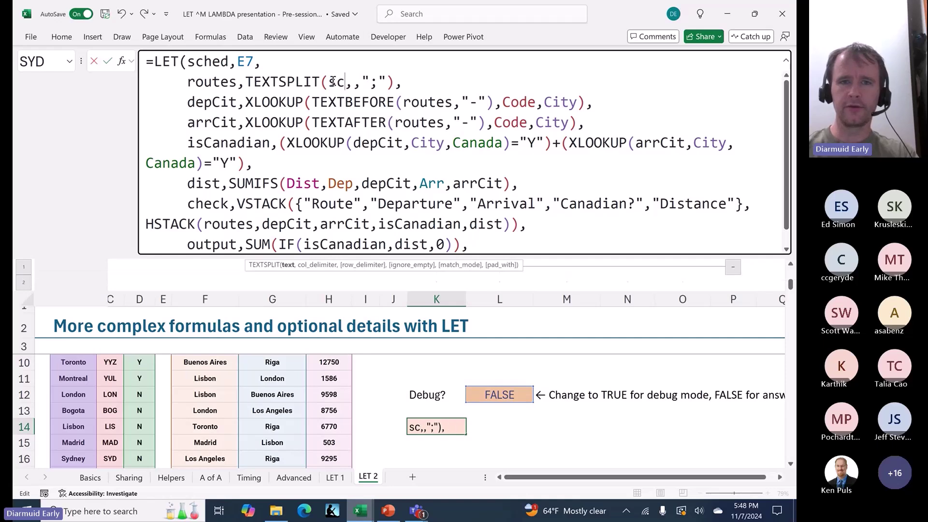
pyautogui.click(410, 144)
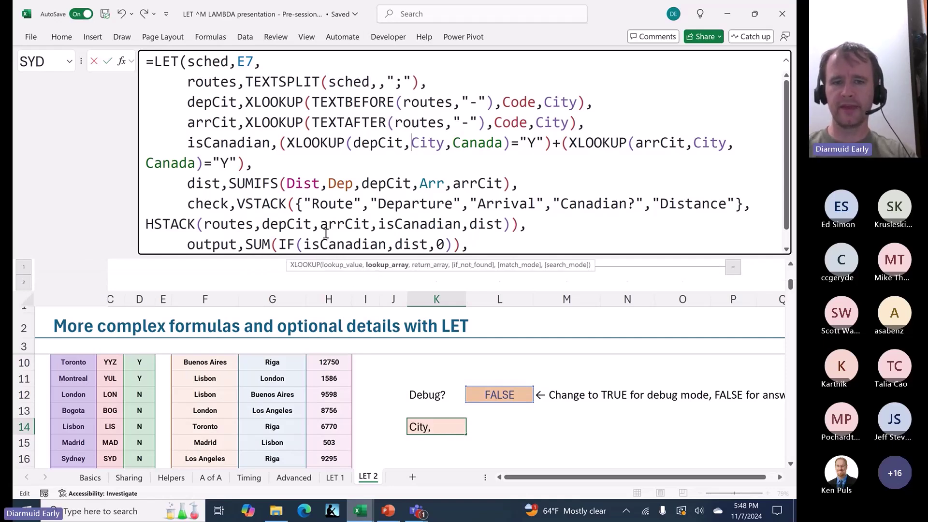
# - Check the L12 reference in the final IF and define debug as L12 after the sched pair in the LET formula
pyautogui.click(282, 252)
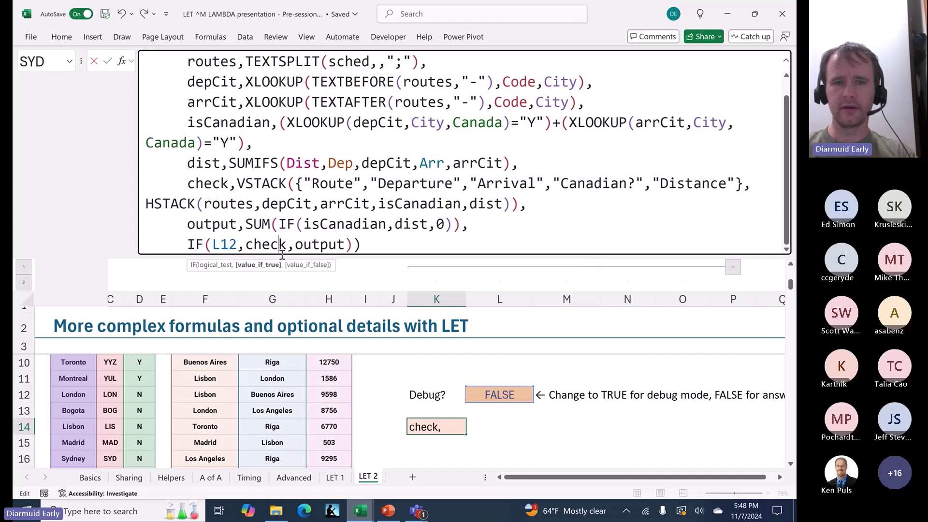
pyautogui.doubleClick(226, 244)
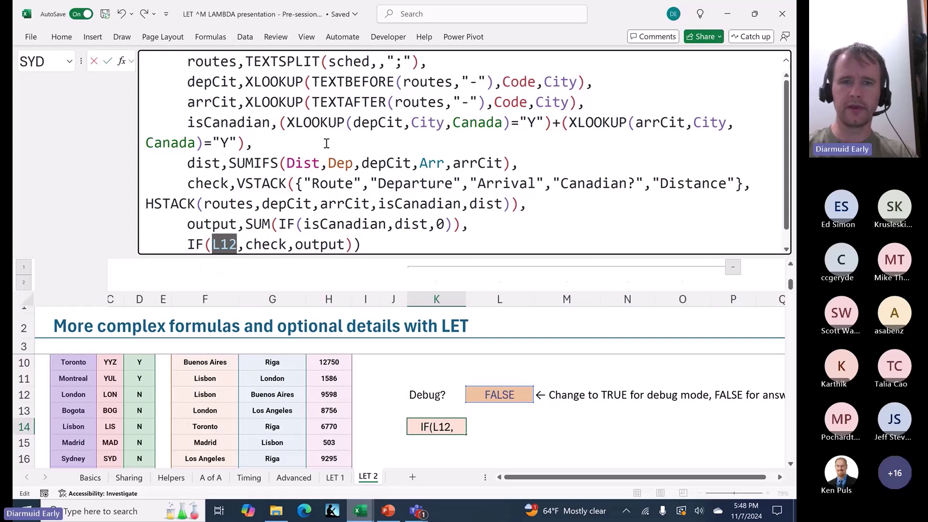
pyautogui.hotkey('ctrl', 'Home')
pyautogui.click(277, 67)
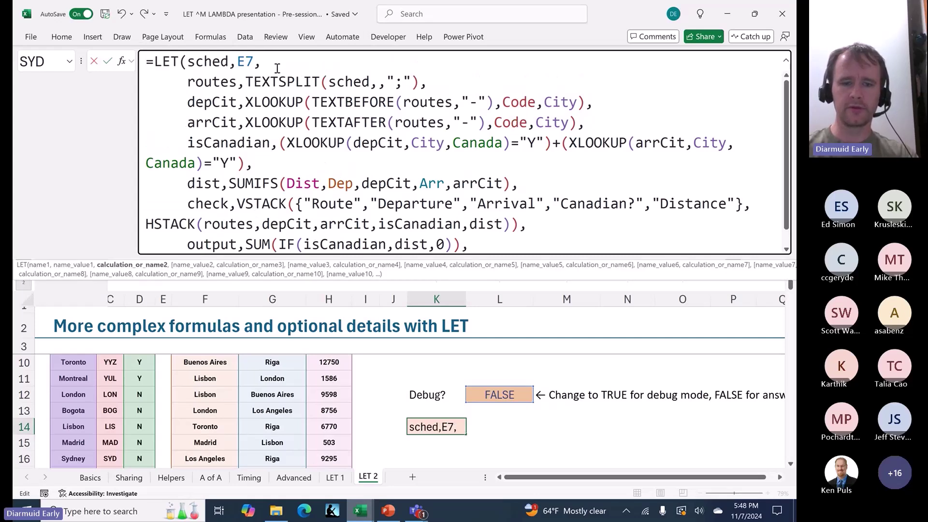
pyautogui.write('debug,')
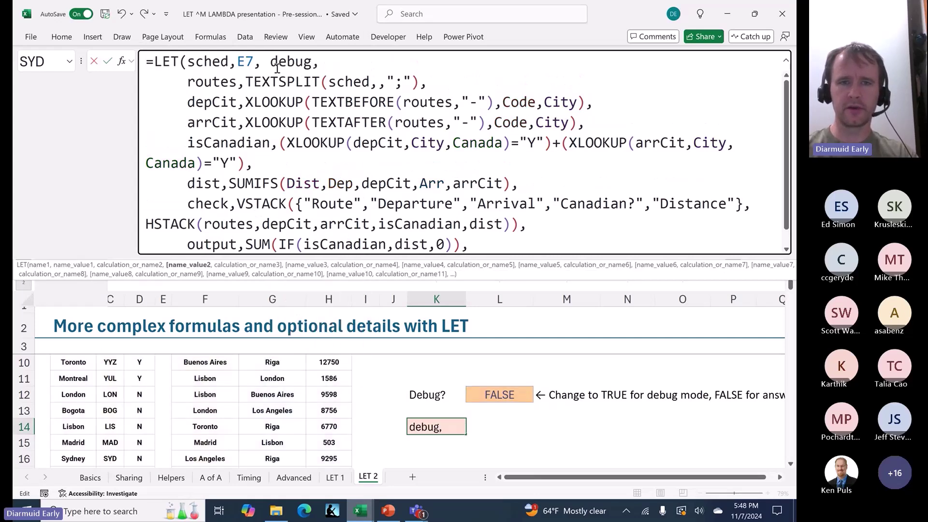
pyautogui.write(' L12,')
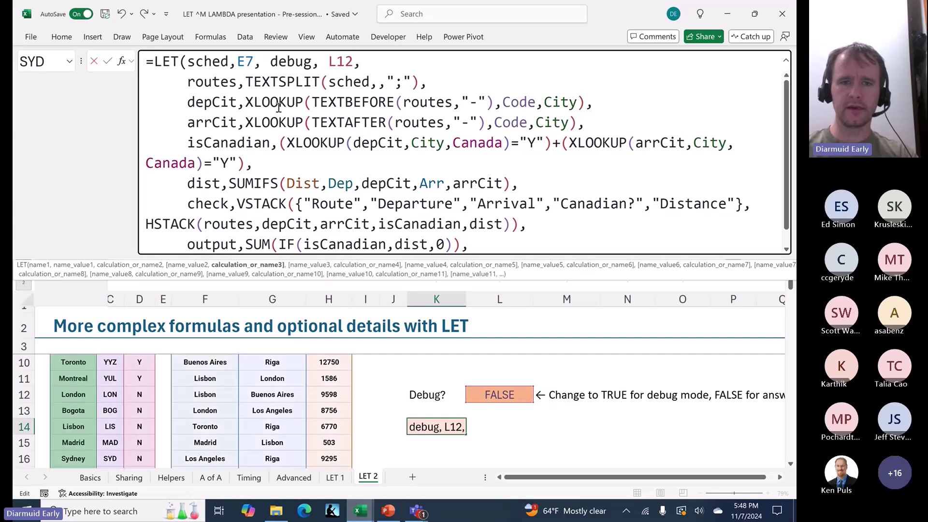
# - Replace L12 with debug as the condition of the final IF in K14's formula
pyautogui.click(291, 176)
pyautogui.hotkey('ctrl', 'End')
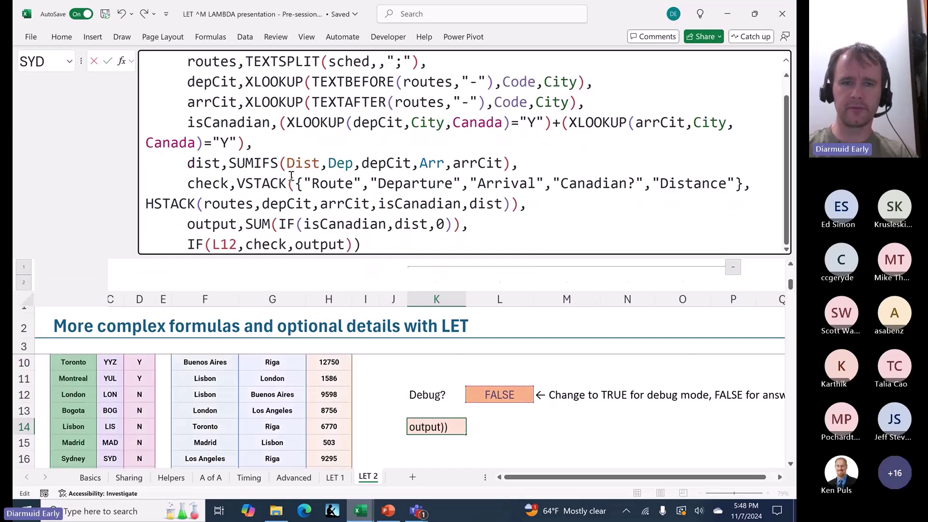
pyautogui.doubleClick(224, 244)
pyautogui.write('deb')
pyautogui.press('Tab')
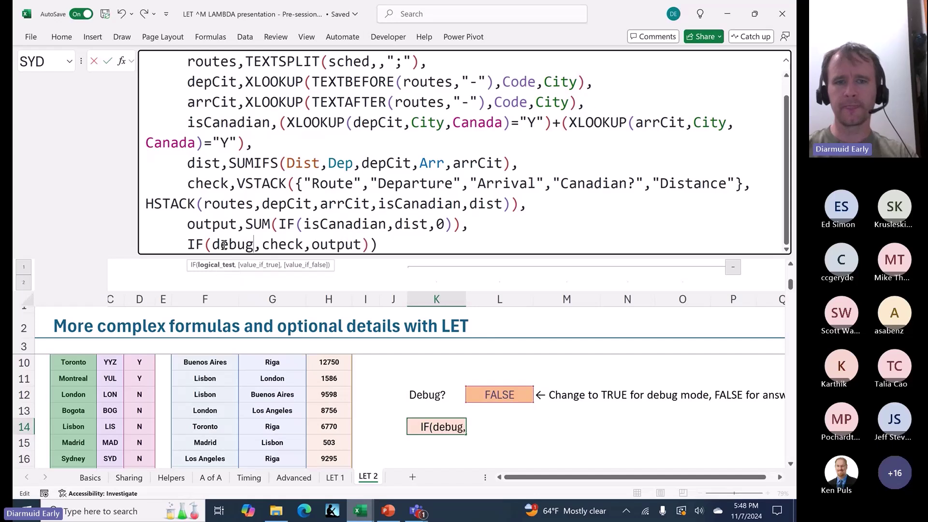
# - Examine the sched and debug definitions and the uses of routes in K14's LET formula
pyautogui.hotkey('ctrl', 'Home')
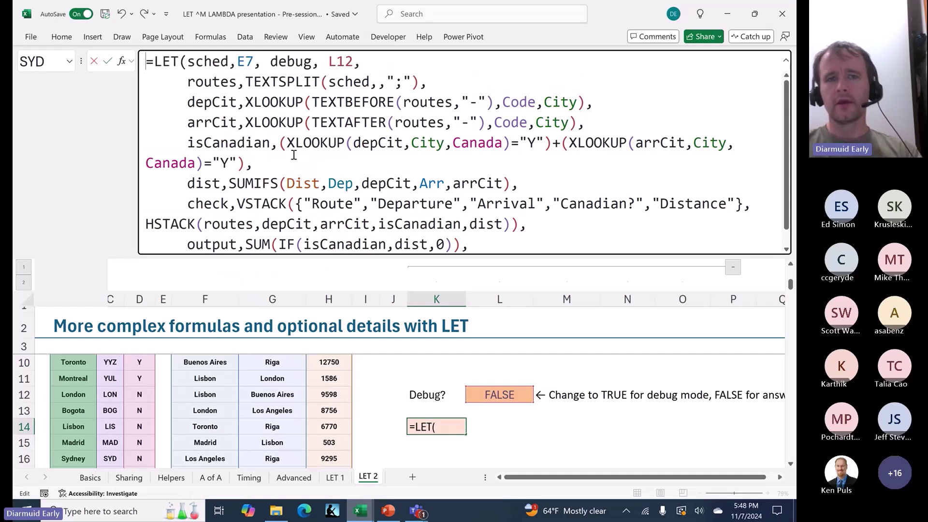
pyautogui.click(244, 61)
pyautogui.click(347, 58)
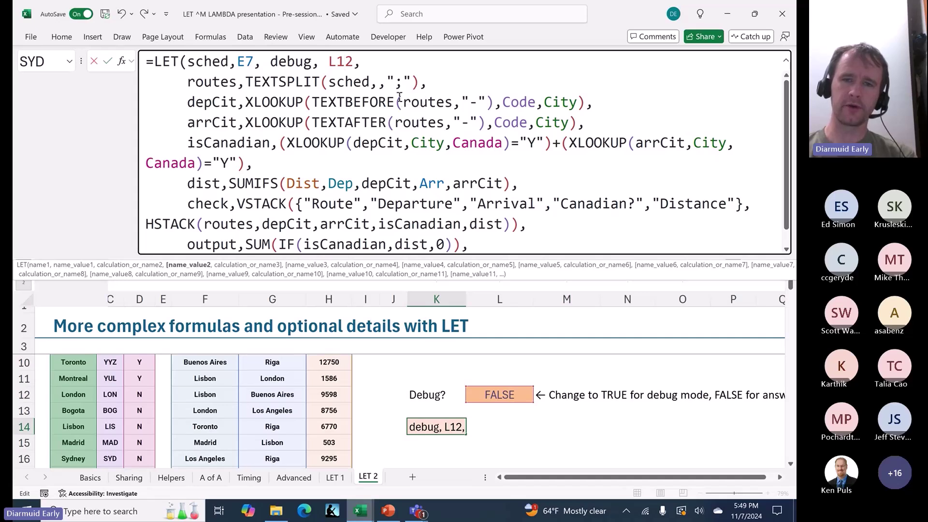
pyautogui.doubleClick(416, 102)
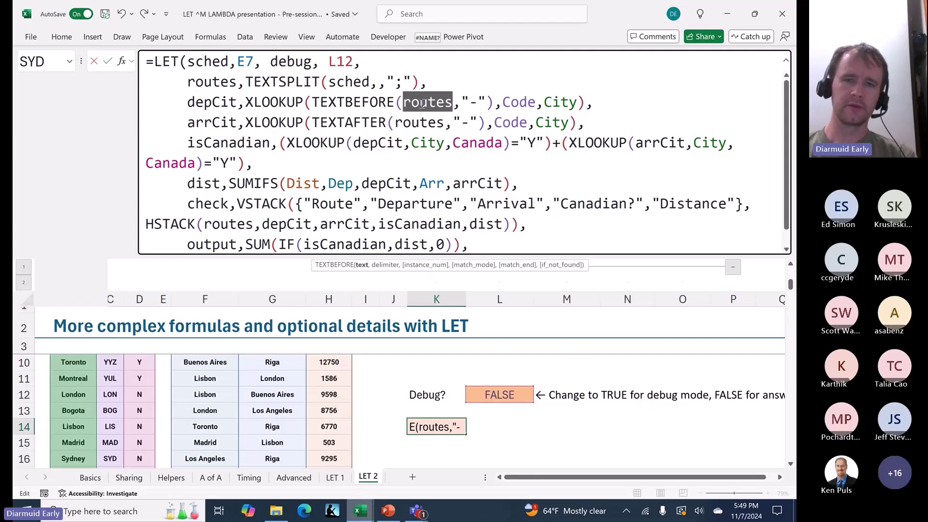
pyautogui.doubleClick(420, 122)
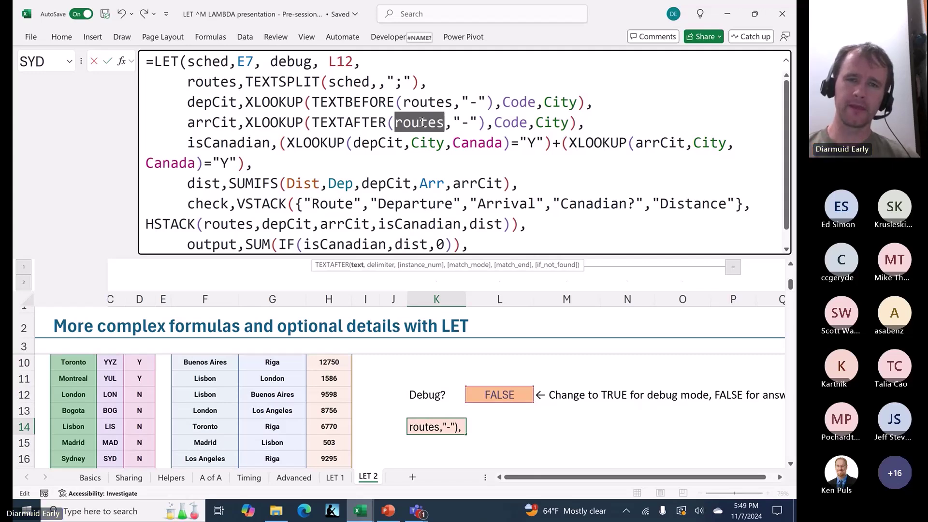
pyautogui.doubleClick(245, 61)
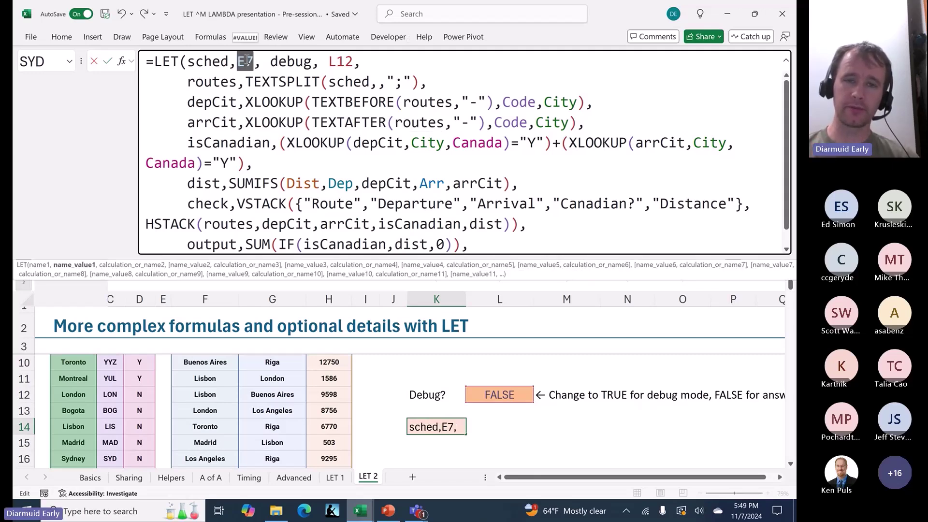
pyautogui.doubleClick(213, 61)
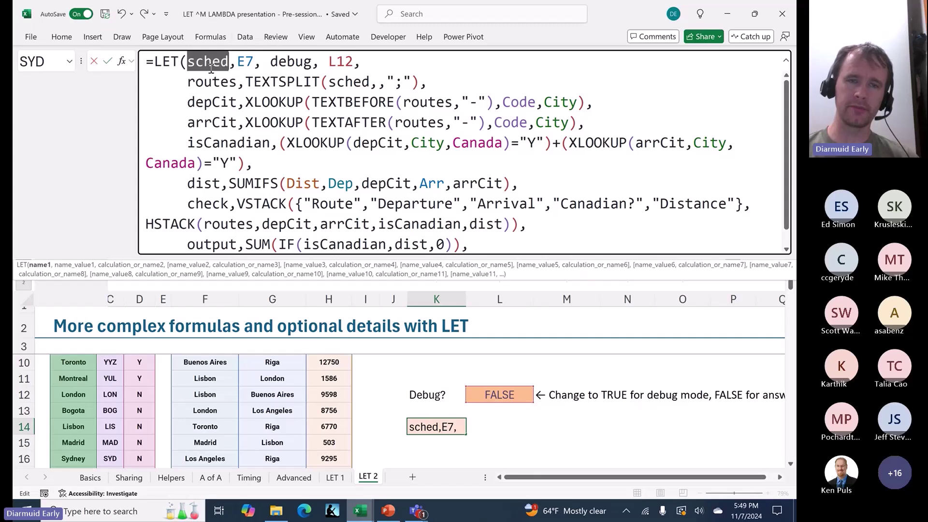
pyautogui.doubleClick(288, 62)
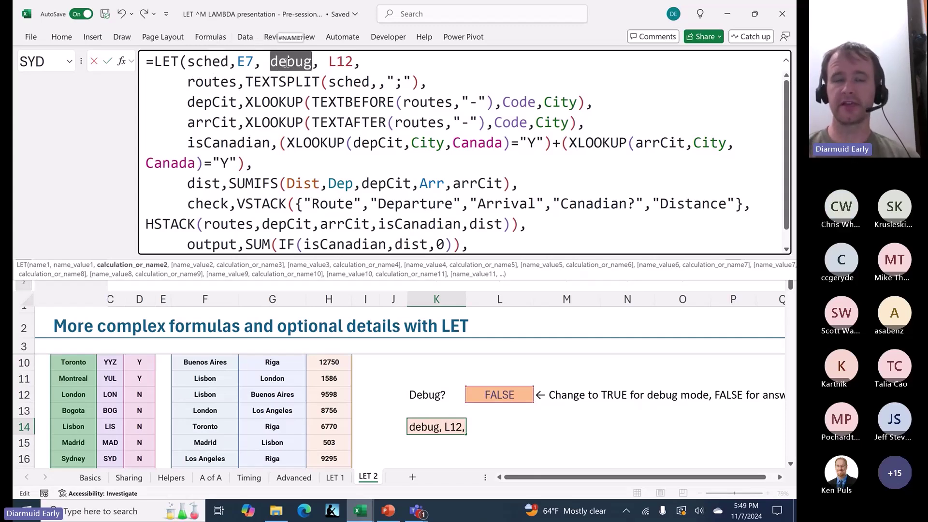
# - Review the sched and debug names as the formula's inputs and commit K14's edited LET formula
pyautogui.click(155, 63)
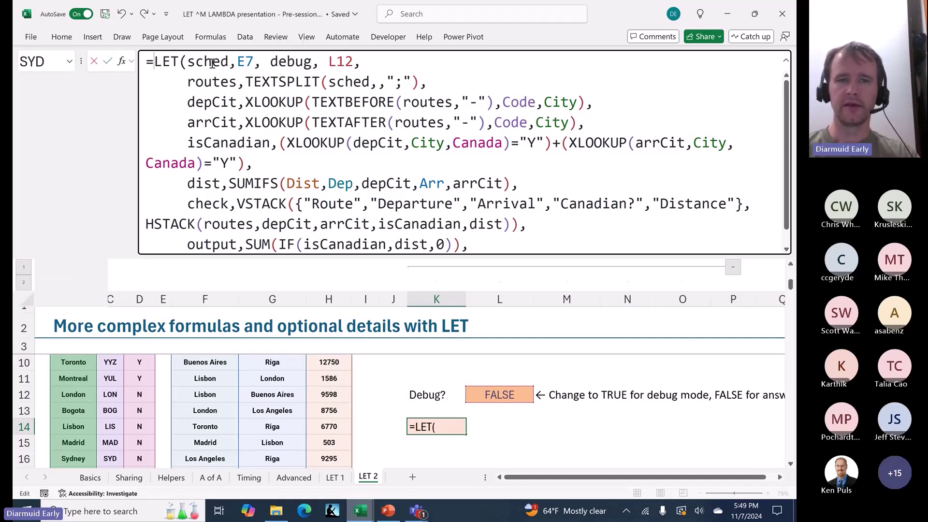
pyautogui.doubleClick(212, 63)
pyautogui.doubleClick(301, 64)
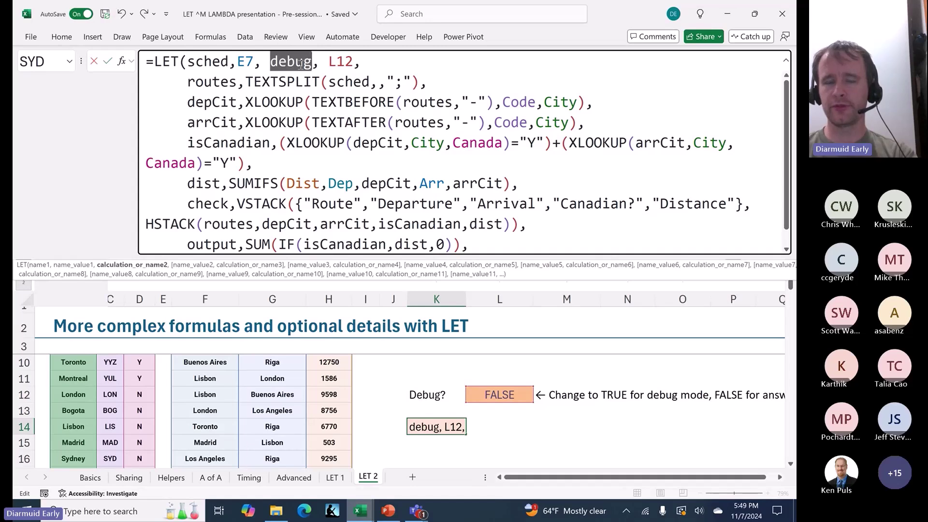
pyautogui.click(222, 63)
pyautogui.click(294, 62)
pyautogui.click(211, 62)
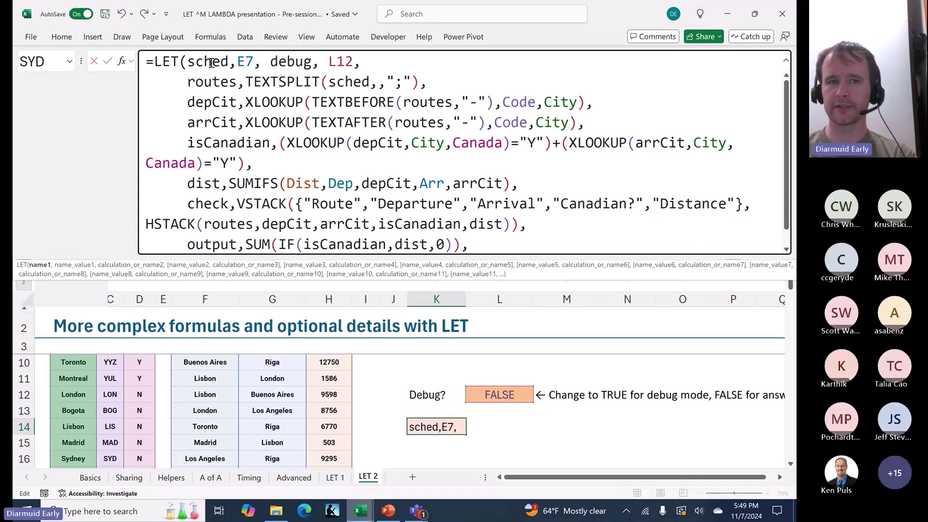
pyautogui.press('Escape')
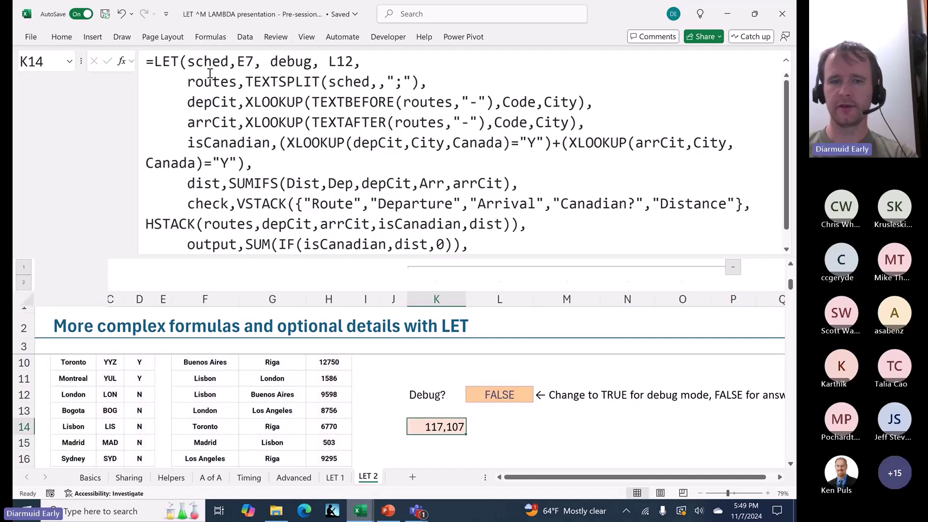
# - Wrap K14's whole LET formula in a LAMBDA function, including its closing parenthesis
pyautogui.click(154, 62)
pyautogui.write('lambda')
pyautogui.press('Tab')
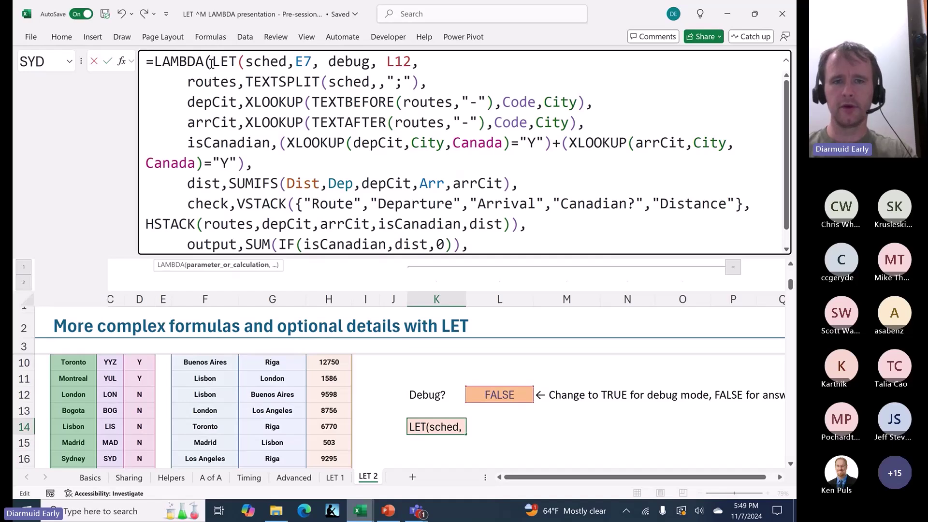
pyautogui.hotkey('ctrl', 'End')
pyautogui.write(')')
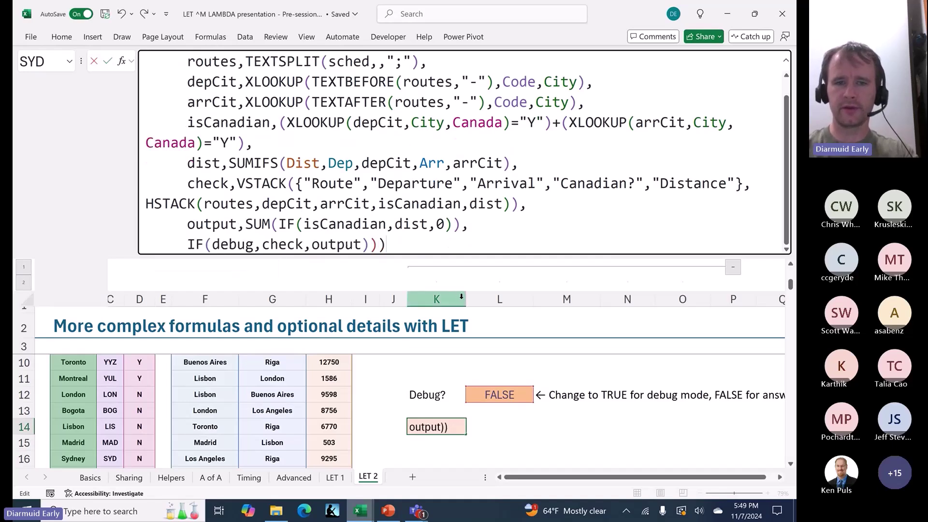
pyautogui.hotkey('ctrl', 'Home')
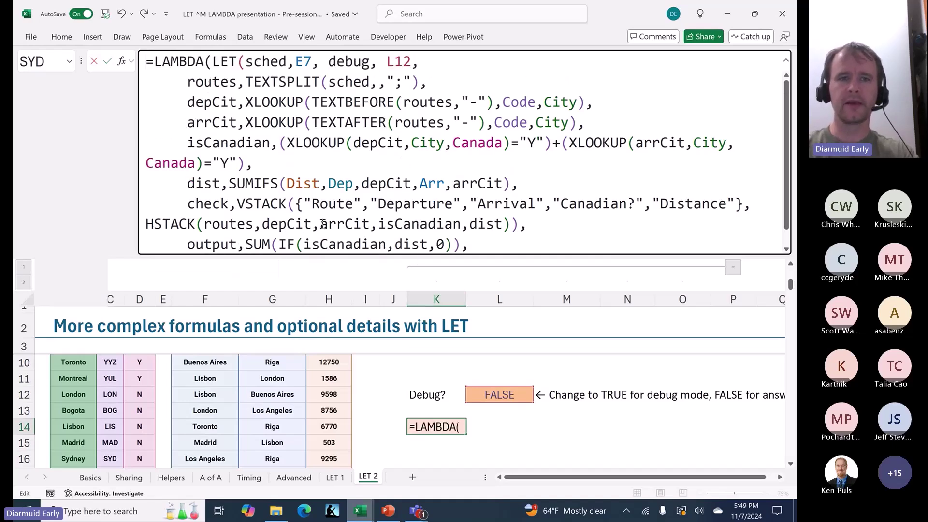
# - Declare sched and debug as the LAMBDA's parameters ahead of the LET in K14's formula
pyautogui.doubleClick(264, 63)
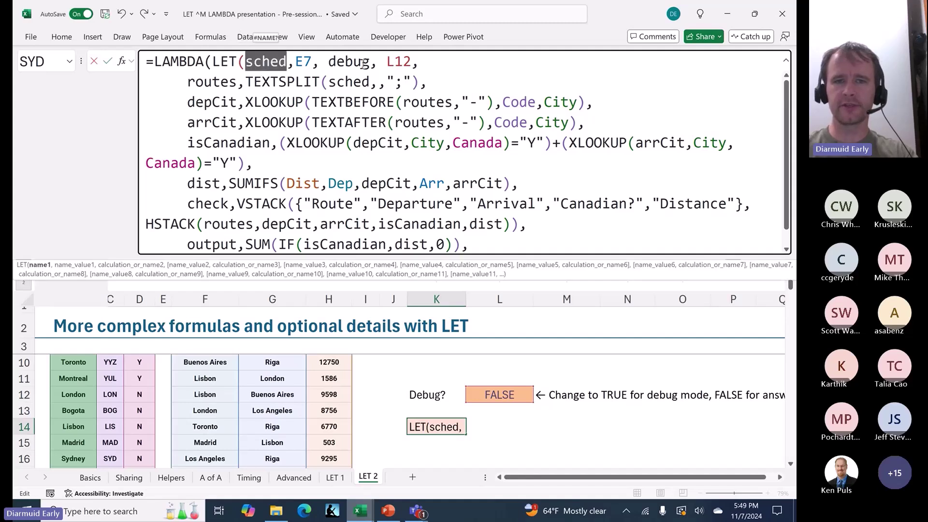
pyautogui.doubleClick(339, 62)
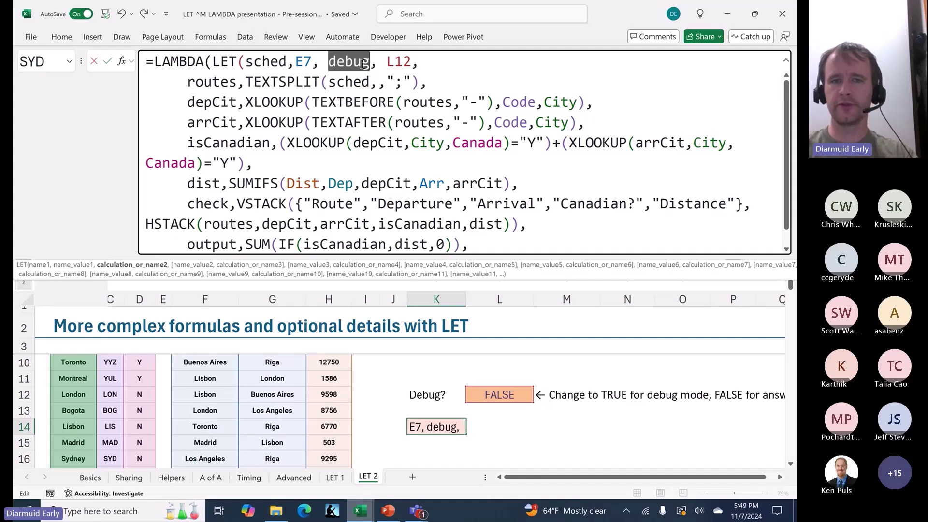
pyautogui.click(246, 64)
pyautogui.click(212, 62)
pyautogui.write('sched, debug,')
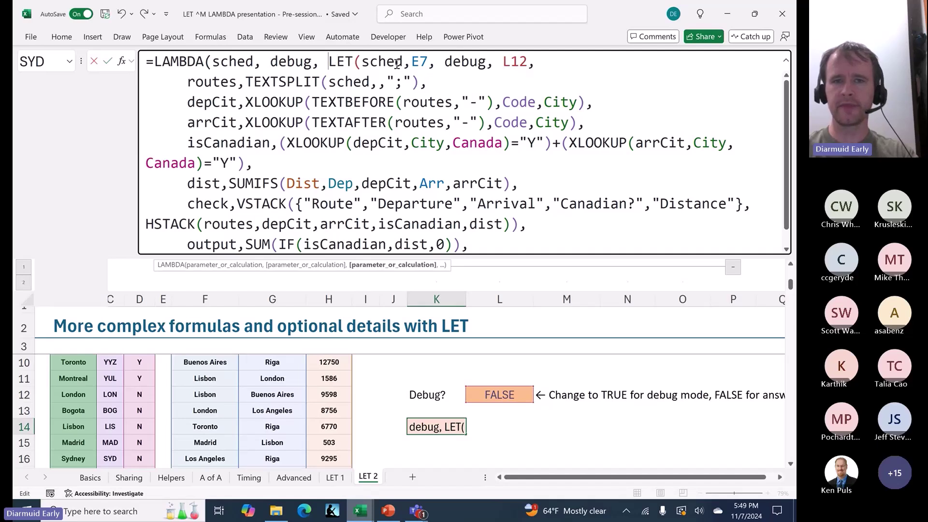
pyautogui.moveTo(361, 60); pyautogui.dragTo(546, 59)
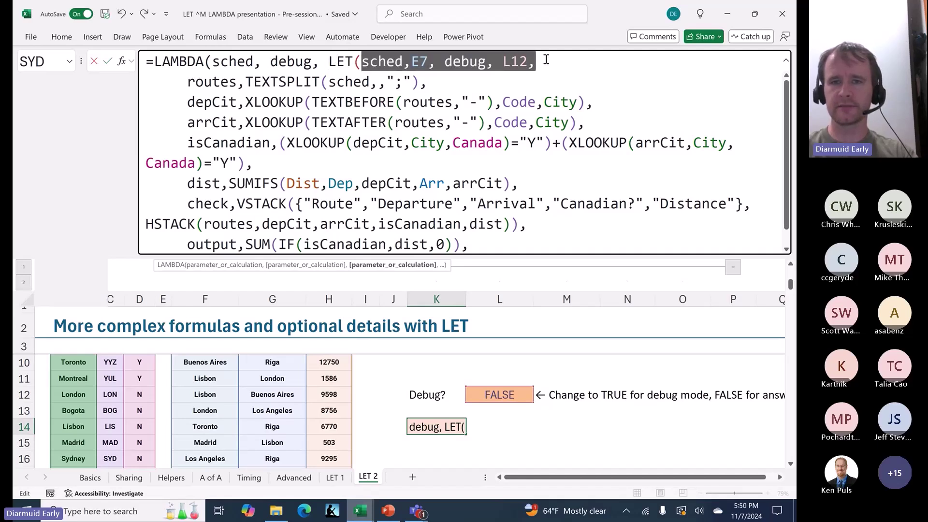
pyautogui.press('Delete')
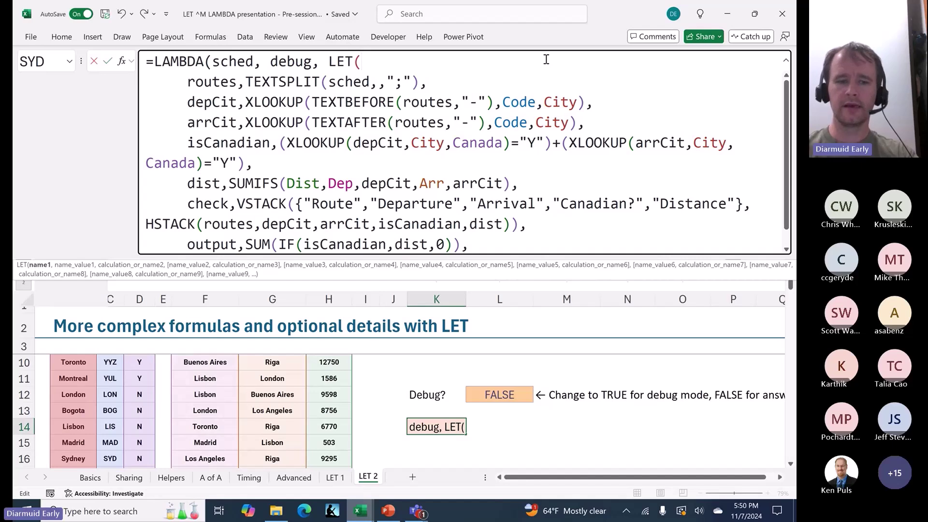
pyautogui.hotkey('ctrl', 'z')
# - Append the argument list (E7,L12) after the LAMBDA's closing parenthesis to call it with the LET's two input references
pyautogui.click(419, 61)
pyautogui.doubleClick(420, 62)
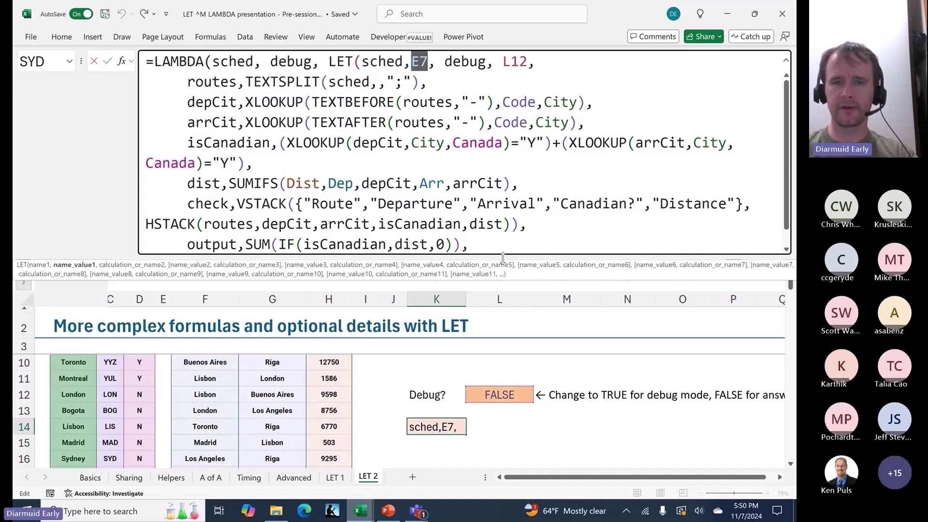
pyautogui.moveTo(502, 257); pyautogui.dragTo(501, 377)
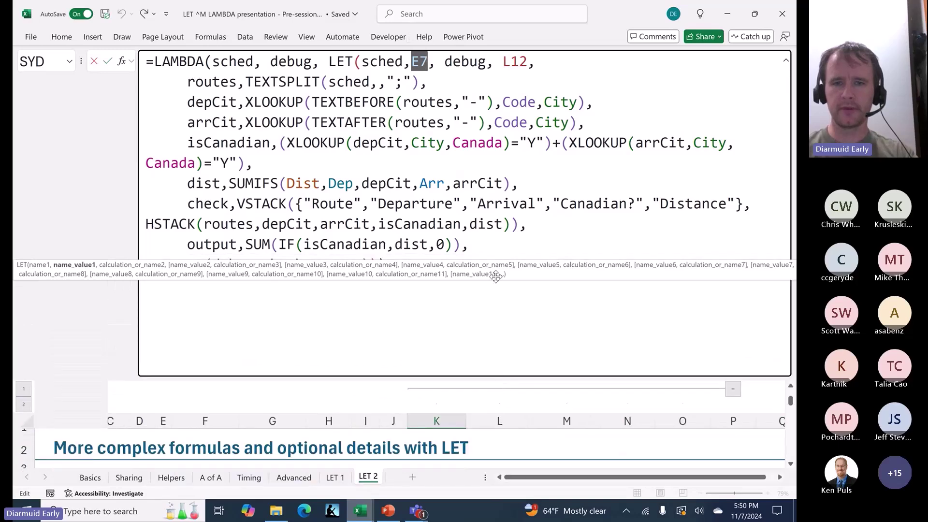
pyautogui.click(421, 268)
pyautogui.write('(E7')
pyautogui.doubleClick(524, 61)
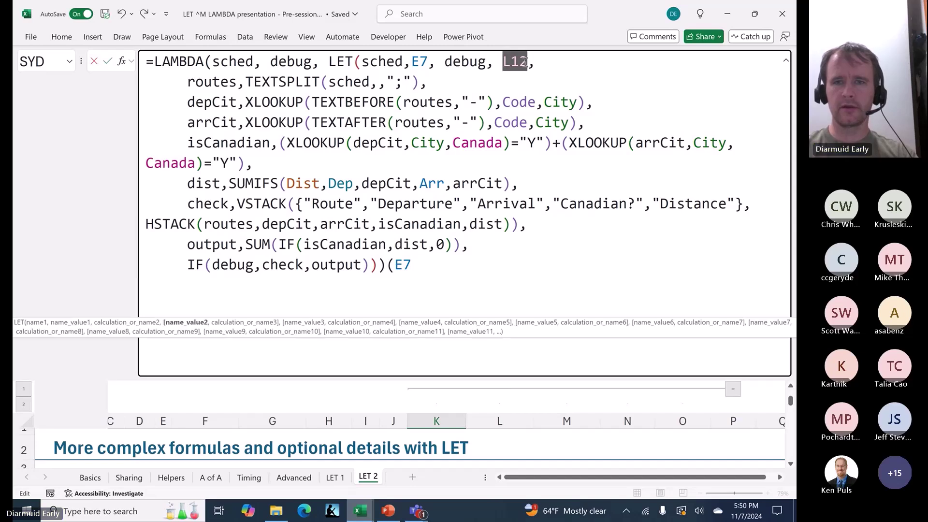
pyautogui.click(440, 267)
pyautogui.write(',')
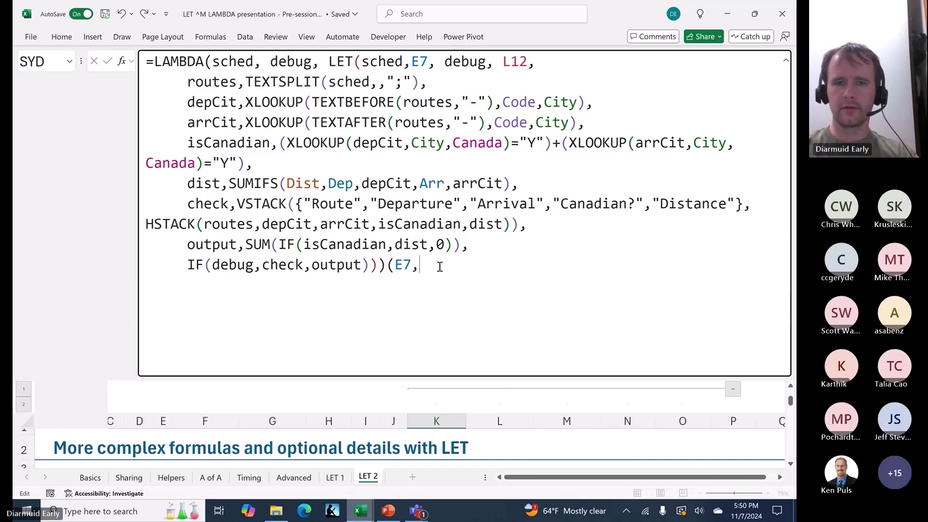
pyautogui.write('L12)')
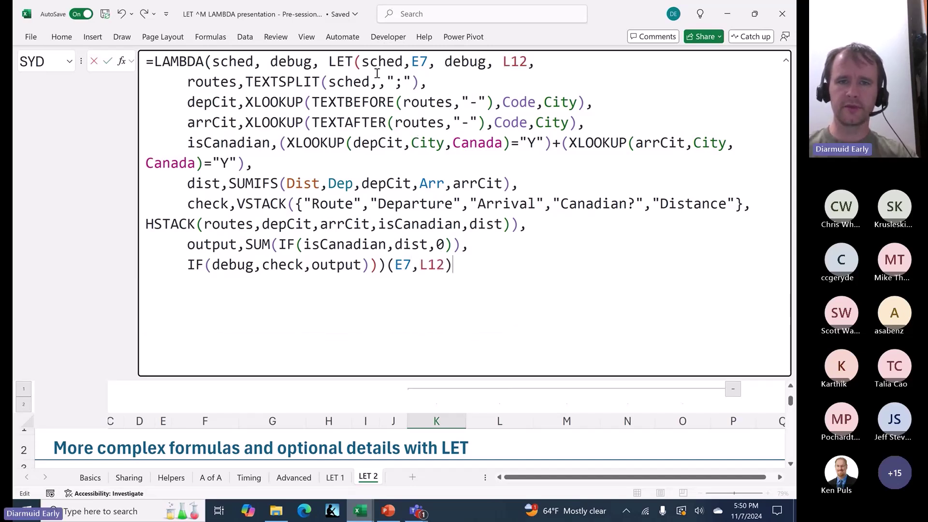
# - Remove the sched,E7 and debug,L12 definitions from the start of the LET and commit K14's formula
pyautogui.moveTo(237, 61); pyautogui.dragTo(291, 56)
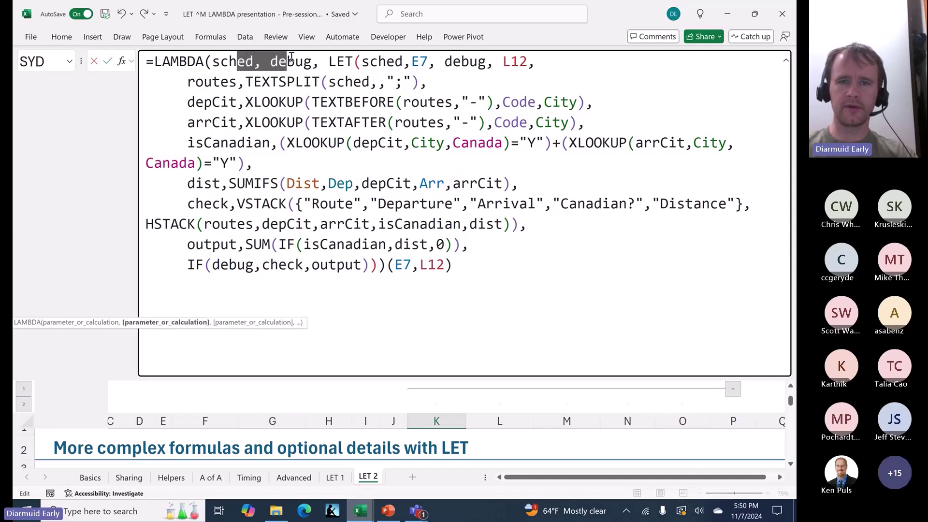
pyautogui.click(414, 61)
pyautogui.click(509, 61)
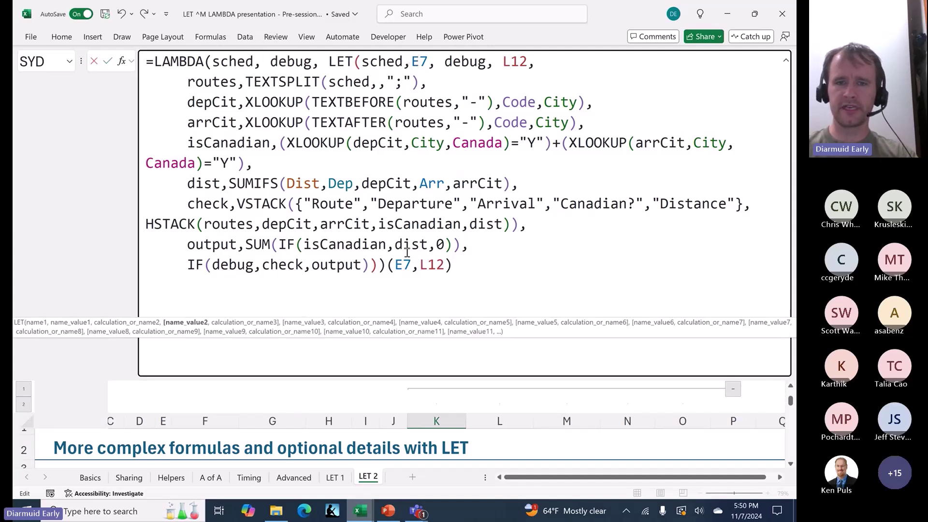
pyautogui.moveTo(403, 264); pyautogui.dragTo(437, 265)
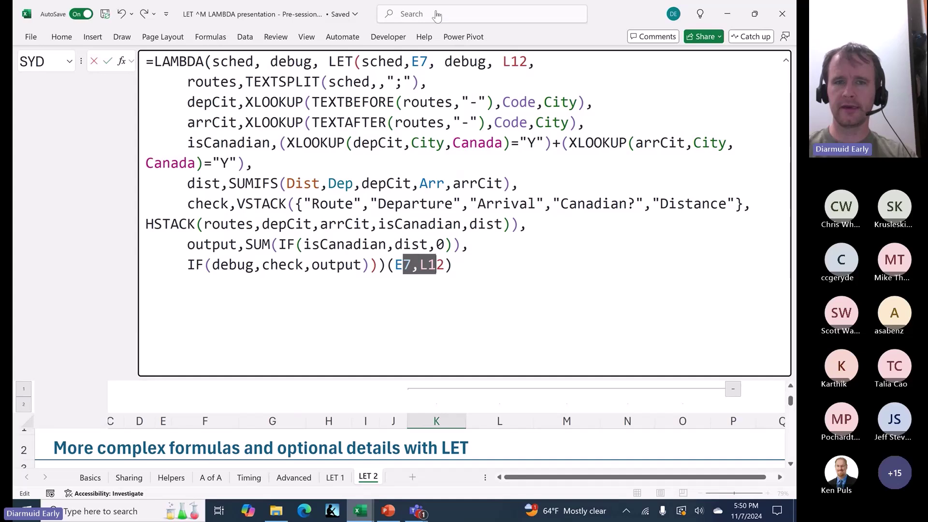
pyautogui.moveTo(361, 59); pyautogui.dragTo(536, 50)
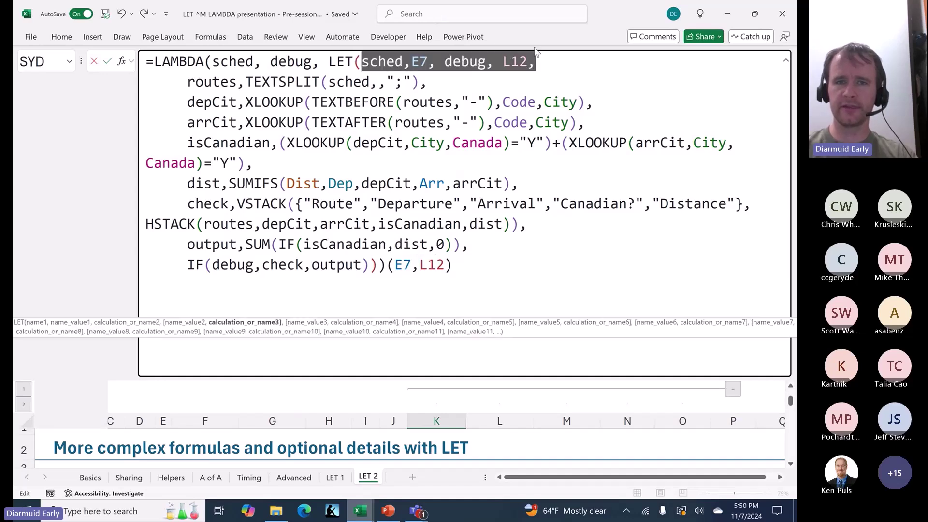
pyautogui.press('Delete')
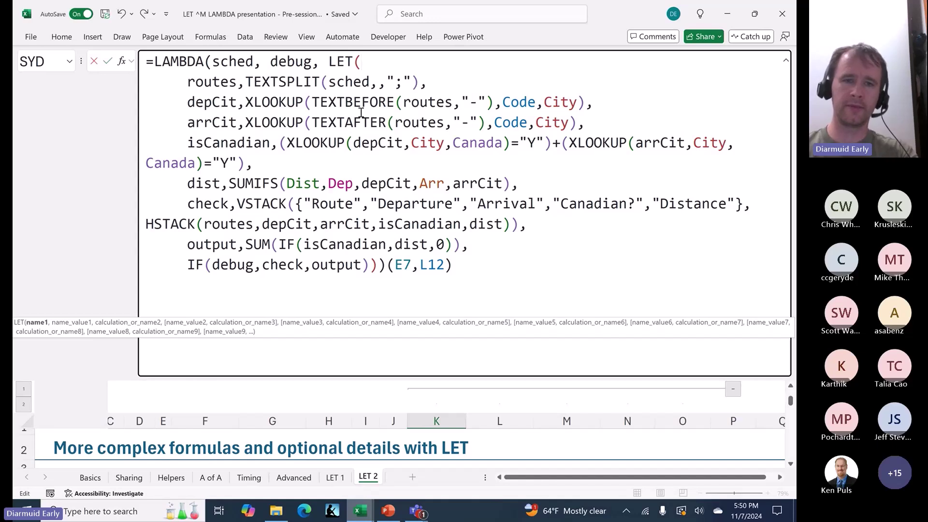
pyautogui.press('Escape')
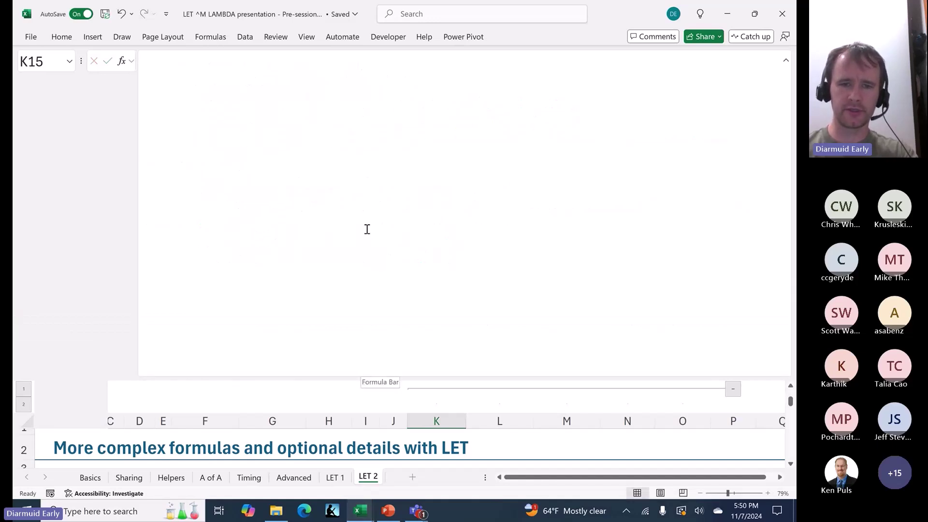
pyautogui.moveTo(335, 379); pyautogui.dragTo(352, 168)
pyautogui.press('Up')
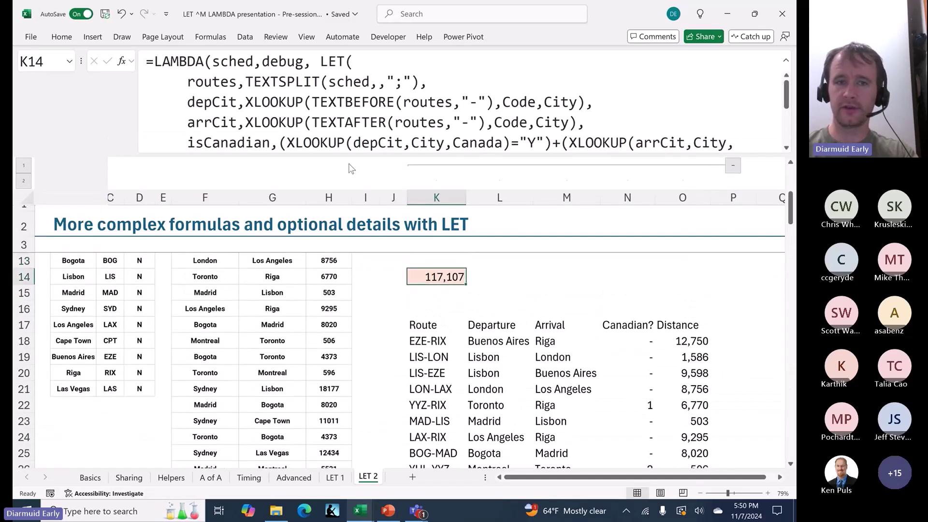
# - Make debug an optional LAMBDA parameter by enclosing it in square brackets in K14's formula
pyautogui.click(261, 61)
pyautogui.write('[')
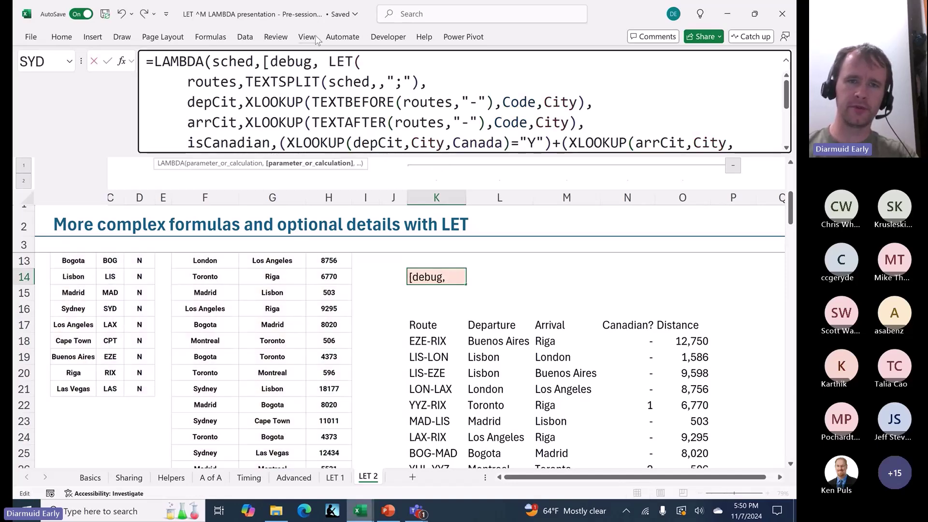
pyautogui.press('Right')
pyautogui.write(']')
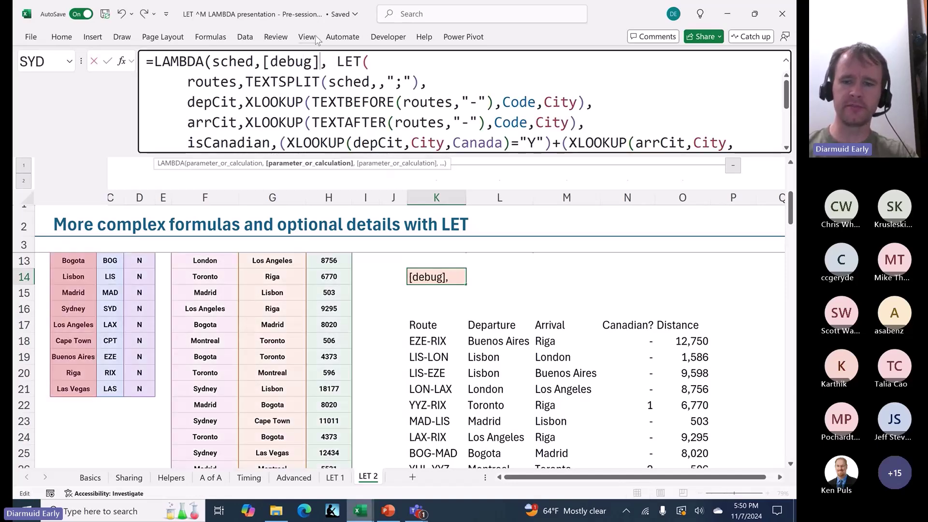
pyautogui.press('Return')
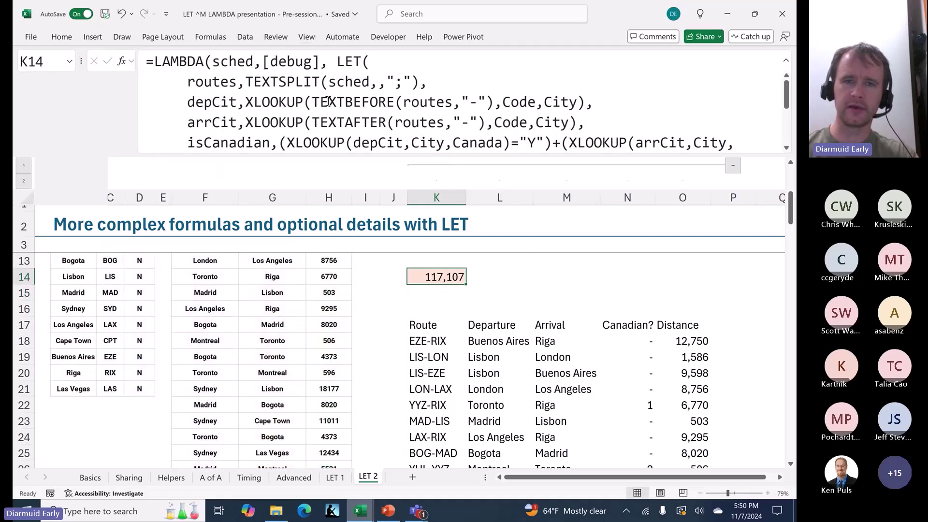
# - Remove the L12 argument from the call ending K14's formula, leaving only (E7), and commit it
pyautogui.click(364, 105)
pyautogui.hotkey('ctrl', 'End')
pyautogui.press('Left')
pyautogui.hotkey('shift', 'Left')
pyautogui.hotkey('shift', 'Left')
pyautogui.hotkey('shift', 'Left')
pyautogui.hotkey('shift', 'Left')
pyautogui.press('BackSpace')
pyautogui.press('Return')
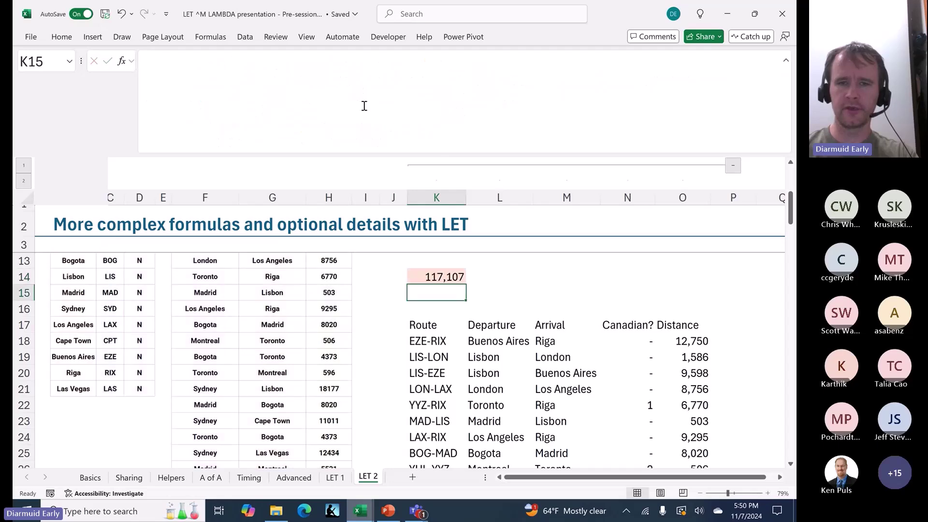
pyautogui.press('Up')
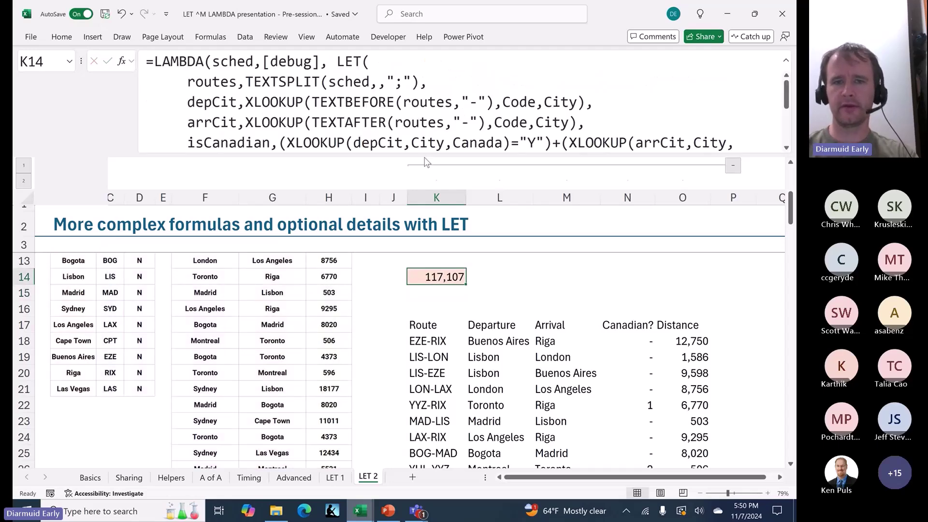
# - Review the sched and [debug] parameters and copy K14's LAMBDA definition without the trailing (E7) call
pyautogui.doubleClick(239, 60)
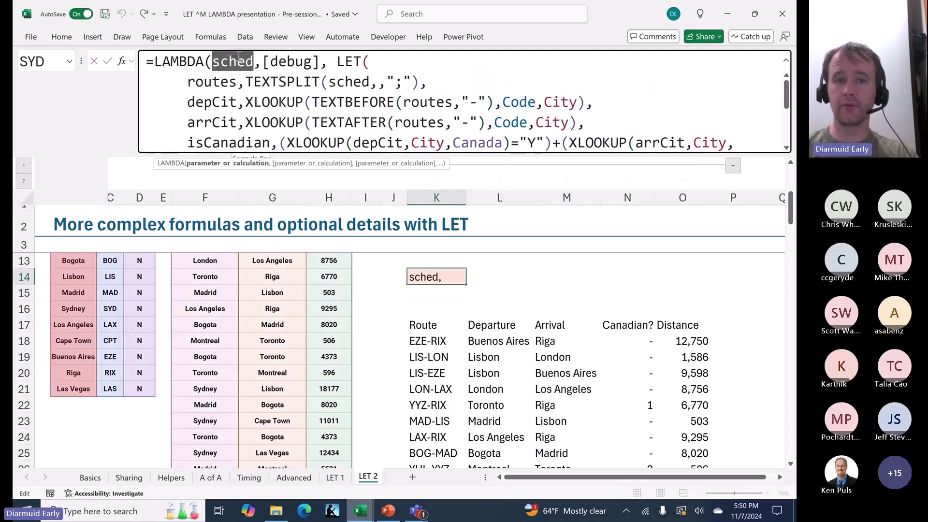
pyautogui.doubleClick(291, 62)
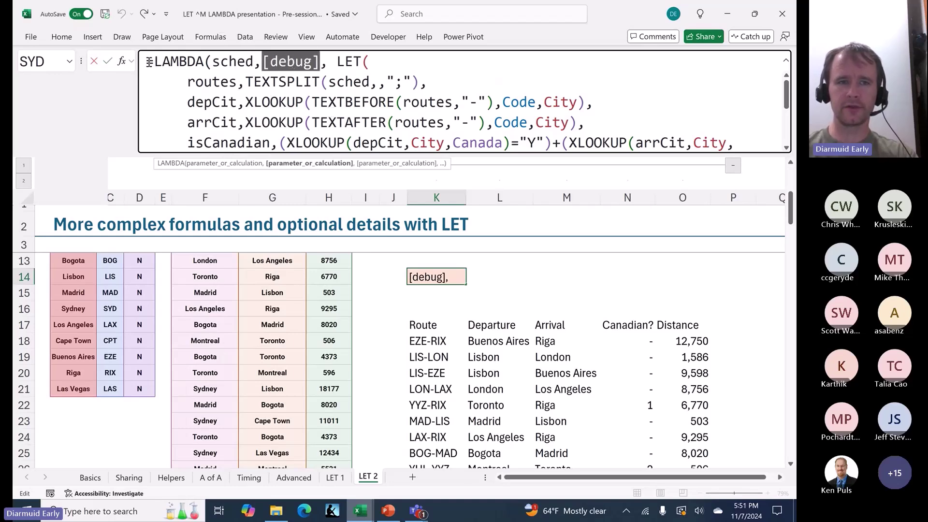
pyautogui.moveTo(145, 62); pyautogui.dragTo(385, 143)
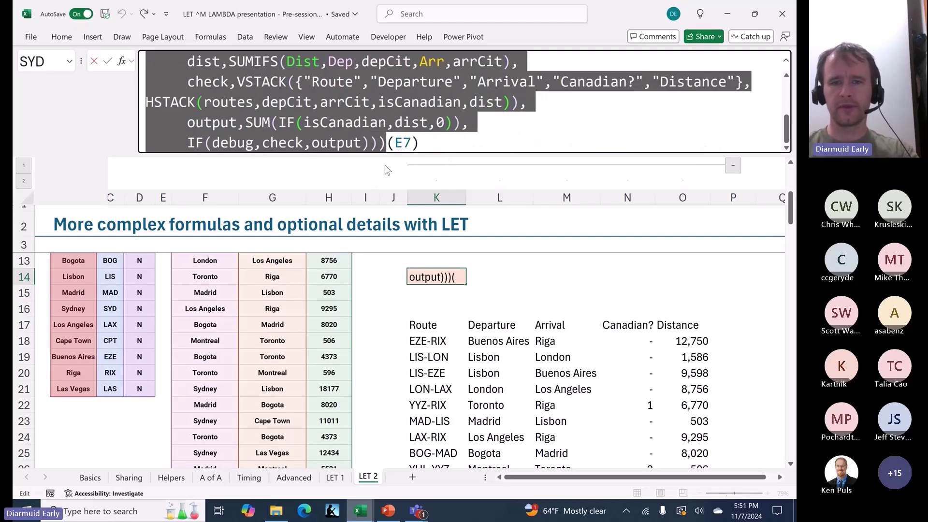
pyautogui.press('Return')
# - Define a workbook-scoped name newCanDistCalc that refers to the copied LAMBDA definition
pyautogui.hotkey('ctrl', 'F3')
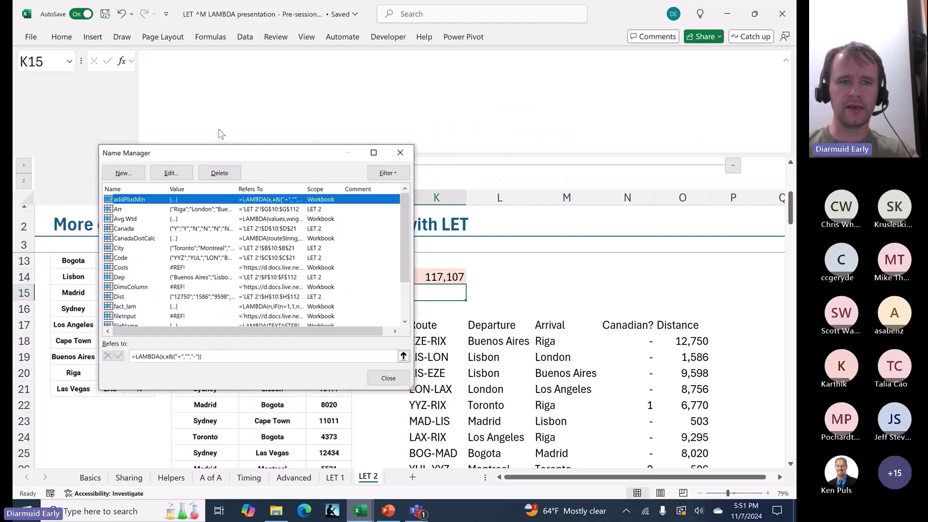
pyautogui.click(116, 174)
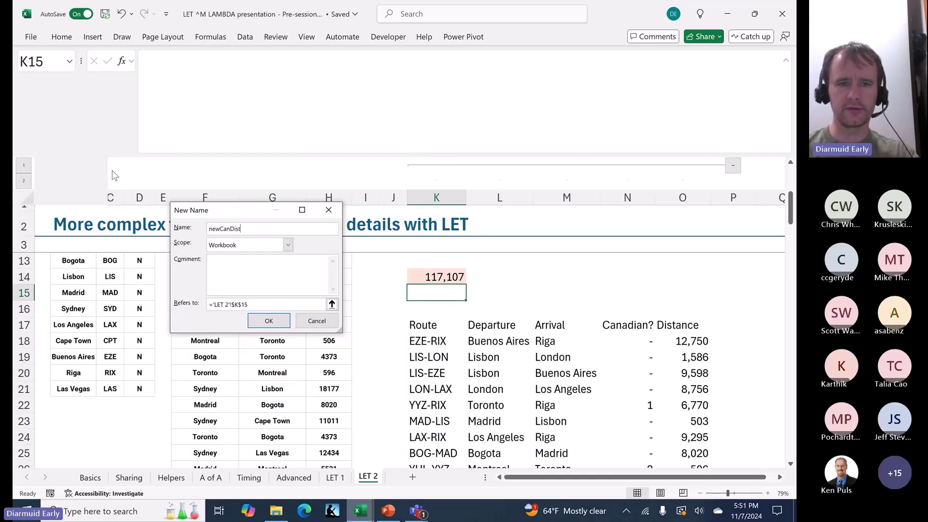
pyautogui.press('Tab')
pyautogui.press('Tab')
pyautogui.press('Tab')
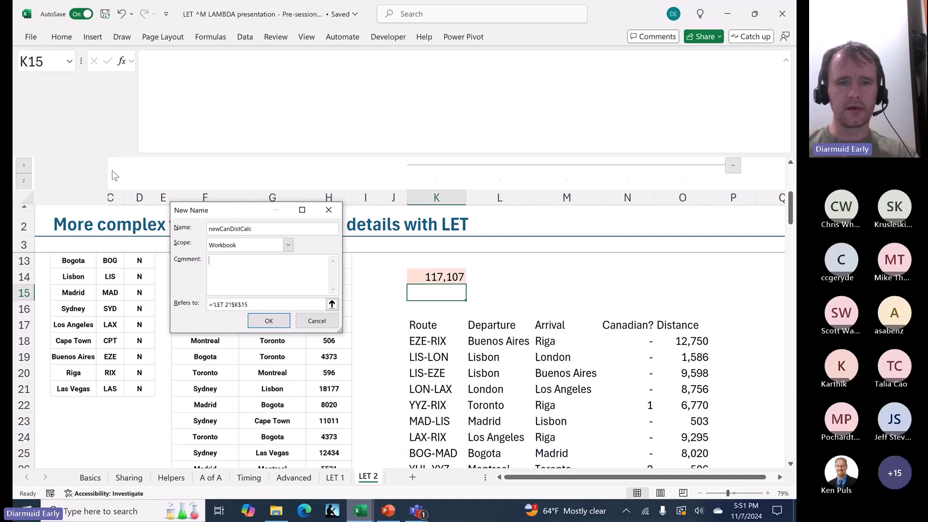
pyautogui.hotkey('ctrl', 'v')
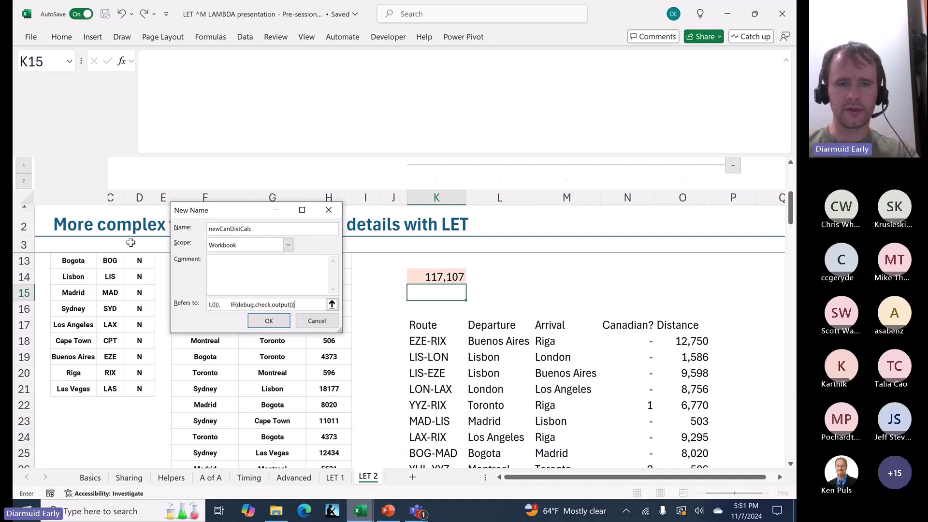
pyautogui.click(269, 321)
pyautogui.click(387, 378)
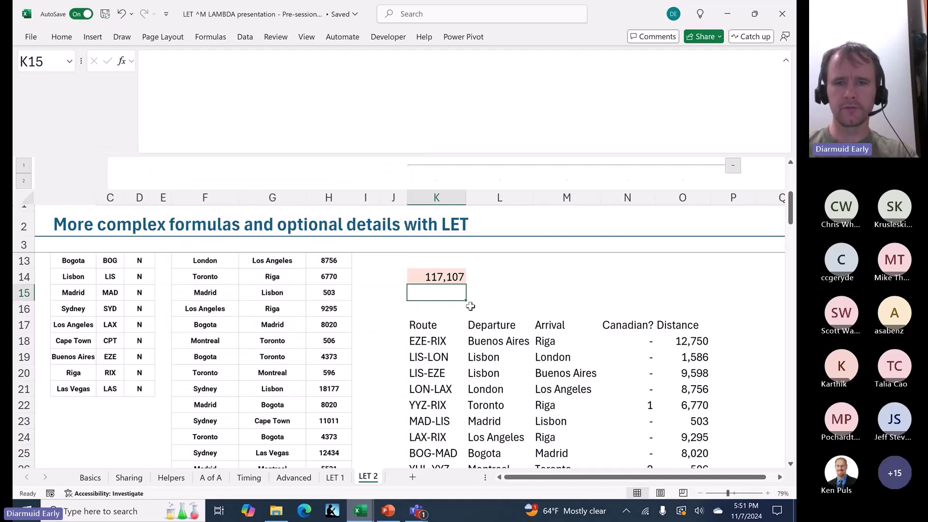
# - Enter a newCanDistCalc formula in K17 that takes the schedule in E7 as its only argument
pyautogui.scroll(1, 470, 306)
pyautogui.click(423, 344)
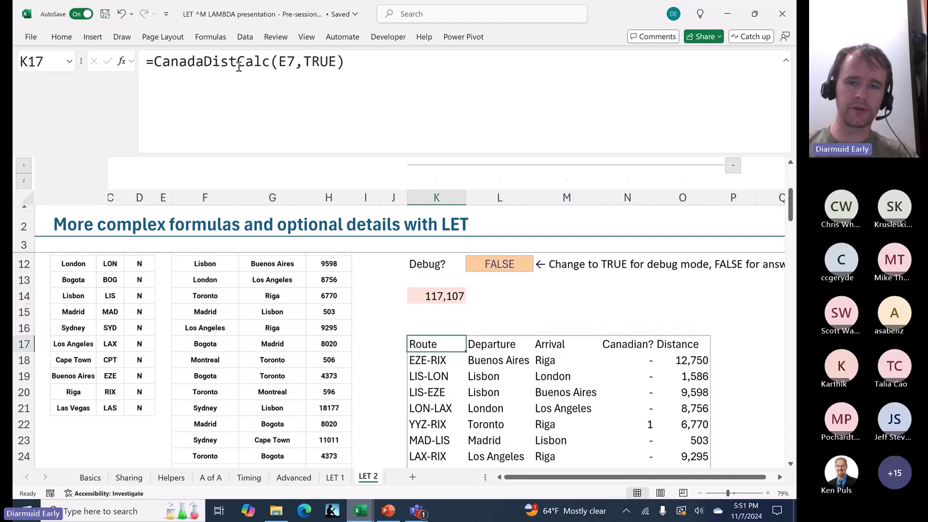
pyautogui.write('=newc')
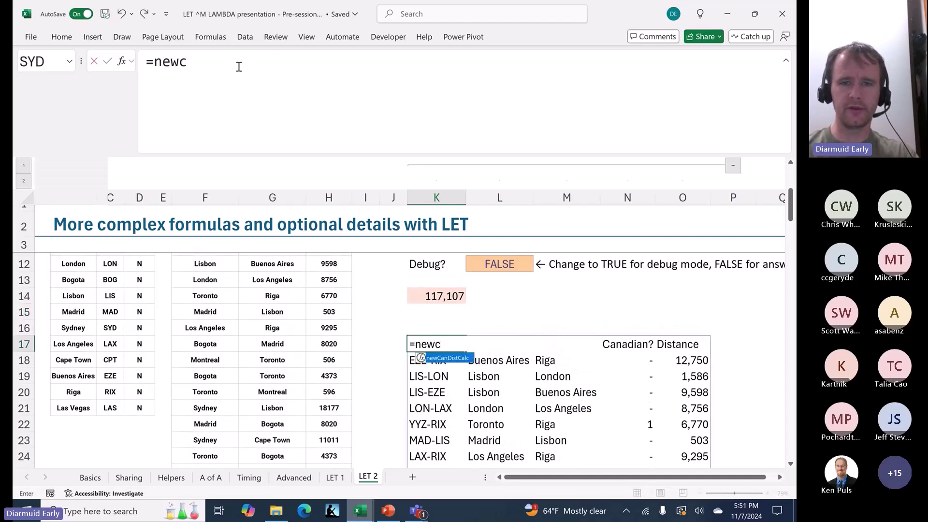
pyautogui.press('Tab')
pyautogui.scroll(3, 184, 338)
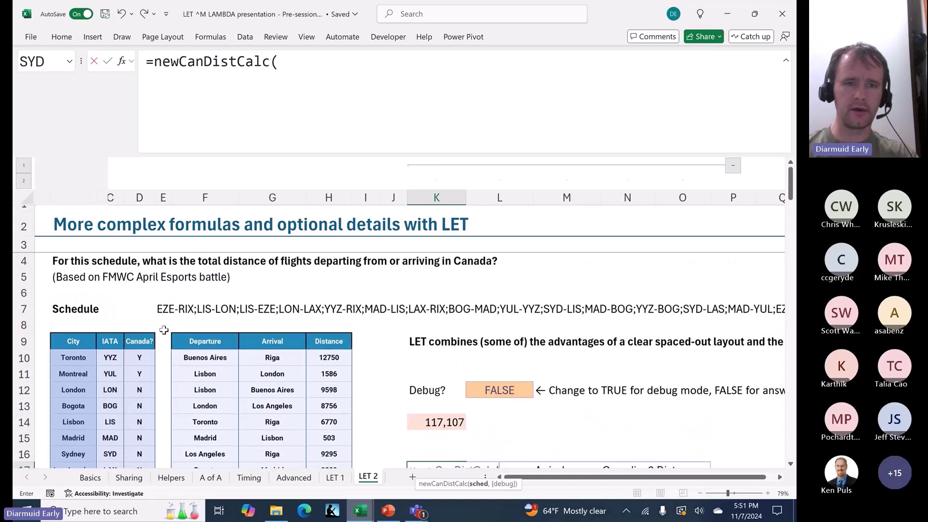
pyautogui.click(168, 311)
pyautogui.write(')')
pyautogui.press('Return')
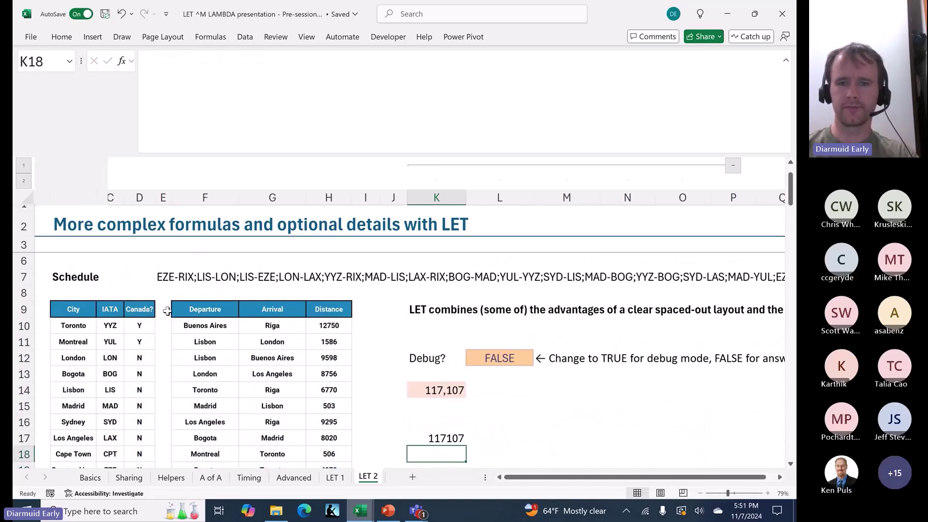
# - Format K17 as a number with a thousands separator and no decimal places
pyautogui.press('Up')
pyautogui.hotkey('ctrl', 'shift', '1')
pyautogui.hotkey('alt', 'h')
pyautogui.press('9')
pyautogui.hotkey('alt', 'h')
pyautogui.press('9')
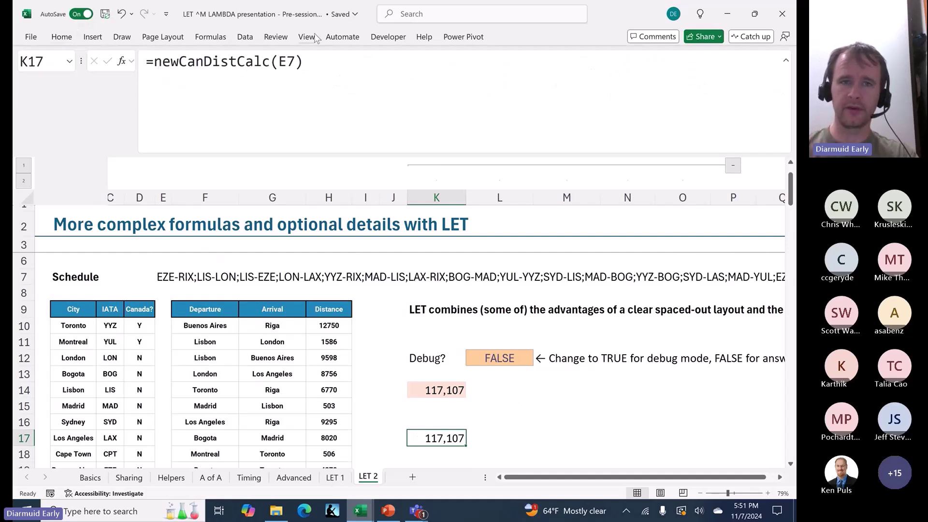
# - Add TRUE as the optional debug argument of K17's newCanDistCalc formula and look over the detailed output
pyautogui.click(298, 63)
pyautogui.write(',1')
pyautogui.press('Return')
pyautogui.press('Up')
pyautogui.click(307, 62)
pyautogui.write('true')
pyautogui.press('Return')
pyautogui.press('Up')
pyautogui.click(343, 61)
pyautogui.press('BackSpace')
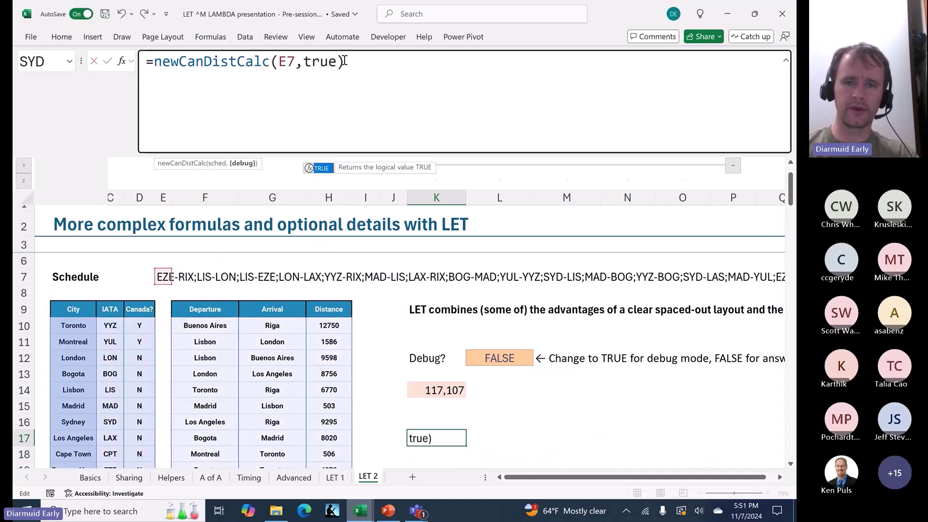
pyautogui.press('Return')
pyautogui.press('Up')
pyautogui.scroll(-2, 426, 360)
pyautogui.scroll(-2, 426, 361)
pyautogui.hscroll(1, 427, 360)
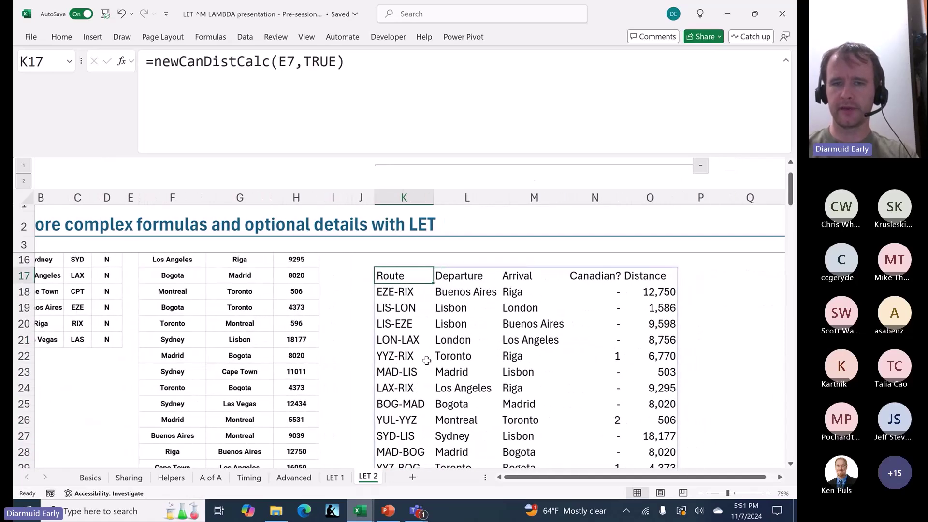
# - Remove the debug argument from K17's formula, leaving =newCanDistCalc(E7)
pyautogui.doubleClick(314, 62)
pyautogui.press('BackSpace')
pyautogui.press('BackSpace')
pyautogui.press('Return')
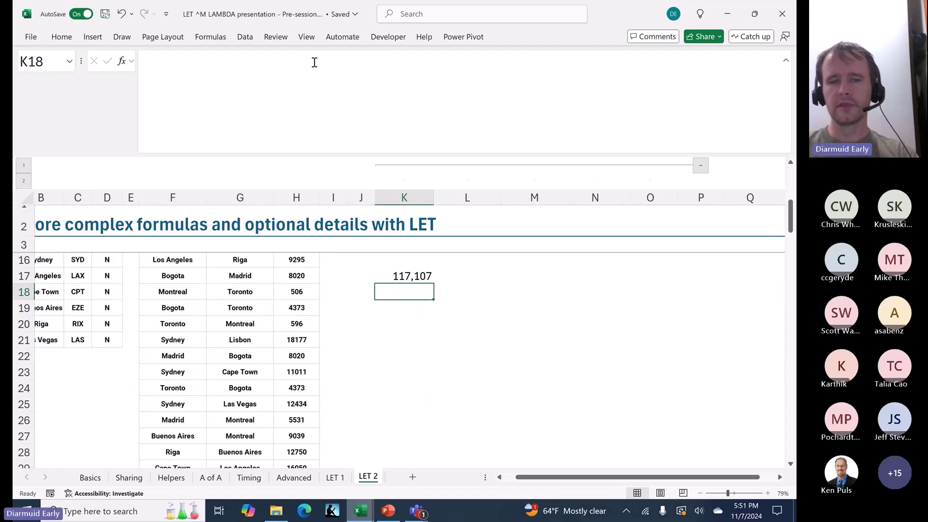
pyautogui.press('Up')
pyautogui.hotkey('ctrl', 'shift', 'Up')
pyautogui.hotkey('ctrl', 'shift', 'Up')
pyautogui.hotkey('ctrl', 'shift', 'Up')
pyautogui.hotkey('ctrl', 'shift', 'Up')
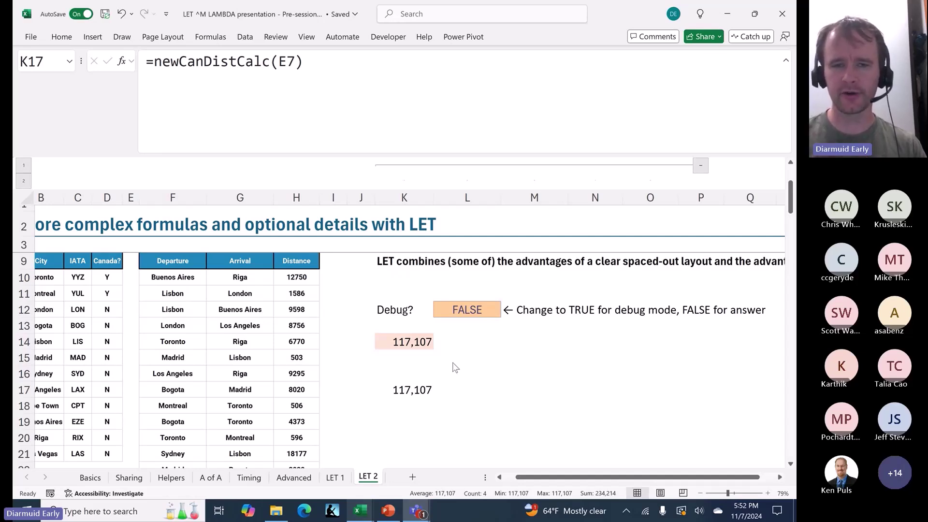
# - Show the Helpers sheet, and switch to the CH-140 Golden Period.xlsx workbook
pyautogui.hscroll(-1, 454, 367)
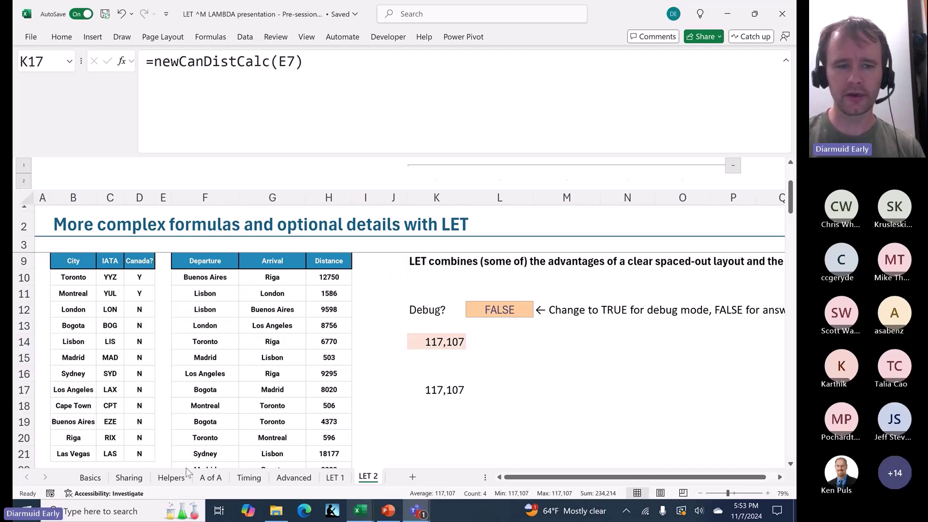
pyautogui.hotkey('ctrl', 'space')
pyautogui.click(172, 478)
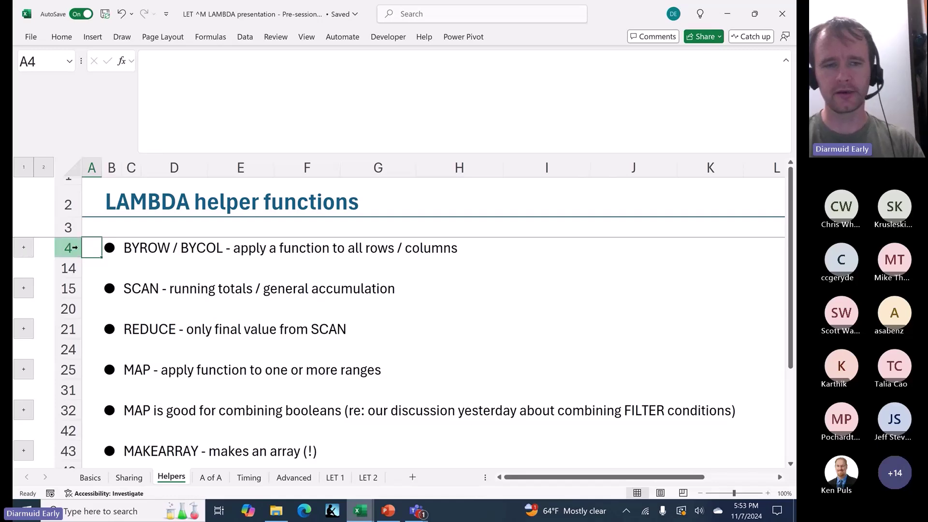
pyautogui.hotkey('alt', 'Tab')
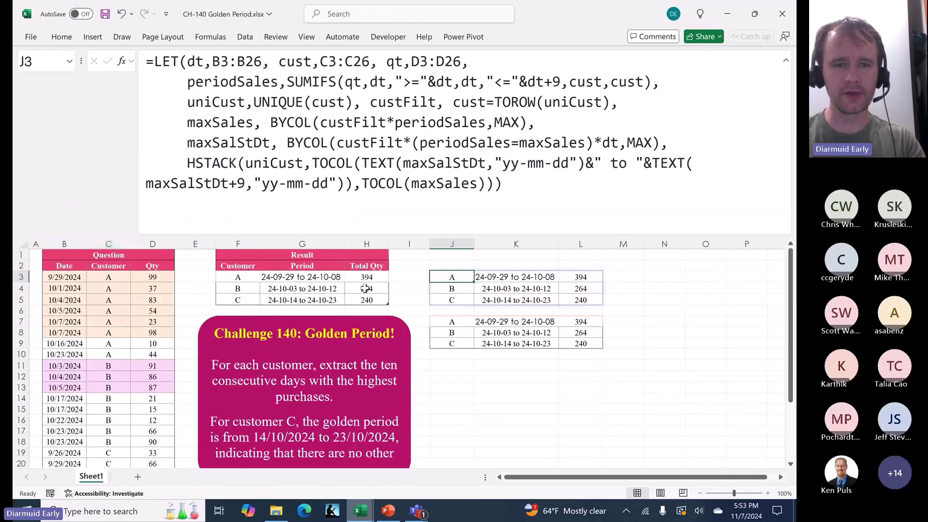
# - Enter =BYROW(B3:D26,MAX) in J12 to get the maximum of each row of the question data
pyautogui.click(436, 378)
pyautogui.write('=by')
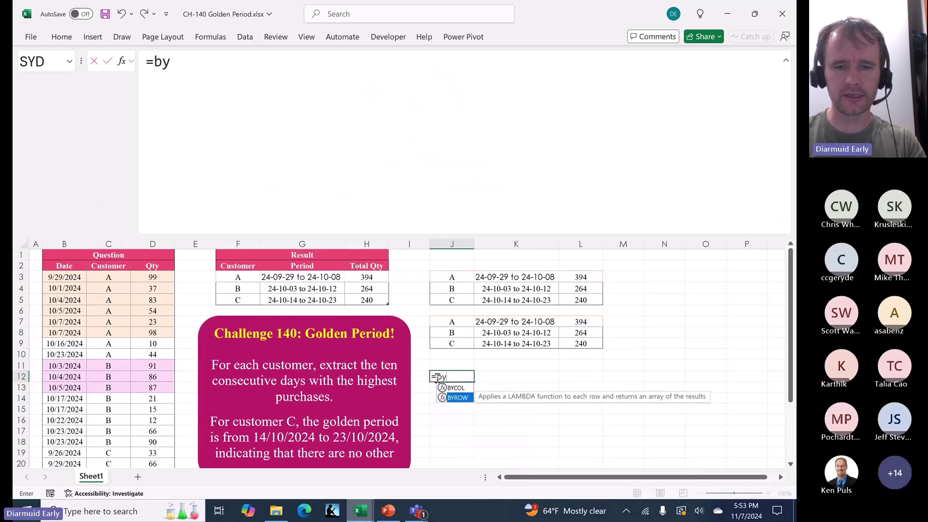
pyautogui.press('Tab')
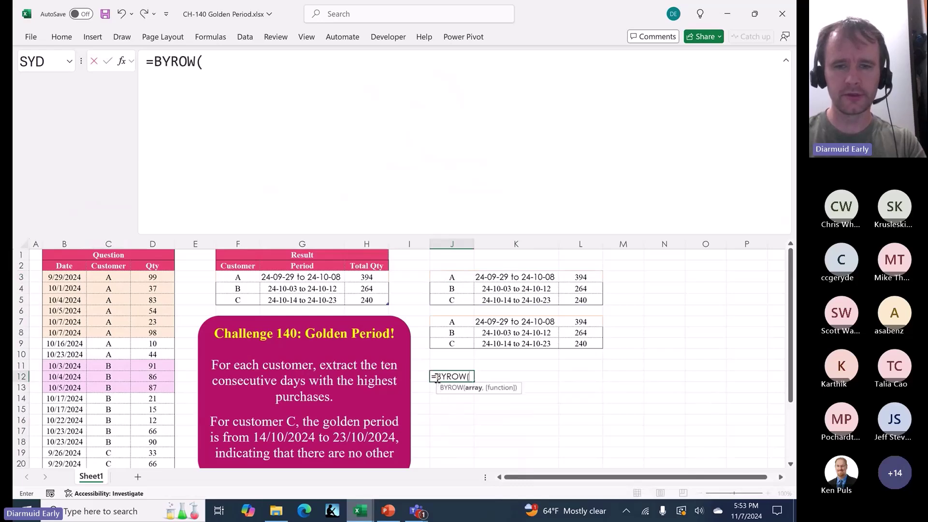
pyautogui.click(65, 280)
pyautogui.hotkey('ctrl', 'shift', 'Down')
pyautogui.hotkey('ctrl', 'shift', 'Right')
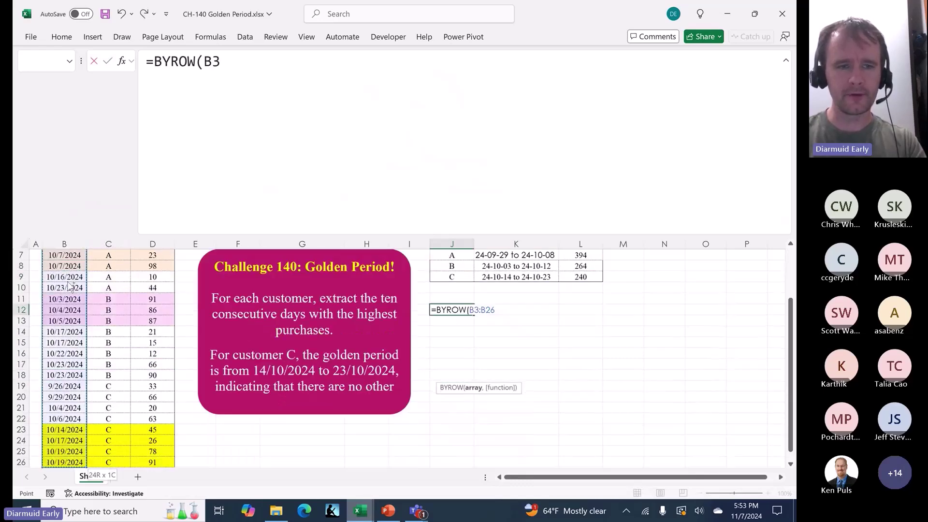
pyautogui.write(',max')
pyautogui.press('Return')
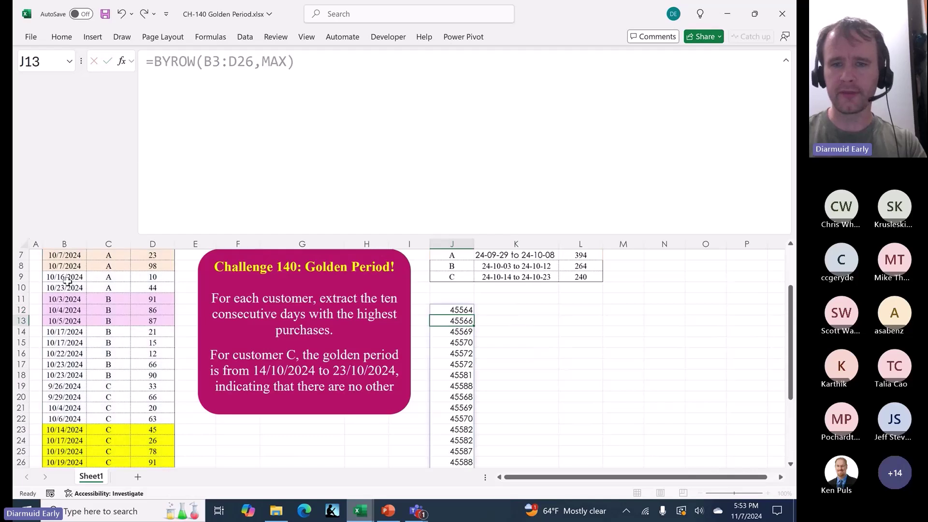
# - Change the function in J12's formula from BYROW to BYCOL, keeping the B3:D26 range and MAX
pyautogui.press('Up')
pyautogui.click(177, 57)
pyautogui.press('Left')
pyautogui.hotkey('shift', 'Right')
pyautogui.hotkey('shift', 'Right')
pyautogui.hotkey('shift', 'Right')
pyautogui.write('oc')
pyautogui.press('BackSpace')
pyautogui.write('ol')
pyautogui.press('Return')
pyautogui.press('Up')
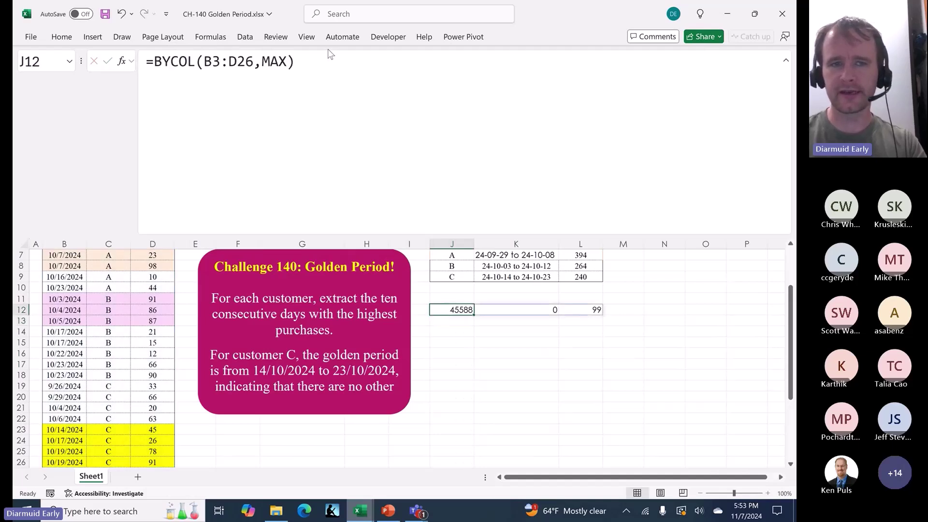
# - Replace MAX with SUM as the function argument of J12's BYCOL formula
pyautogui.doubleClick(274, 61)
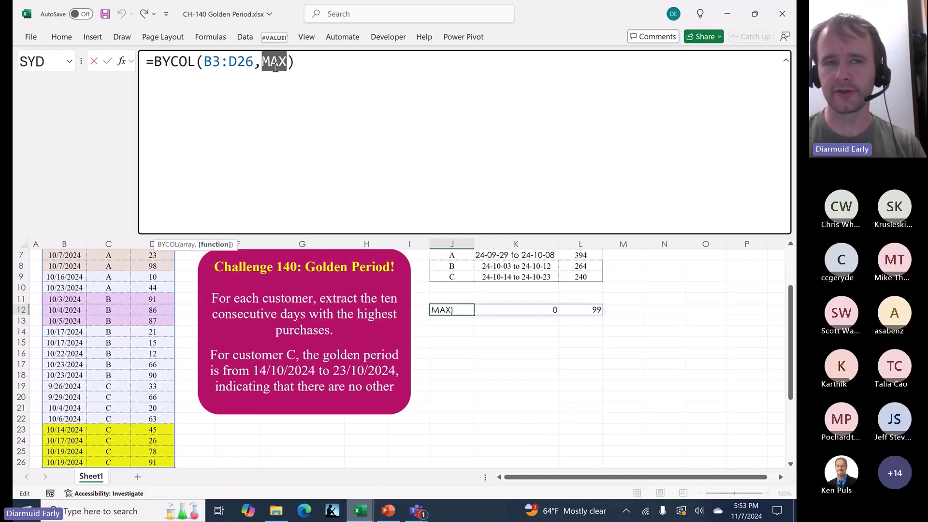
pyautogui.write('sum')
pyautogui.press('Return')
pyautogui.press('Up')
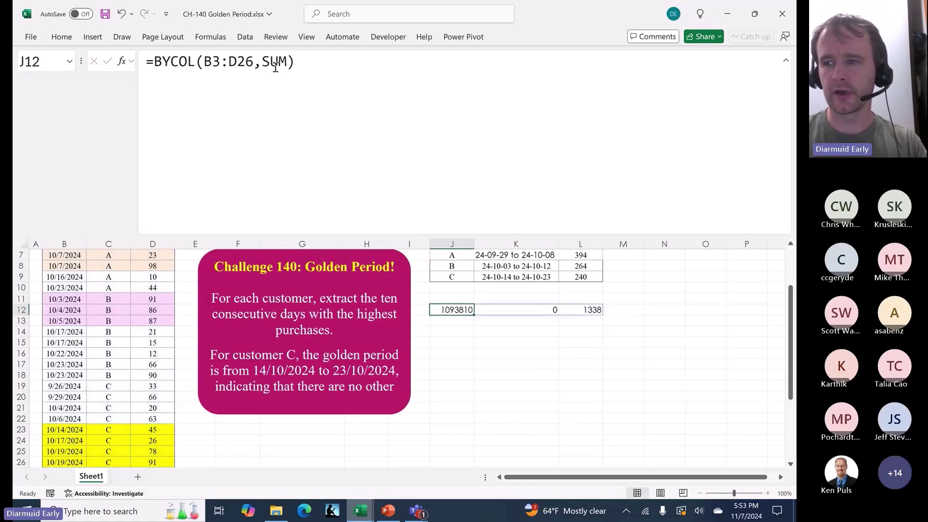
pyautogui.doubleClick(271, 63)
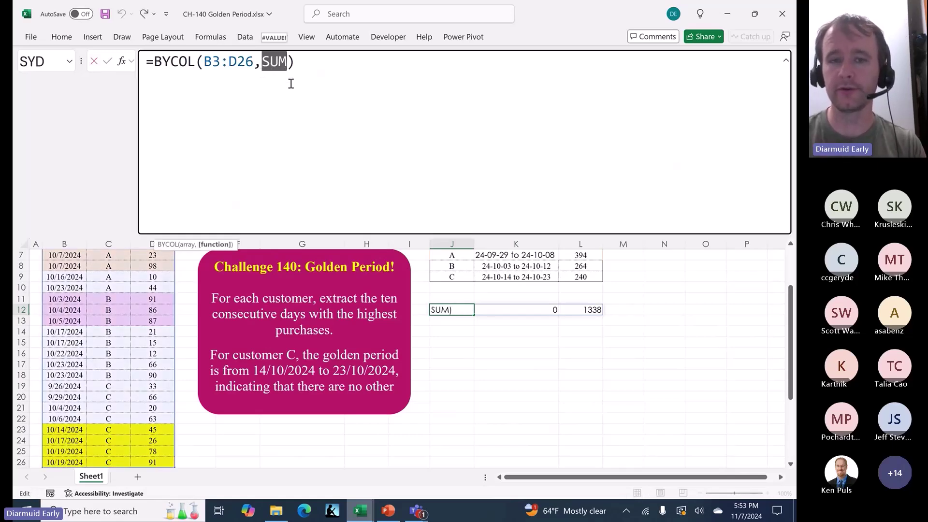
pyautogui.press('Escape')
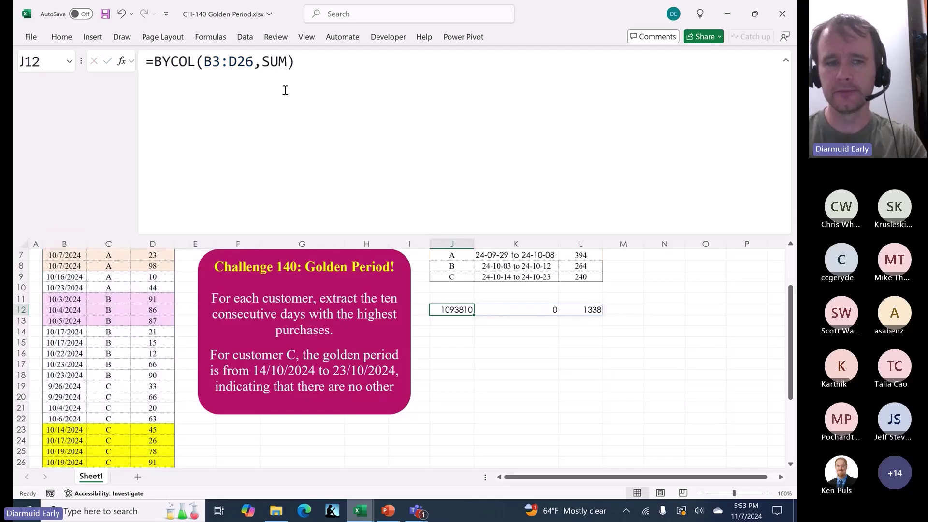
# - Return to the LET and LAMBDA presentation workbook and review the list of LAMBDA helper functions, including REDUCE and MAP
pyautogui.scroll(2, 206, 313)
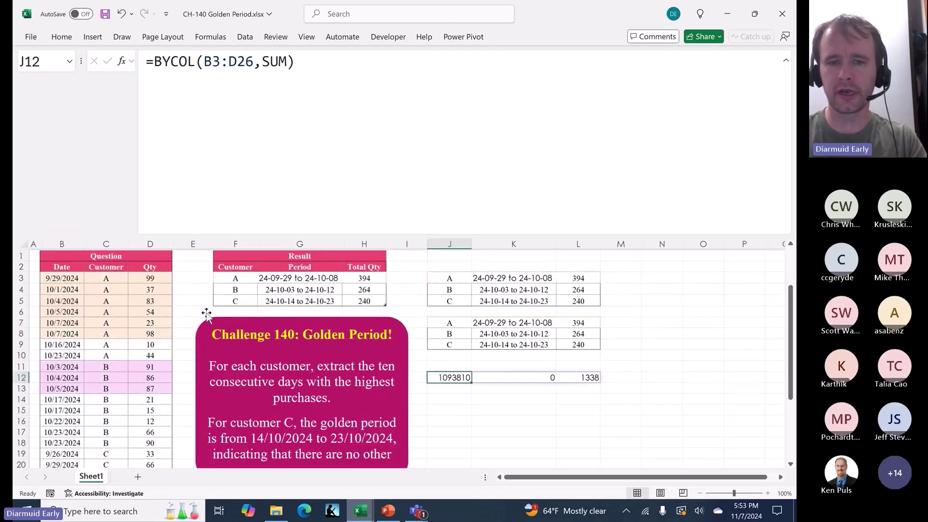
pyautogui.hotkey('alt', 'Tab')
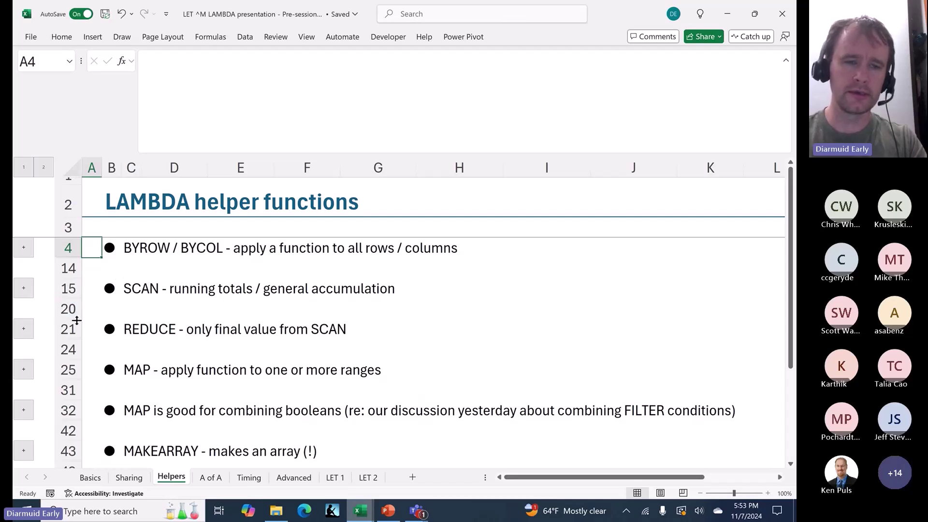
pyautogui.click(59, 329)
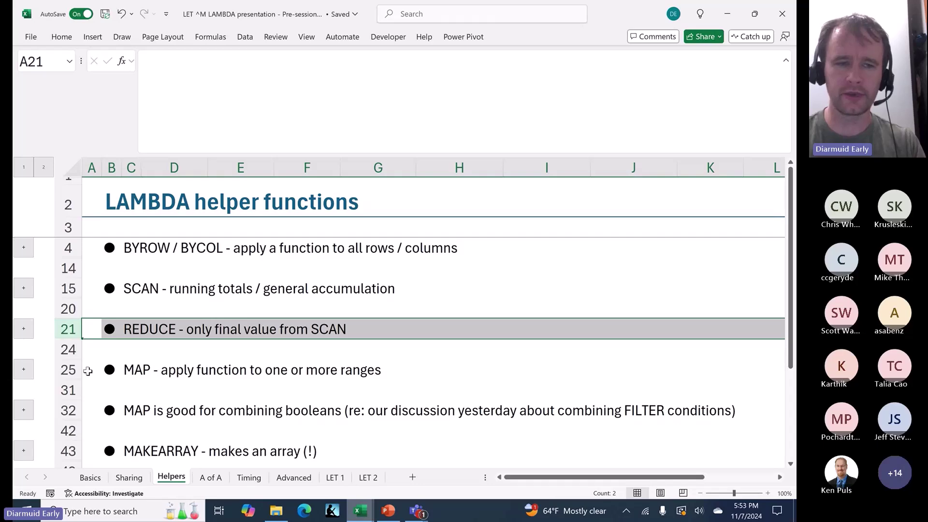
pyautogui.scroll(-1, 87, 371)
pyautogui.click(68, 320)
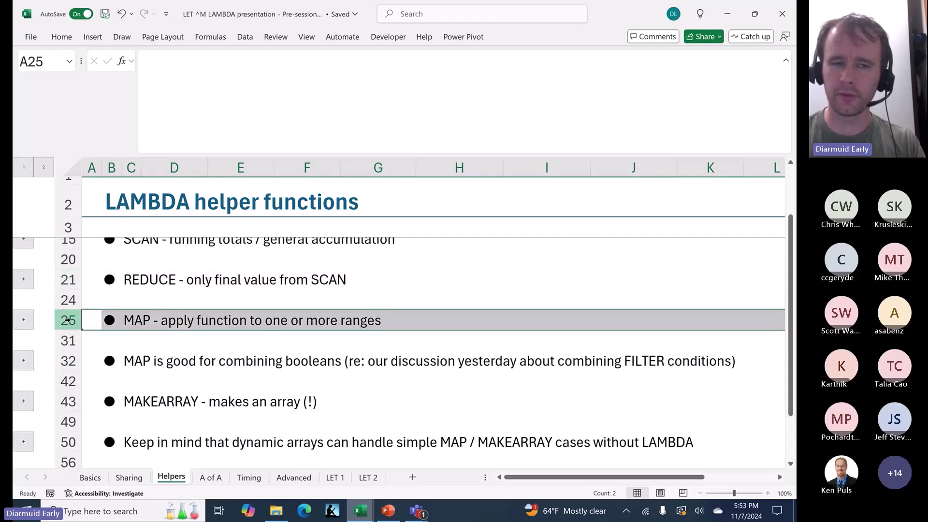
pyautogui.scroll(-3, 68, 320)
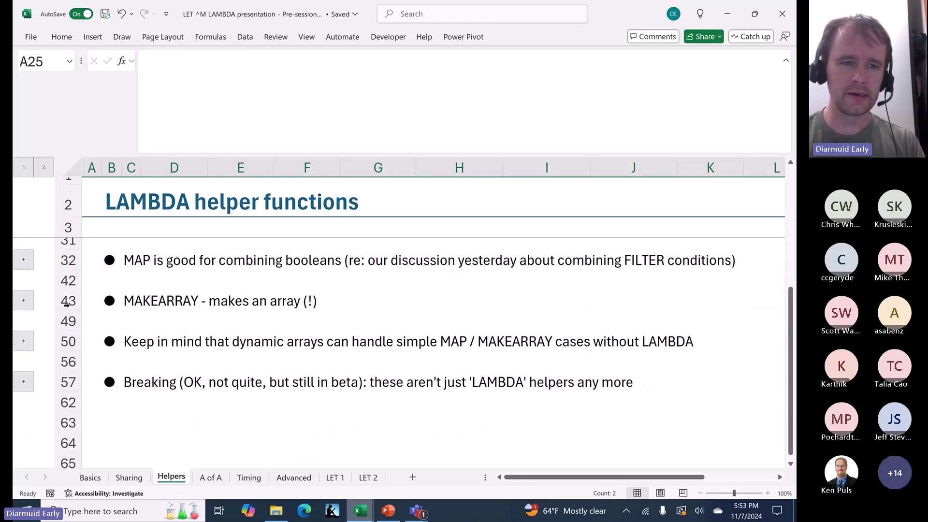
pyautogui.scroll(5, 96, 333)
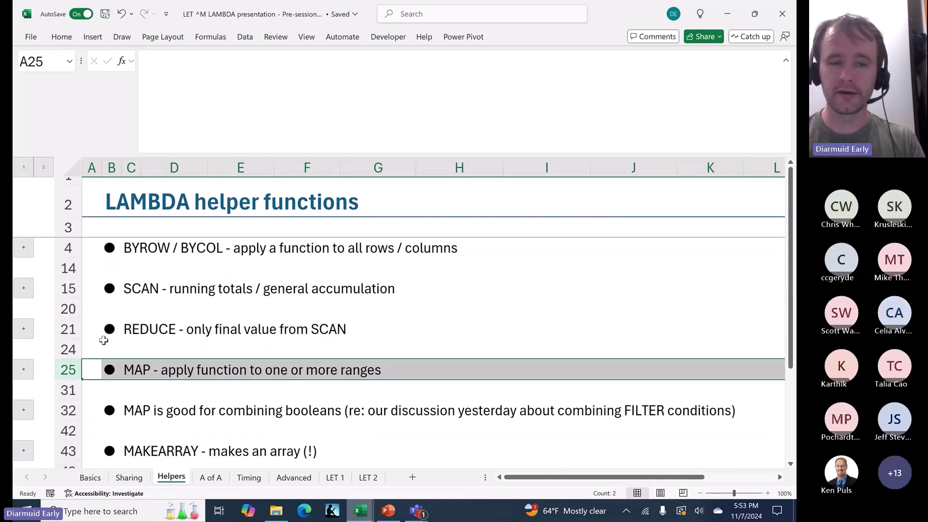
# - Examine the NOW() timing logic in D8's LET formula on the Timing sheet, and show the Advanced sheet
pyautogui.hotkey('ctrl', 'pagedown')
pyautogui.hotkey('ctrl', 'pagedown')
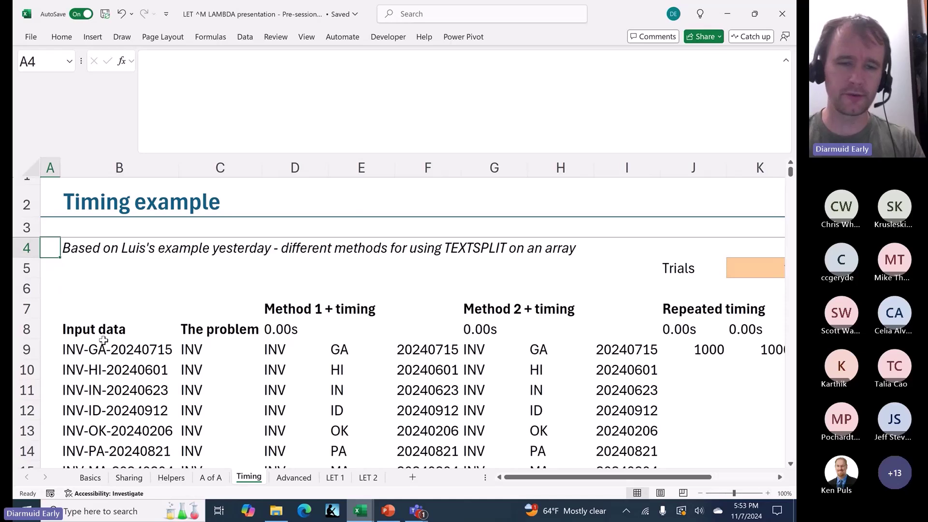
pyautogui.click(278, 325)
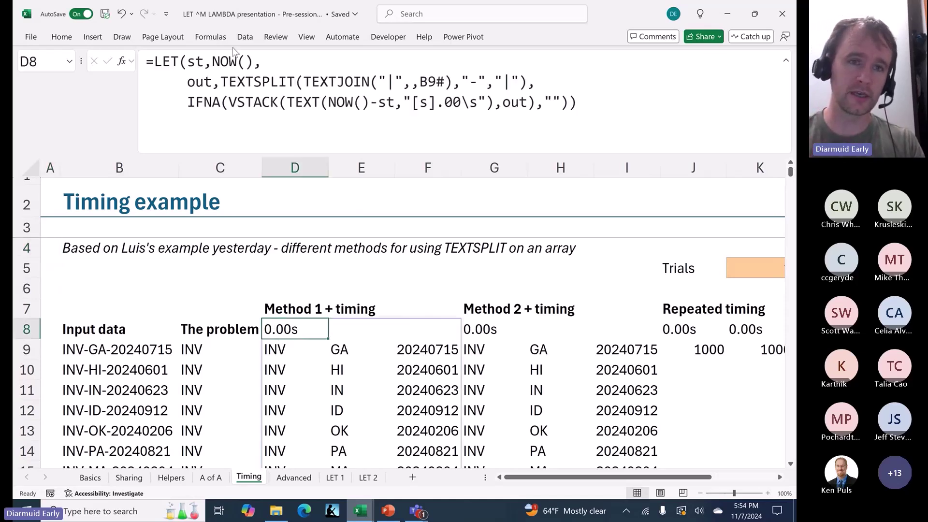
pyautogui.moveTo(214, 62); pyautogui.dragTo(249, 62)
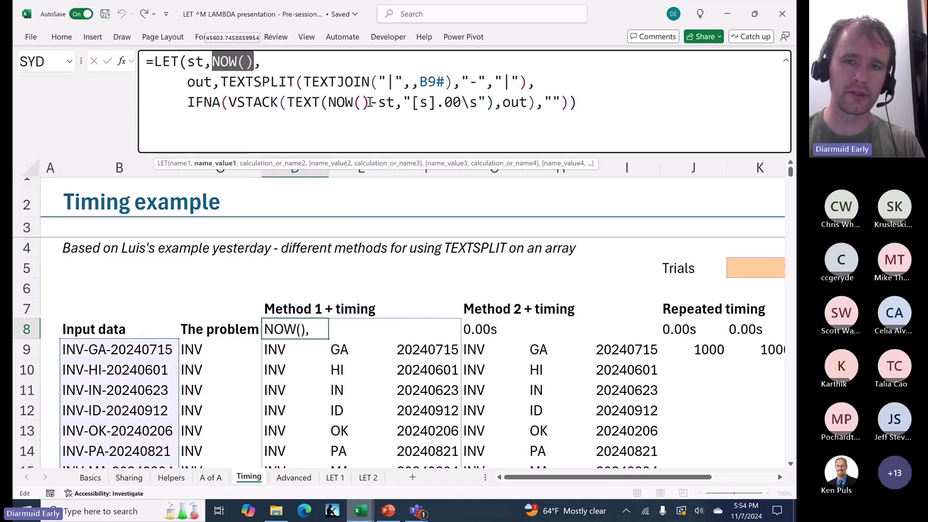
pyautogui.moveTo(370, 103); pyautogui.dragTo(389, 106)
pyautogui.press('Escape')
pyautogui.hotkey('ctrl', 'pagedown')
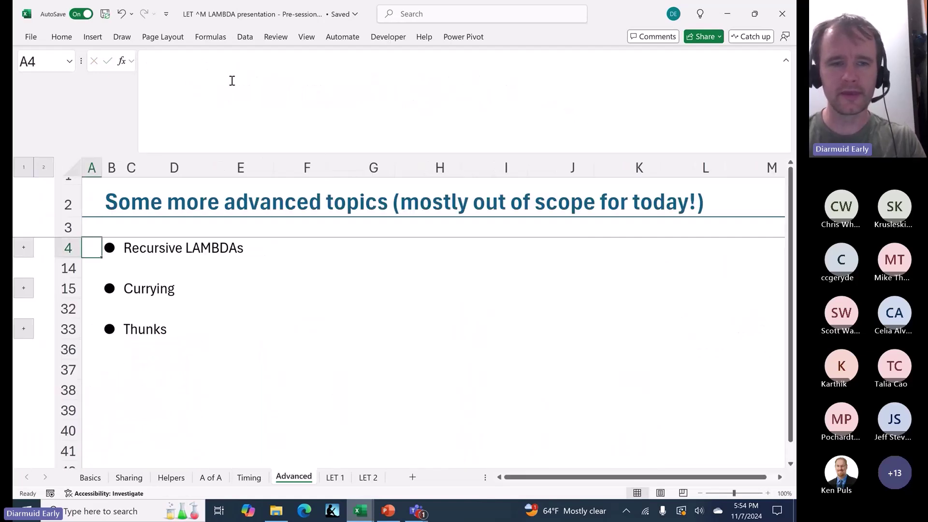
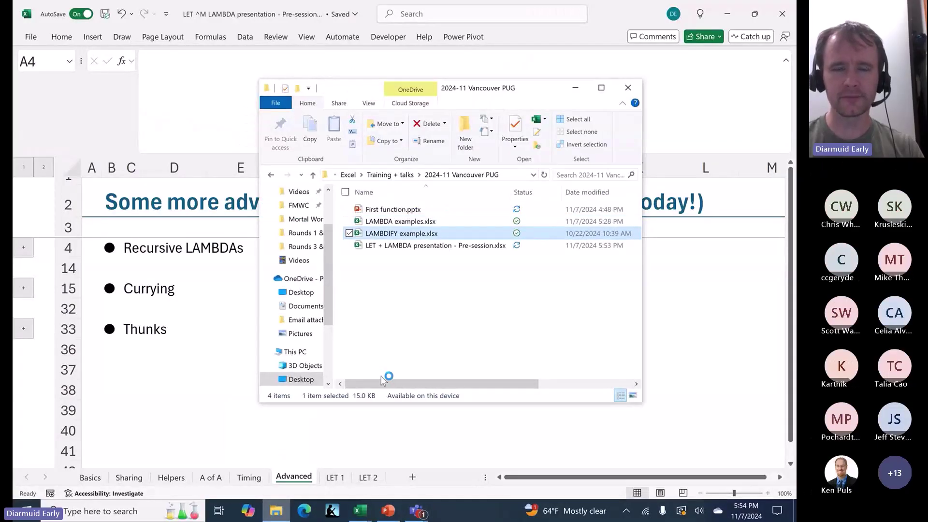
# - Switch to the LAMBDIFY example workbook and examine the Input and Shift cells, B6 and C6
pyautogui.hotkey('alt', 'Tab')
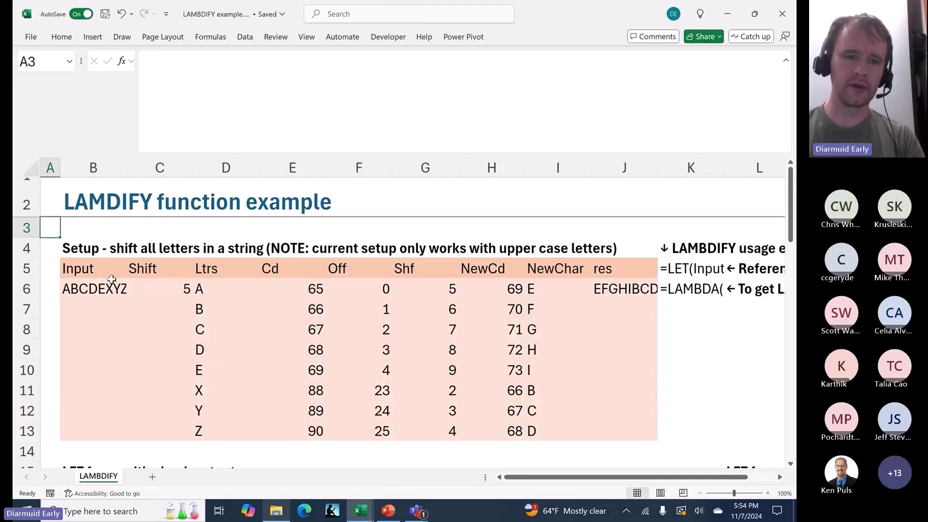
pyautogui.click(89, 273)
pyautogui.press('Down')
pyautogui.press('Right')
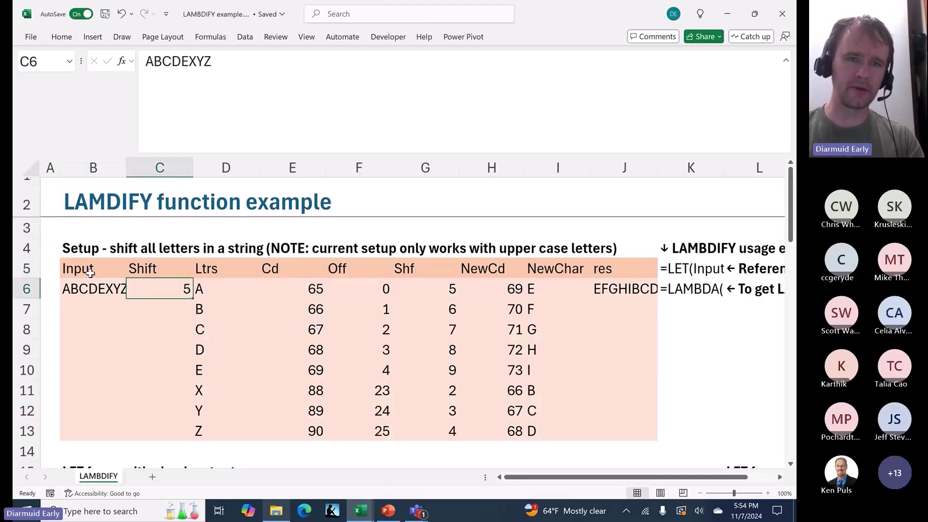
pyautogui.press('Right')
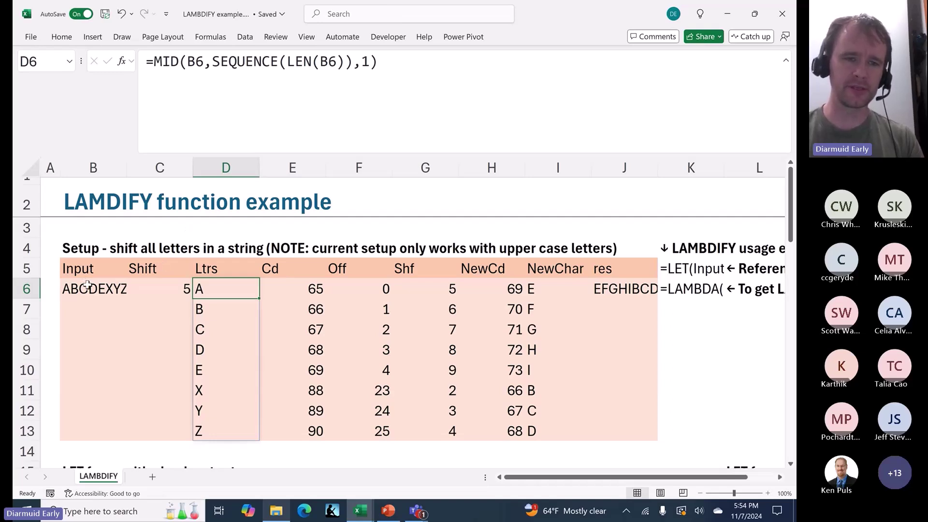
pyautogui.click(88, 285)
pyautogui.click(161, 290)
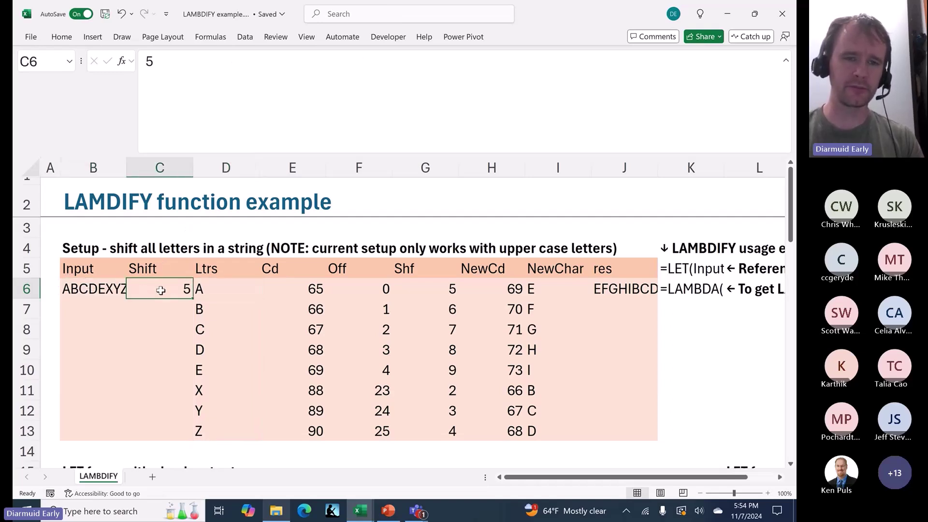
pyautogui.click(87, 289)
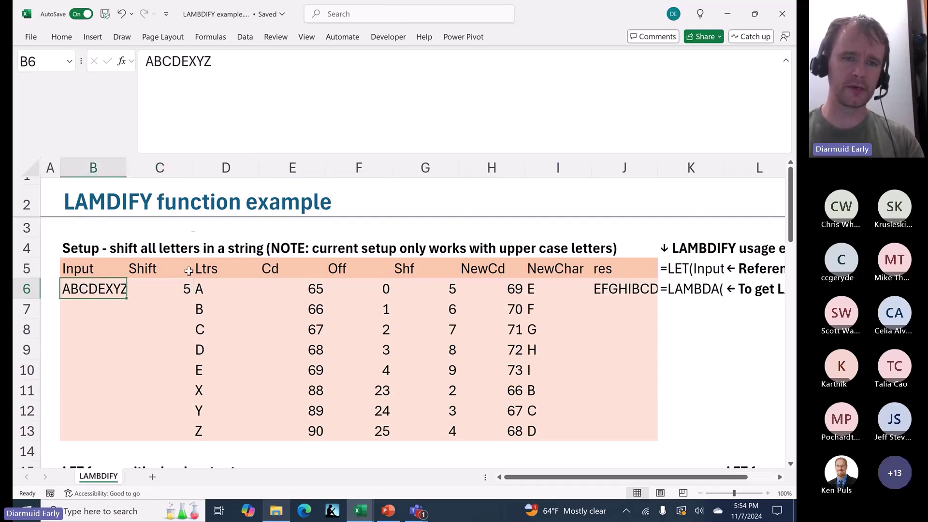
pyautogui.click(175, 290)
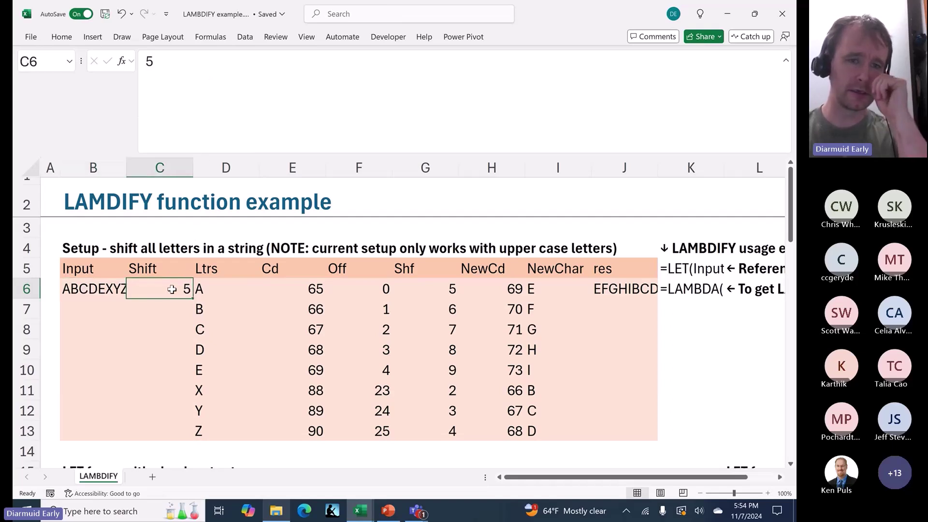
# - Examine the row 6 helper formulas from Ltrs in D6 through to the CONCAT formula in J6
pyautogui.click(211, 289)
pyautogui.press('Right')
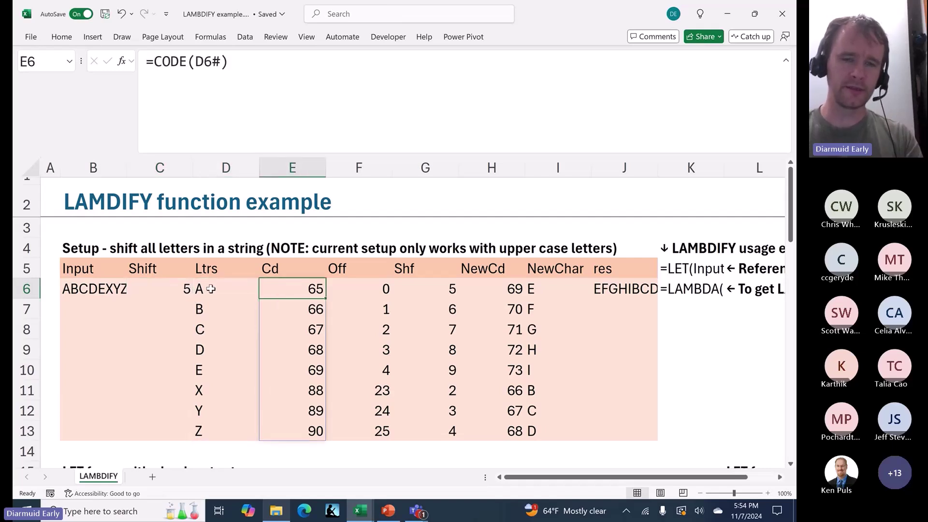
pyautogui.press('Right')
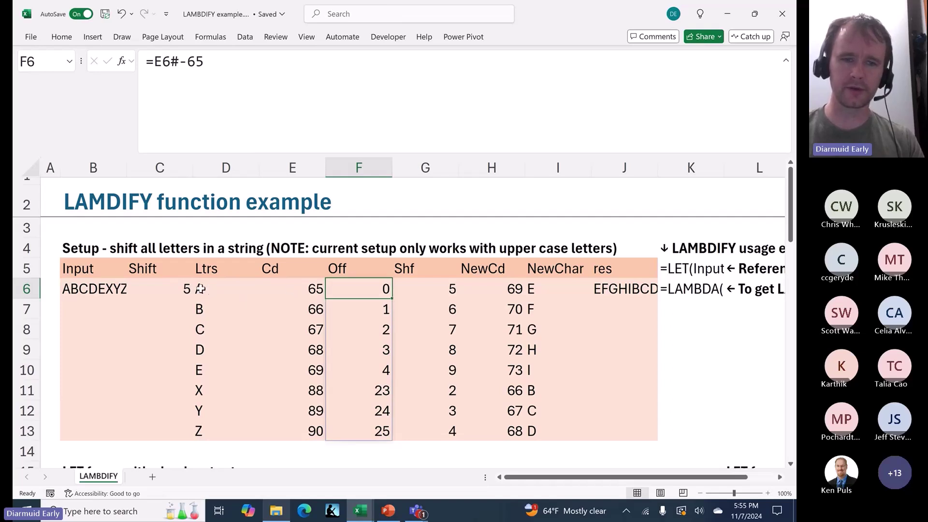
pyautogui.press('Right')
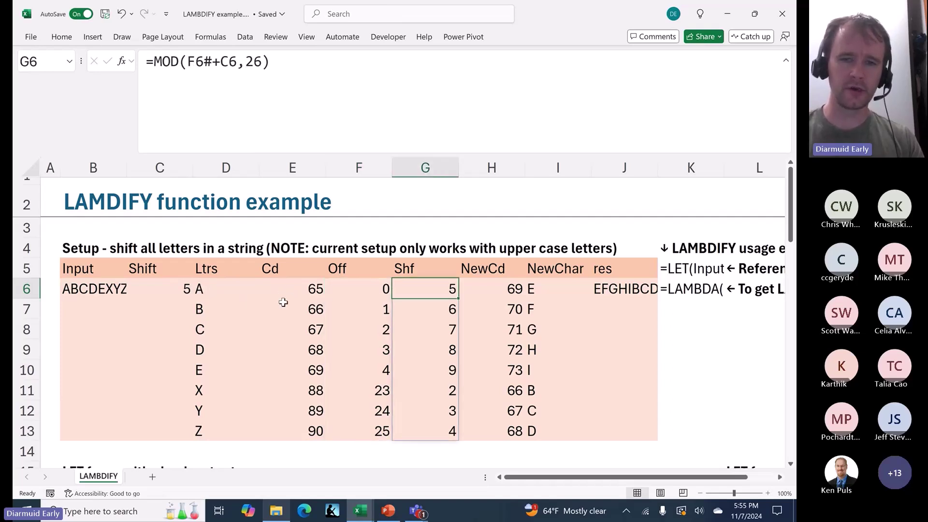
pyautogui.press('Right')
pyautogui.press('Right')
pyautogui.press('Right')
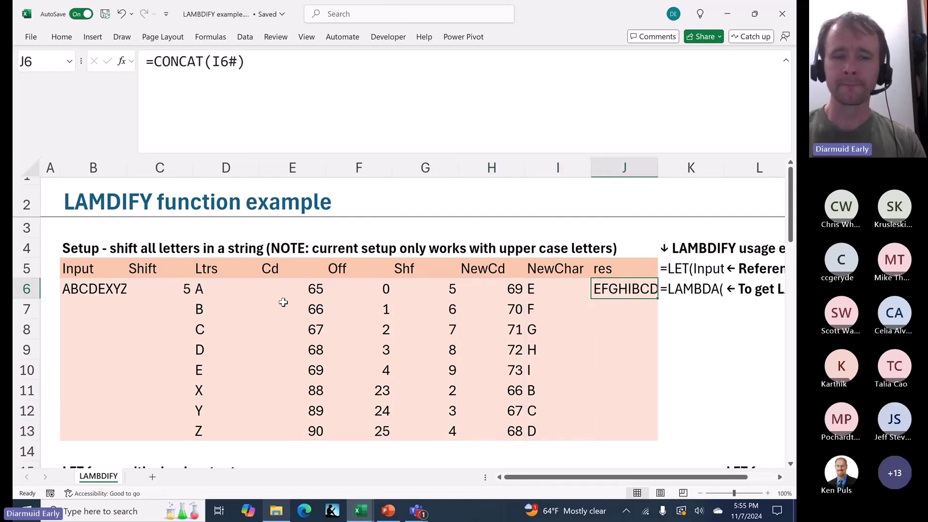
# - Retrace the calculation chain back and forth along row 6, ending on the res formula in J6
pyautogui.hotkey('shift', 'Left')
pyautogui.hotkey('shift', 'Left')
pyautogui.hotkey('shift', 'Left')
pyautogui.hotkey('shift', 'Left')
pyautogui.hotkey('shift', 'Left')
pyautogui.hotkey('shift', 'Left')
pyautogui.hotkey('shift', 'Left')
pyautogui.press('Return')
pyautogui.press('Up')
pyautogui.press('Down')
pyautogui.press('Right')
pyautogui.press('Right')
pyautogui.press('Right')
pyautogui.press('Right')
pyautogui.press('Right')
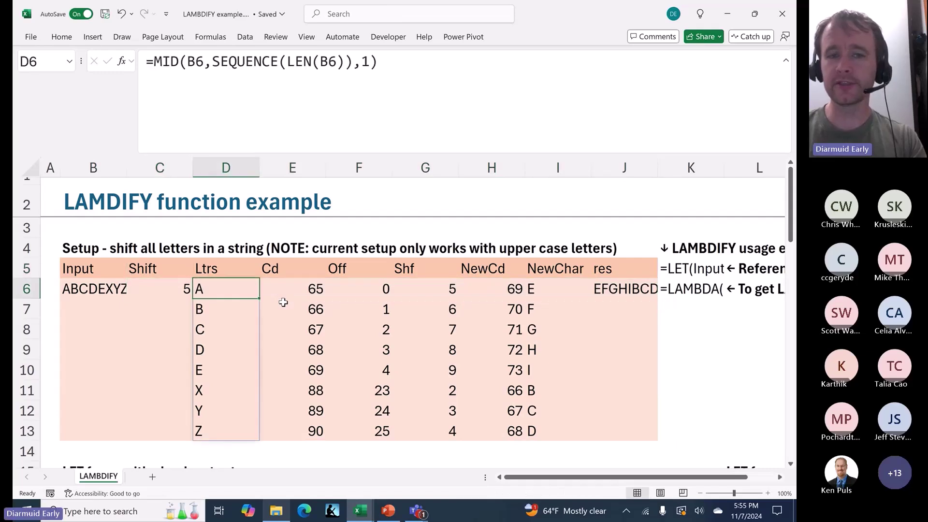
pyautogui.press('Right')
pyautogui.press('Left')
pyautogui.press('Left')
pyautogui.press('Left')
pyautogui.press('Left')
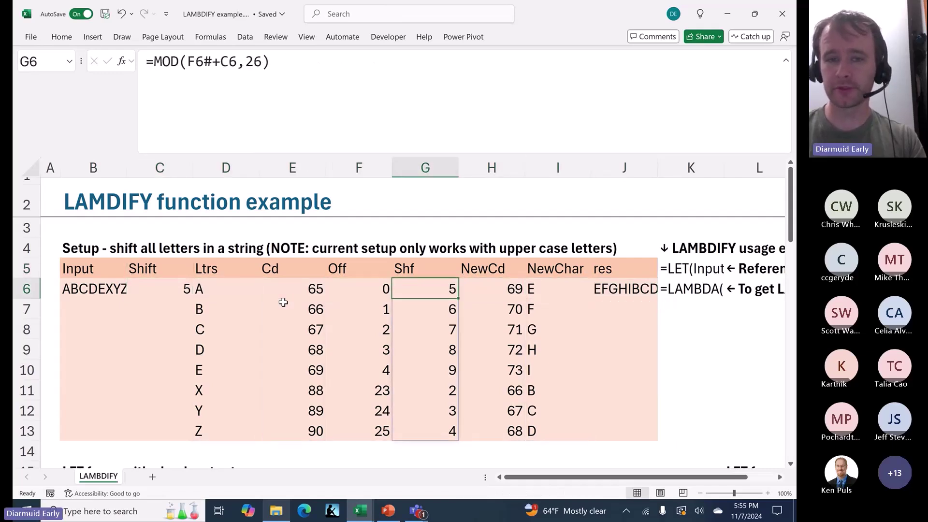
pyautogui.press('Left')
pyautogui.press('Right')
pyautogui.press('Right')
pyautogui.press('Right')
pyautogui.press('Right')
pyautogui.press('Right')
pyautogui.press('Right')
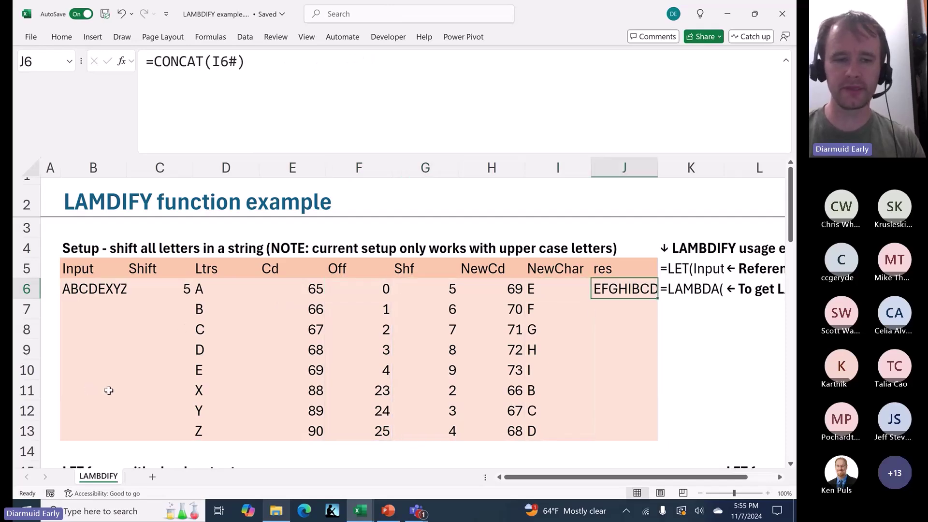
# - Read through the result-only LET formula in L16, including its check array, without changing it
pyautogui.scroll(-3, 109, 390)
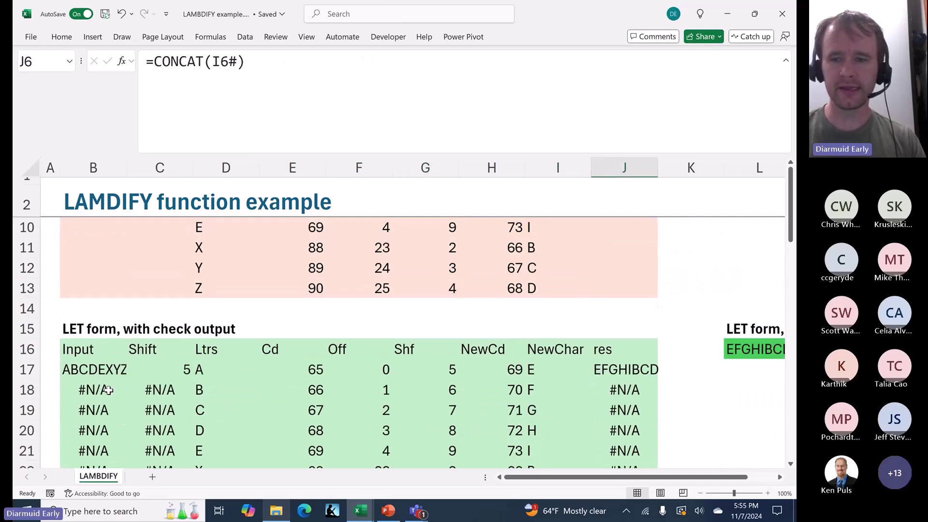
pyautogui.hscroll(5, 109, 391)
pyautogui.hscroll(1, 240, 351)
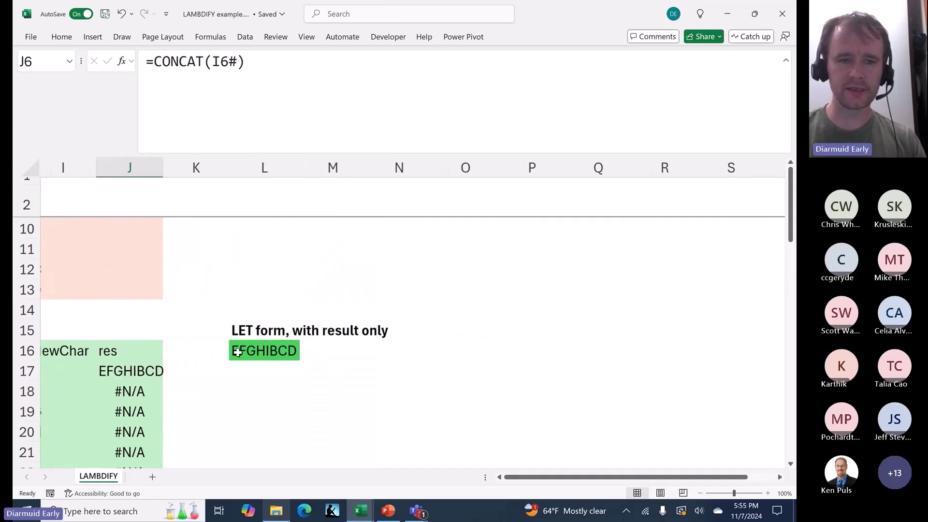
pyautogui.click(241, 351)
pyautogui.click(222, 82)
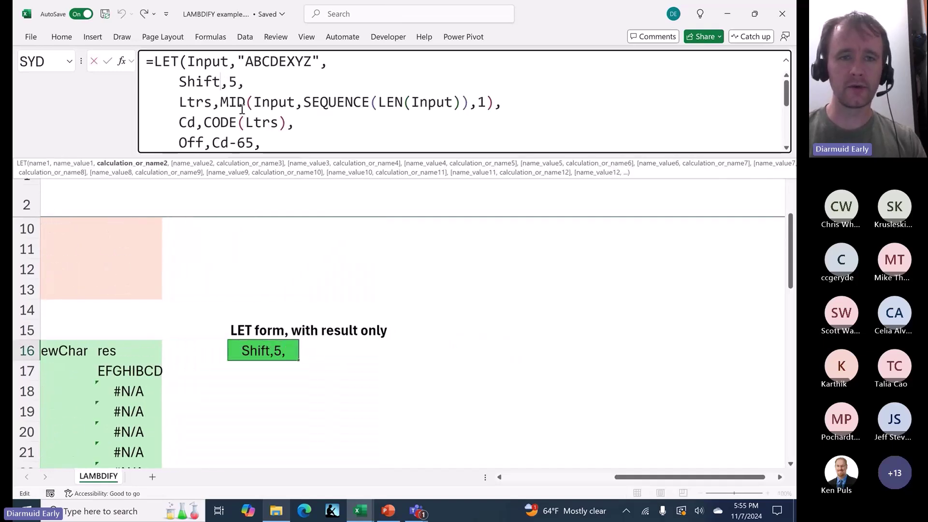
pyautogui.press('Down')
pyautogui.press('Down')
pyautogui.press('Down')
pyautogui.press('Down')
pyautogui.press('Down')
pyautogui.press('Down')
pyautogui.press('Down')
pyautogui.press('Down')
pyautogui.press('Down')
pyautogui.press('Down')
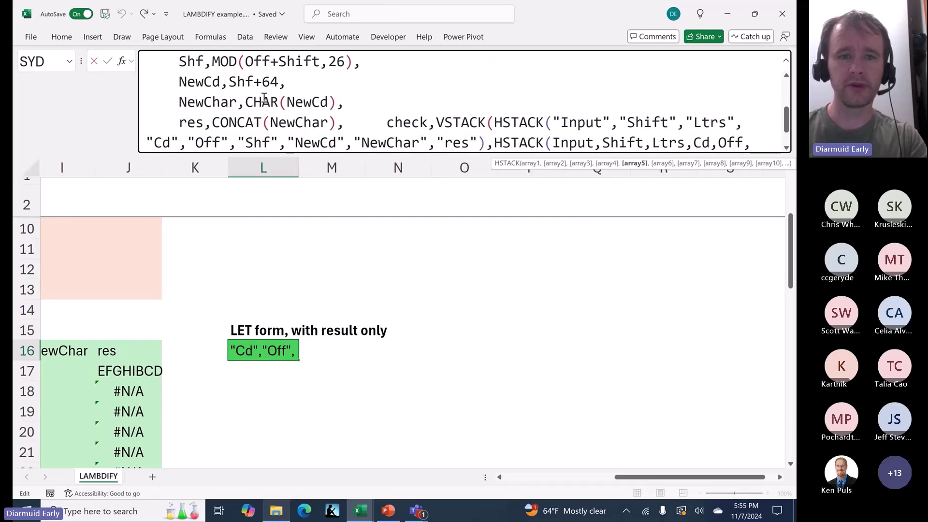
pyautogui.press('Escape')
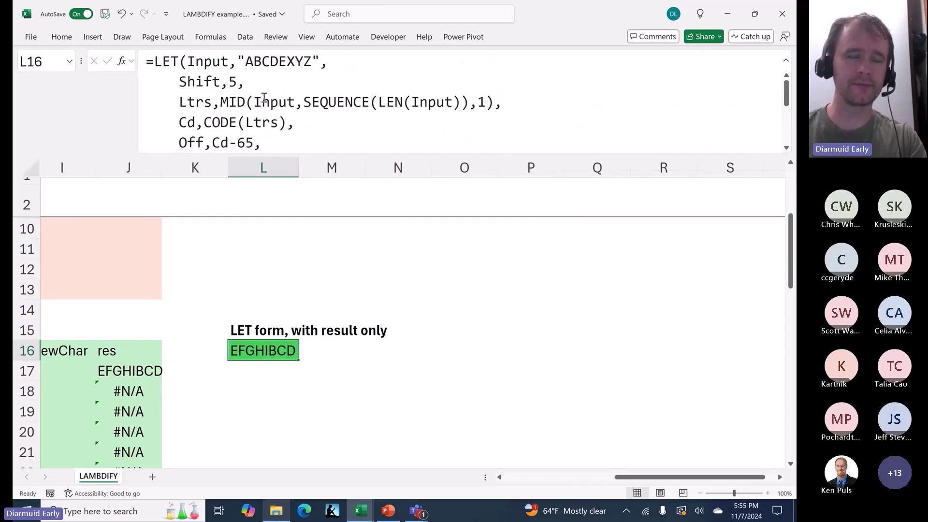
# - Enter =_lambdify(B5:J5,B6:J6) in K5, using the header row as names and row 6 as formulas
pyautogui.scroll(3, 242, 299)
pyautogui.hscroll(-2, 242, 300)
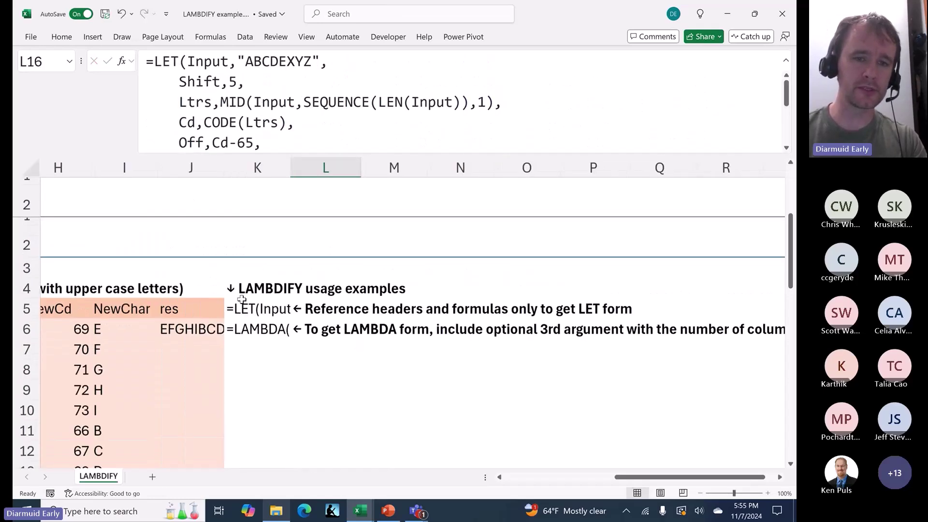
pyautogui.hscroll(-2, 241, 299)
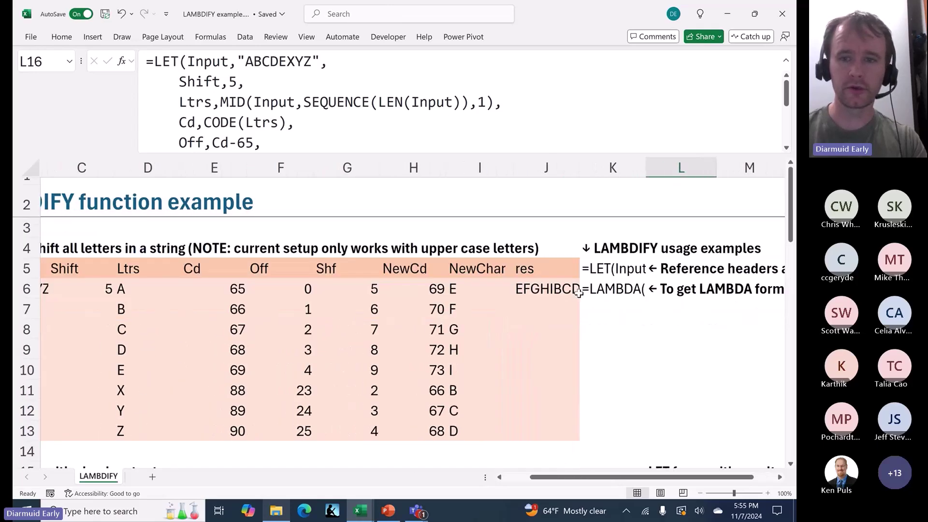
pyautogui.click(592, 270)
pyautogui.write('=lam')
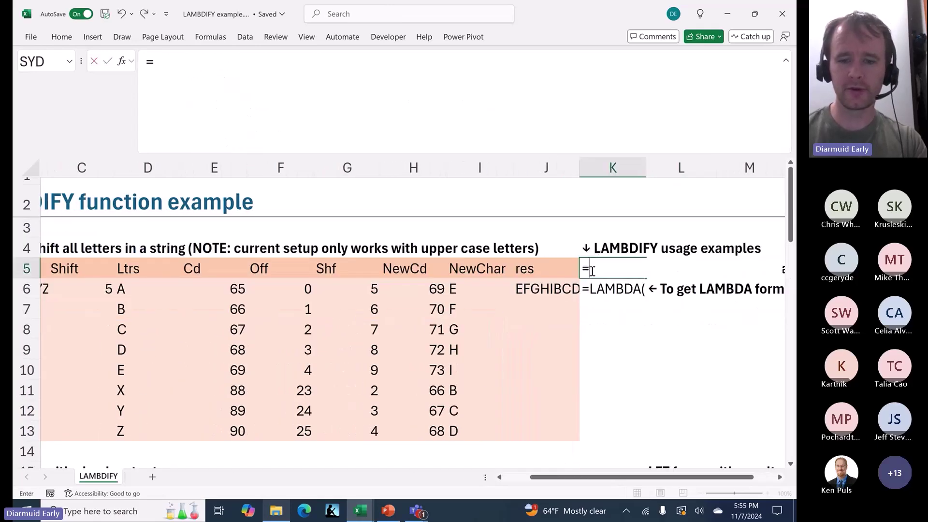
pyautogui.press('Down')
pyautogui.press('Tab')
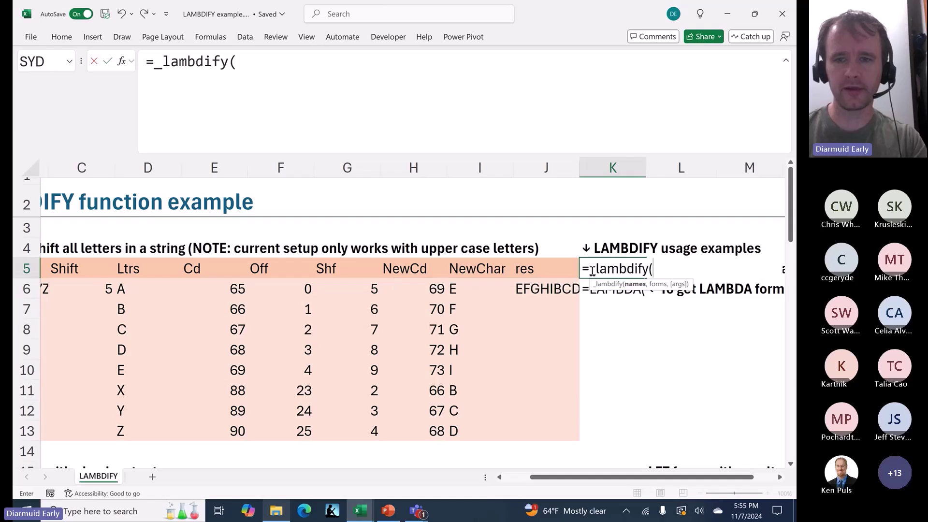
pyautogui.press('Left')
pyautogui.hotkey('ctrl', 'shift', 'Left')
pyautogui.write(',')
pyautogui.press('Down')
pyautogui.press('Left')
pyautogui.hotkey('ctrl', 'shift', 'Left')
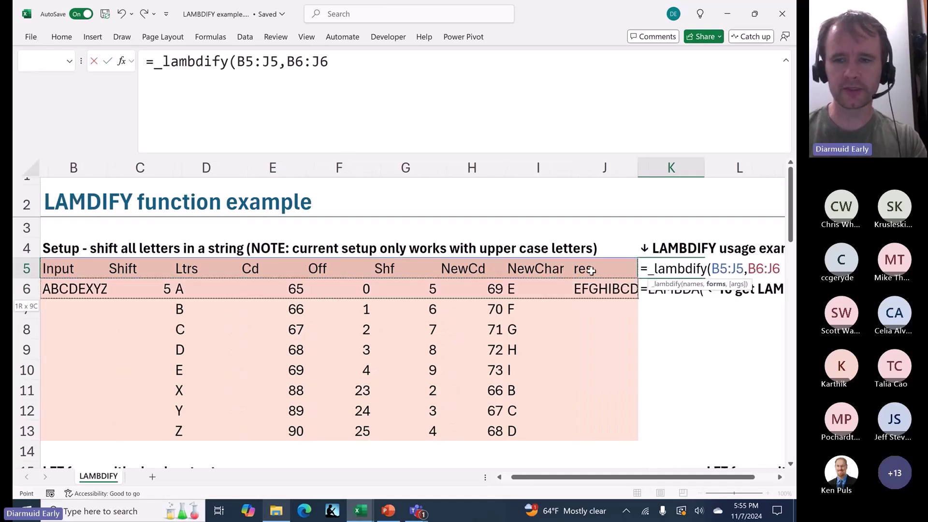
pyautogui.write(')')
pyautogui.press('Return')
# - Copy the LET formula text generated in K5 and paste it as a value into K7
pyautogui.press('Up')
pyautogui.hotkey('ctrl', 'c')
pyautogui.press('Down')
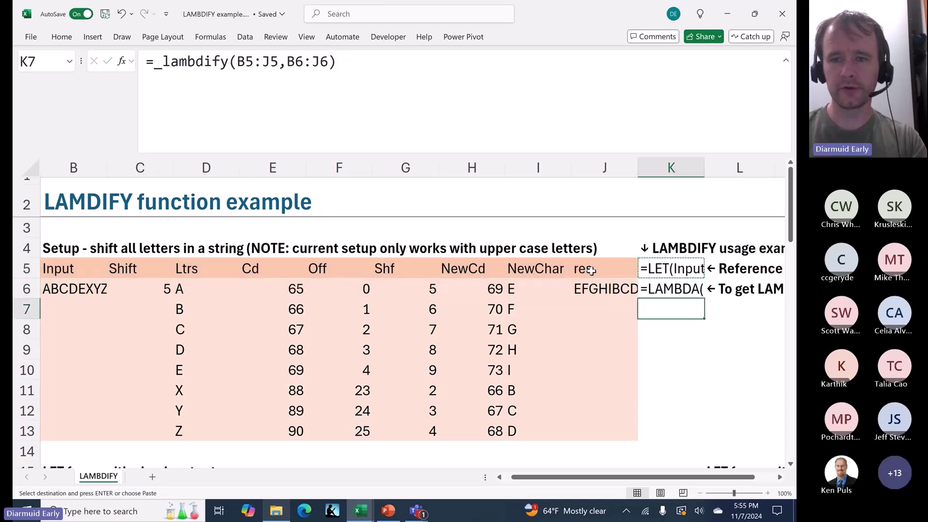
pyautogui.press('Down')
pyautogui.hotkey('ctrl', 'v')
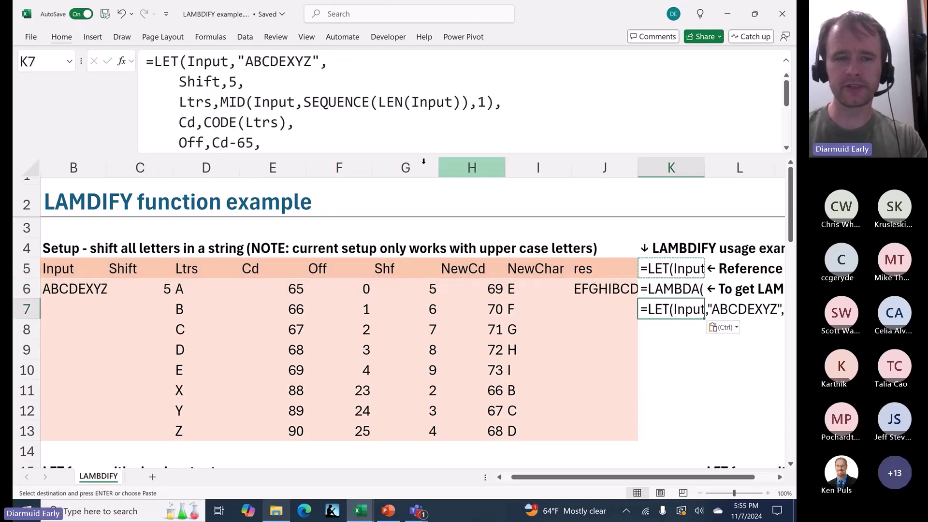
# - Move the check variable onto its own line in K7's LET text and commit it as a live formula
pyautogui.click(380, 71)
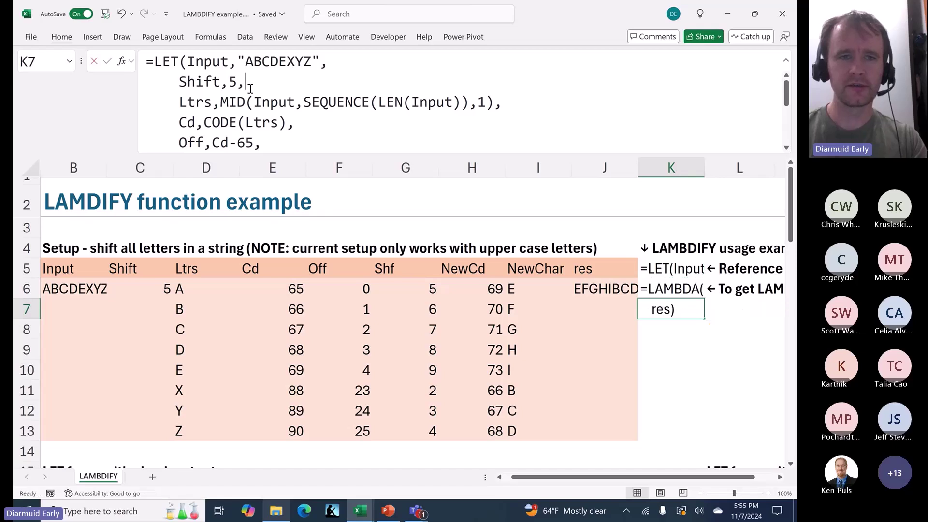
pyautogui.click(250, 89)
pyautogui.hotkey('ctrl', 'End')
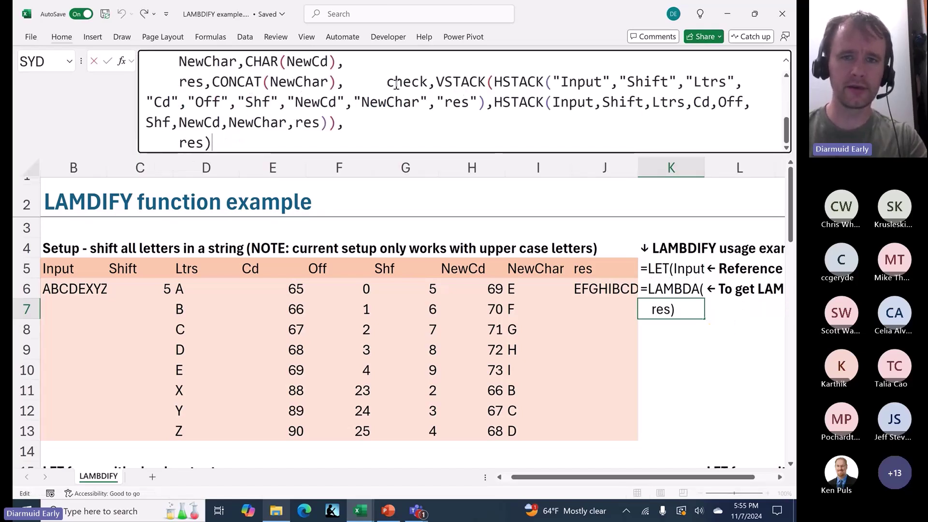
pyautogui.click(344, 81)
pyautogui.hotkey('alt', 'Return')
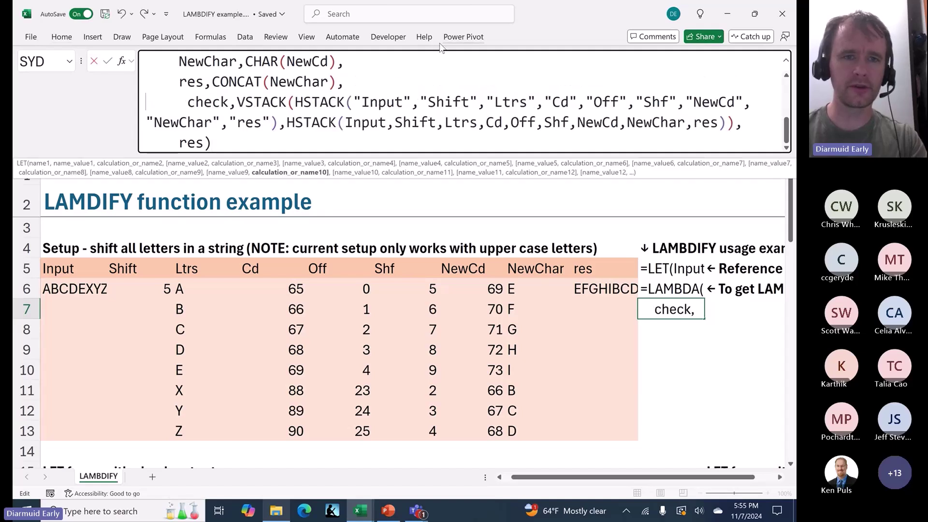
pyautogui.press('Delete')
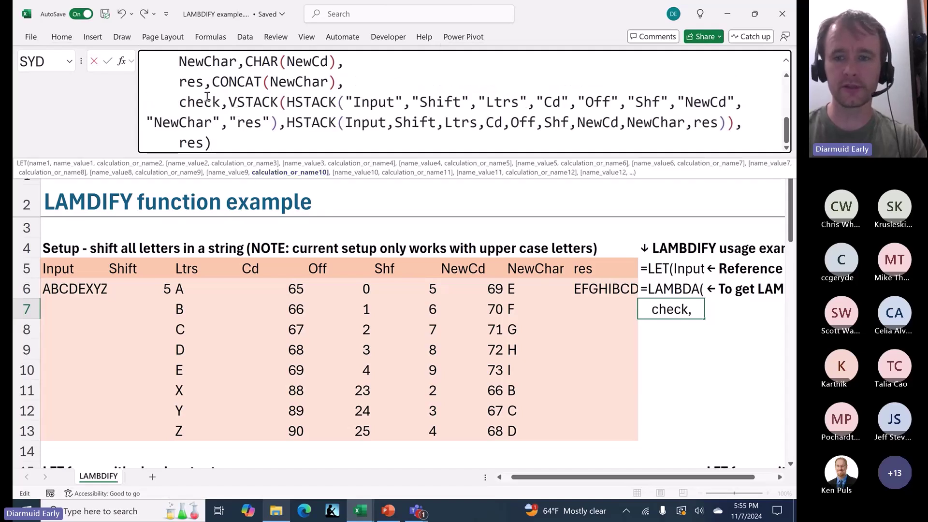
pyautogui.press('Return')
pyautogui.press('Up')
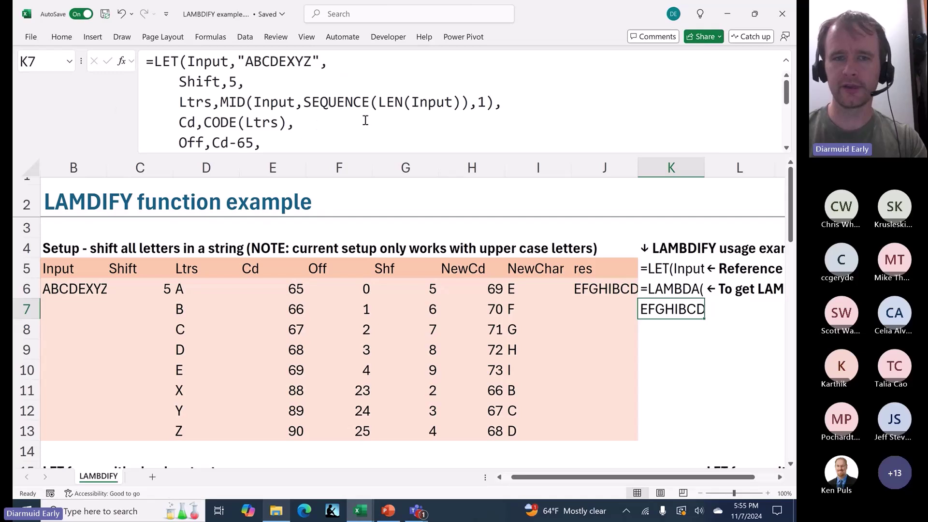
# - Change the final output argument of K7's LET formula from res to check
pyautogui.click(305, 132)
pyautogui.hotkey('ctrl', 'End')
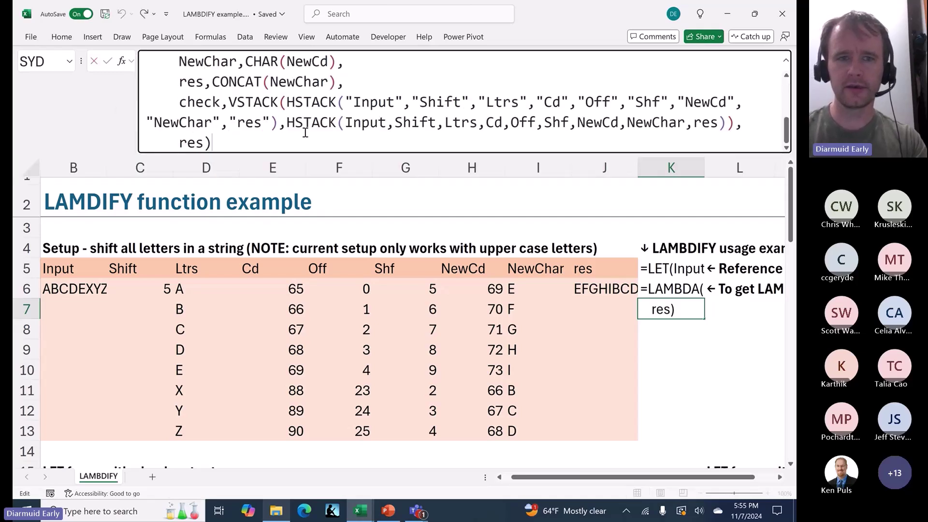
pyautogui.doubleClick(193, 148)
pyautogui.write('check')
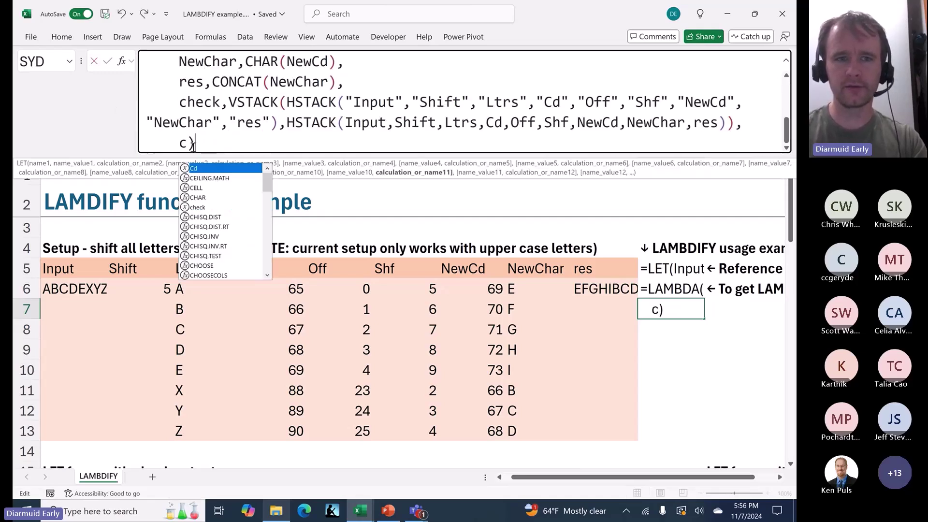
pyautogui.press('Return')
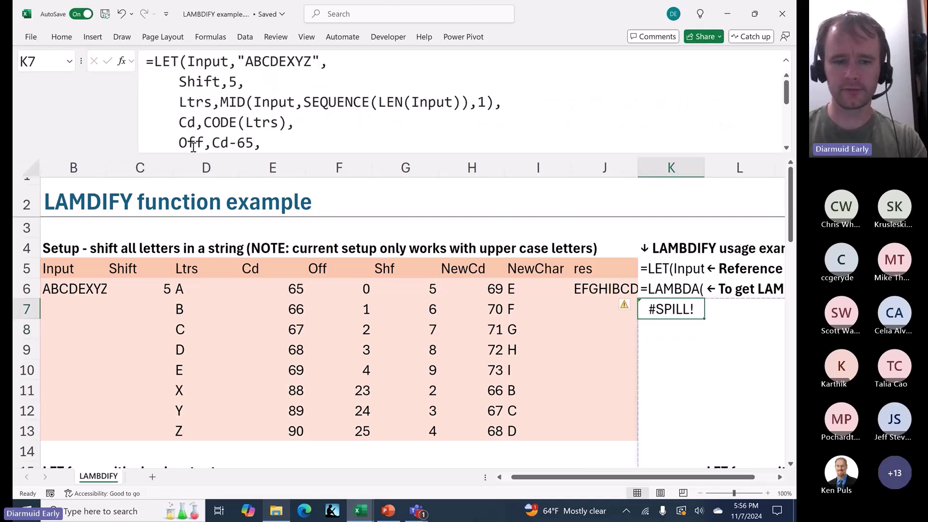
# - Copy K7's LET formula to the empty area at W7 and select its whole output range, W7:AE15
pyautogui.hotkey('ctrl', 'c')
pyautogui.press('Right')
pyautogui.press('Right')
pyautogui.press('Right')
pyautogui.press('Right')
pyautogui.press('Right')
pyautogui.press('Right')
pyautogui.press('Right')
pyautogui.press('Right')
pyautogui.press('Right')
pyautogui.press('Right')
pyautogui.press('Right')
pyautogui.press('Right')
pyautogui.press('Right')
pyautogui.press('Right')
pyautogui.press('Left')
pyautogui.press('Left')
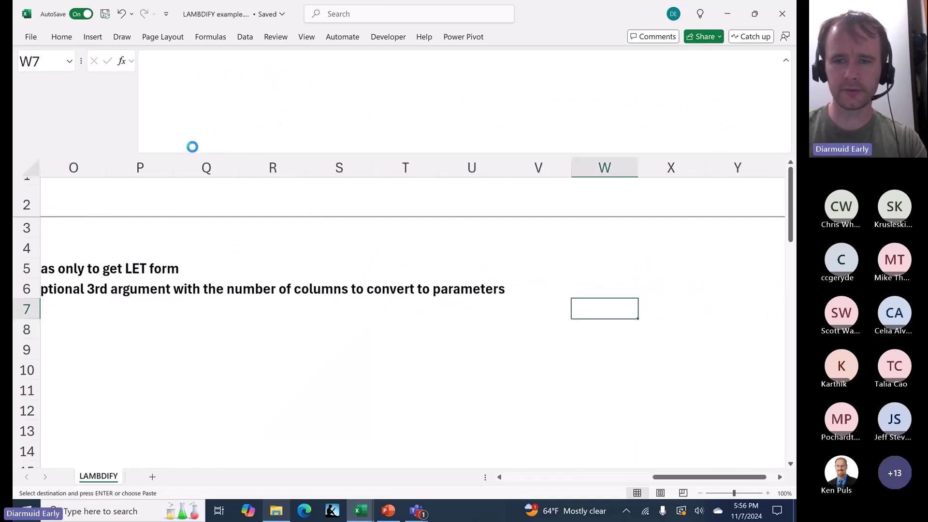
pyautogui.press('Return')
pyautogui.hotkey('ctrl', 'shift', 'Right')
pyautogui.hotkey('ctrl', 'shift', 'Down')
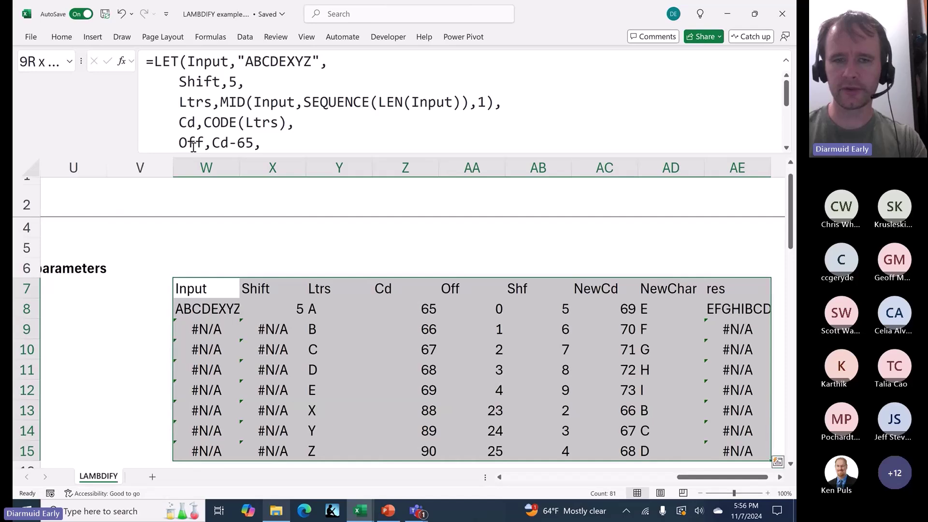
# - Delete the LET formula at W7 and return to the helper-column table
pyautogui.hotkey('shift', 'BackSpace')
pyautogui.press('Delete')
pyautogui.hotkey('ctrl', 'Left')
pyautogui.hotkey('ctrl', 'Left')
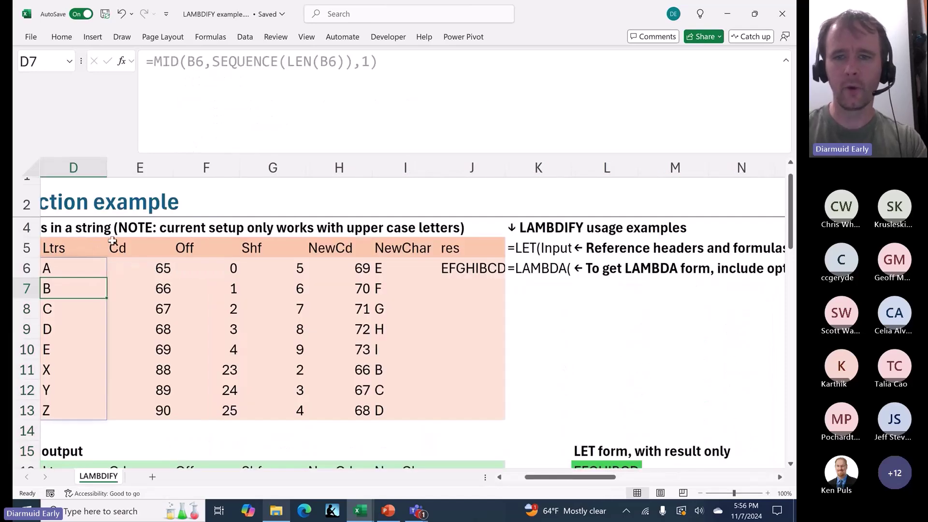
# - Set the optional args argument of the _lambdify formula in K5 to 2
pyautogui.click(514, 249)
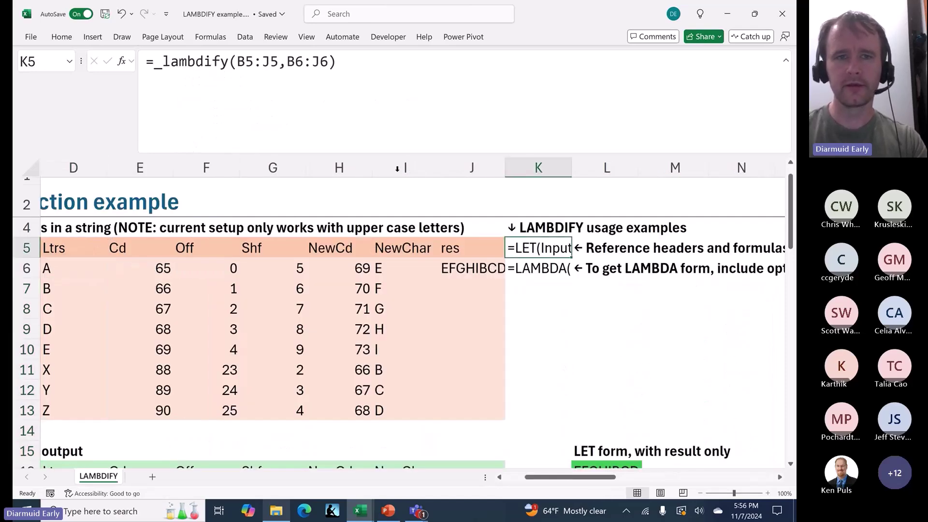
pyautogui.click(329, 63)
pyautogui.write(',')
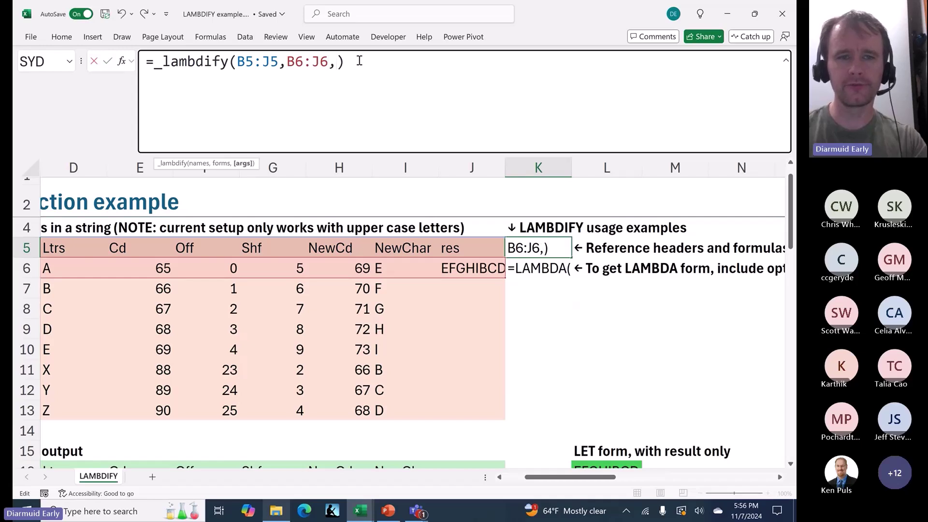
pyautogui.hscroll(-3, 89, 251)
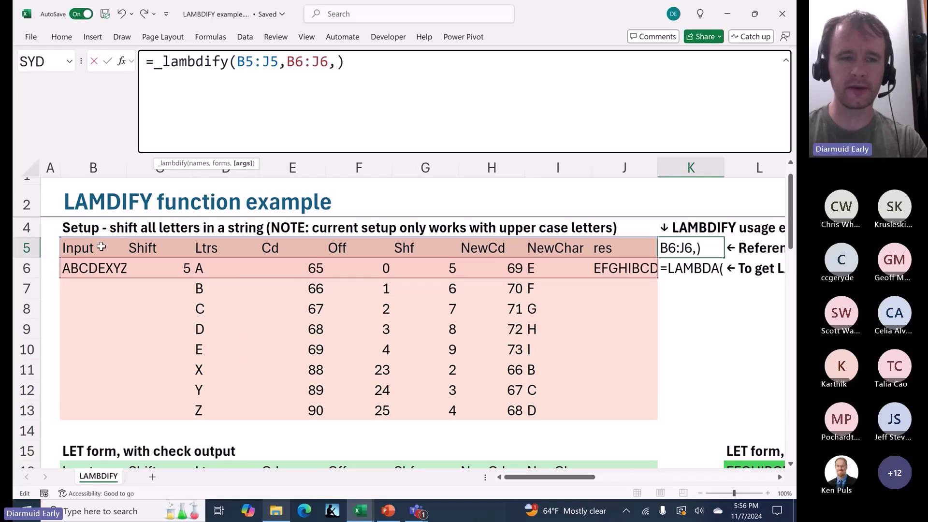
pyautogui.write('2')
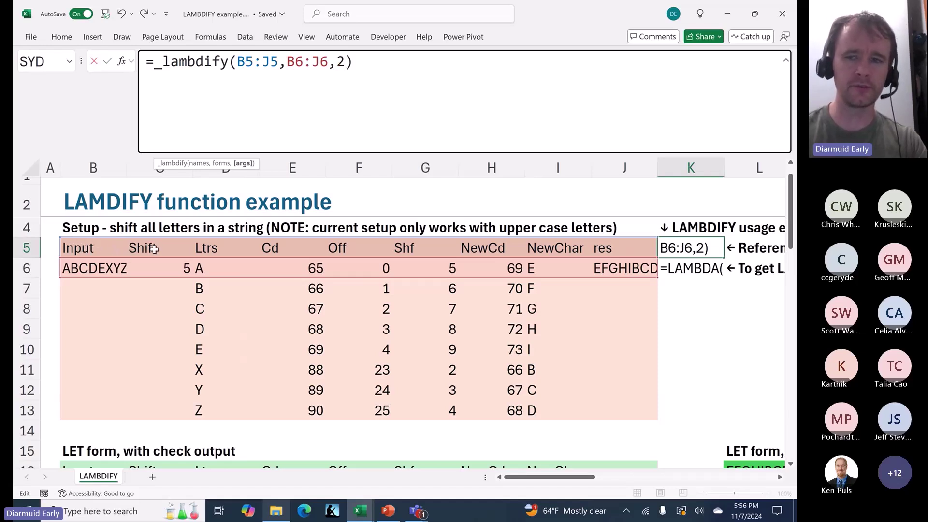
pyautogui.press('Return')
# - Copy the LAMBDA text generated in K5 and paste it as a value into K7
pyautogui.press('Up')
pyautogui.hotkey('ctrl', 'c')
pyautogui.press('Down')
pyautogui.press('Down')
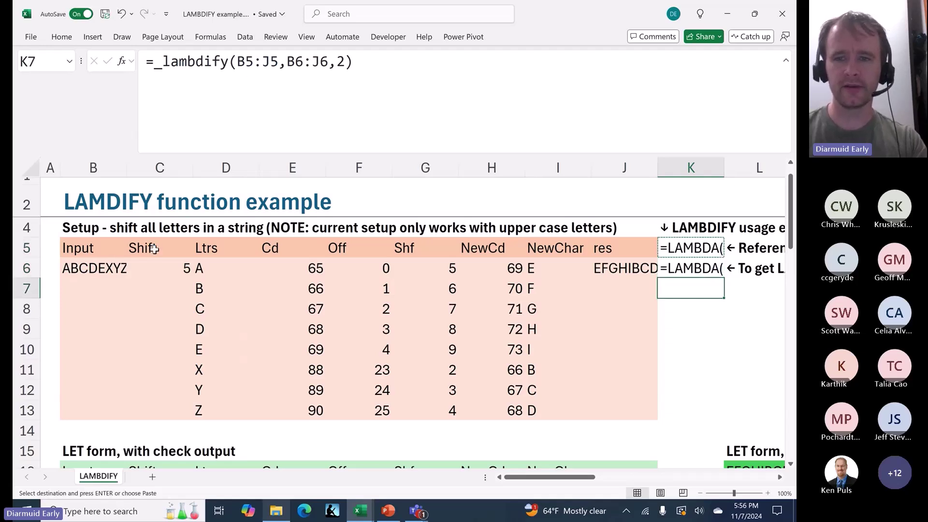
pyautogui.hotkey('ctrl', 'shift', 'v')
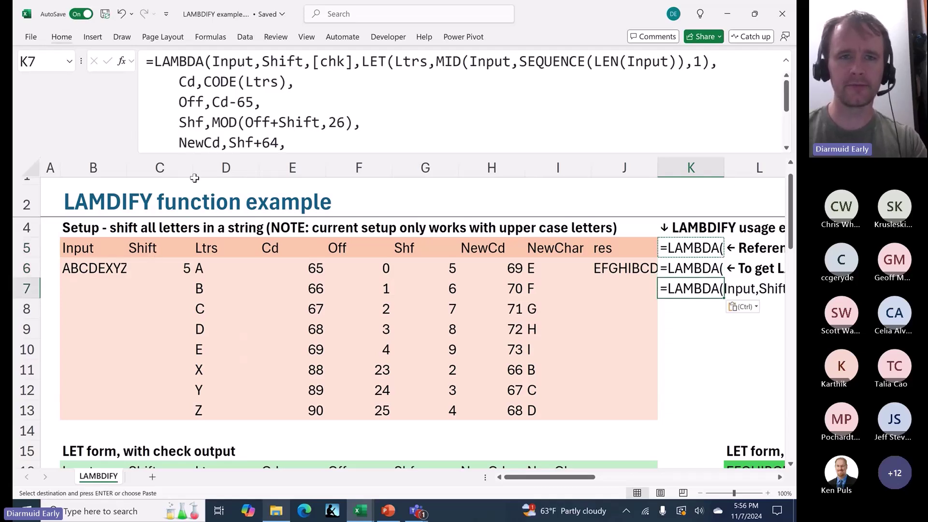
# - Examine the Input, Shift and [chk] parameters in K7's LAMBDA text and enlarge the formula display to show more lines
pyautogui.click(249, 63)
pyautogui.click(295, 62)
pyautogui.click(340, 63)
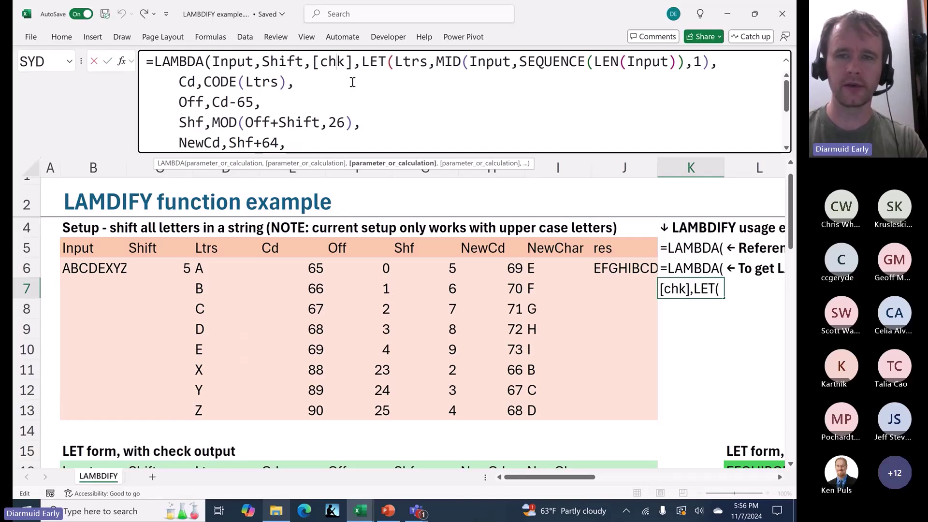
pyautogui.moveTo(370, 154)
pyautogui.mouseDown()
pyautogui.moveTo(357, 267)
pyautogui.moveTo(369, 169)
pyautogui.mouseUp()
pyautogui.press('Escape')
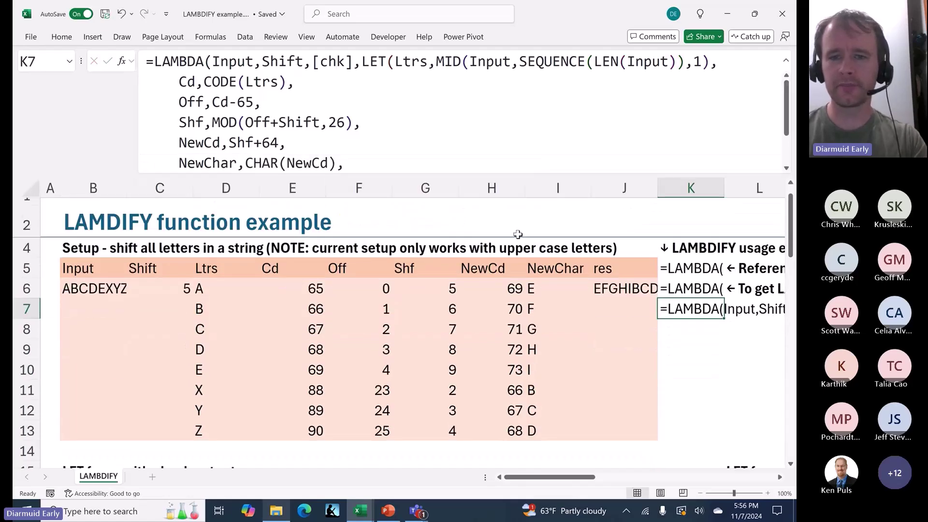
# - Go back through the helper-column headers in row 5, starting from NewChar
pyautogui.click(590, 269)
pyautogui.press('Left')
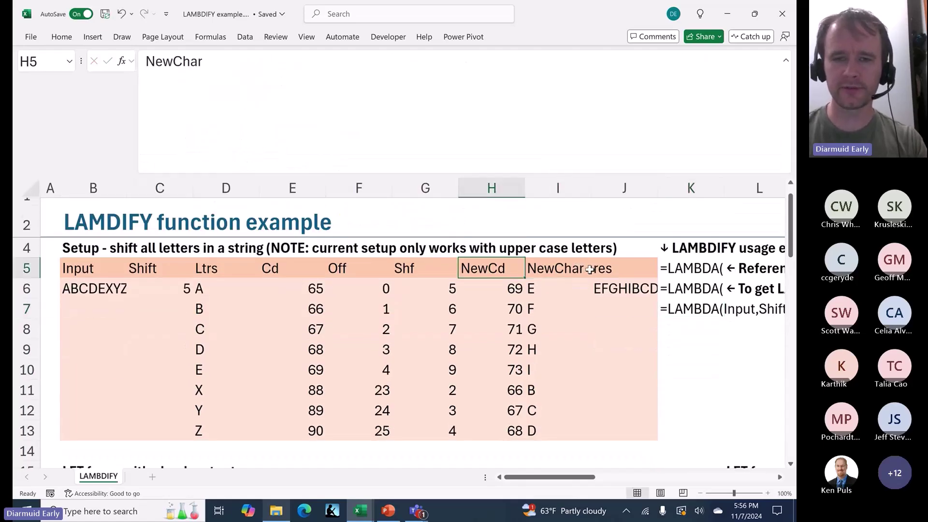